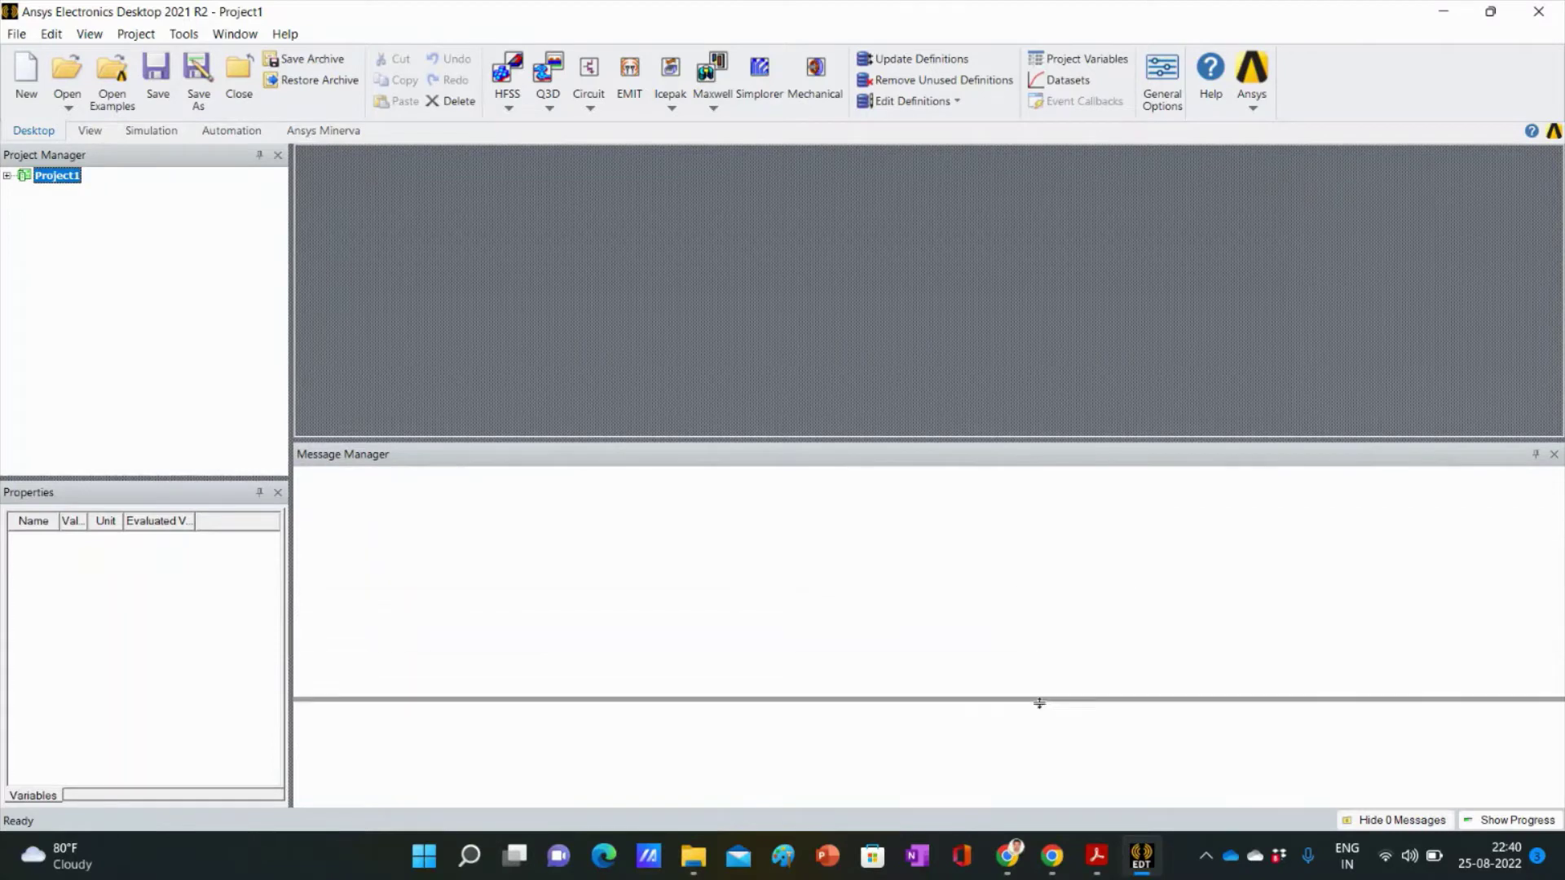
# Step: Narrow the project tree pane and insert a new Maxwell 2D design into the project
pyautogui.moveTo(298, 289); pyautogui.dragTo(206, 284)
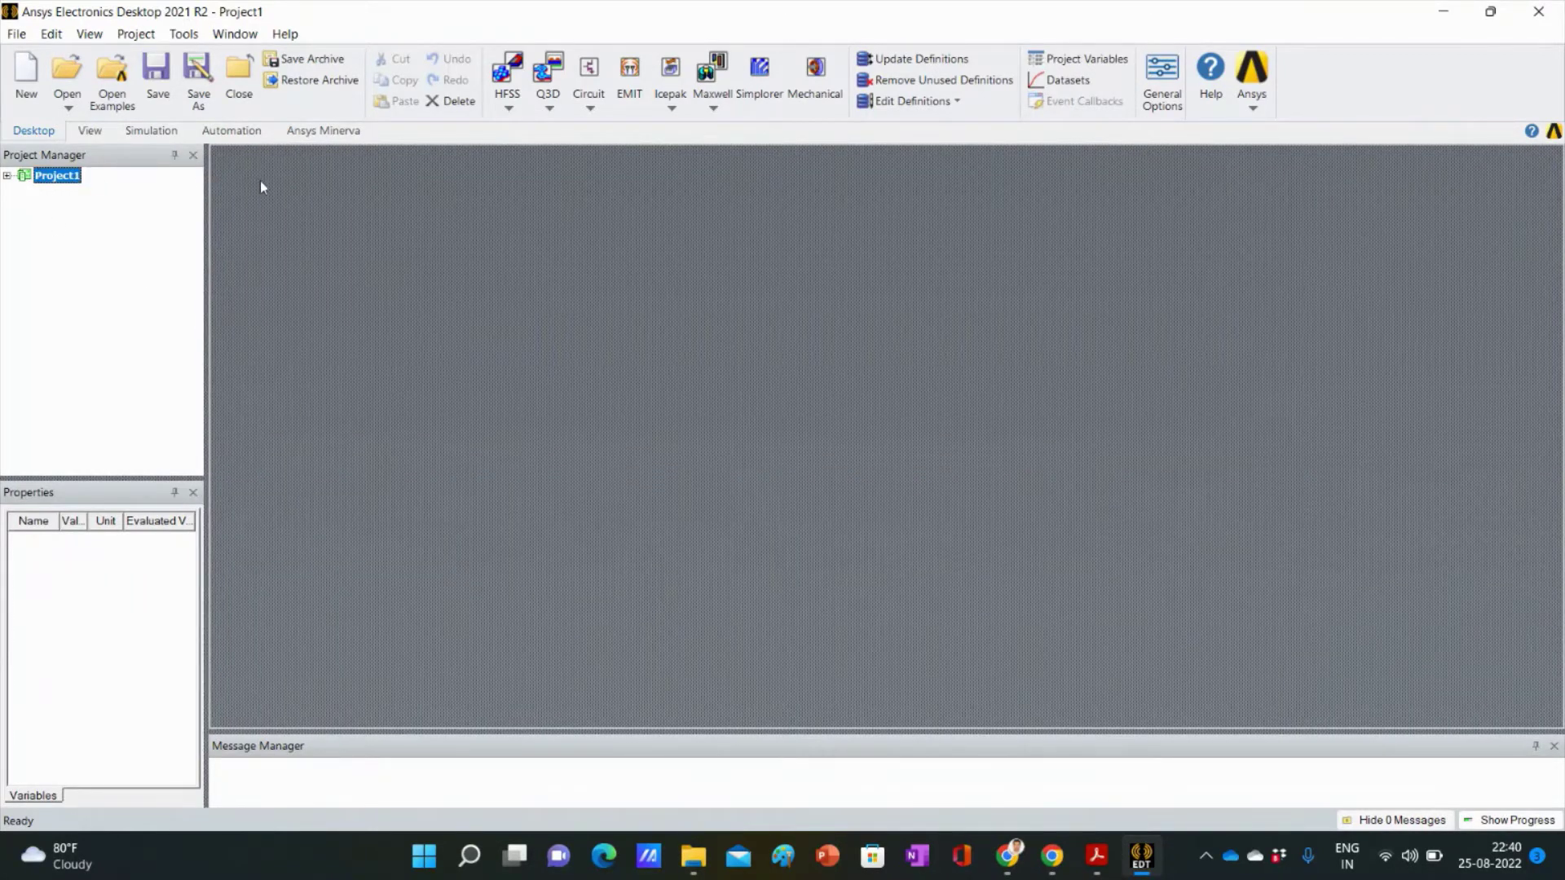
pyautogui.click(714, 109)
pyautogui.click(729, 154)
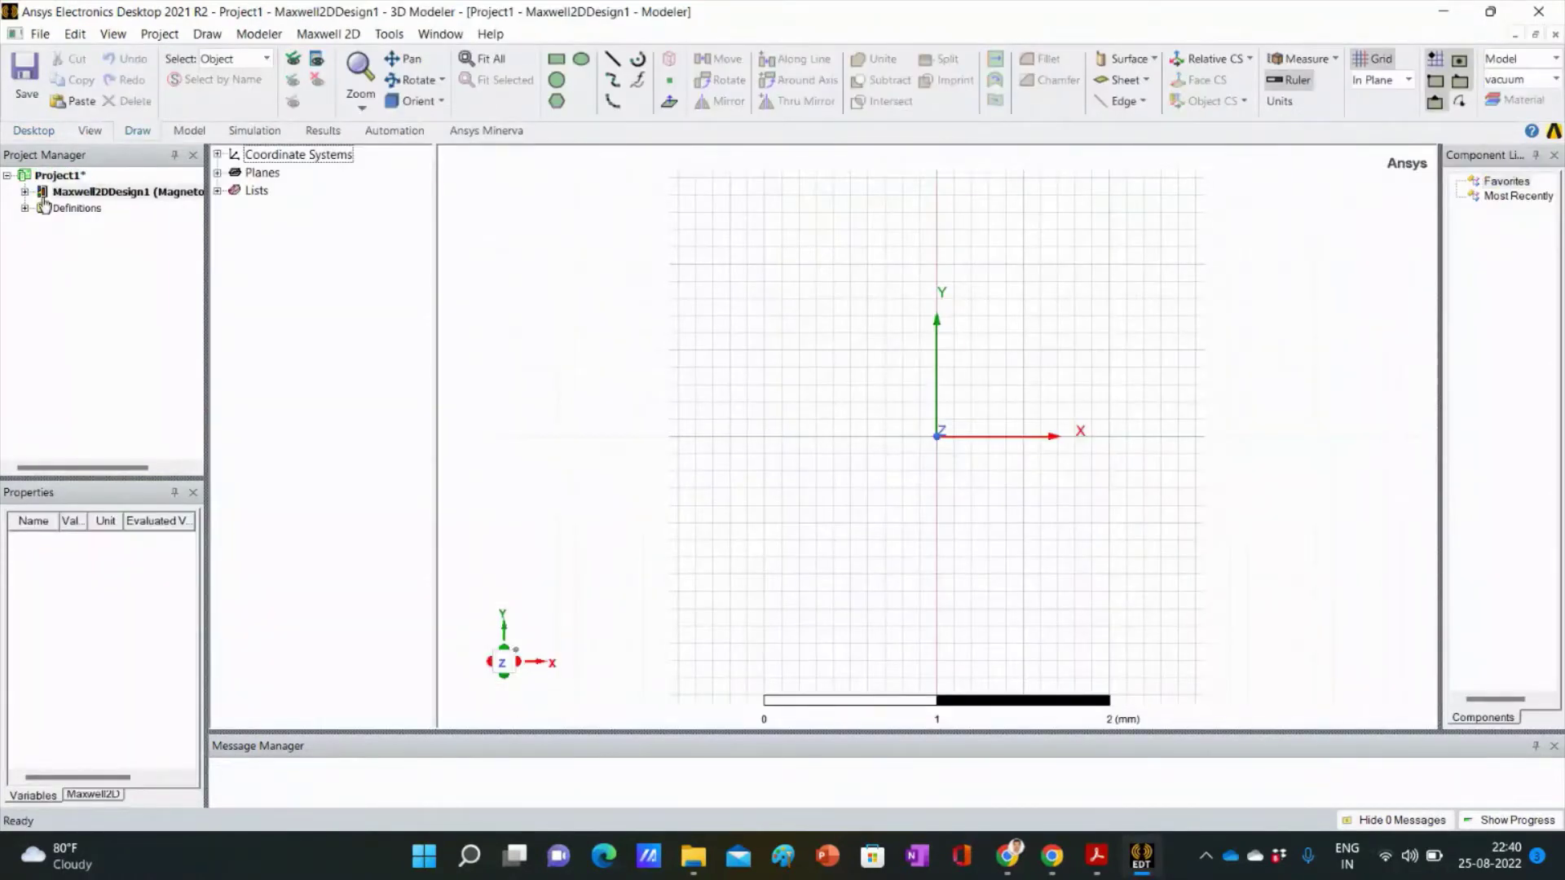
# Step: Save the project in the EE6102_TADuty folder under the name ANSYS_Maxwell2D_tutorials
pyautogui.click(25, 79)
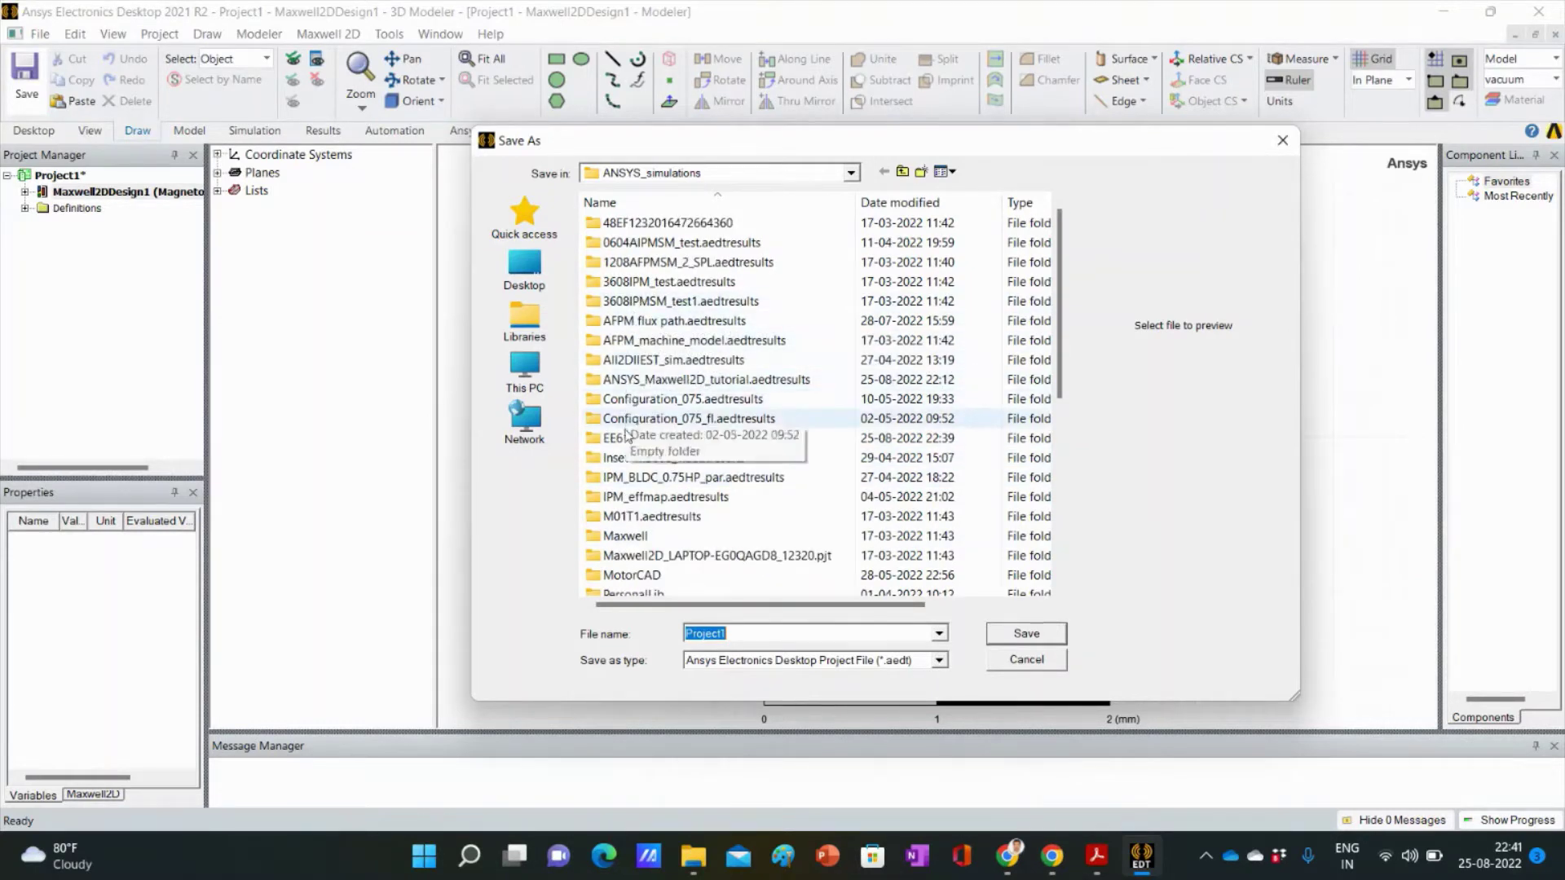
pyautogui.doubleClick(628, 438)
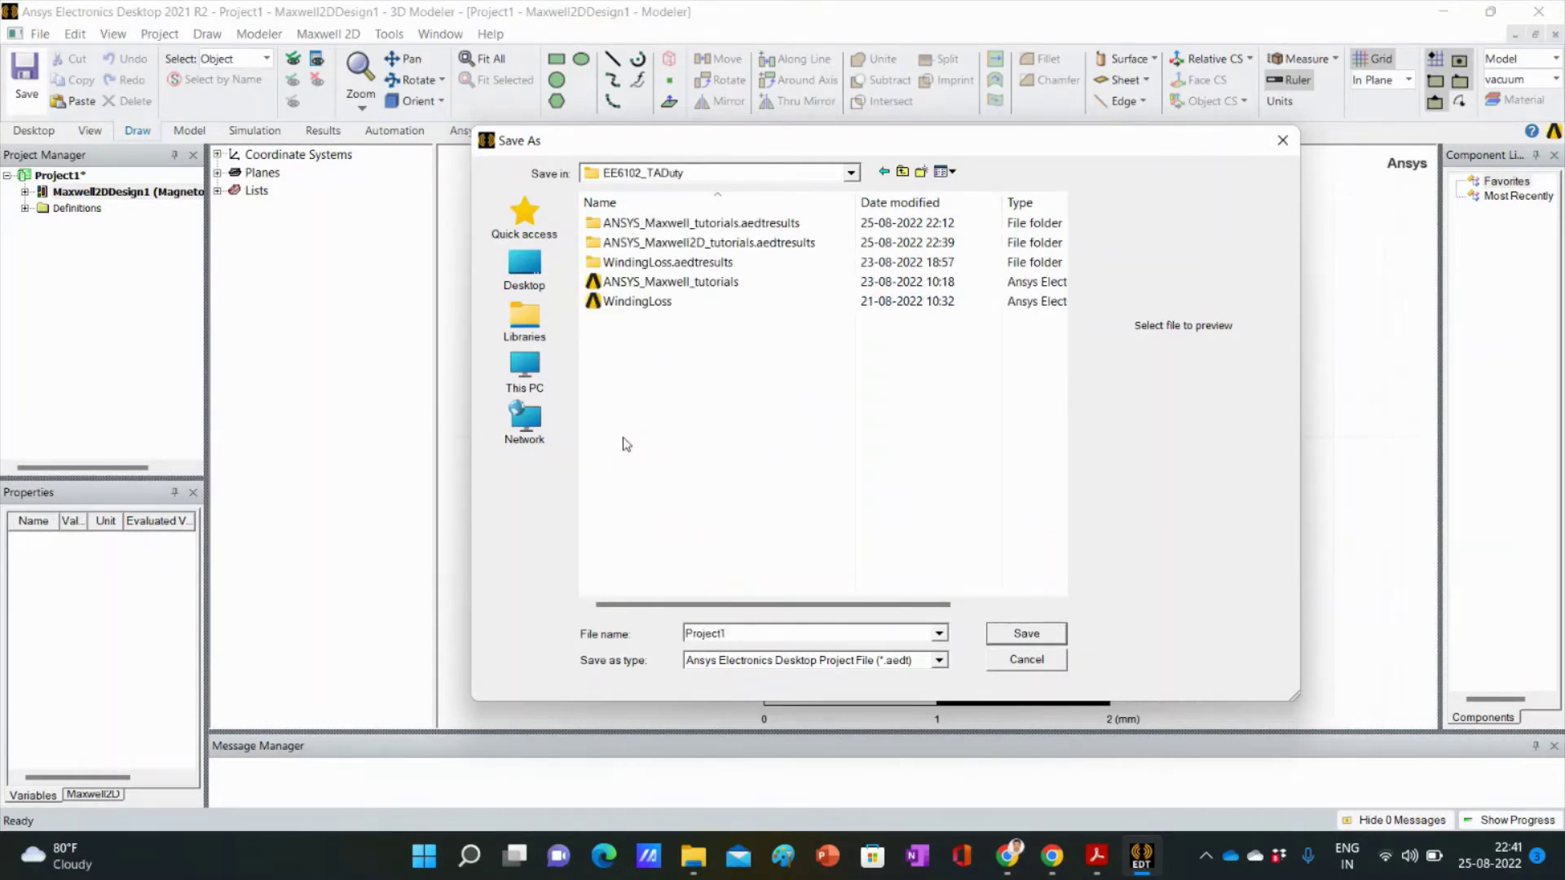
pyautogui.click(664, 283)
pyautogui.click(770, 634)
pyautogui.click(770, 634)
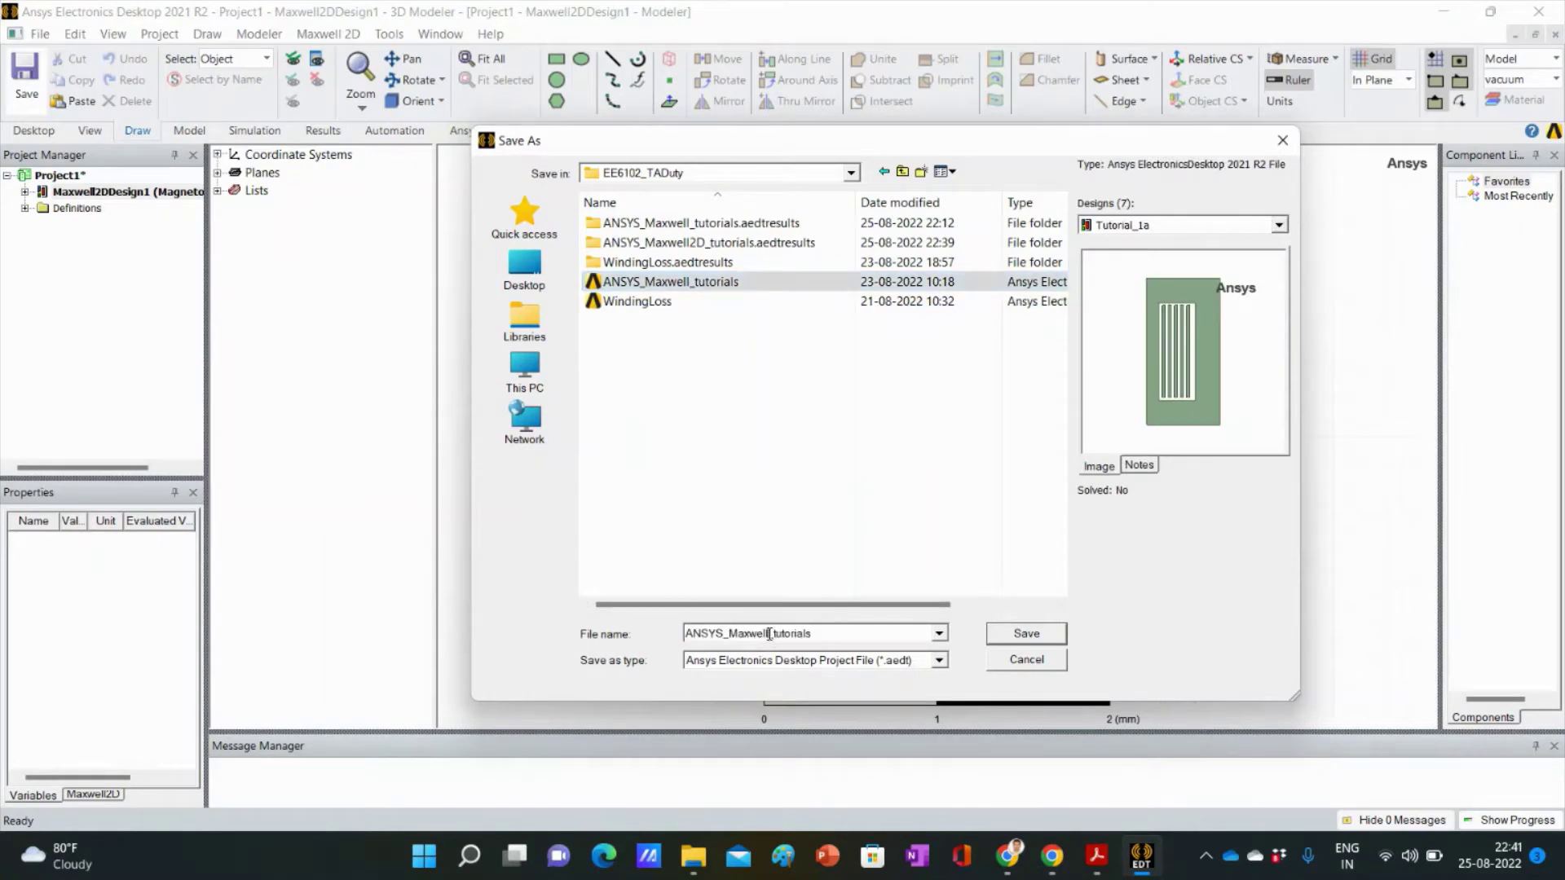
pyautogui.write('2D')
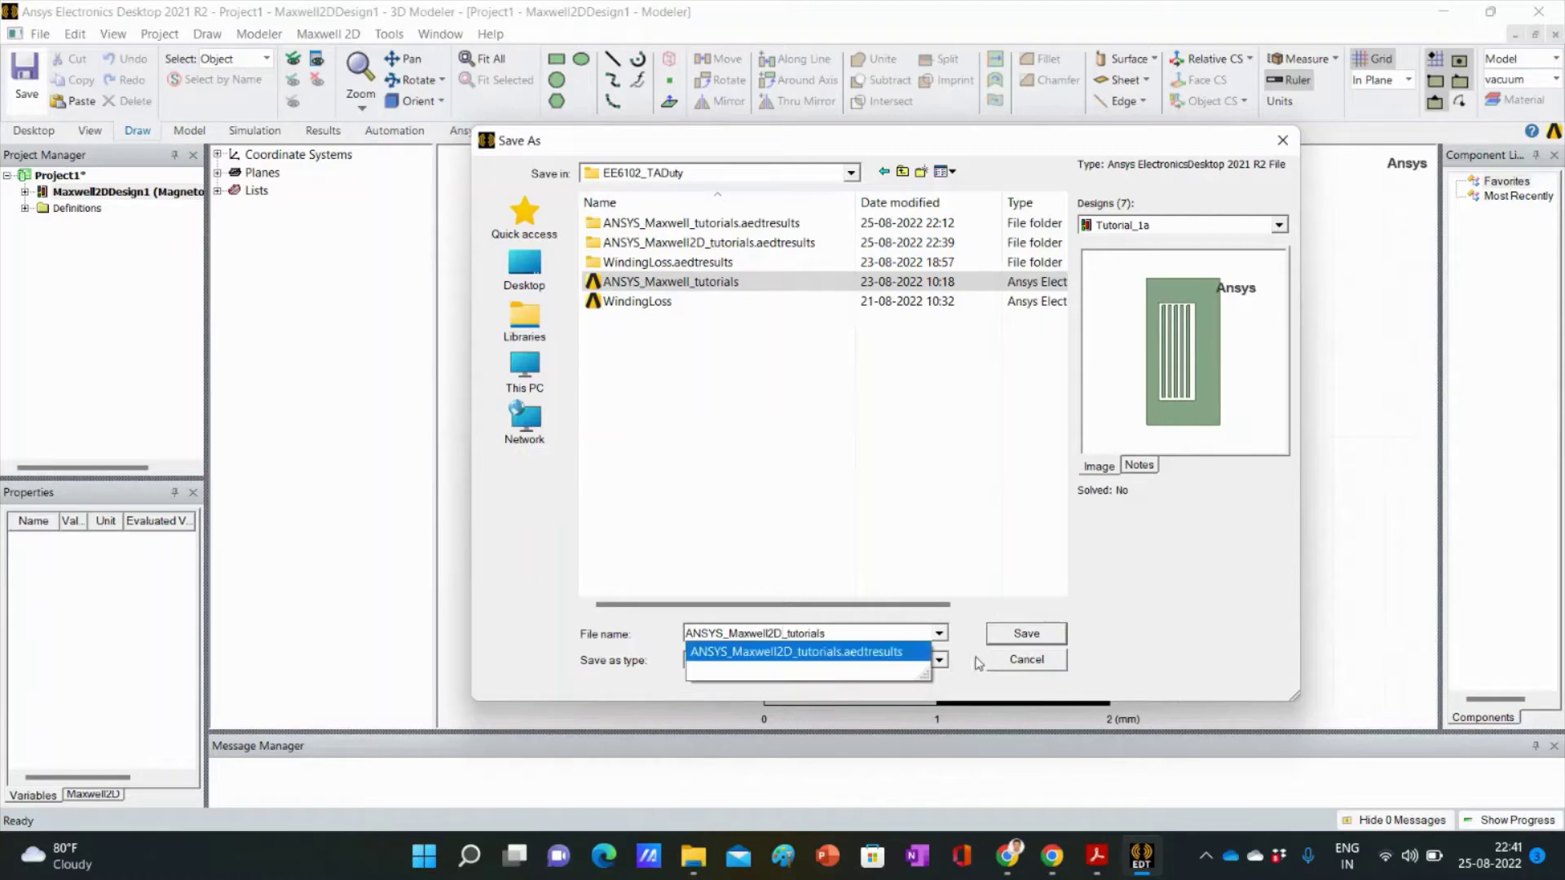
pyautogui.click(1024, 636)
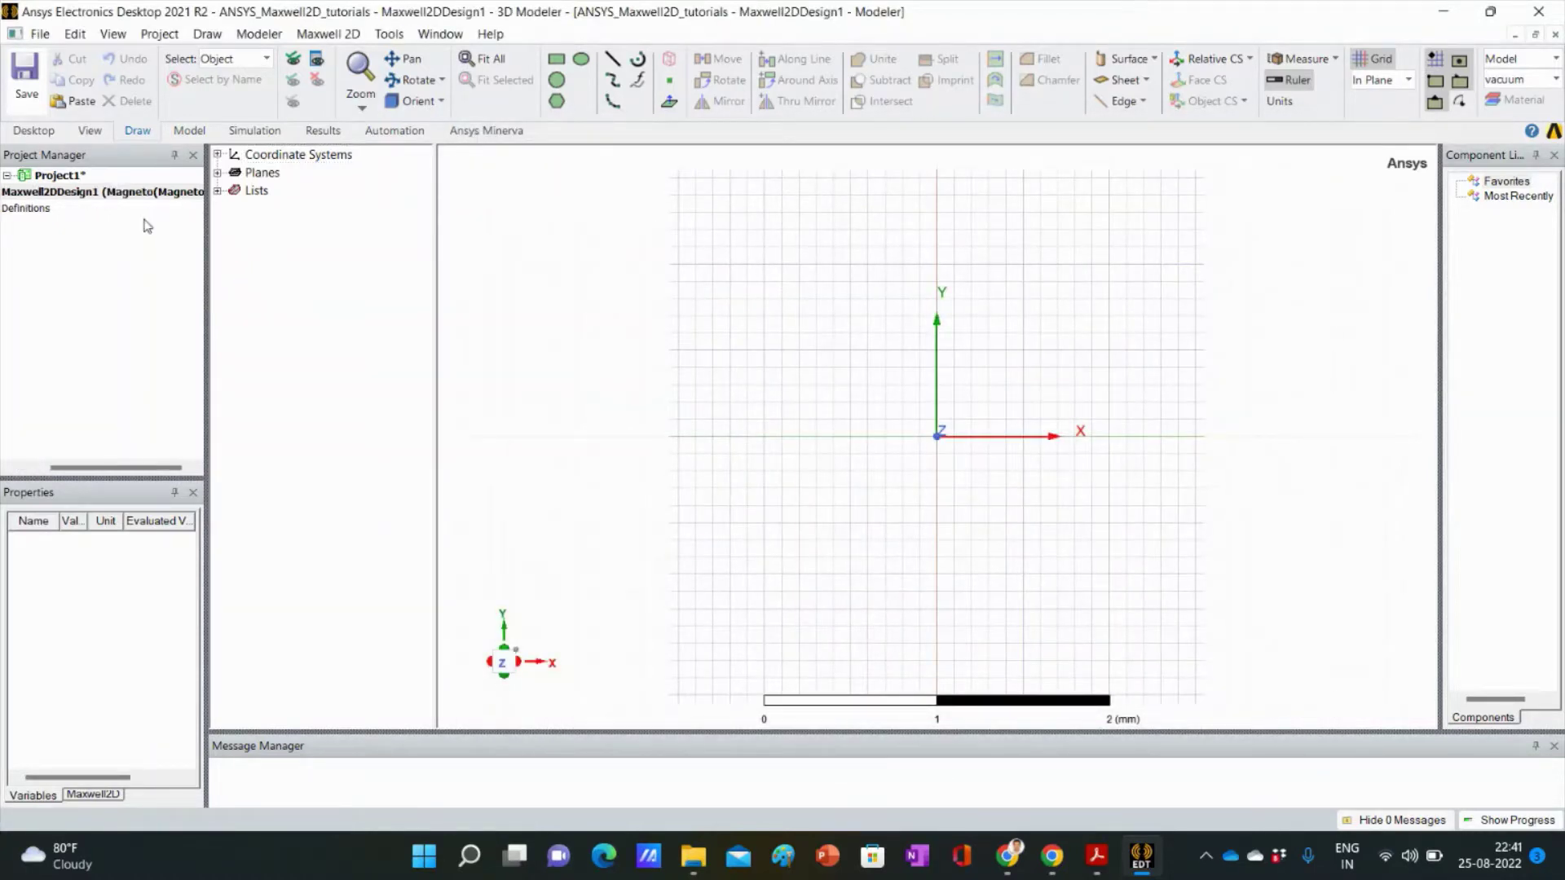
# Step: Rename the Maxwell 2D design as Tutorial_1 and widen the project tree pane to show its full name
pyautogui.moveTo(96, 473); pyautogui.dragTo(12, 459)
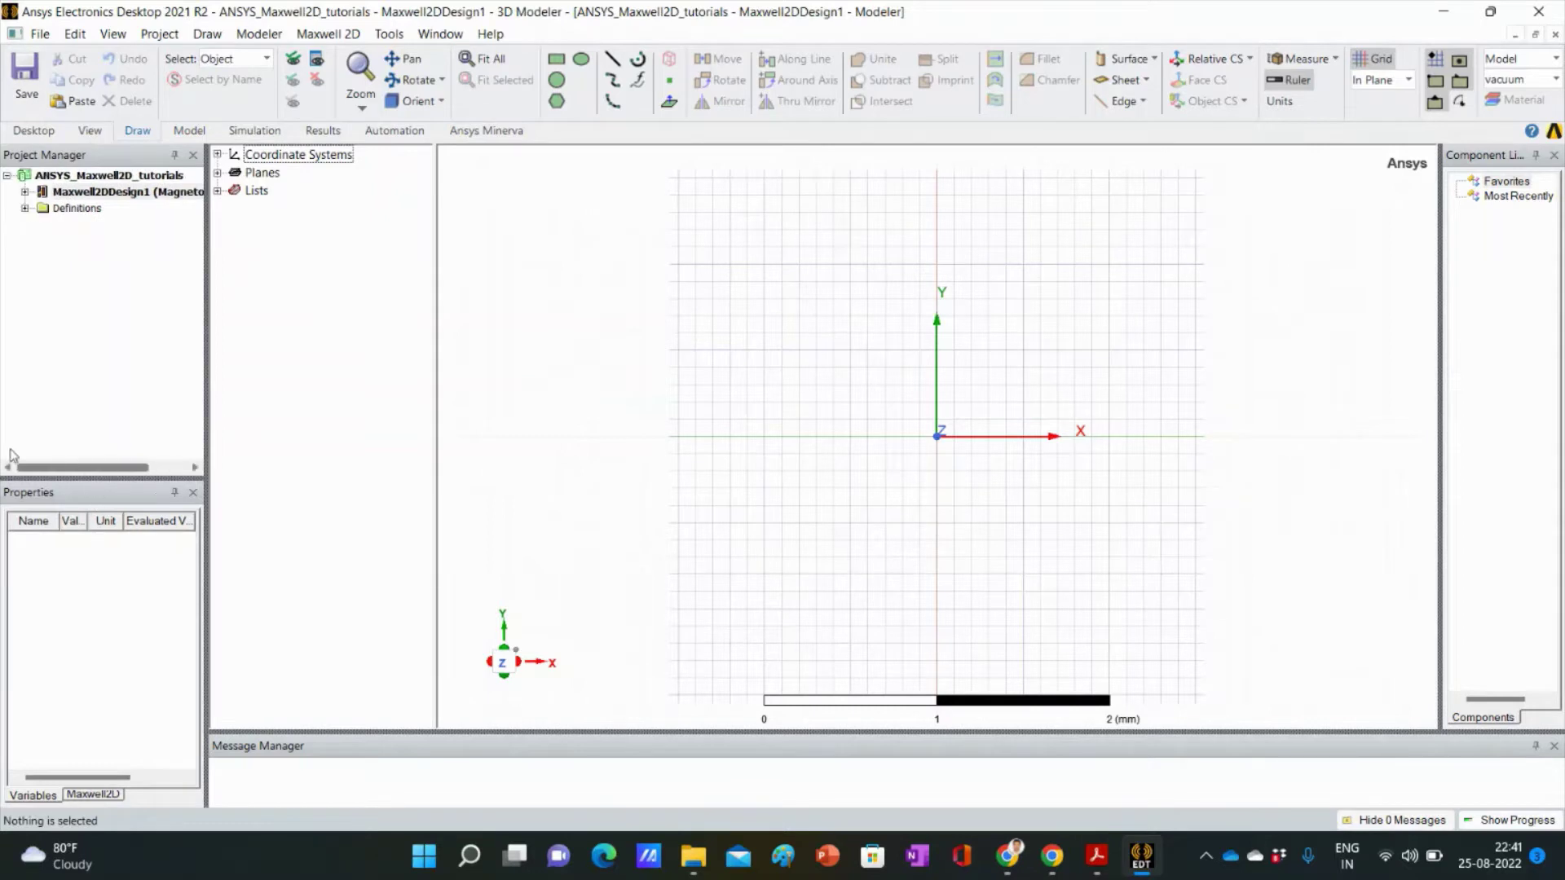
pyautogui.click(76, 193)
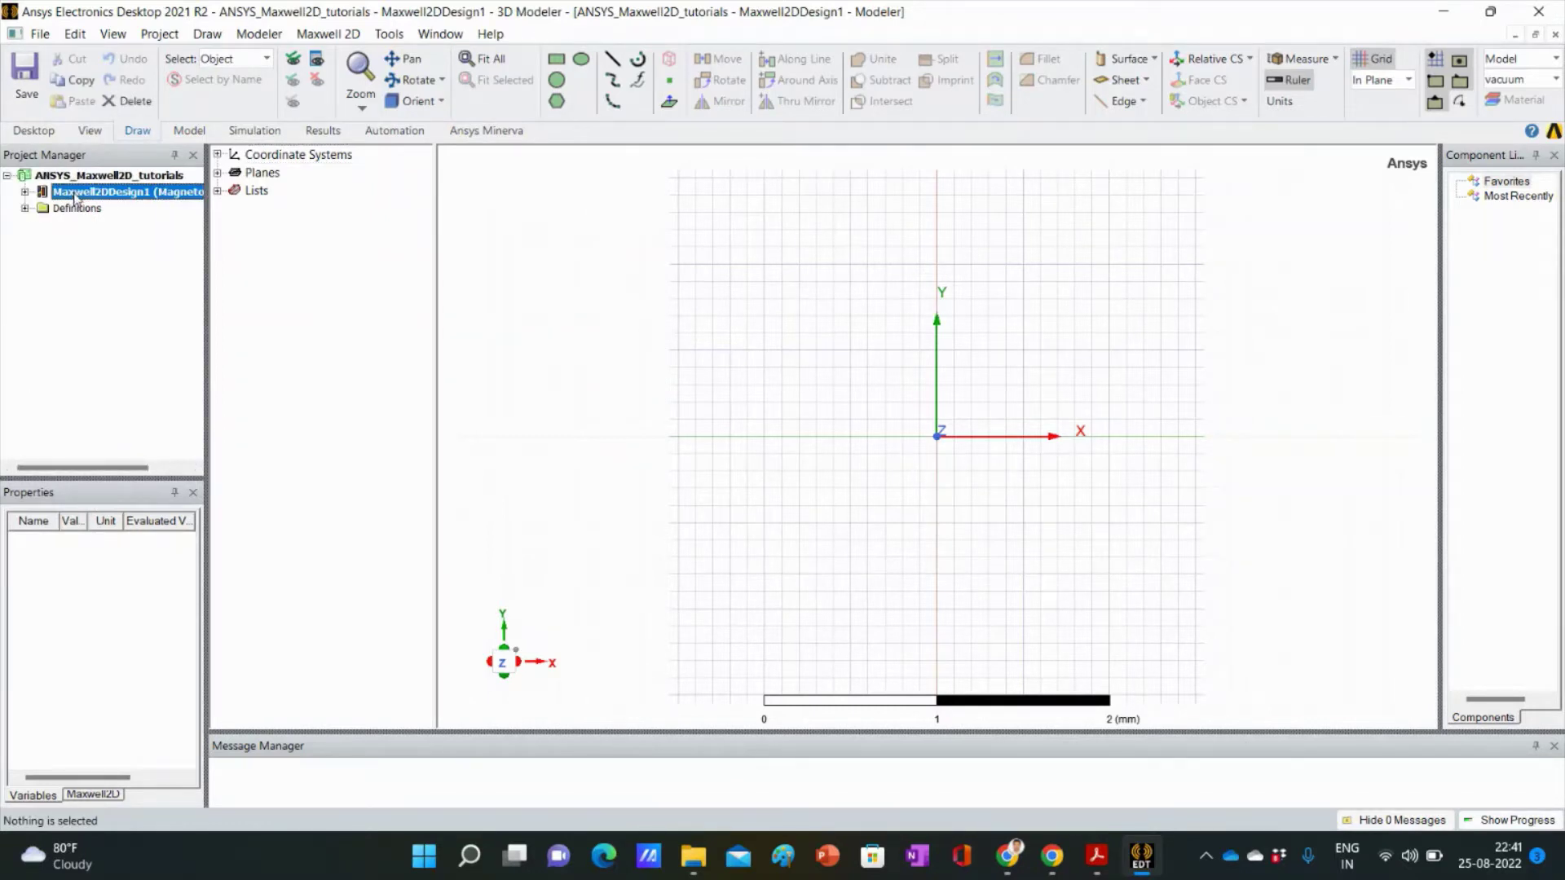
pyautogui.rightClick(77, 198)
pyautogui.click(130, 257)
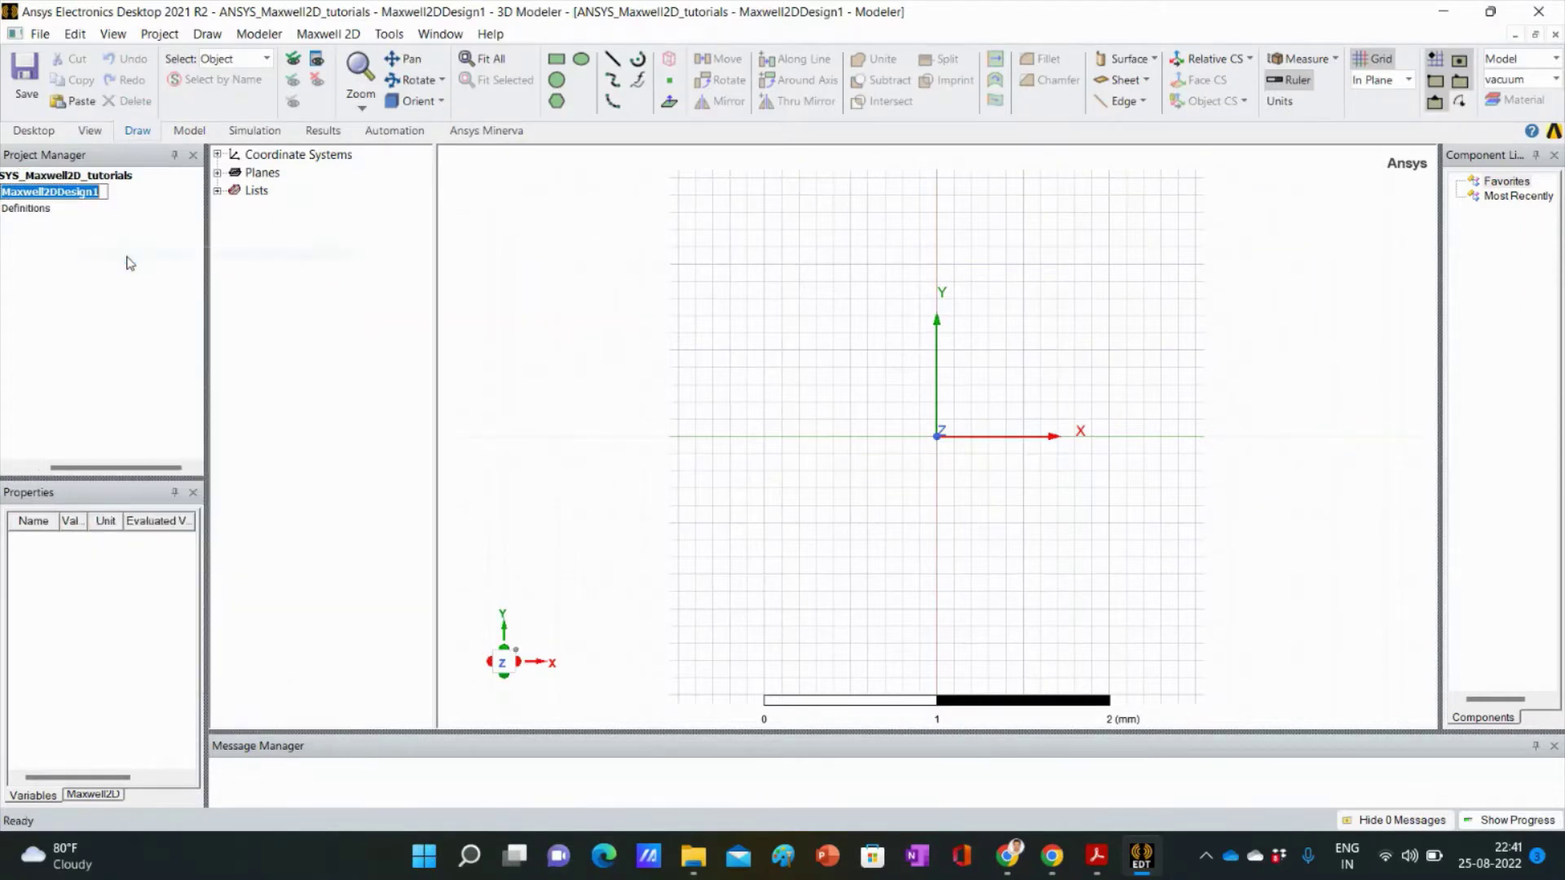
pyautogui.write('Tu')
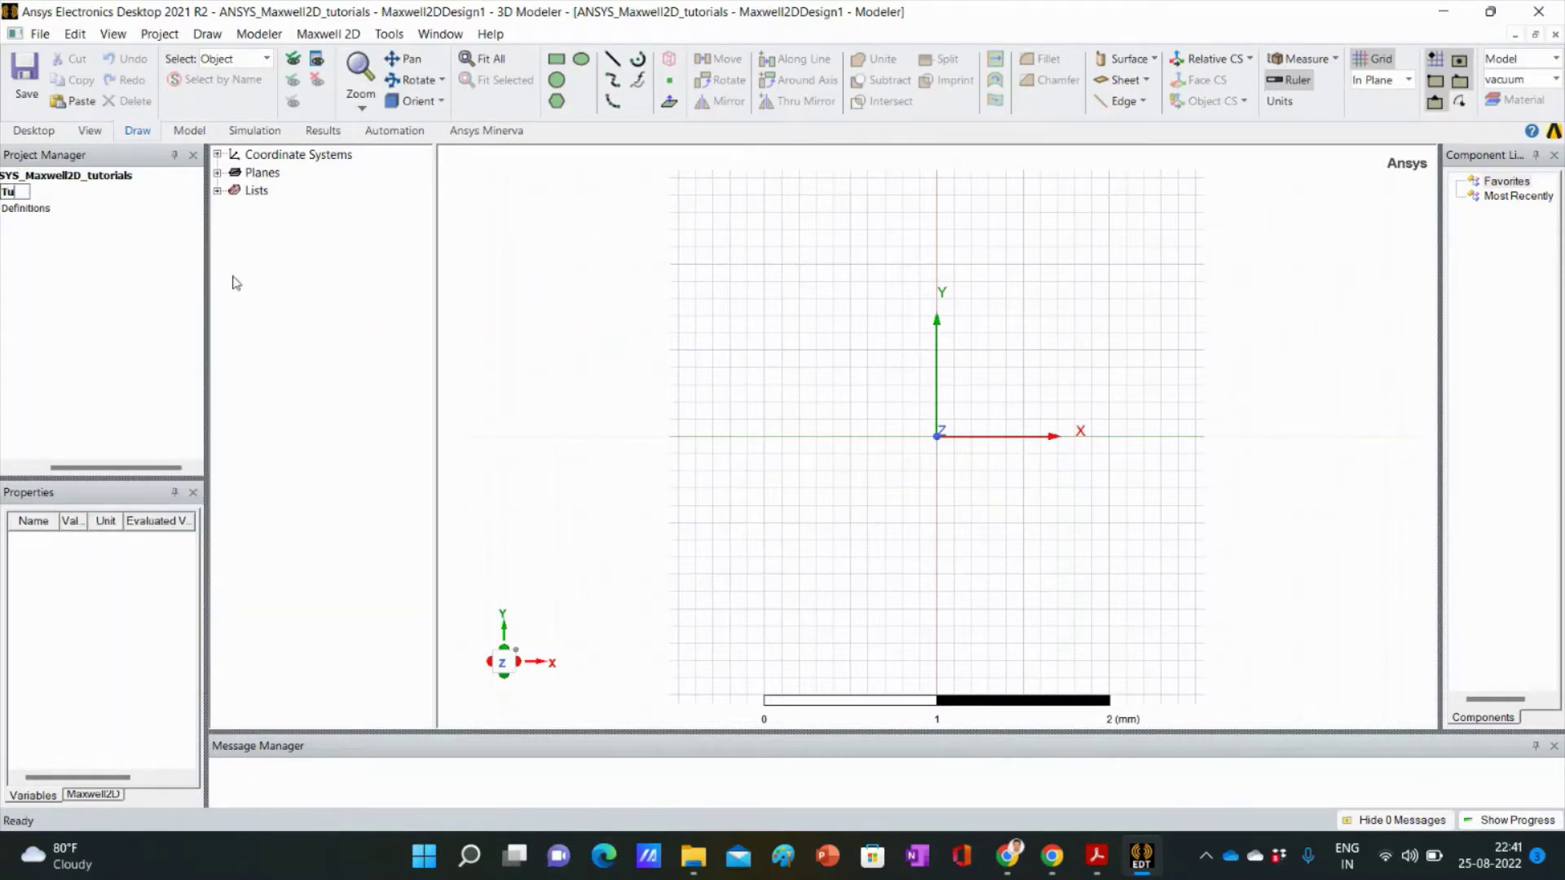
pyautogui.write('torial_1')
pyautogui.click(236, 283)
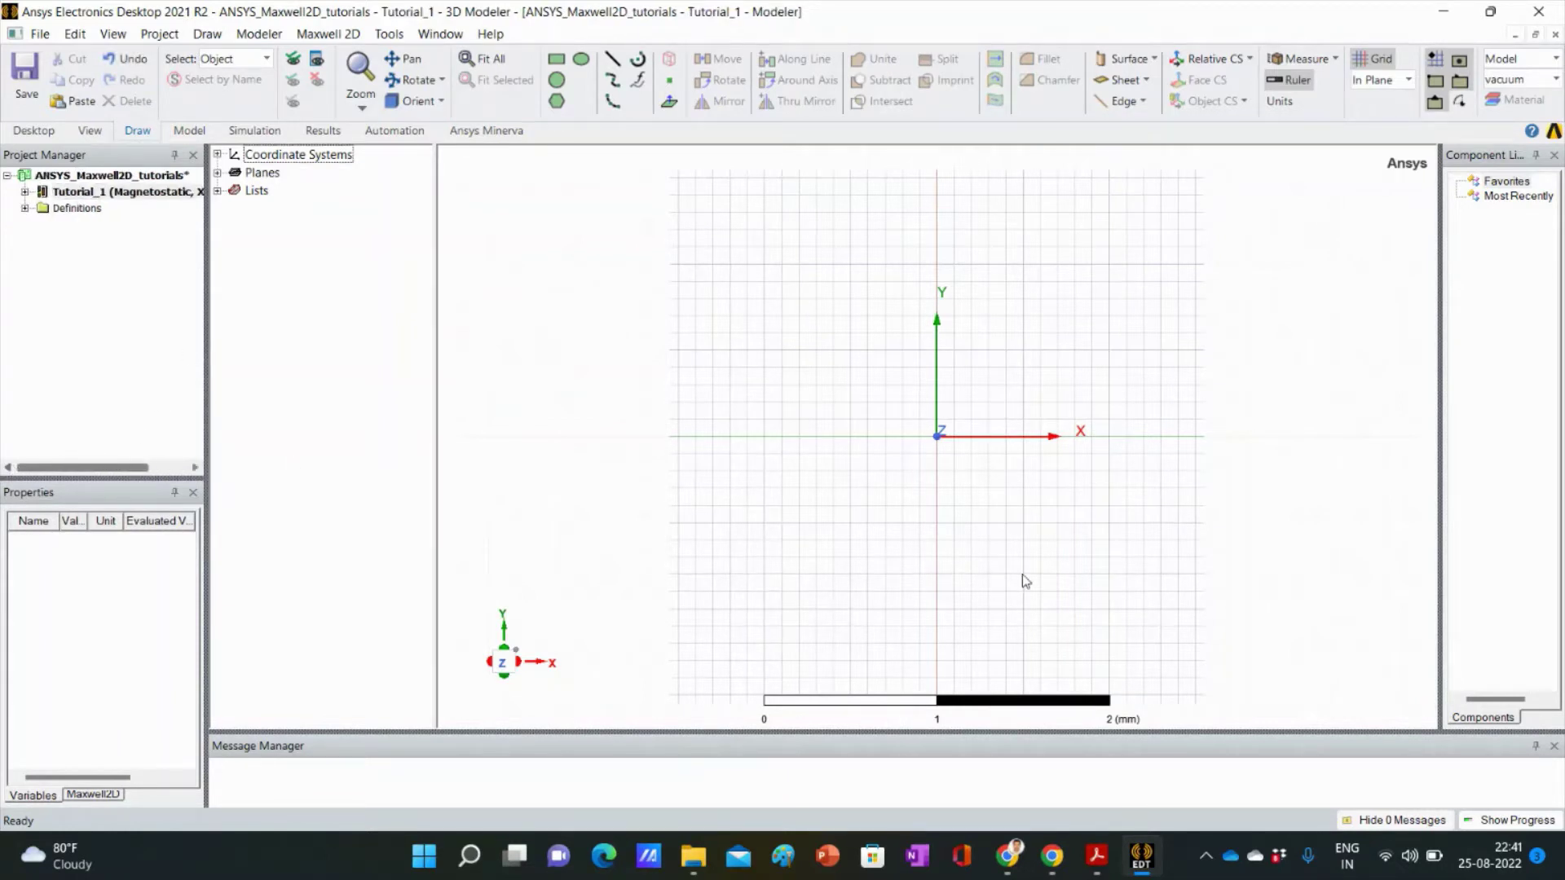
pyautogui.click(1255, 585)
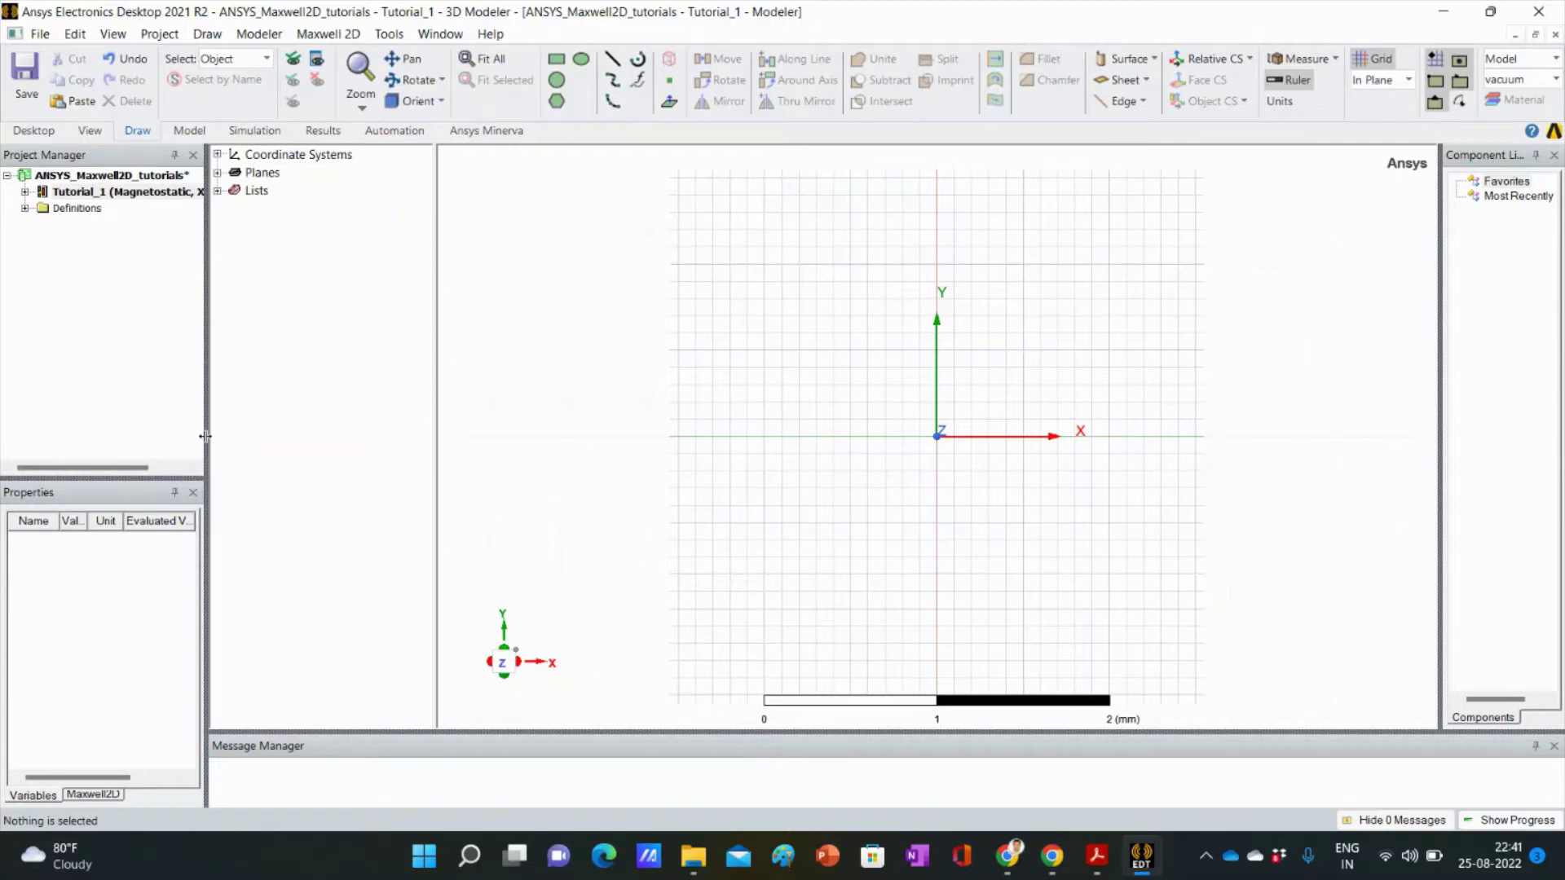
pyautogui.moveTo(203, 440); pyautogui.dragTo(264, 451)
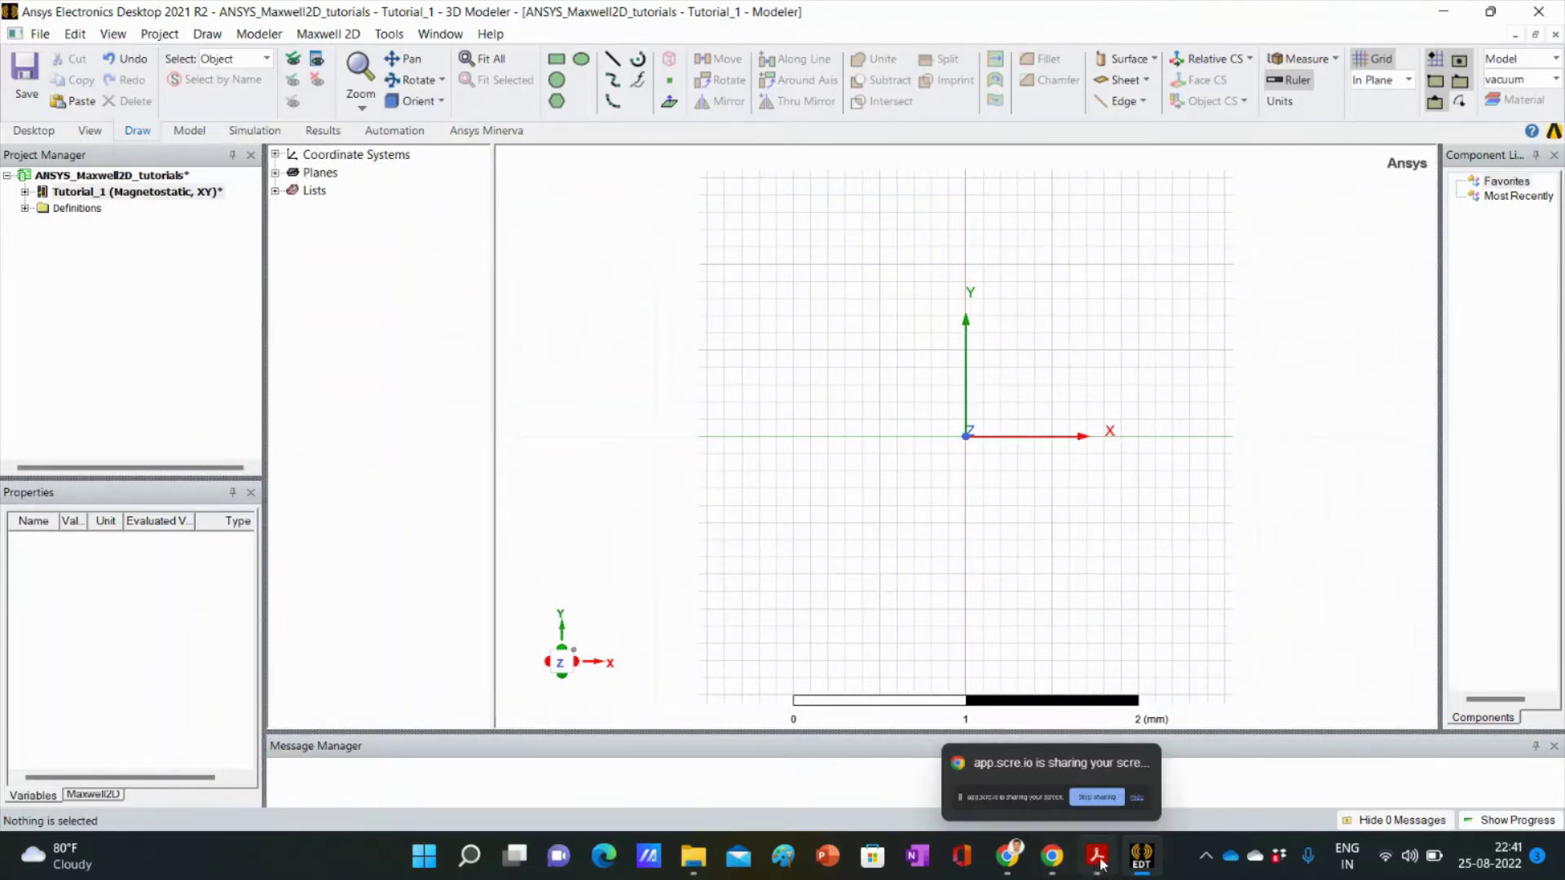
# Step: Consult the dimensions in trfdrawing1.pdf in Acrobat Reader and start the outer rectangle in Ansys with its first corner at (-12, 12, 0) mm
pyautogui.moveTo(1097, 855)
pyautogui.click(1117, 693)
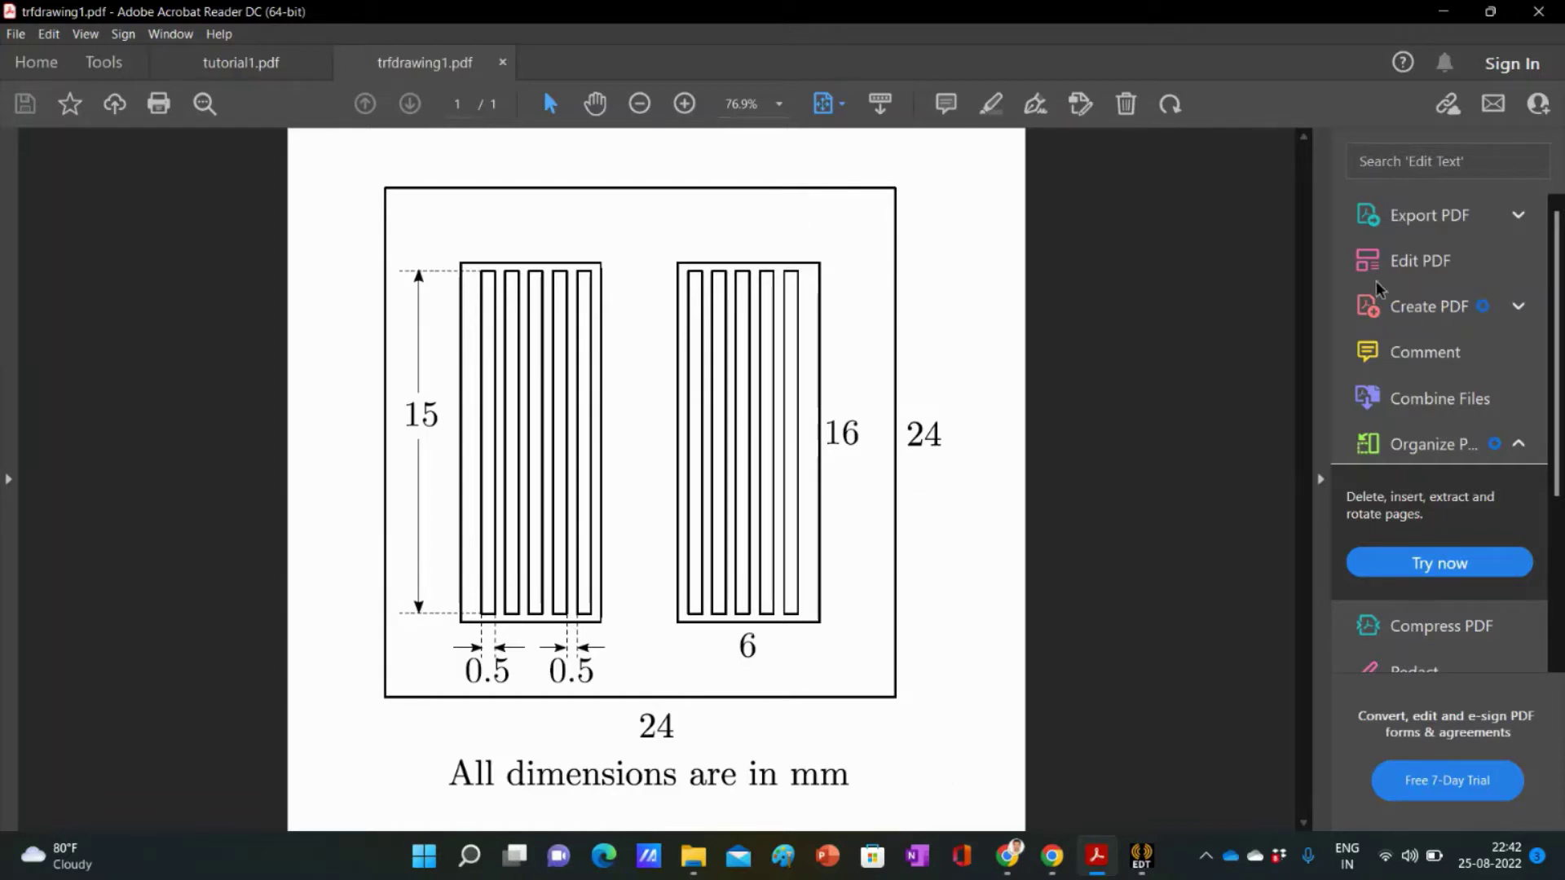
pyautogui.click(1443, 12)
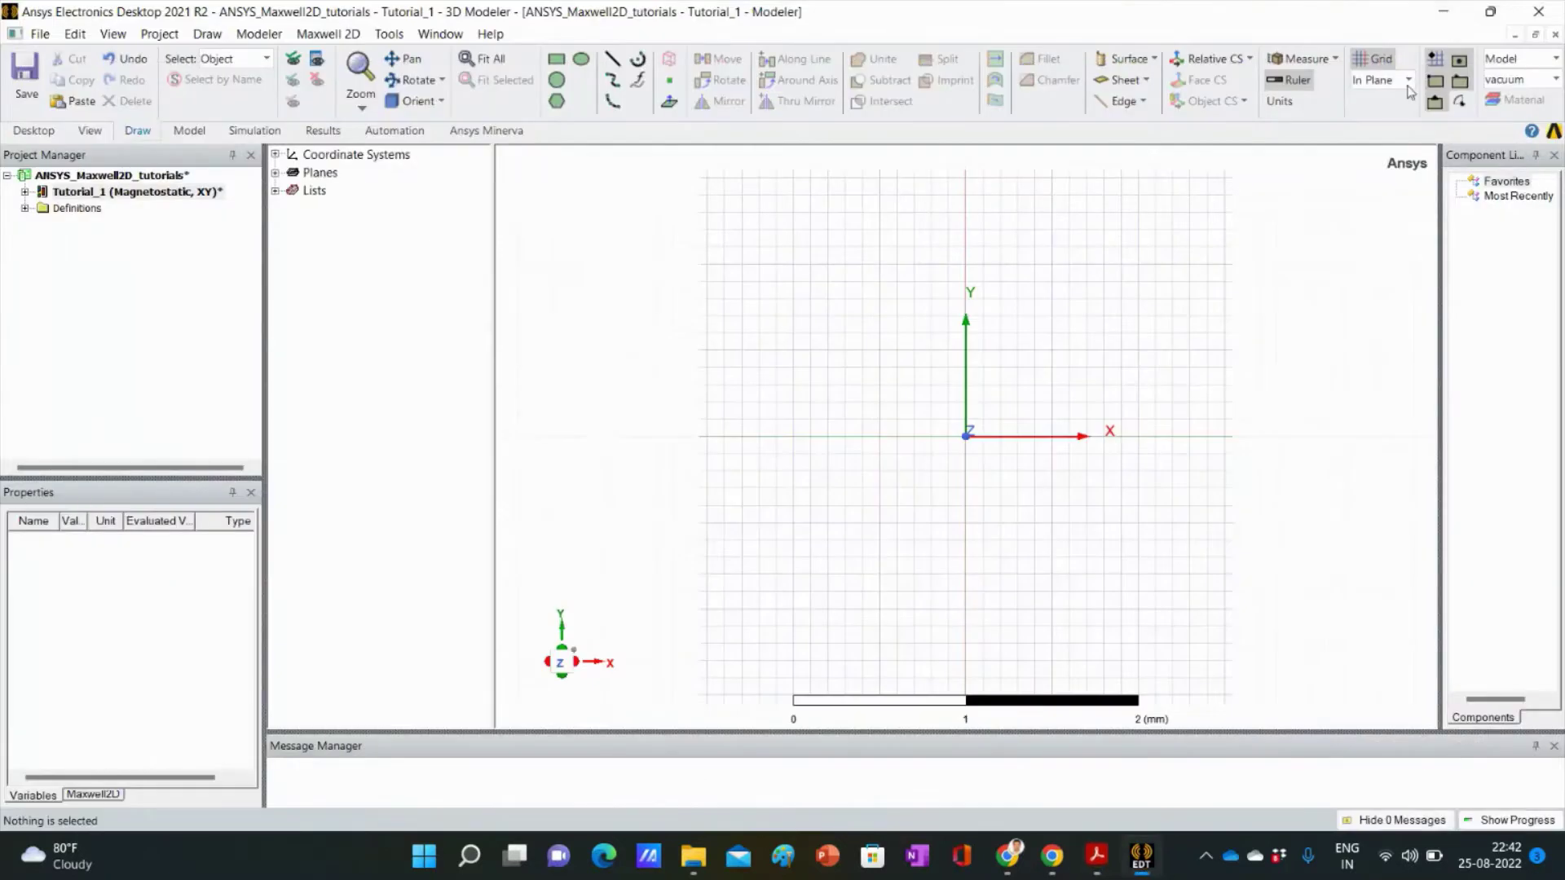
pyautogui.click(557, 63)
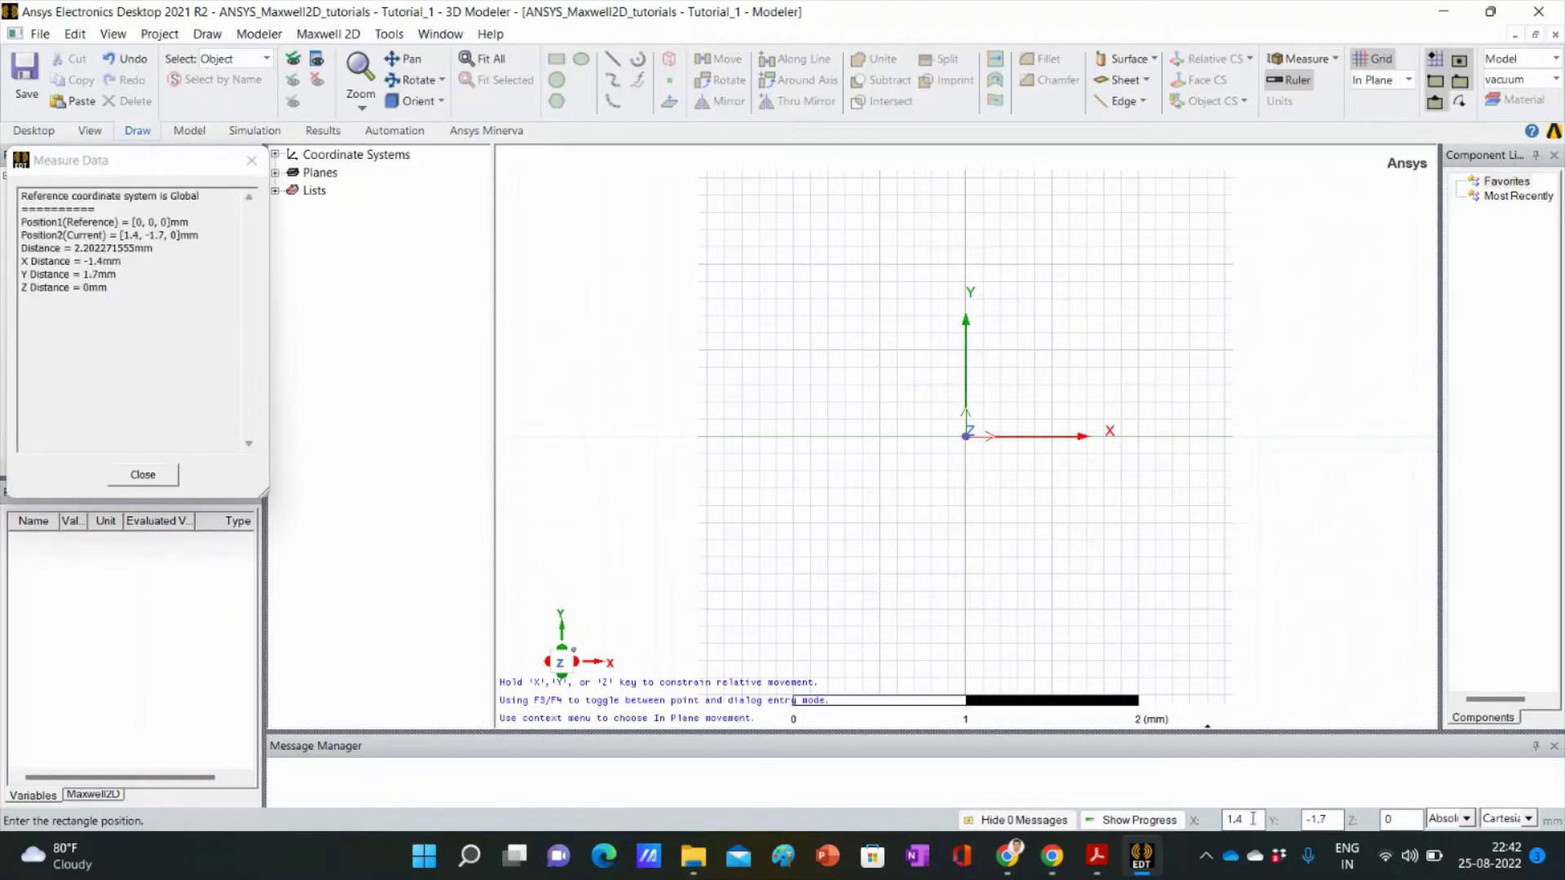
pyautogui.moveTo(1253, 819); pyautogui.dragTo(1222, 824)
pyautogui.press('Tab')
pyautogui.write('12')
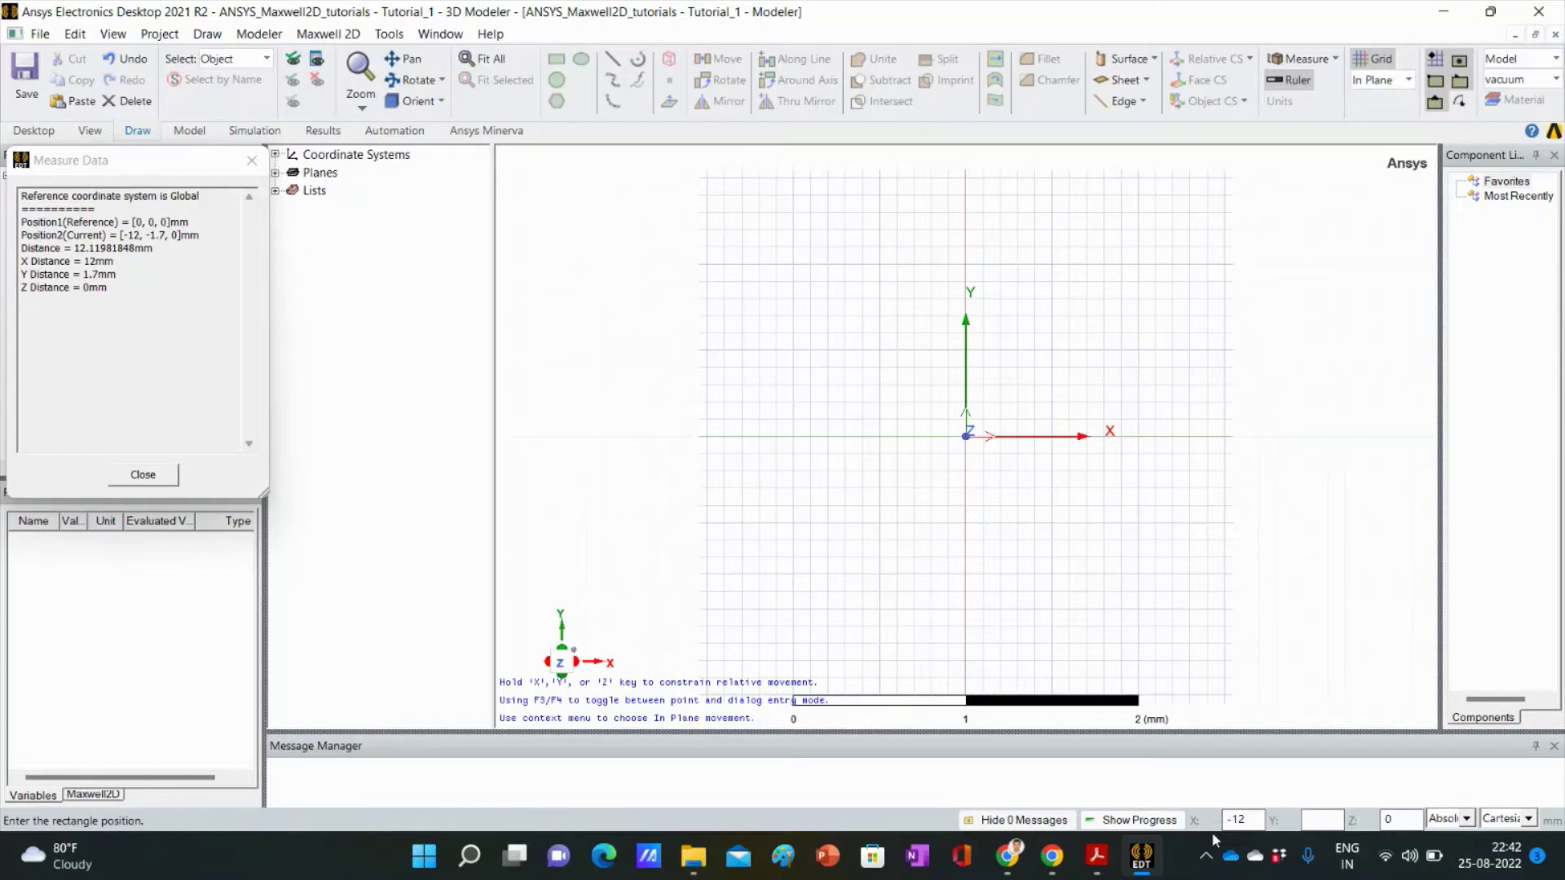
pyautogui.press('Tab')
pyautogui.press('Return')
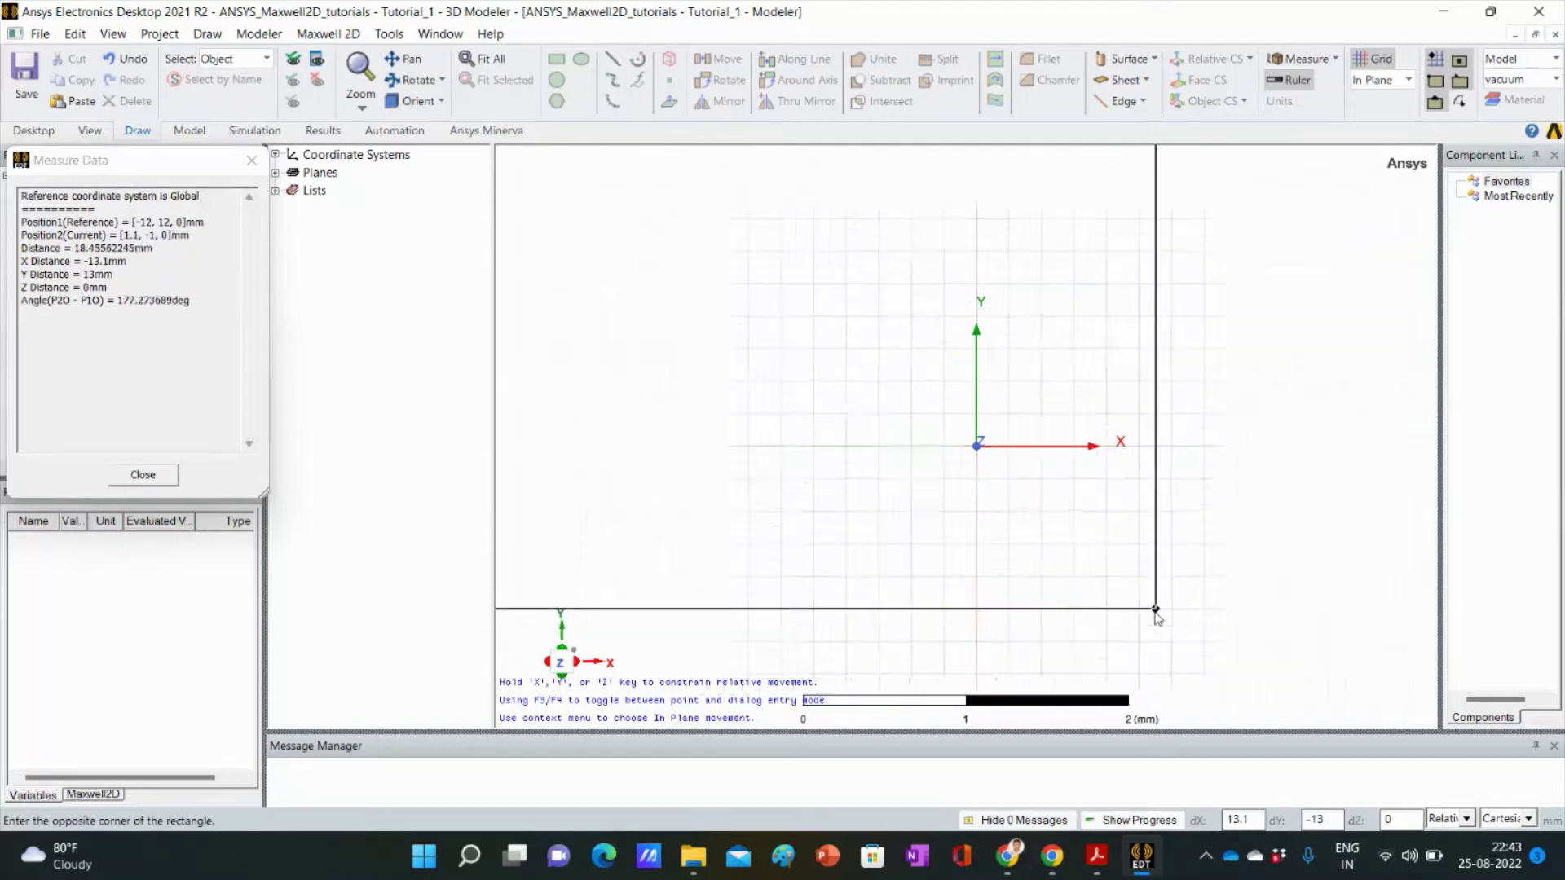
# Step: Complete the outer square by placing its opposite corner at a relative offset of 24 mm in X and -24 mm in Y
pyautogui.scroll(-5, 1158, 617)
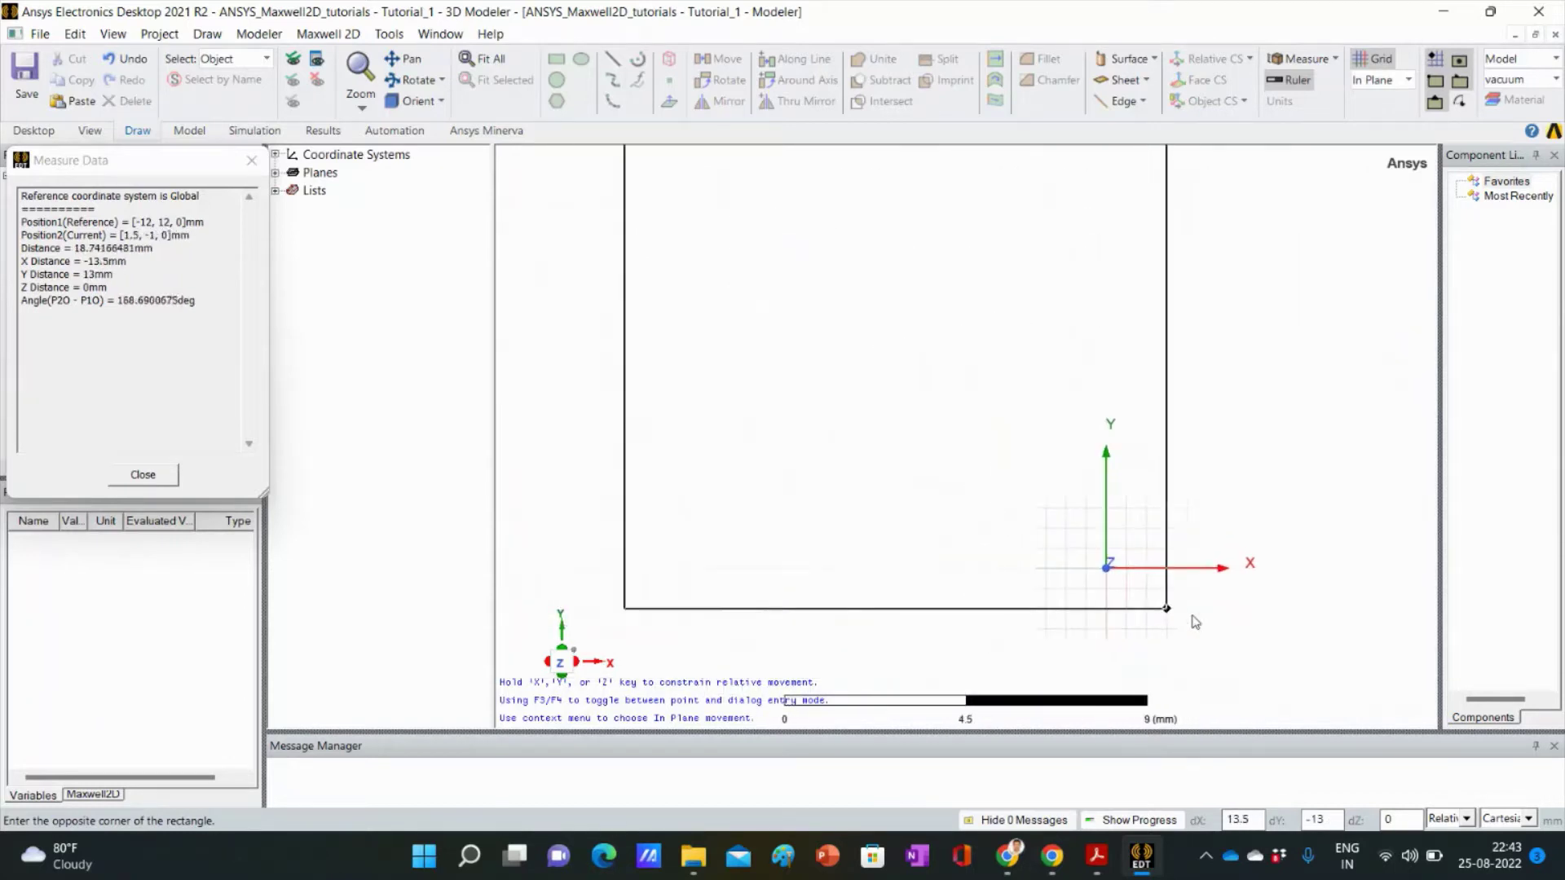
pyautogui.scroll(-4, 1206, 628)
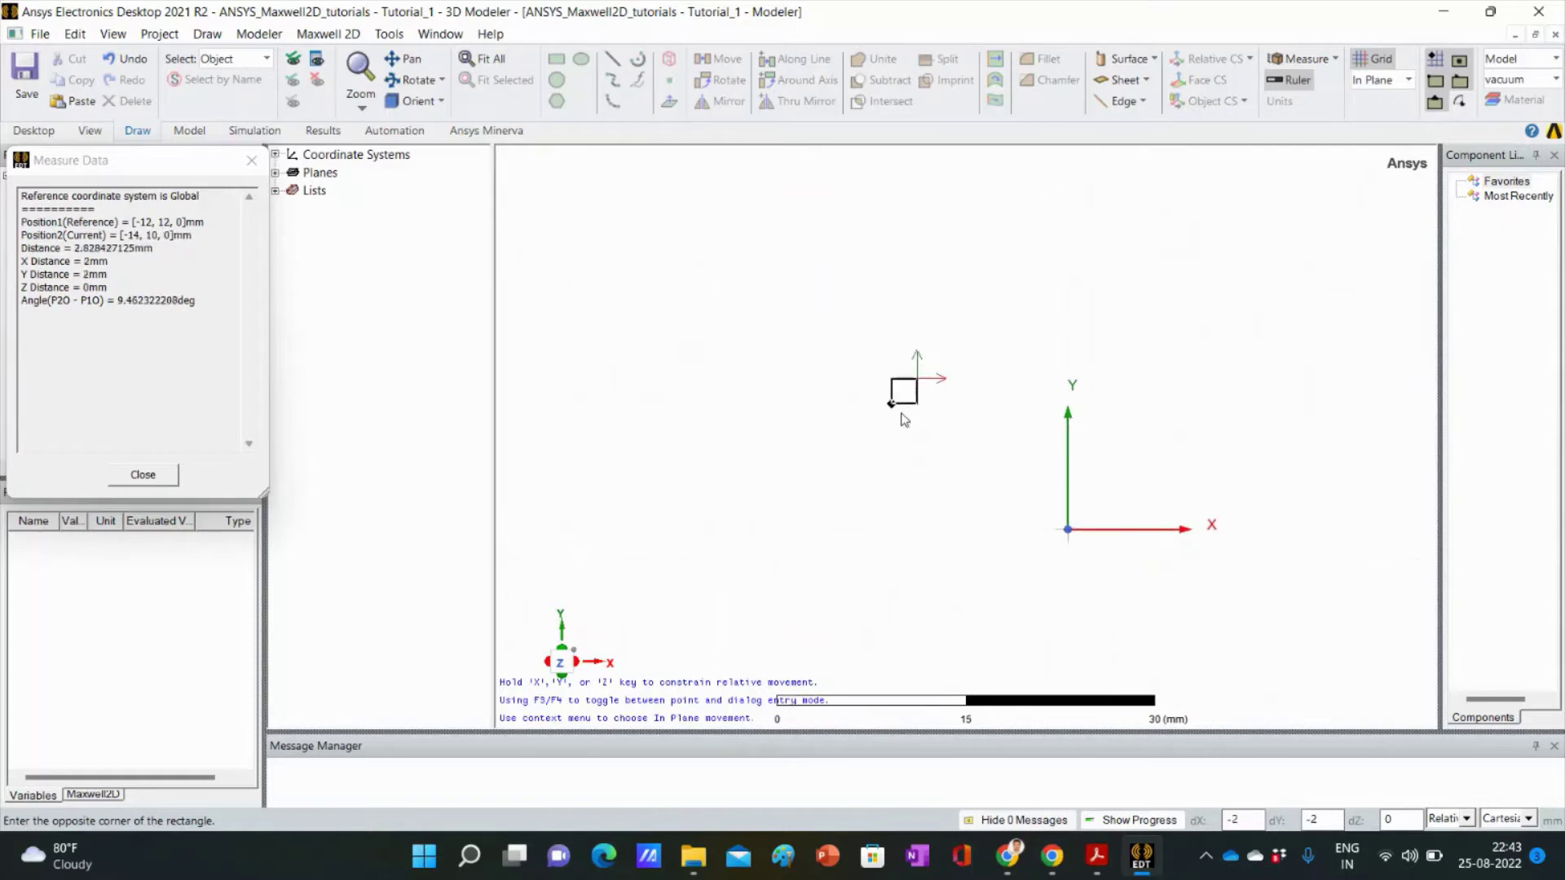
pyautogui.scroll(-1, 1104, 559)
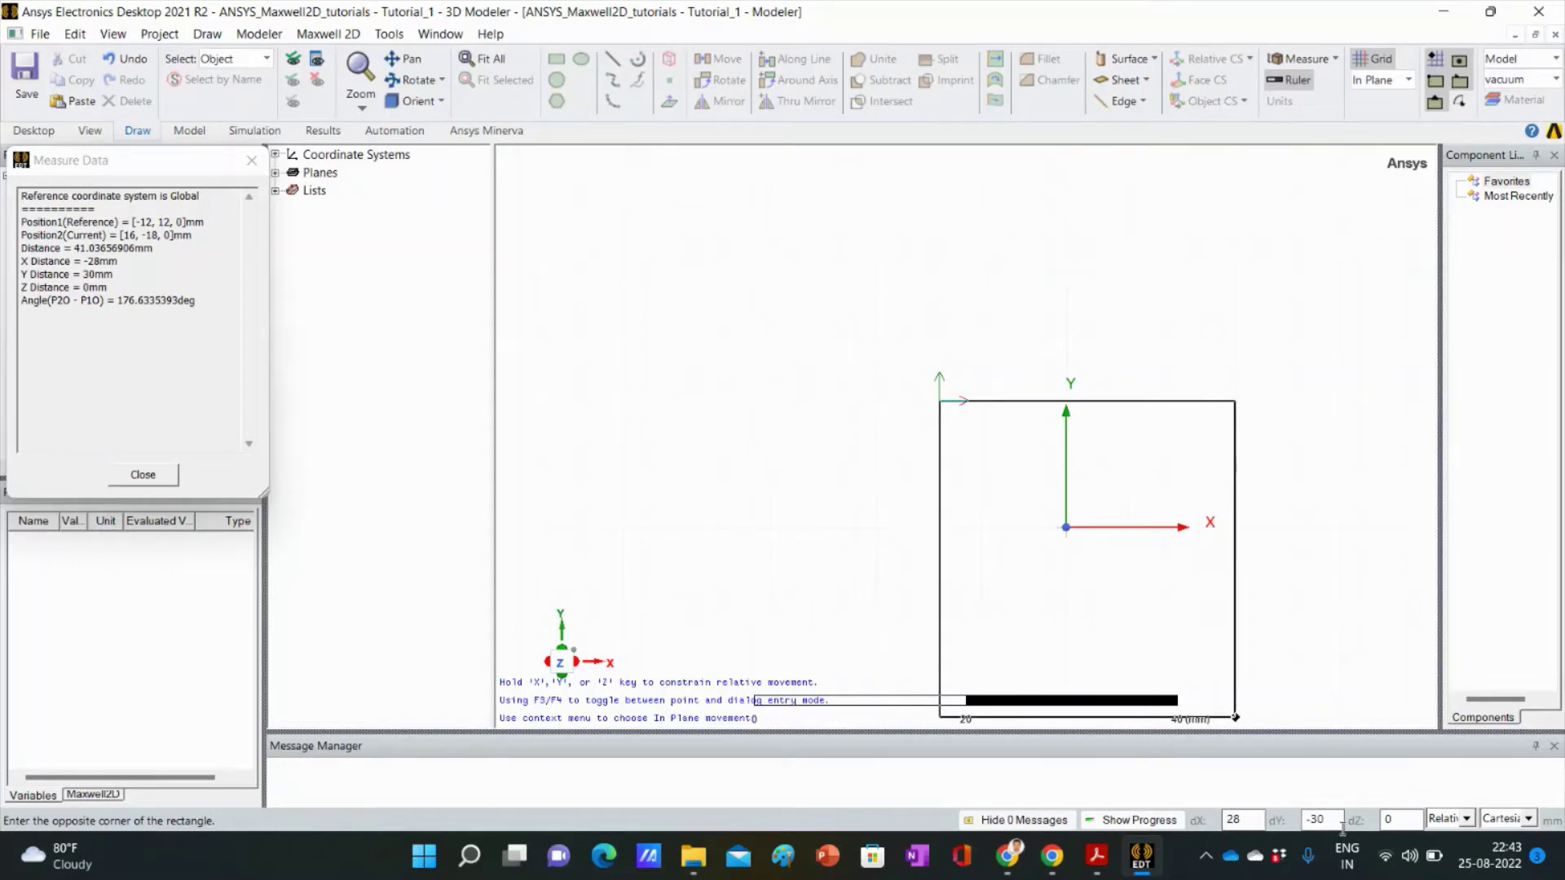
pyautogui.click(1246, 822)
pyautogui.press('BackSpace')
pyautogui.press('BackSpace')
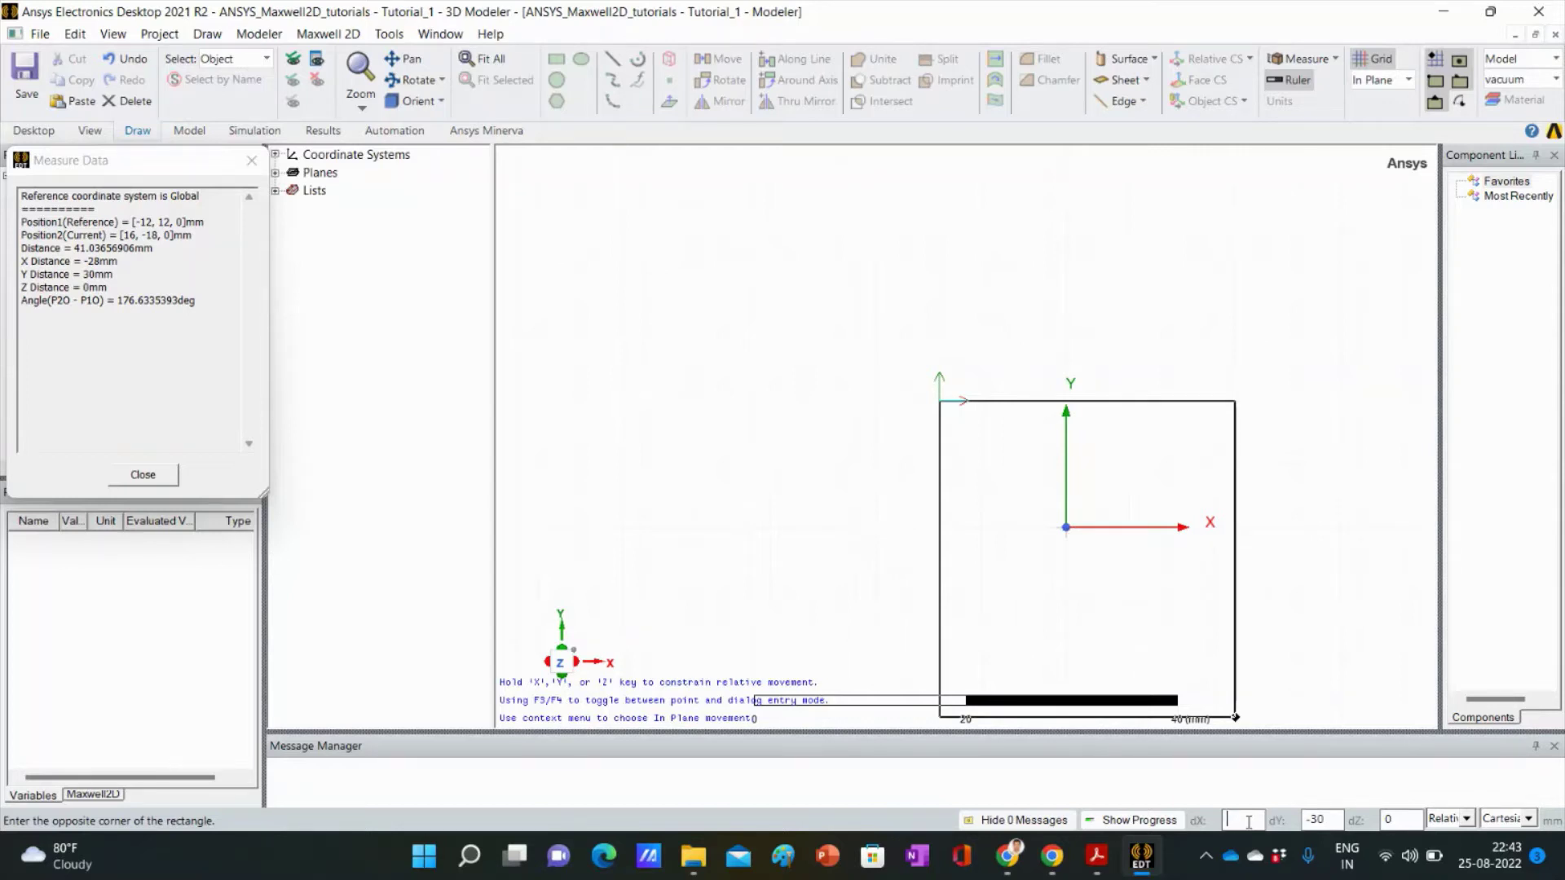
pyautogui.write('24')
pyautogui.press('Tab')
pyautogui.press('BackSpace')
pyautogui.write('-2')
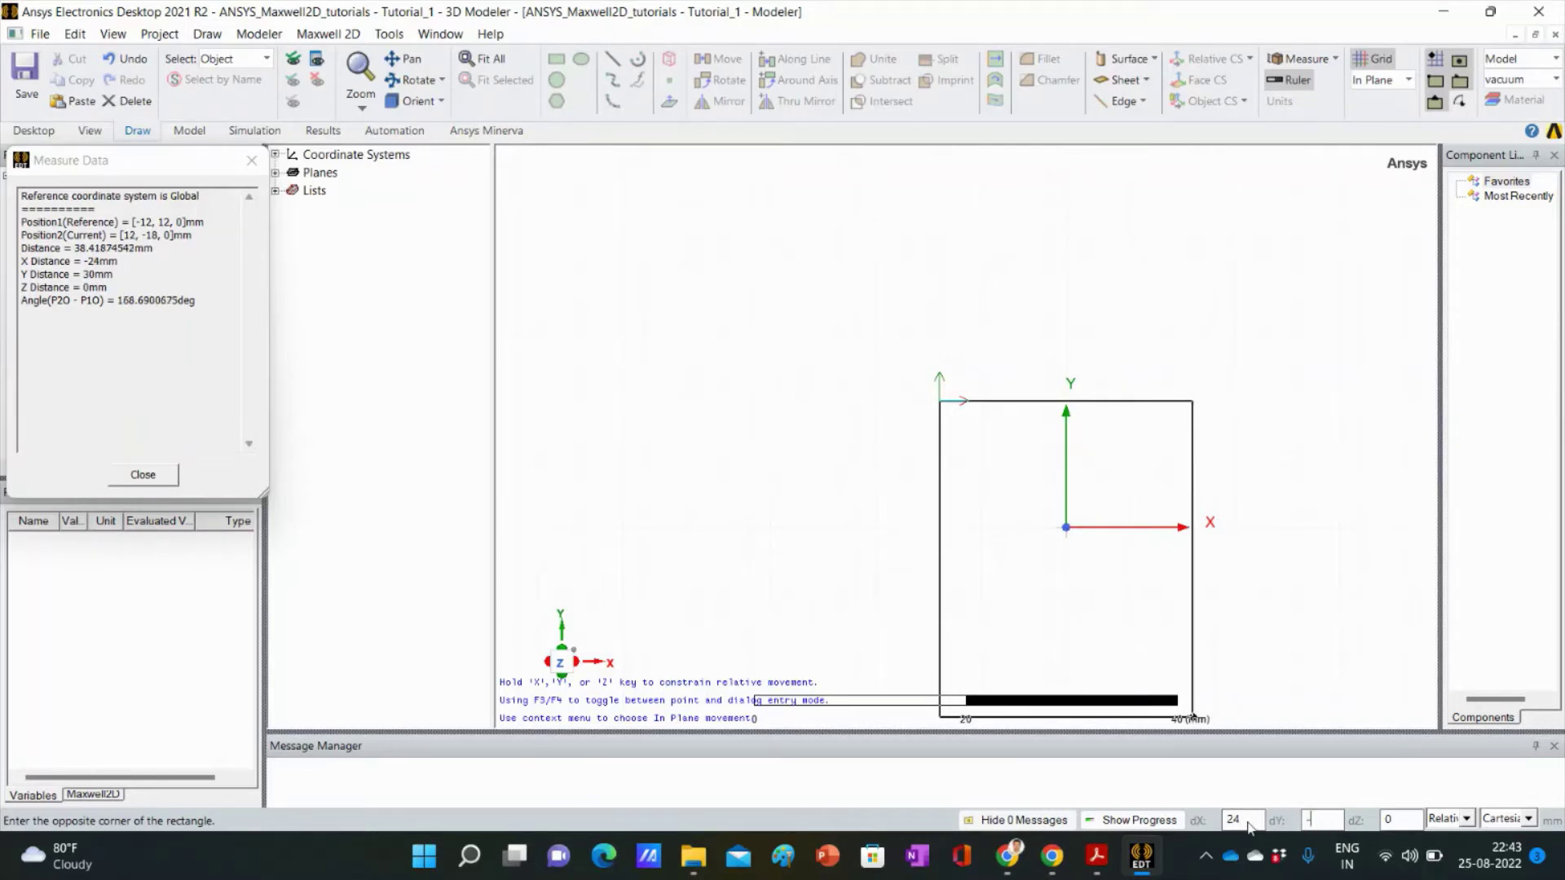
pyautogui.press('Tab')
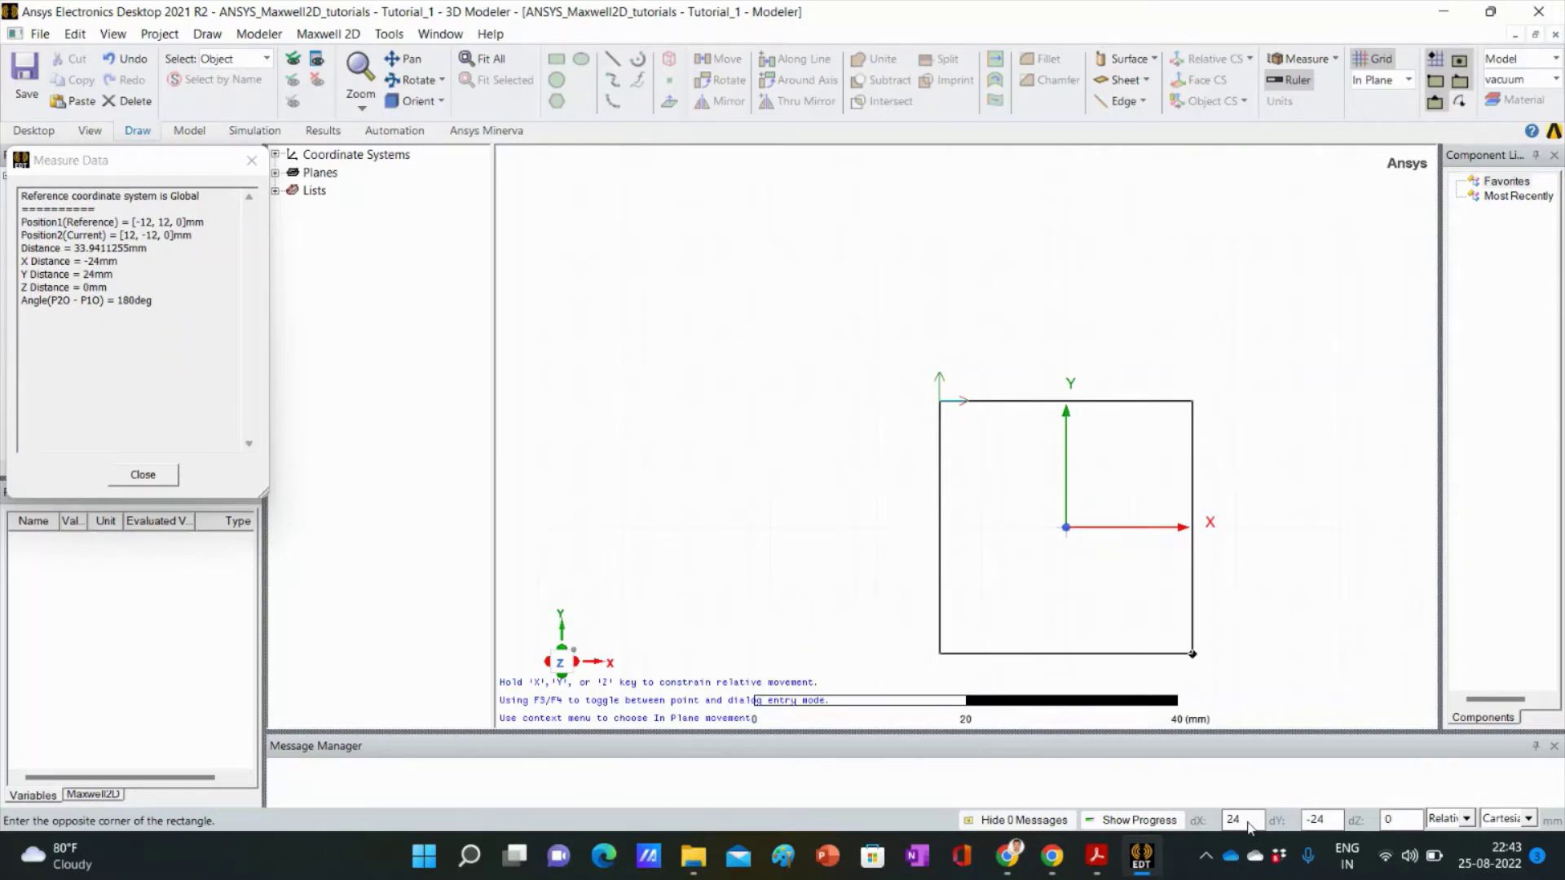
pyautogui.press('Return')
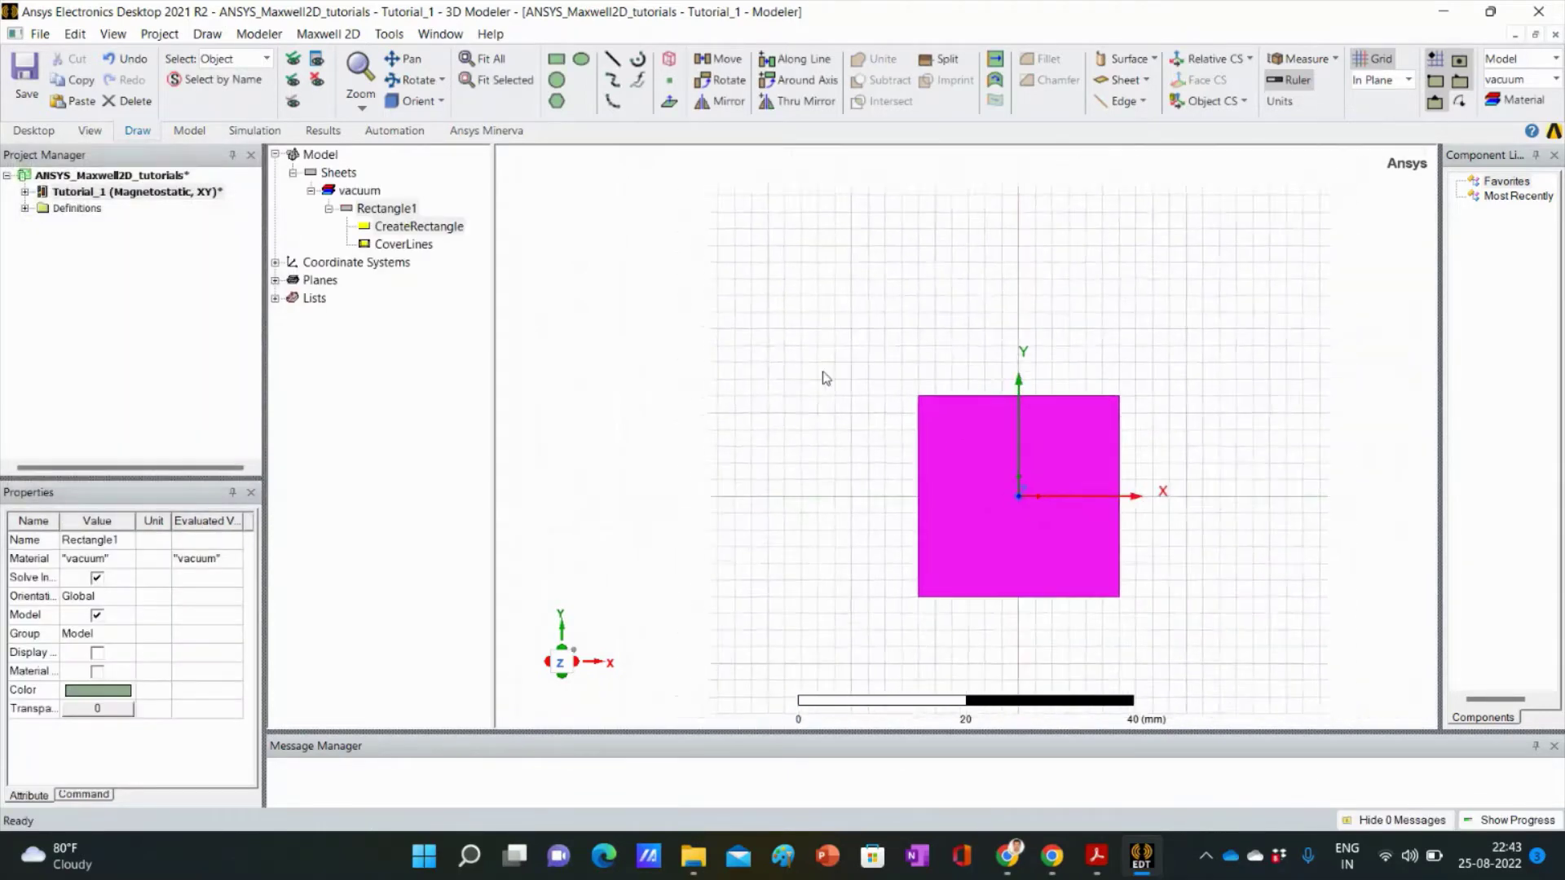
pyautogui.scroll(2, 1052, 501)
pyautogui.click(1194, 634)
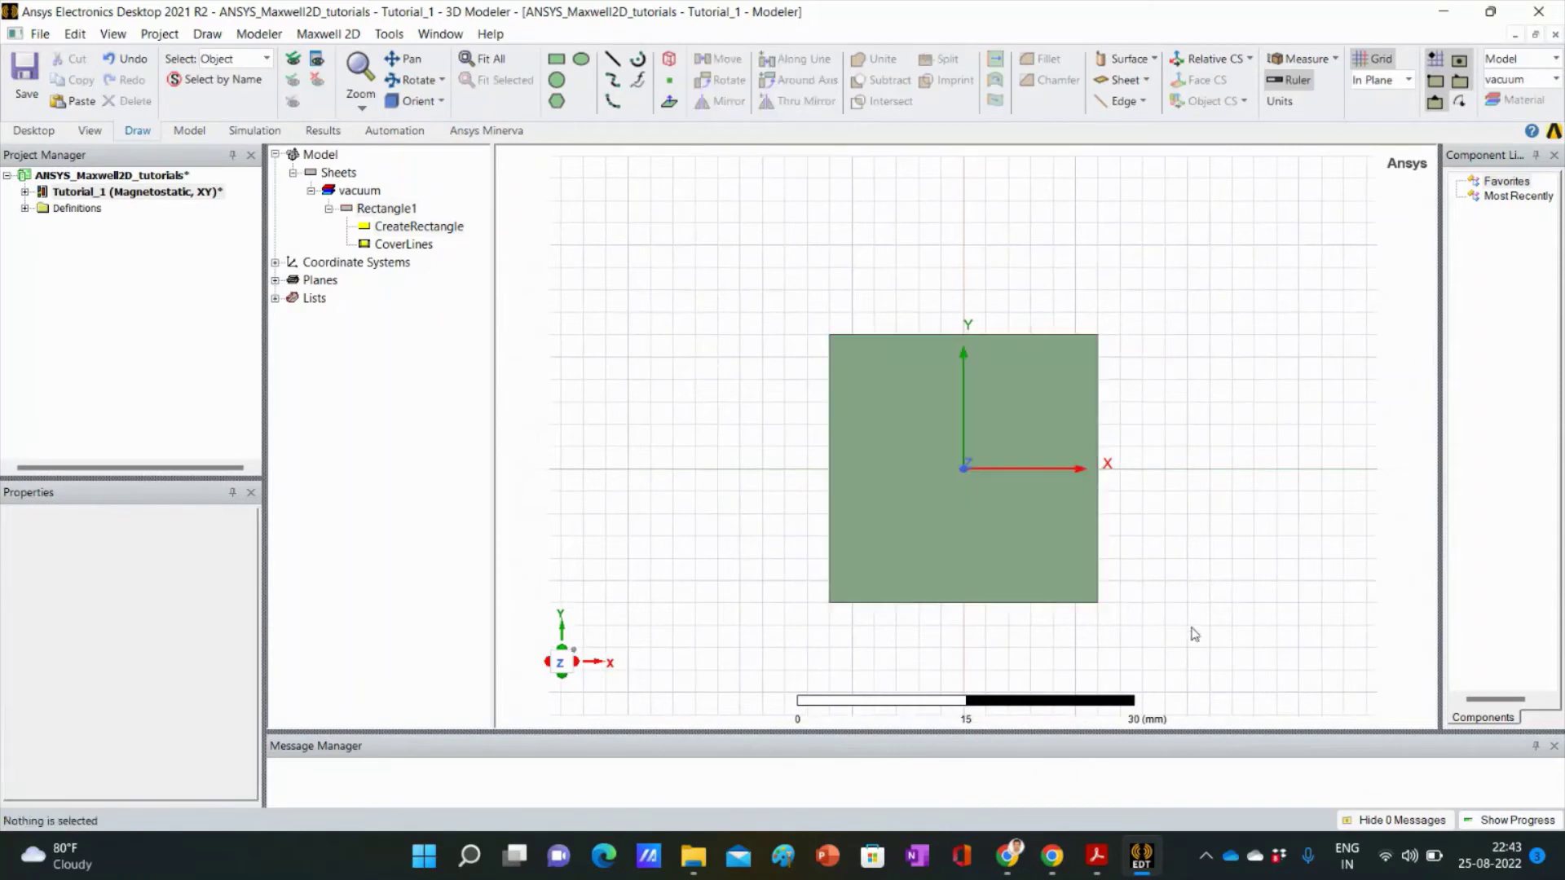
# Step: Consult the window dimensions in trfdrawing1.pdf and start the right window rectangle in Ansys with its first corner at (2, 8, 0) mm
pyautogui.moveTo(1096, 855)
pyautogui.click(1141, 746)
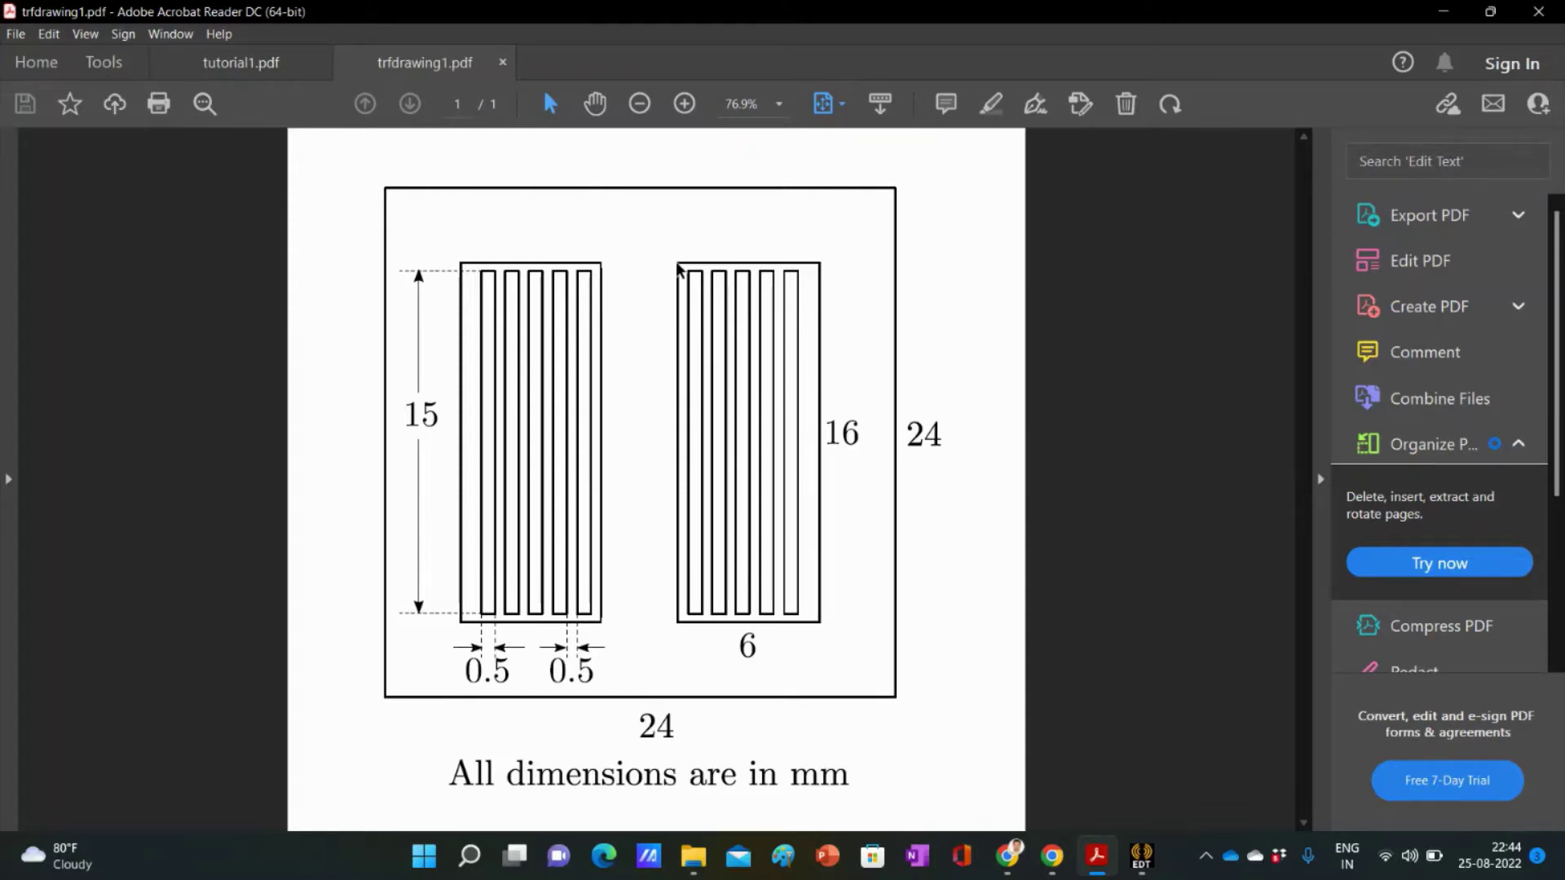
pyautogui.click(1441, 13)
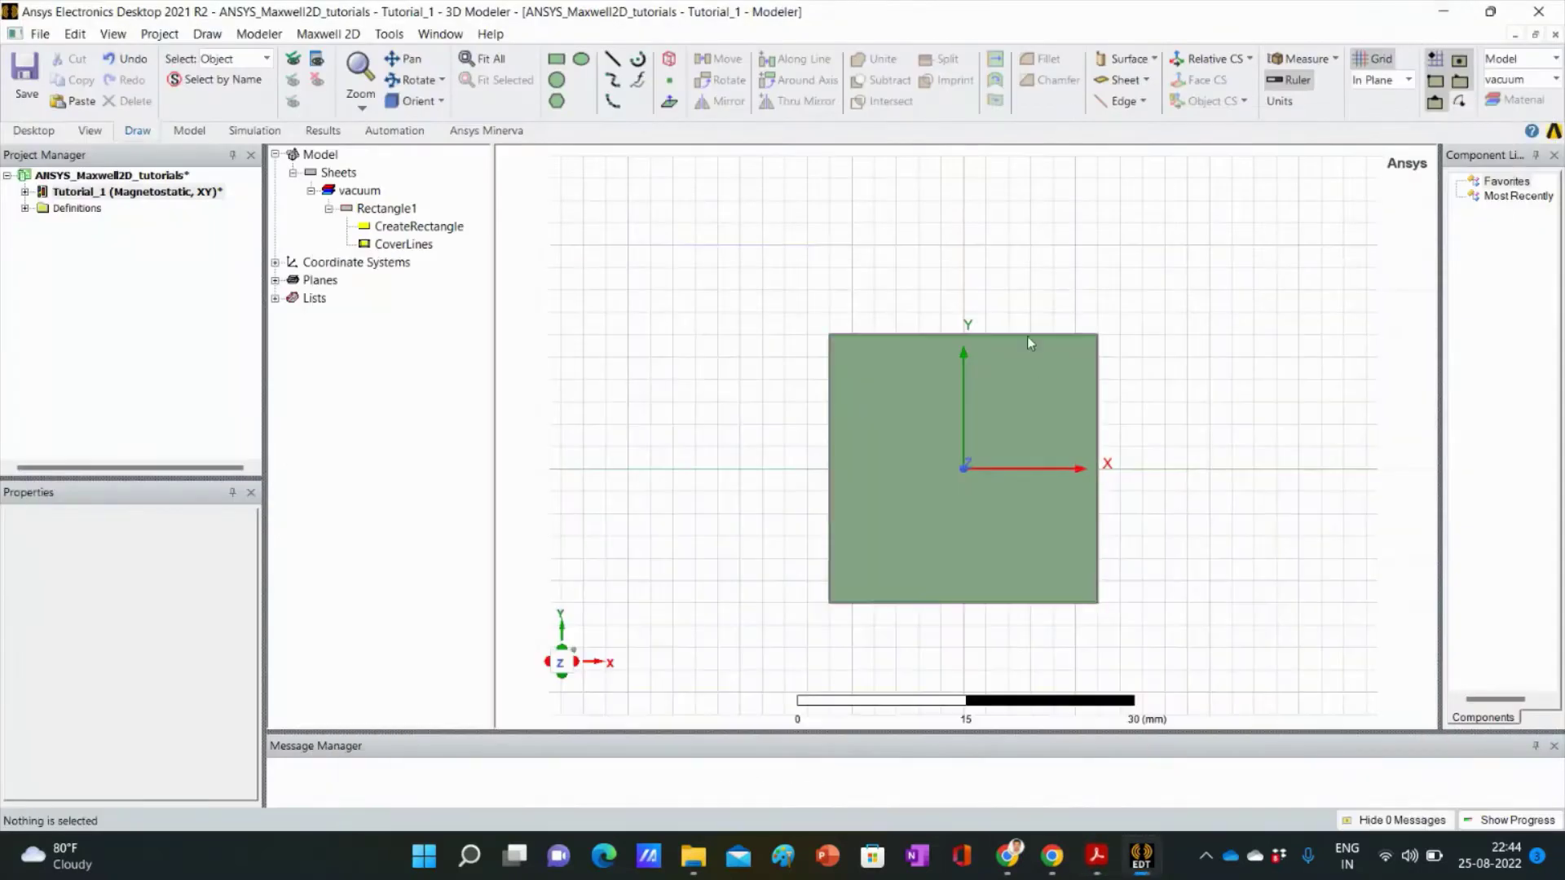
pyautogui.click(558, 64)
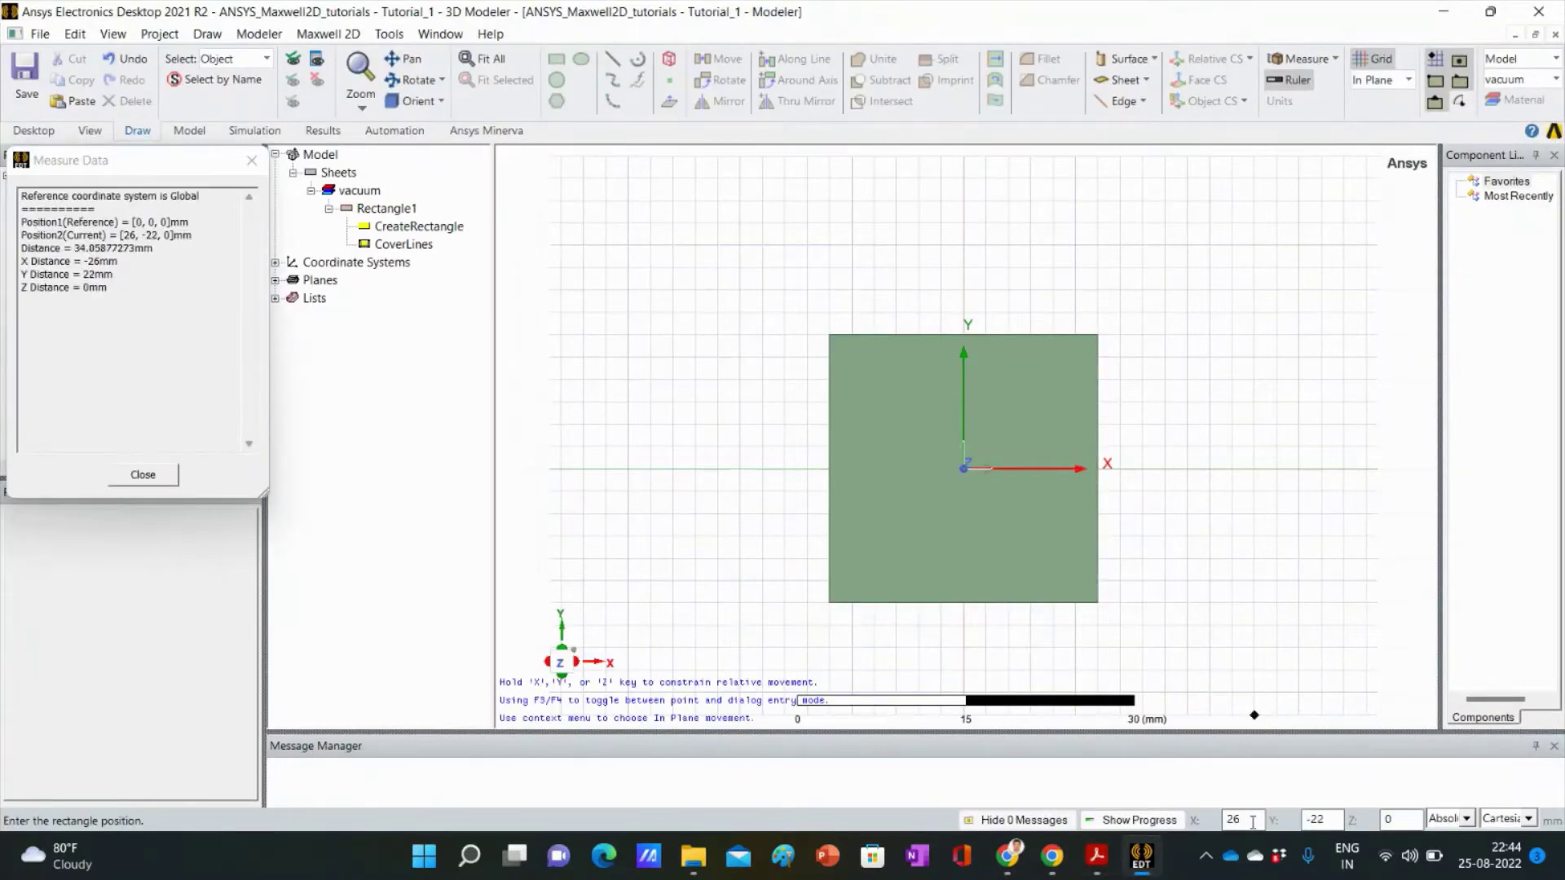
pyautogui.doubleClick(1253, 821)
pyautogui.press('BackSpace')
pyautogui.write('2')
pyautogui.press('Tab')
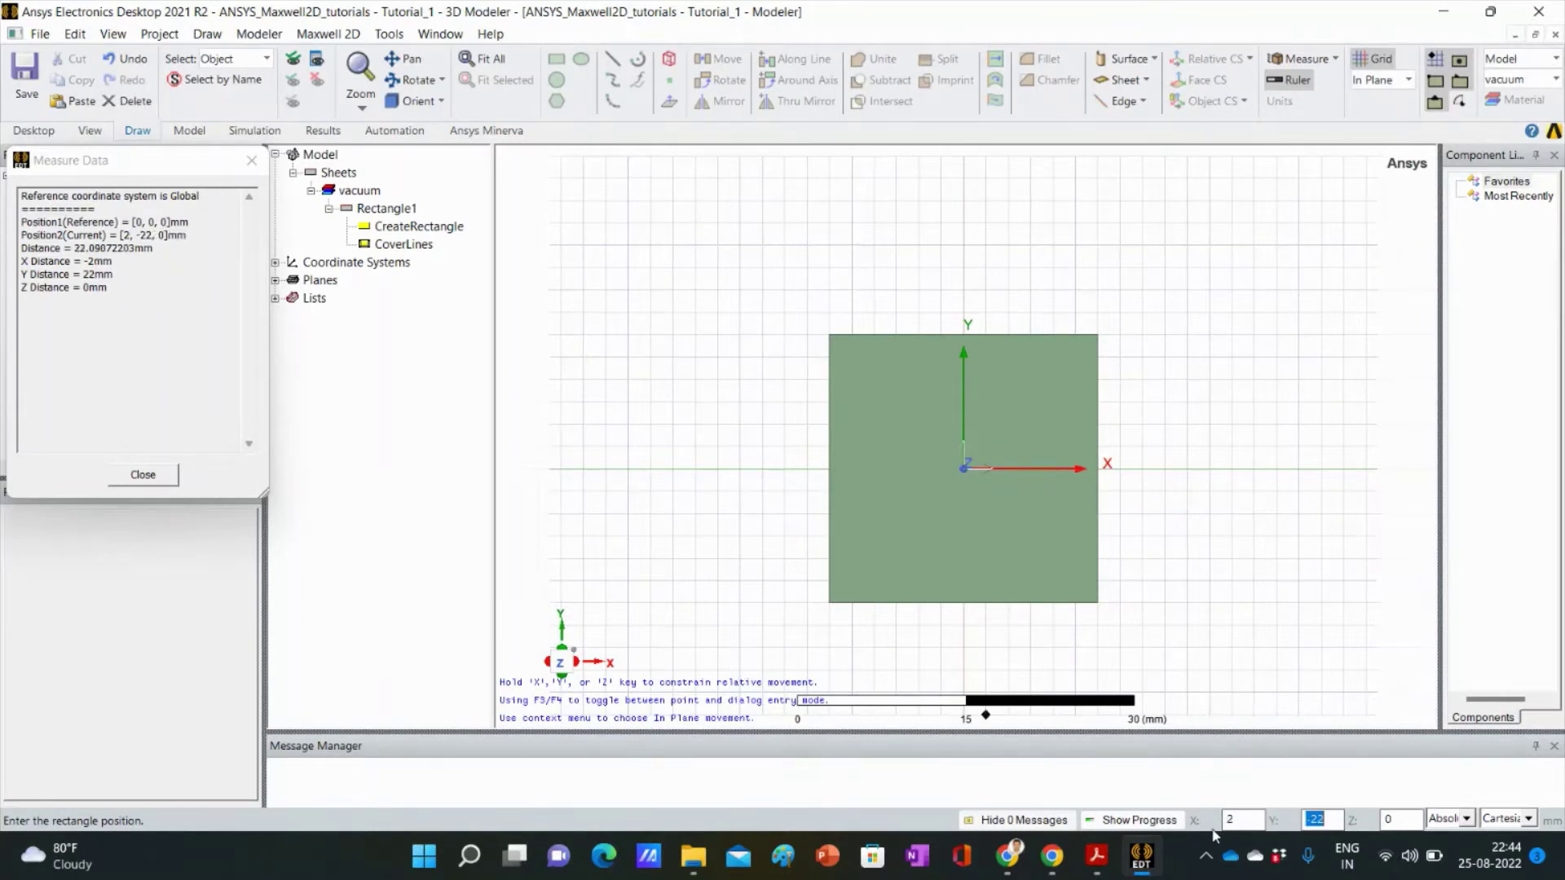
pyautogui.press('BackSpace')
pyautogui.write('8')
pyautogui.press('Tab')
pyautogui.write('0')
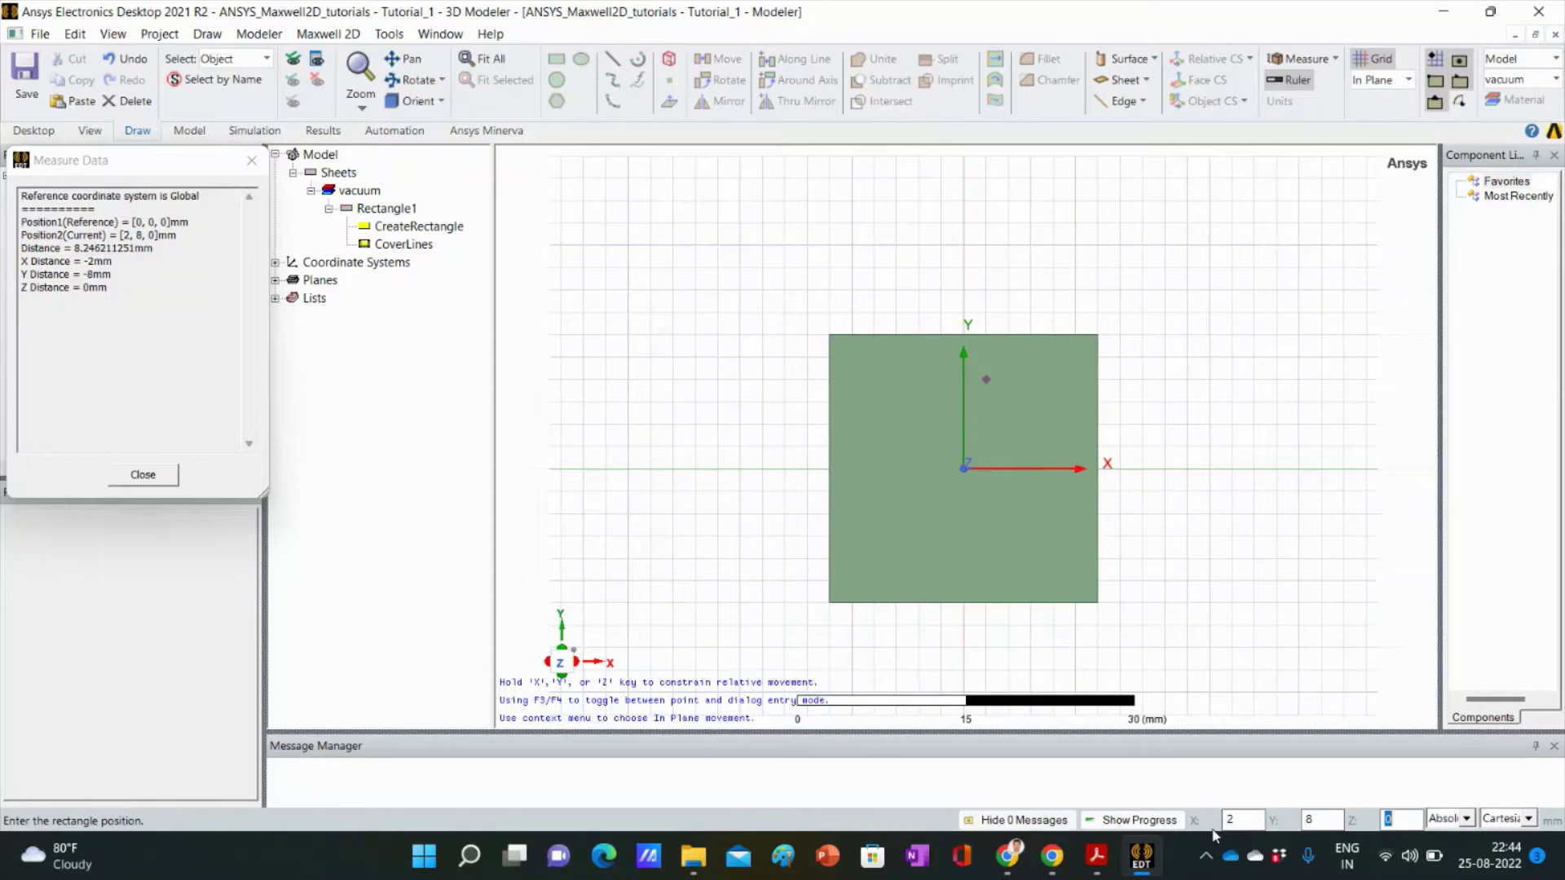
pyautogui.press('Return')
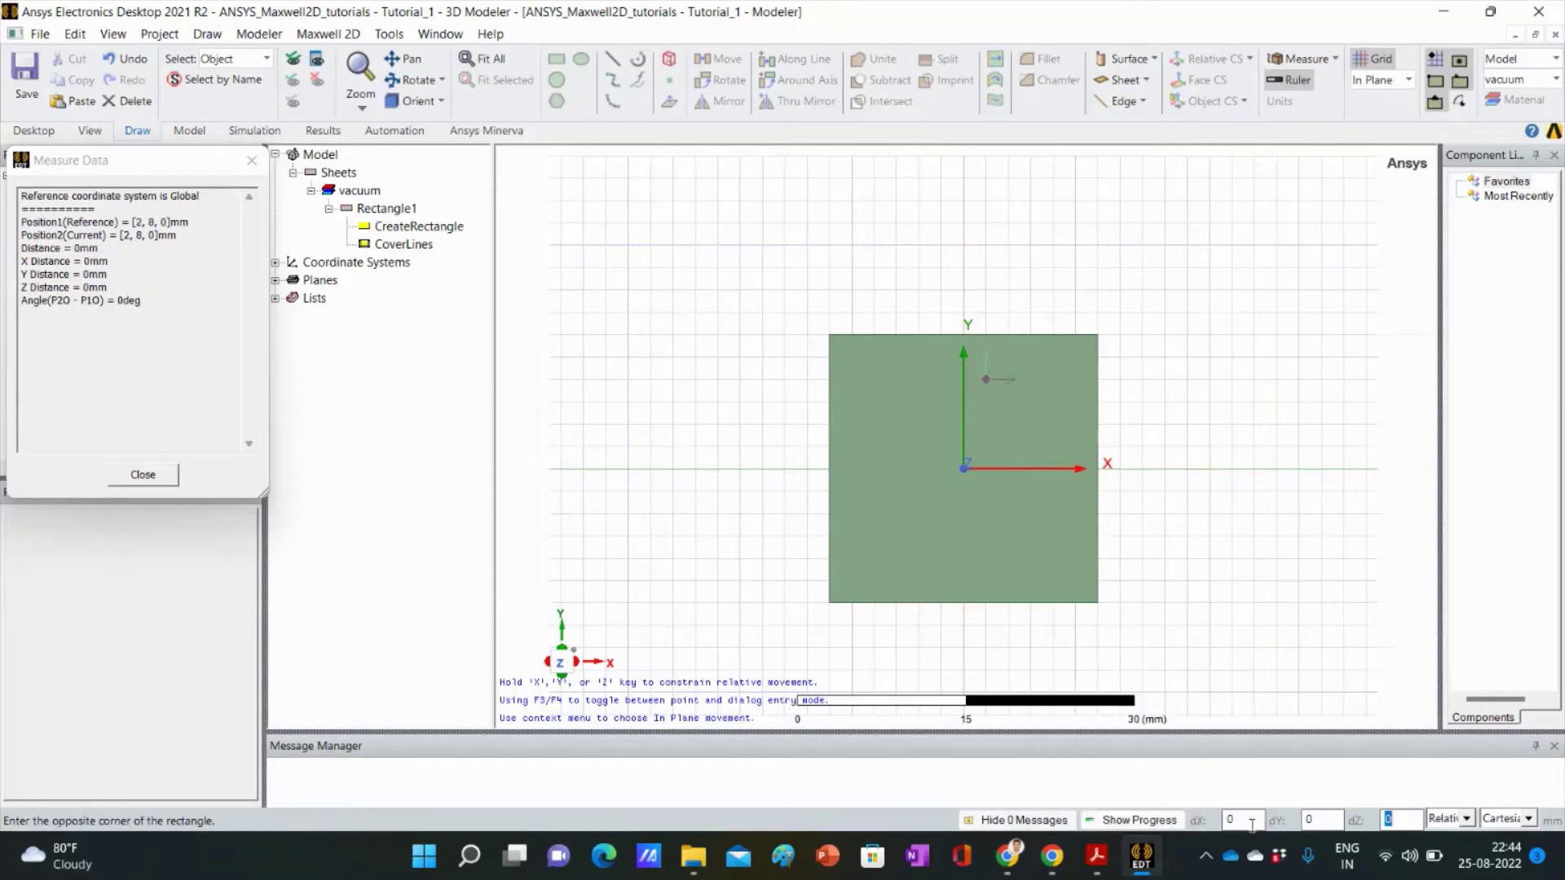
# Step: Complete the right window rectangle by placing its opposite corner at a relative offset of 6 mm in X and -16 mm in Y
pyautogui.click(1243, 820)
pyautogui.press('BackSpace')
pyautogui.press('Tab')
pyautogui.press('BackSpace')
pyautogui.write('-1')
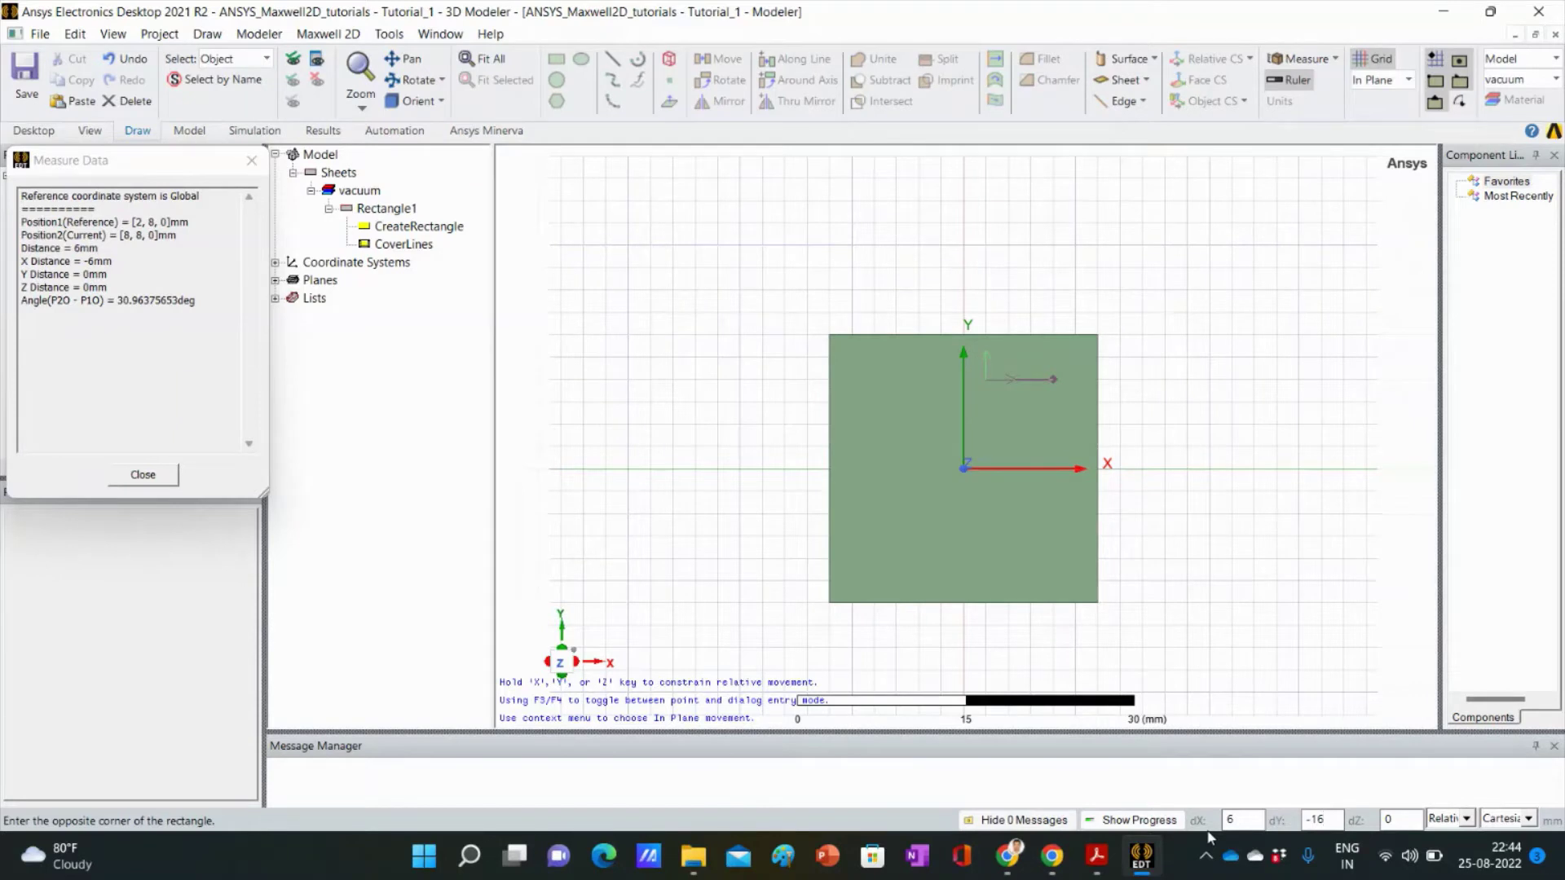
pyautogui.write('6')
pyautogui.press('Tab')
pyautogui.press('BackSpace')
pyautogui.write('0')
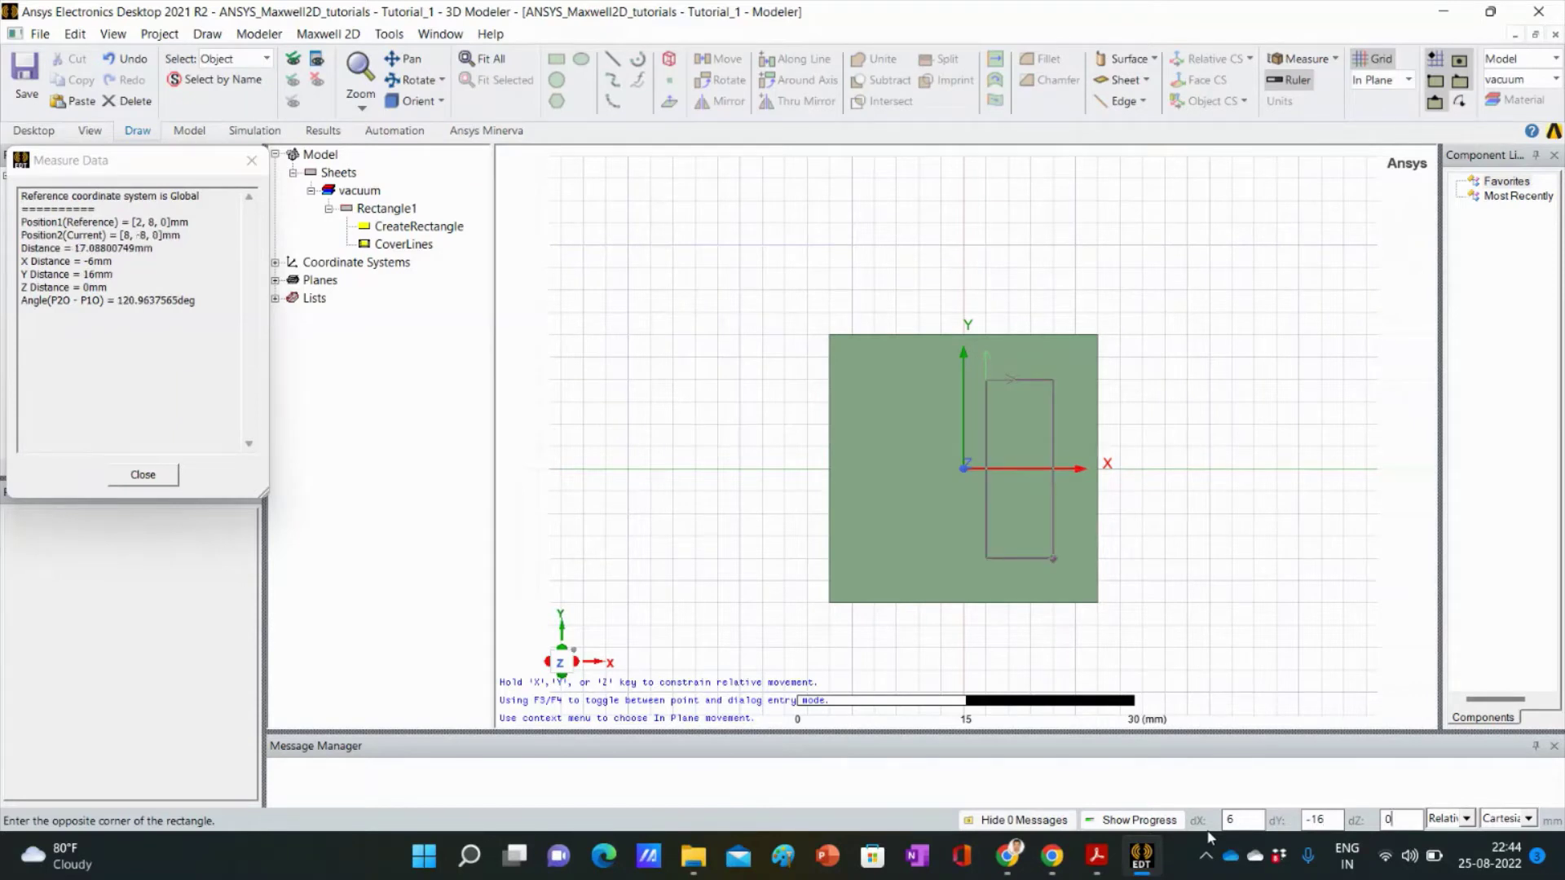
pyautogui.press('Return')
pyautogui.click(1166, 568)
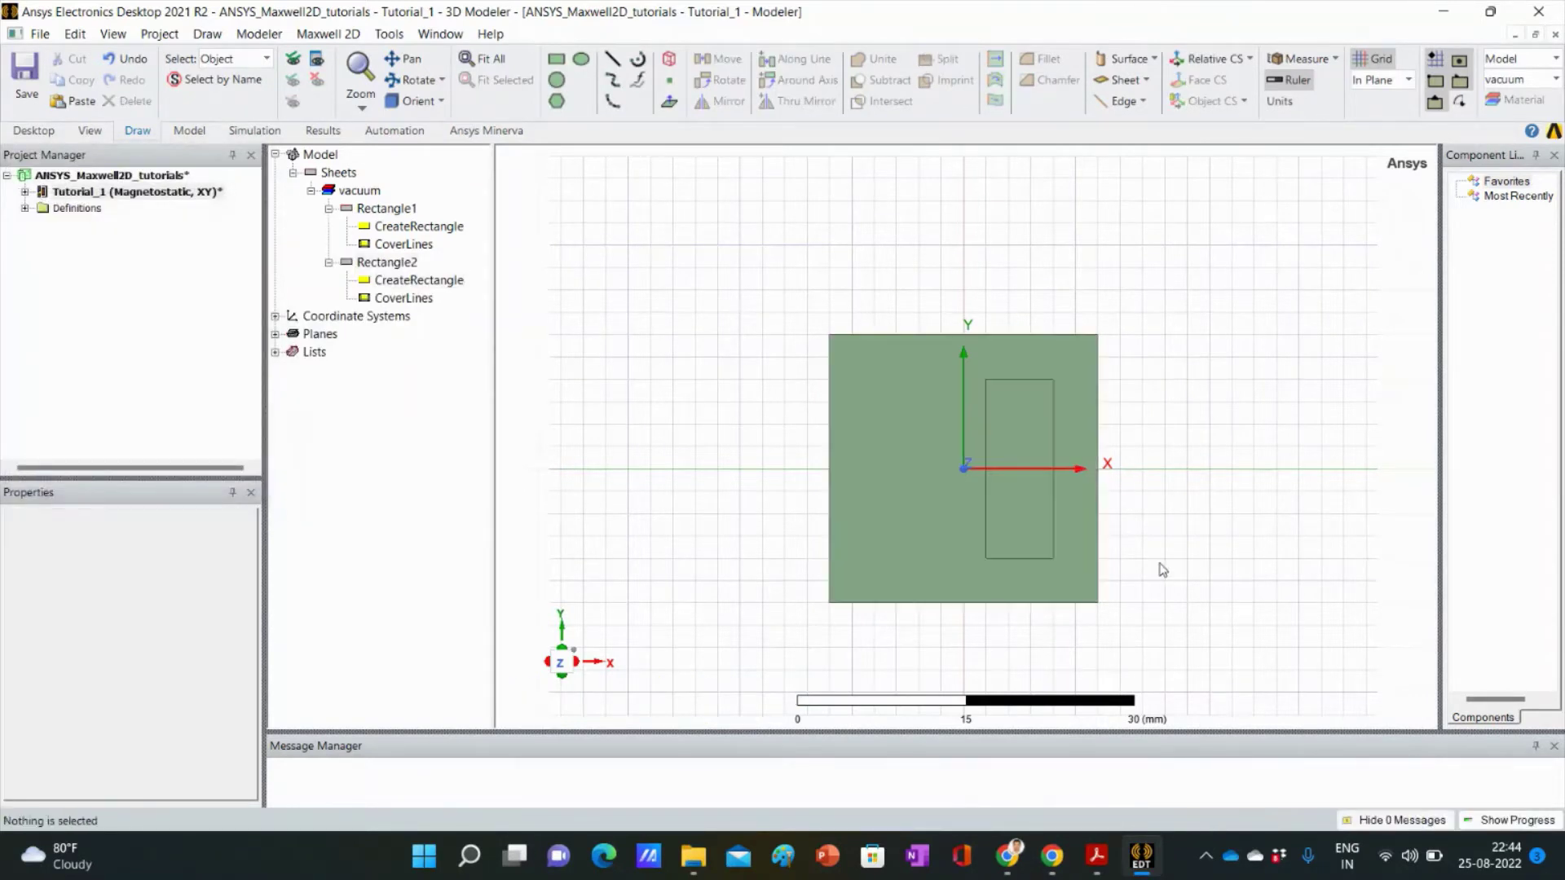
pyautogui.scroll(1, 1166, 564)
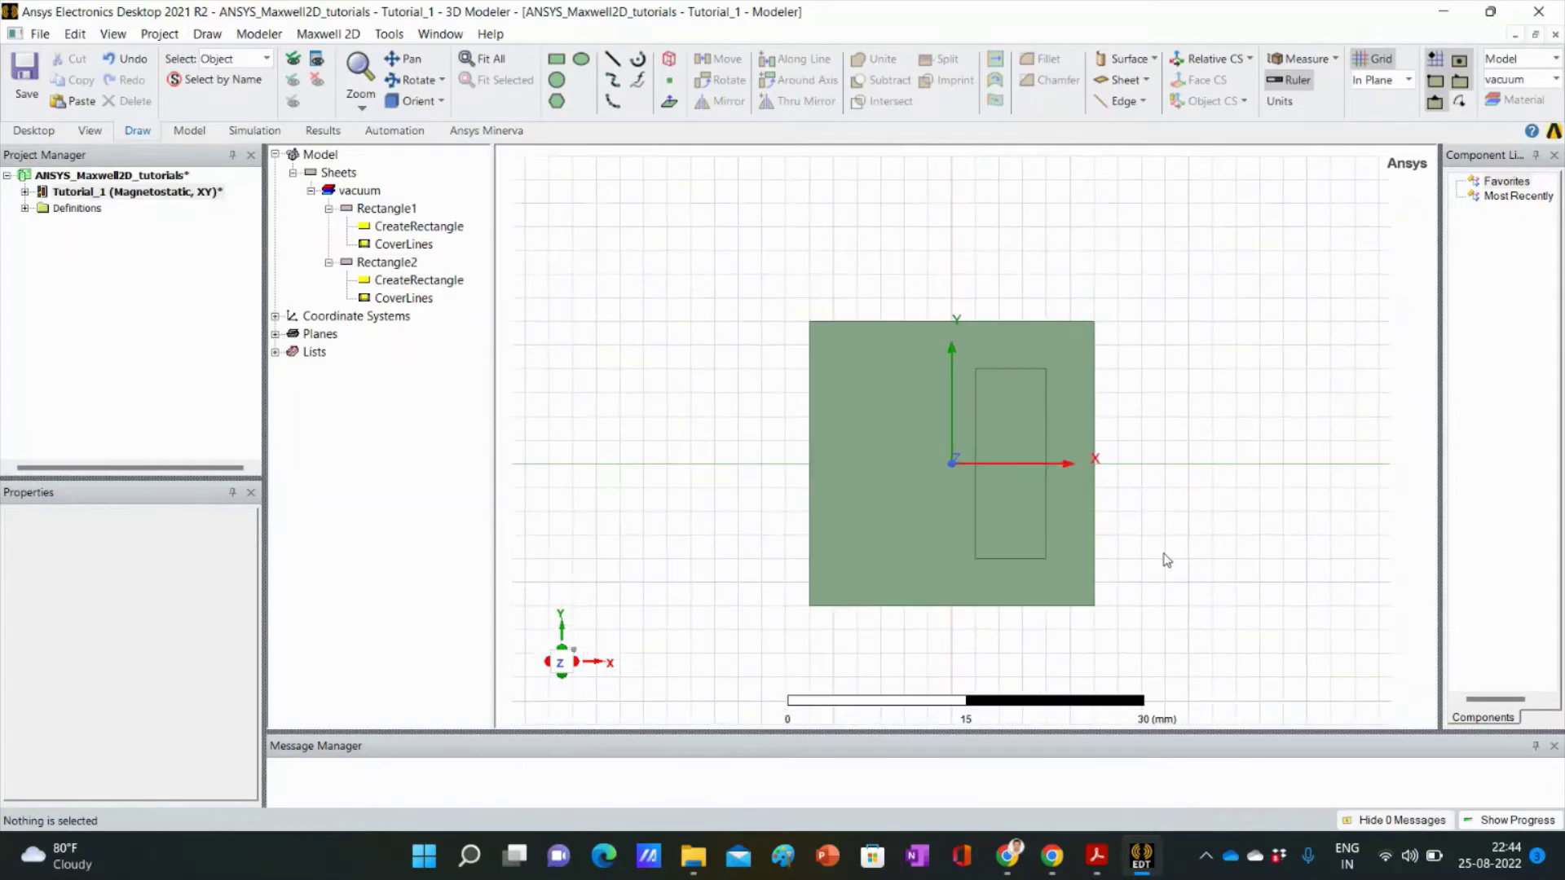
# Step: Collapse the history of both rectangles in the model tree and rename the outer square as Core
pyautogui.click(329, 261)
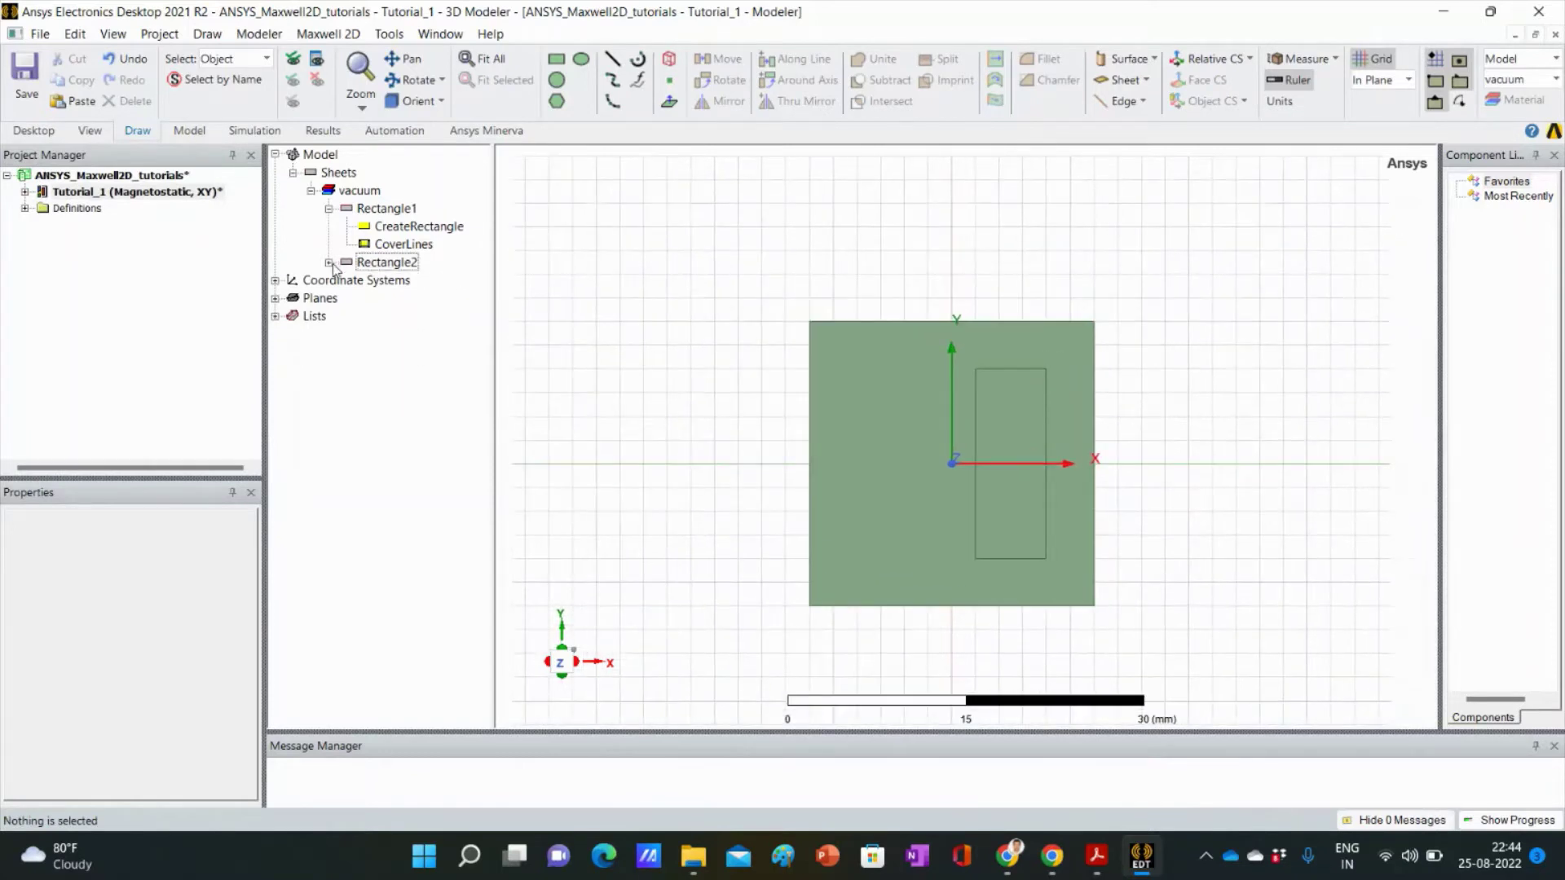
pyautogui.click(328, 209)
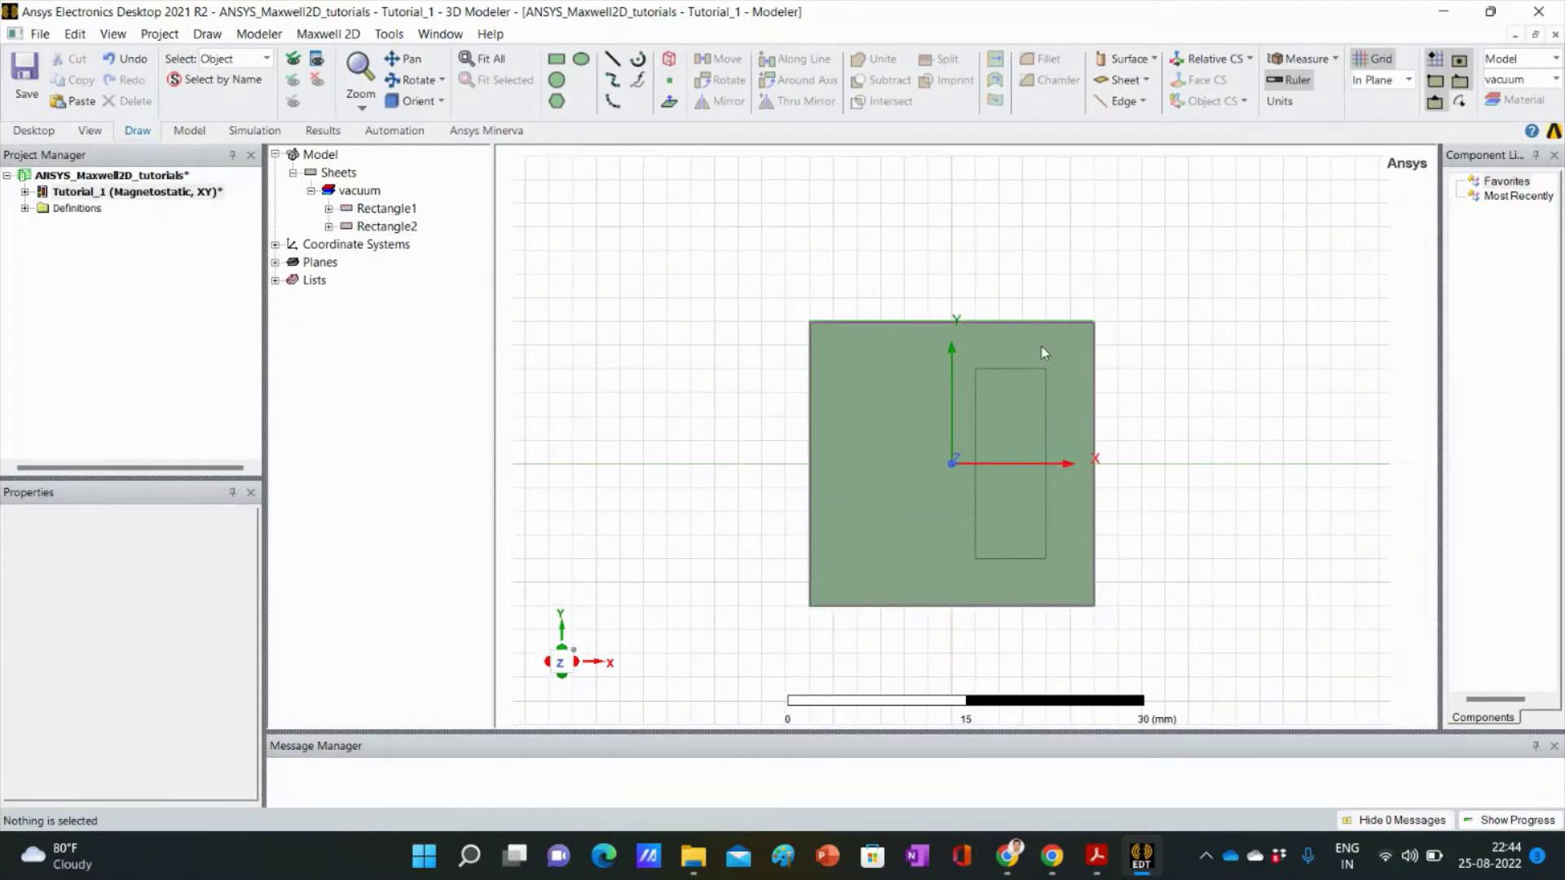
pyautogui.click(1041, 352)
pyautogui.click(1187, 483)
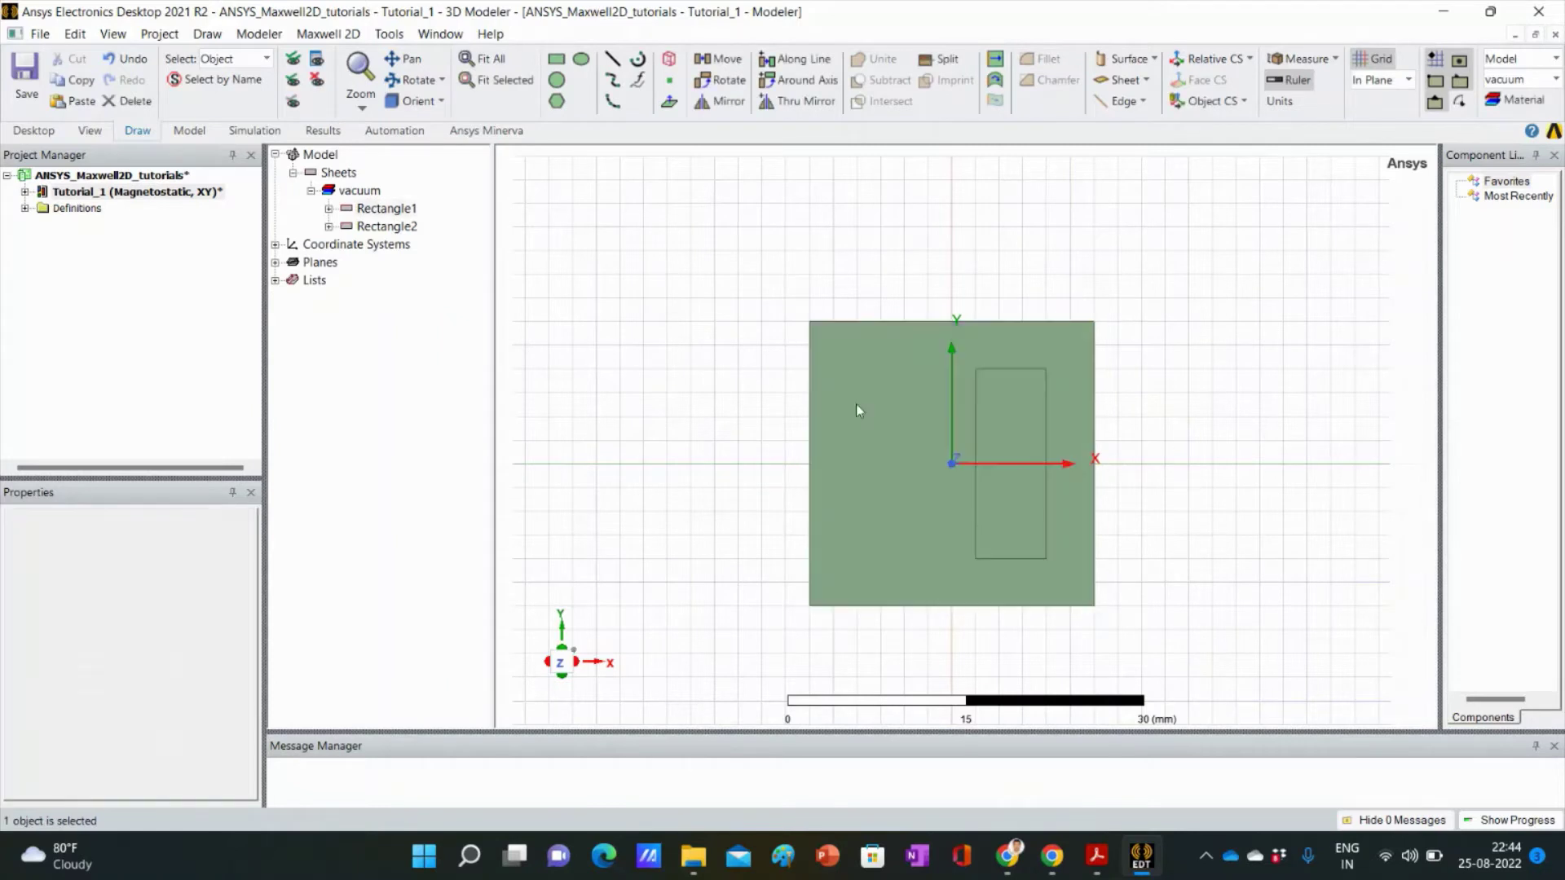
pyautogui.click(383, 209)
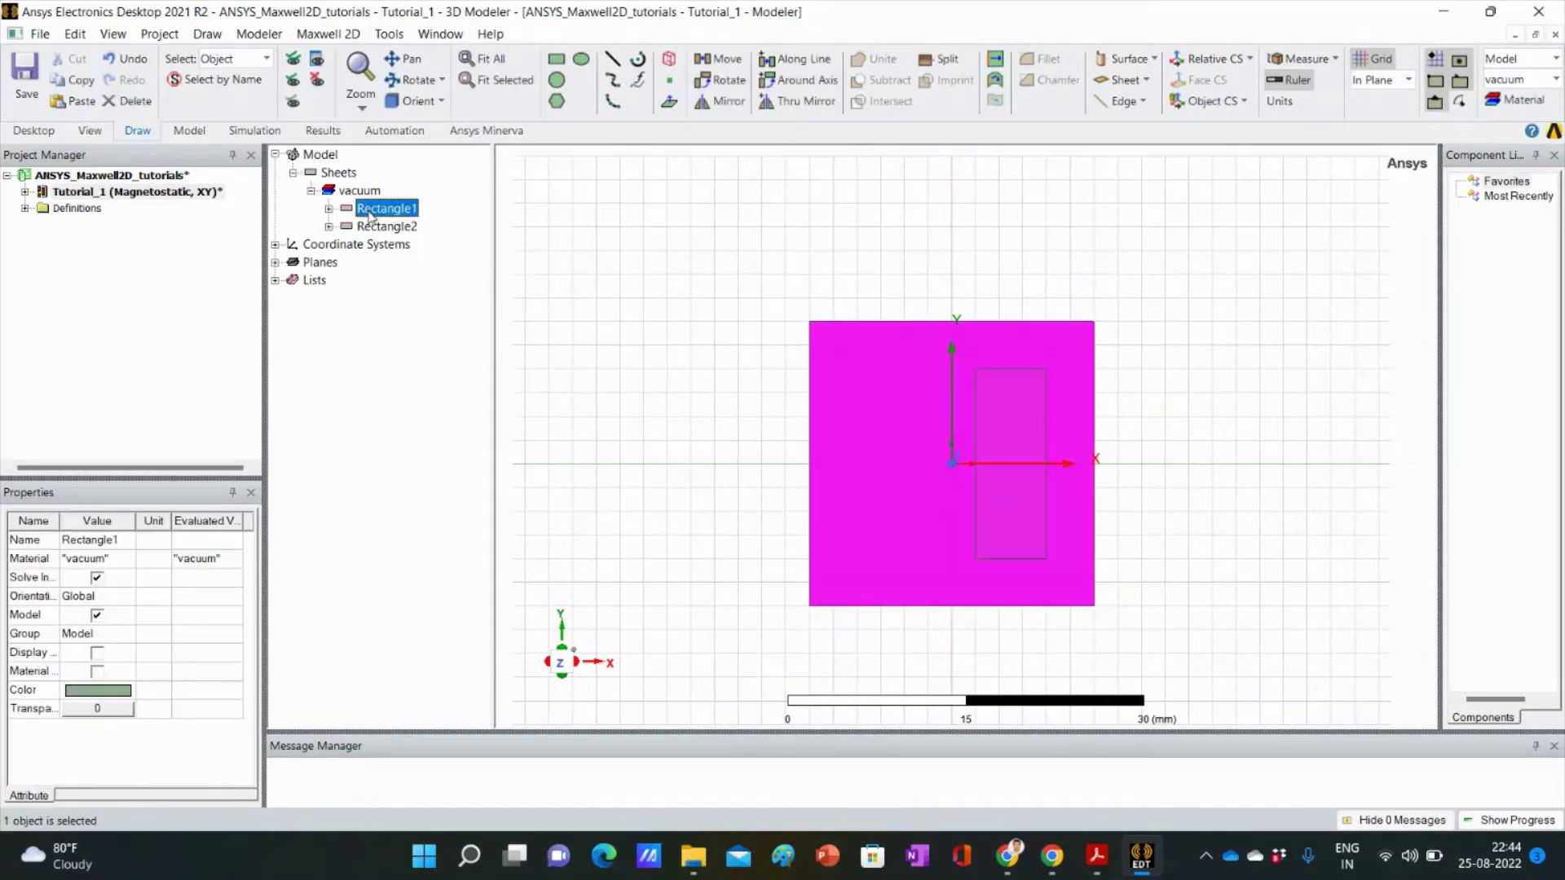
pyautogui.click(95, 541)
pyautogui.press('BackSpace')
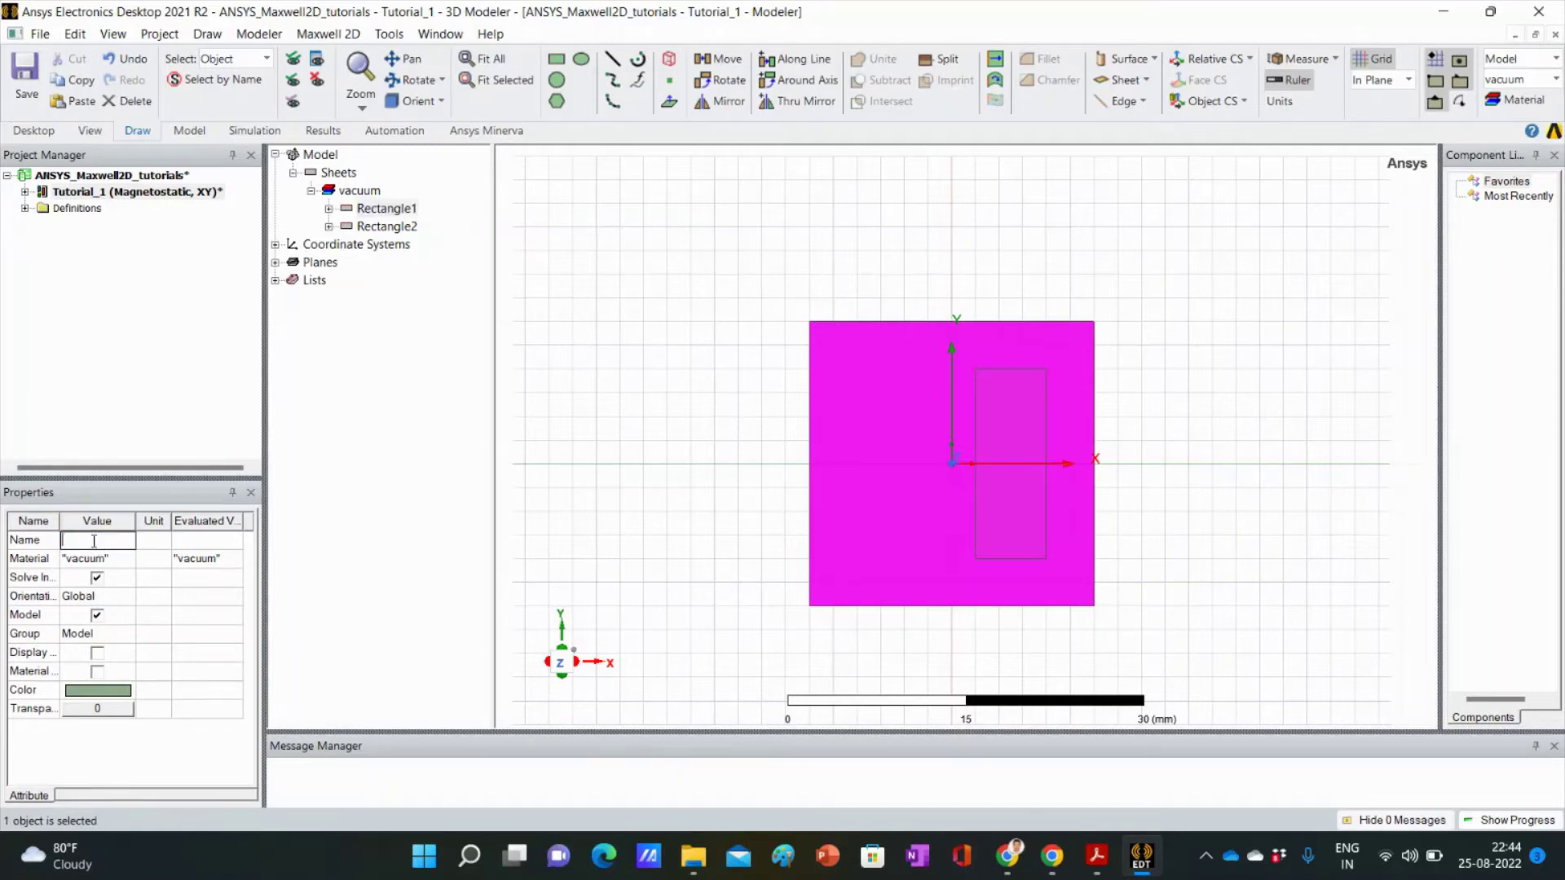
pyautogui.write('Core')
pyautogui.press('Return')
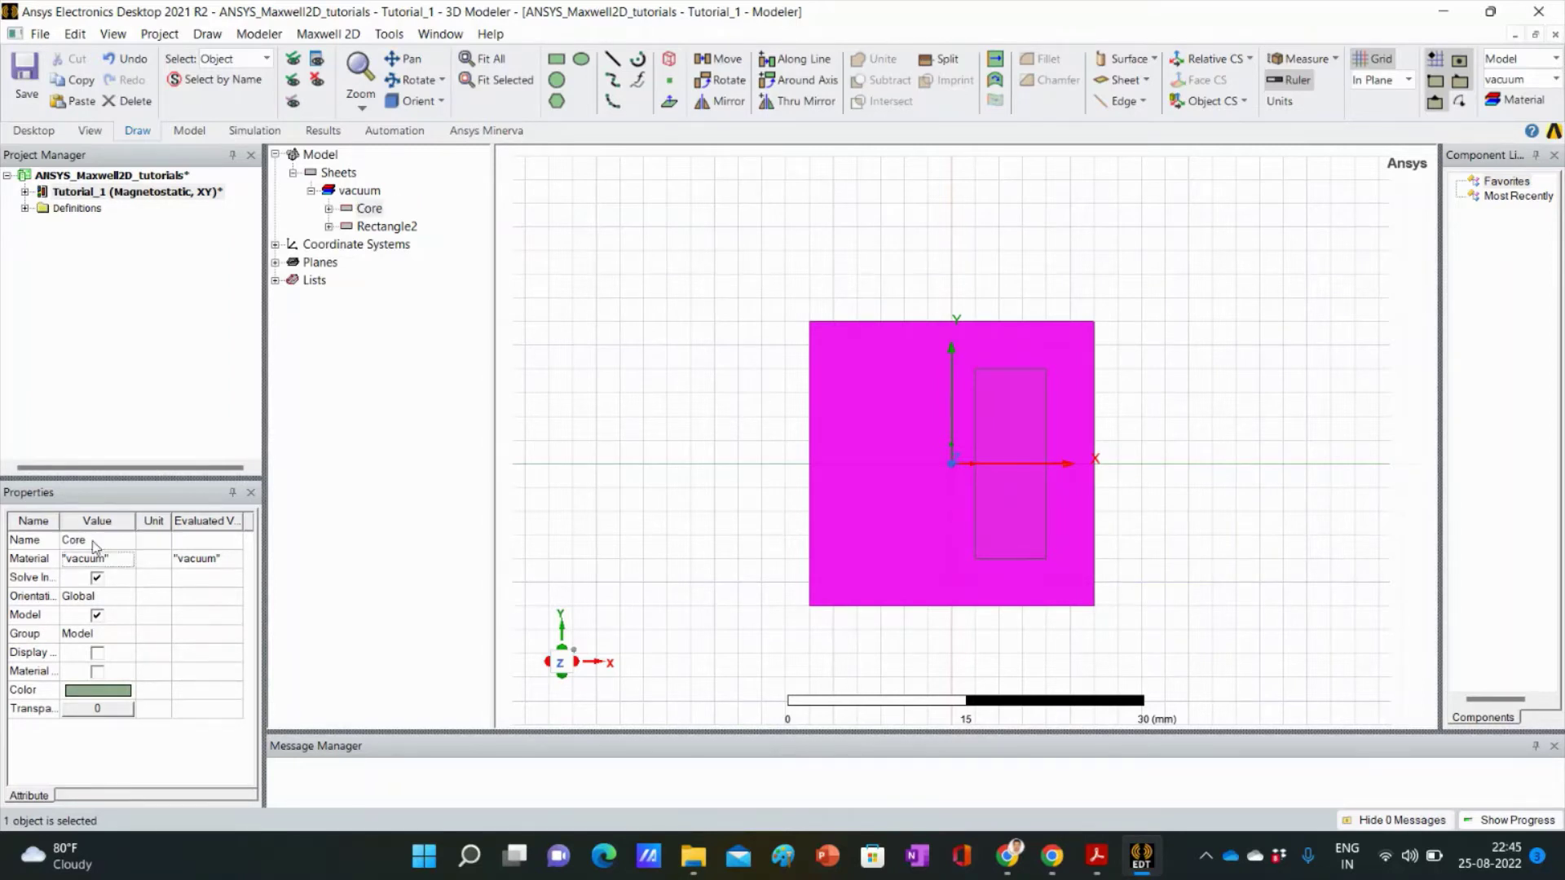
pyautogui.click(1230, 513)
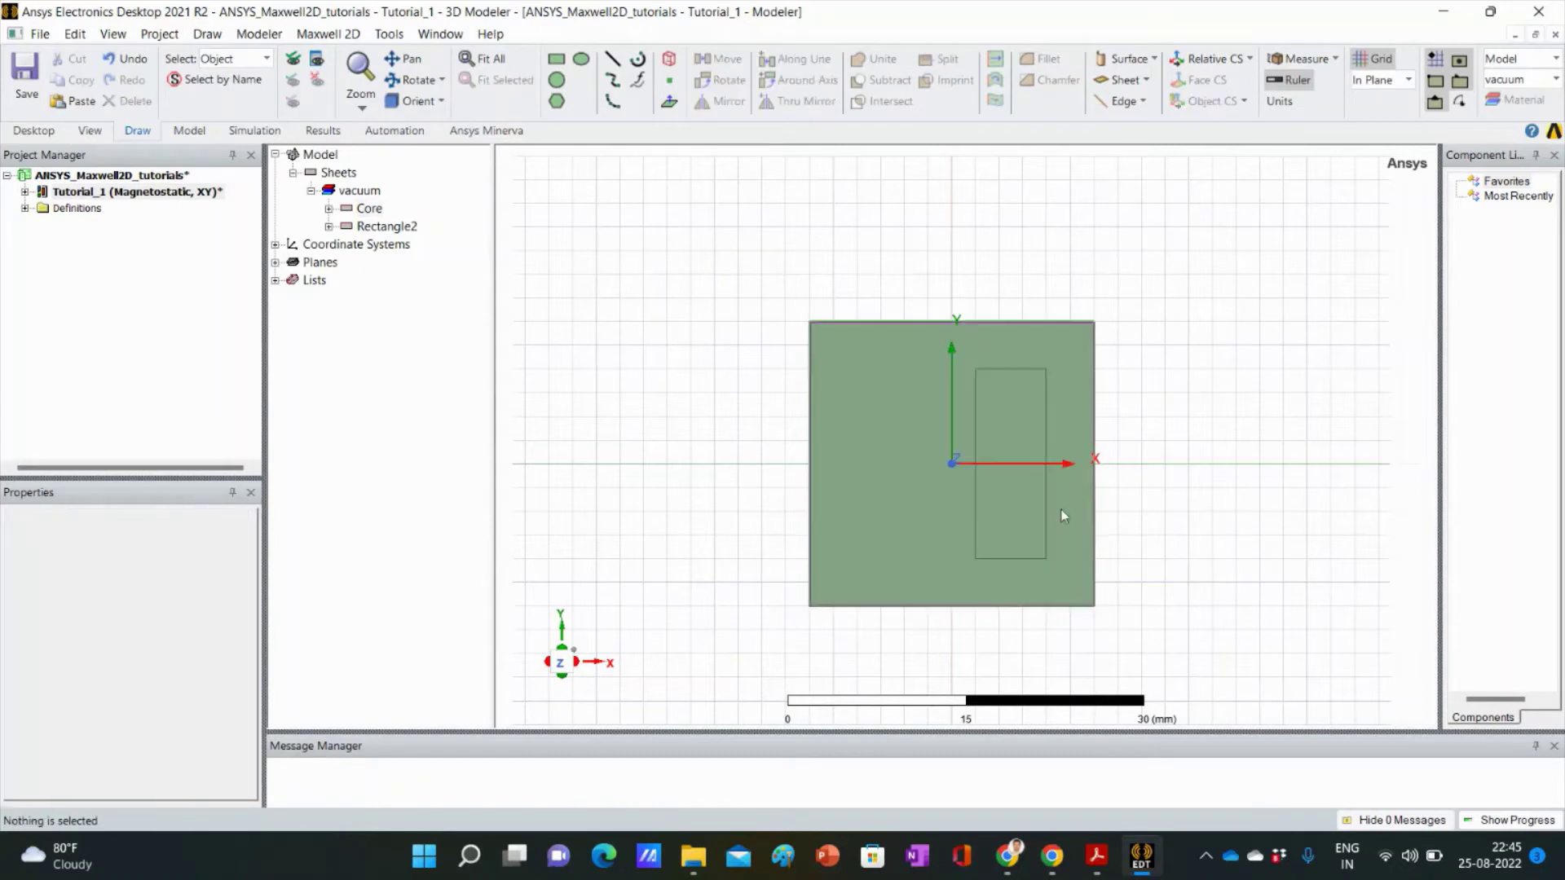
# Step: Rename the window rectangle inside the core as Window1
pyautogui.click(1010, 505)
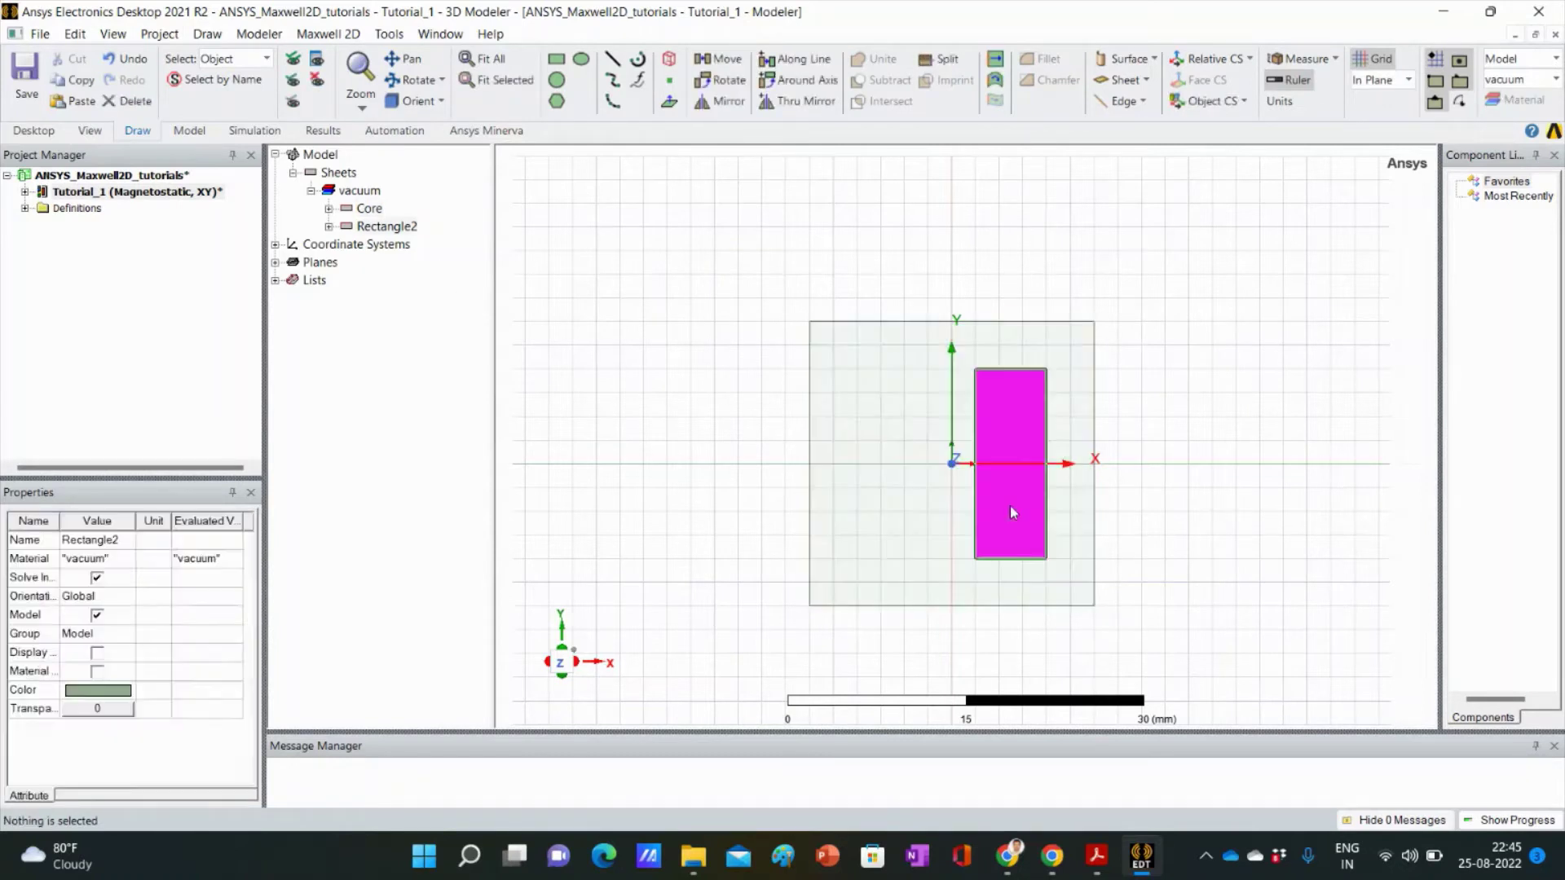
pyautogui.click(375, 230)
pyautogui.click(114, 541)
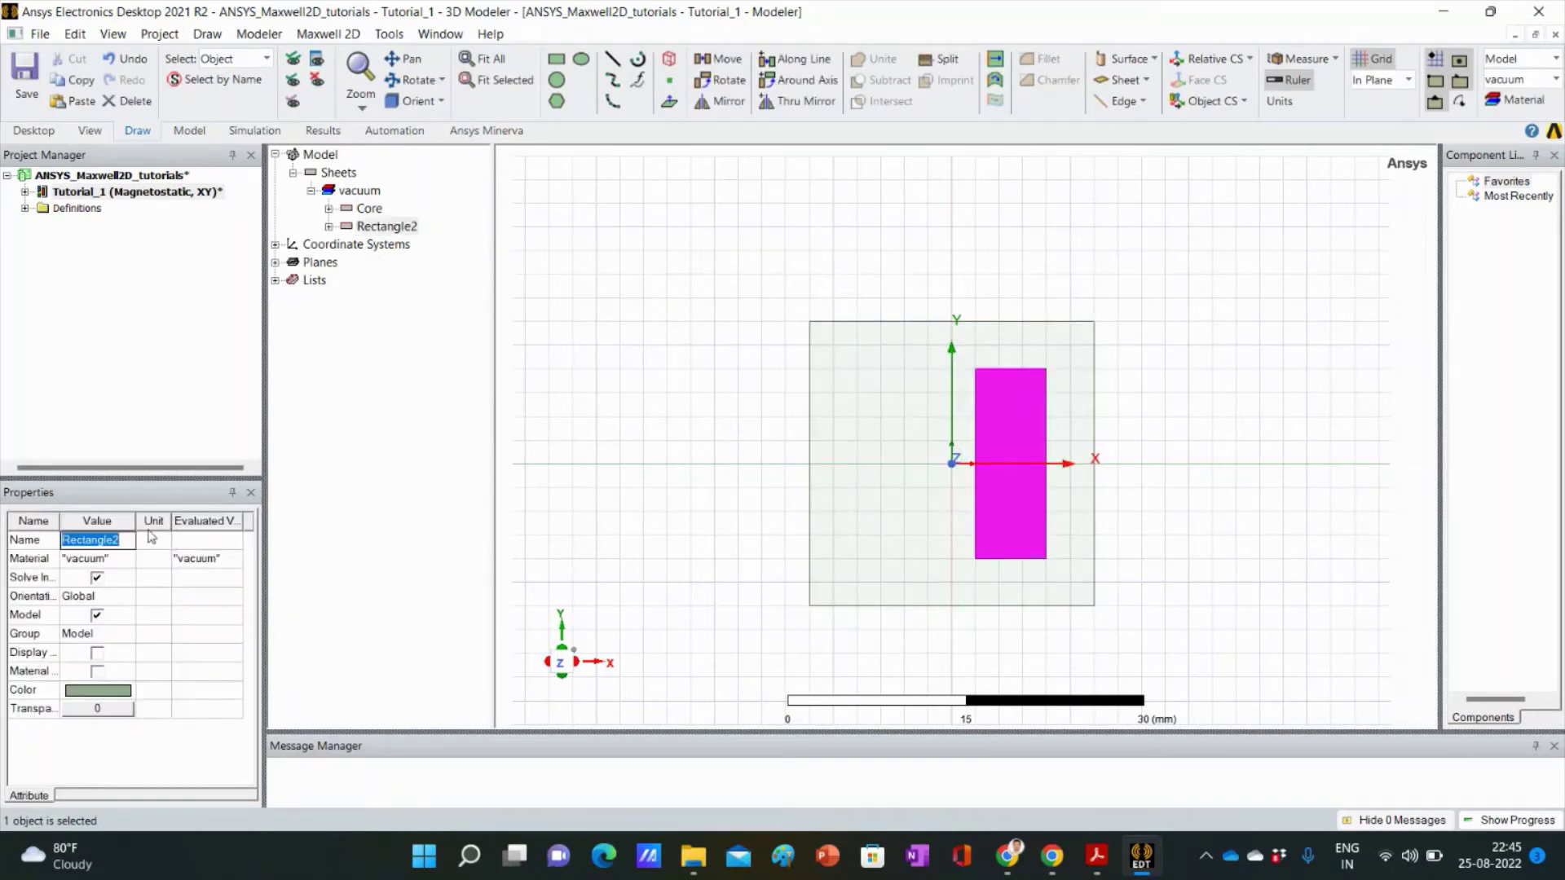
pyautogui.write('Window1')
pyautogui.press('Return')
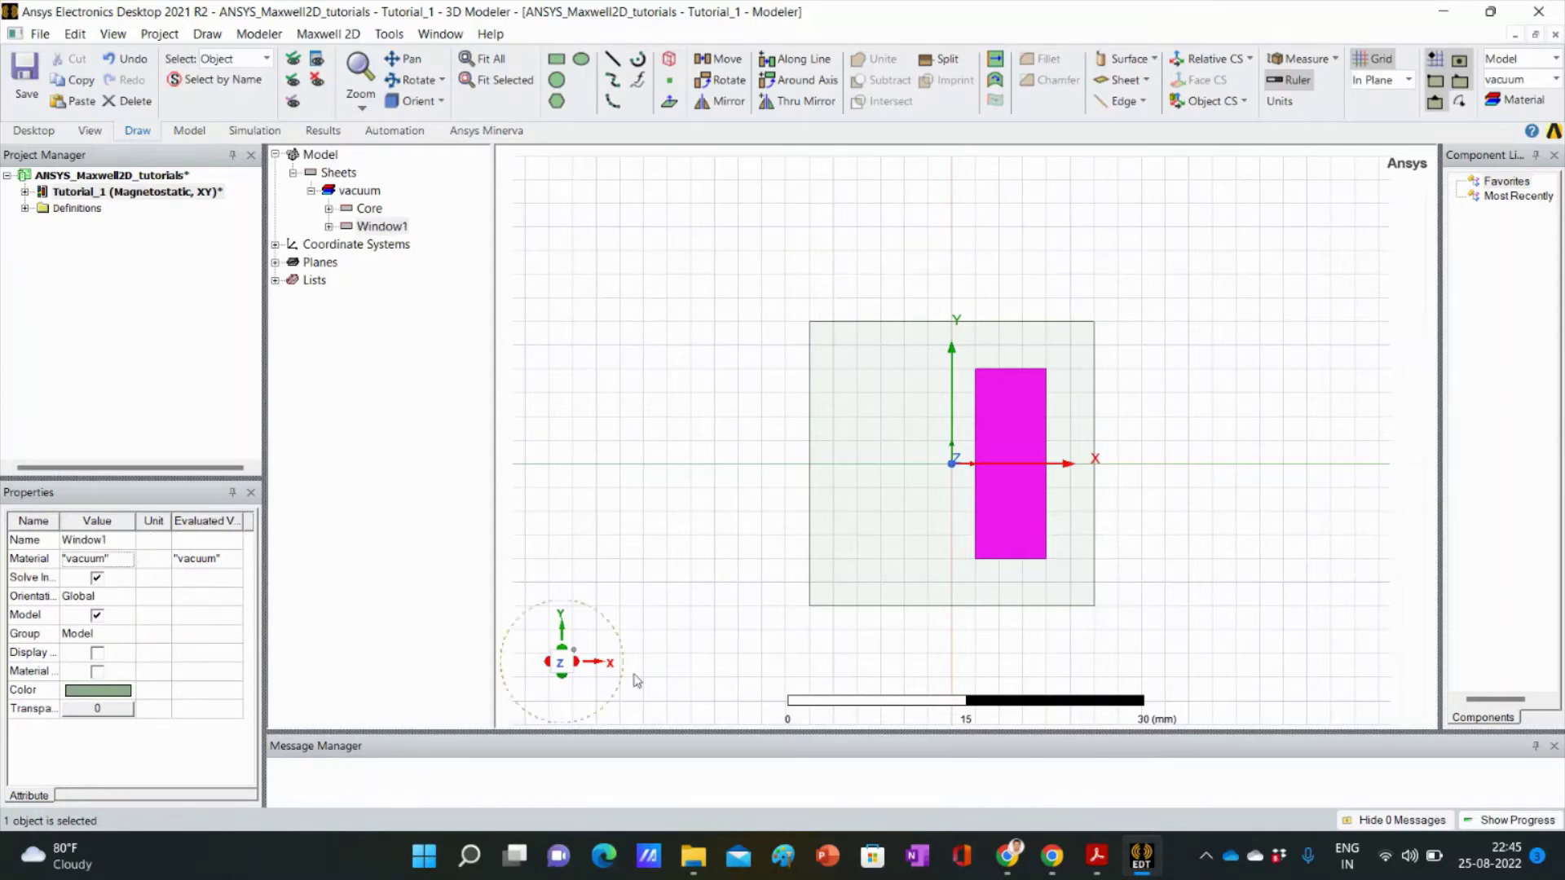
pyautogui.click(1202, 544)
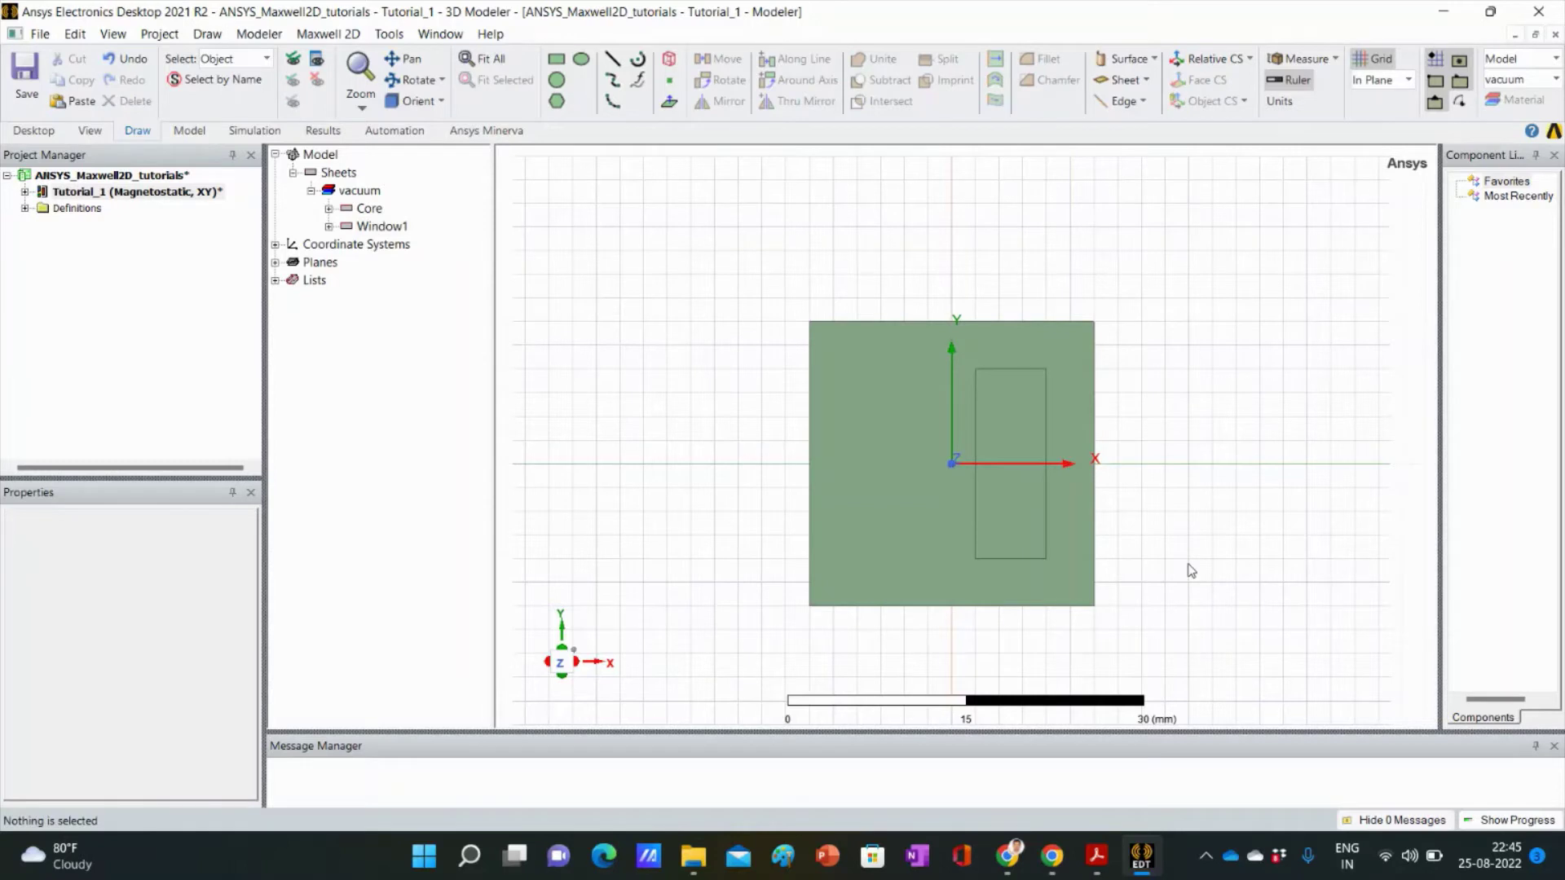
# Step: Consult the conductor dimensions in trfdrawing1.pdf in Acrobat Reader and start the conductor rectangle in Ansys with its first corner at (2.5, 7.5, 0) mm
pyautogui.click(1096, 856)
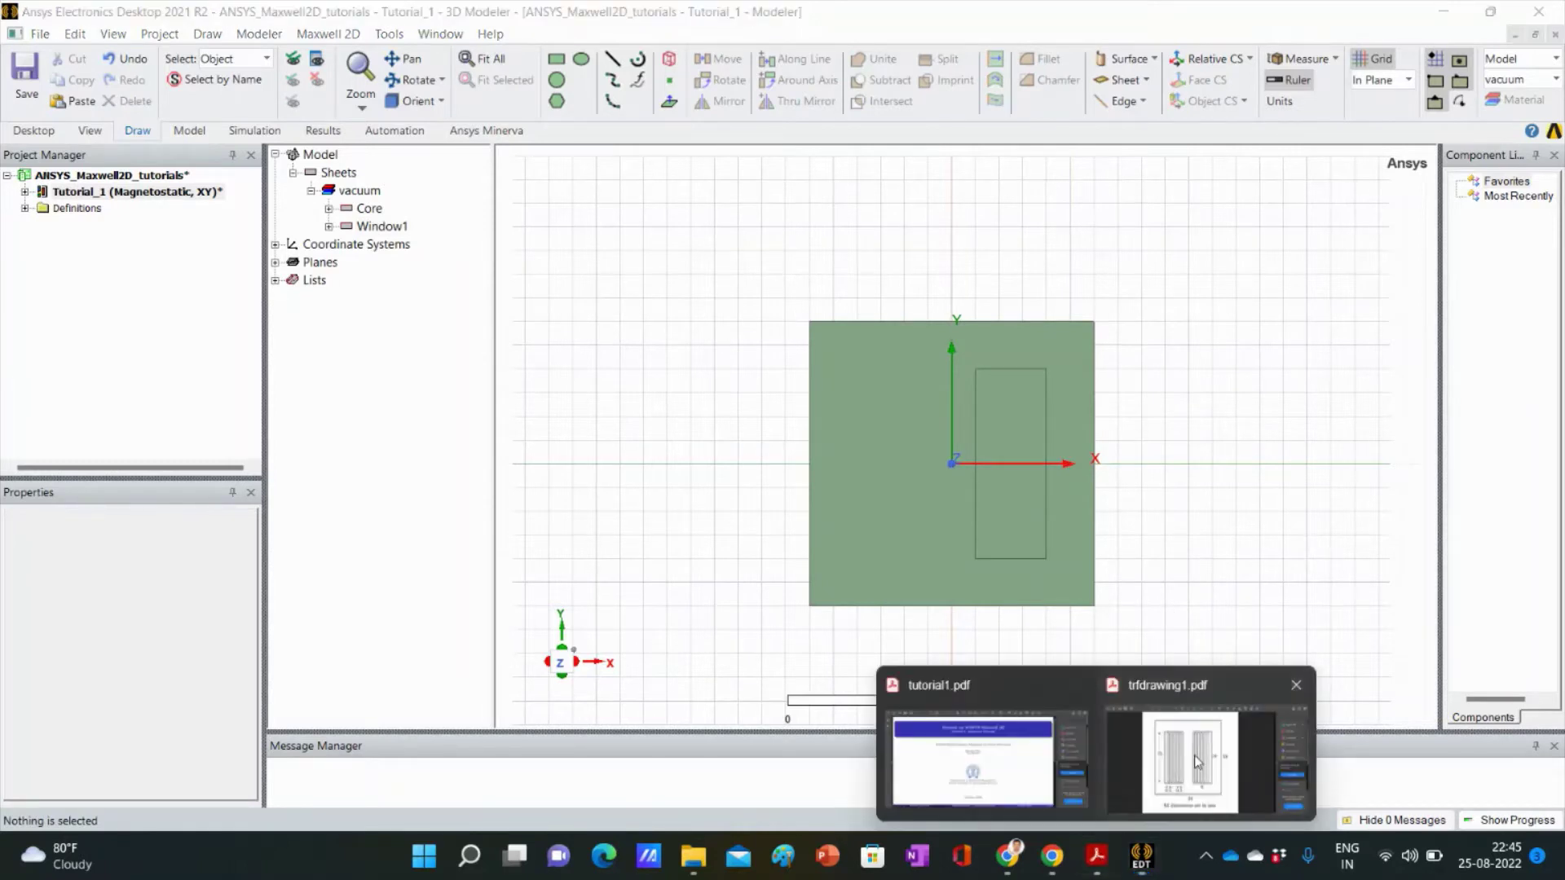
pyautogui.click(1195, 755)
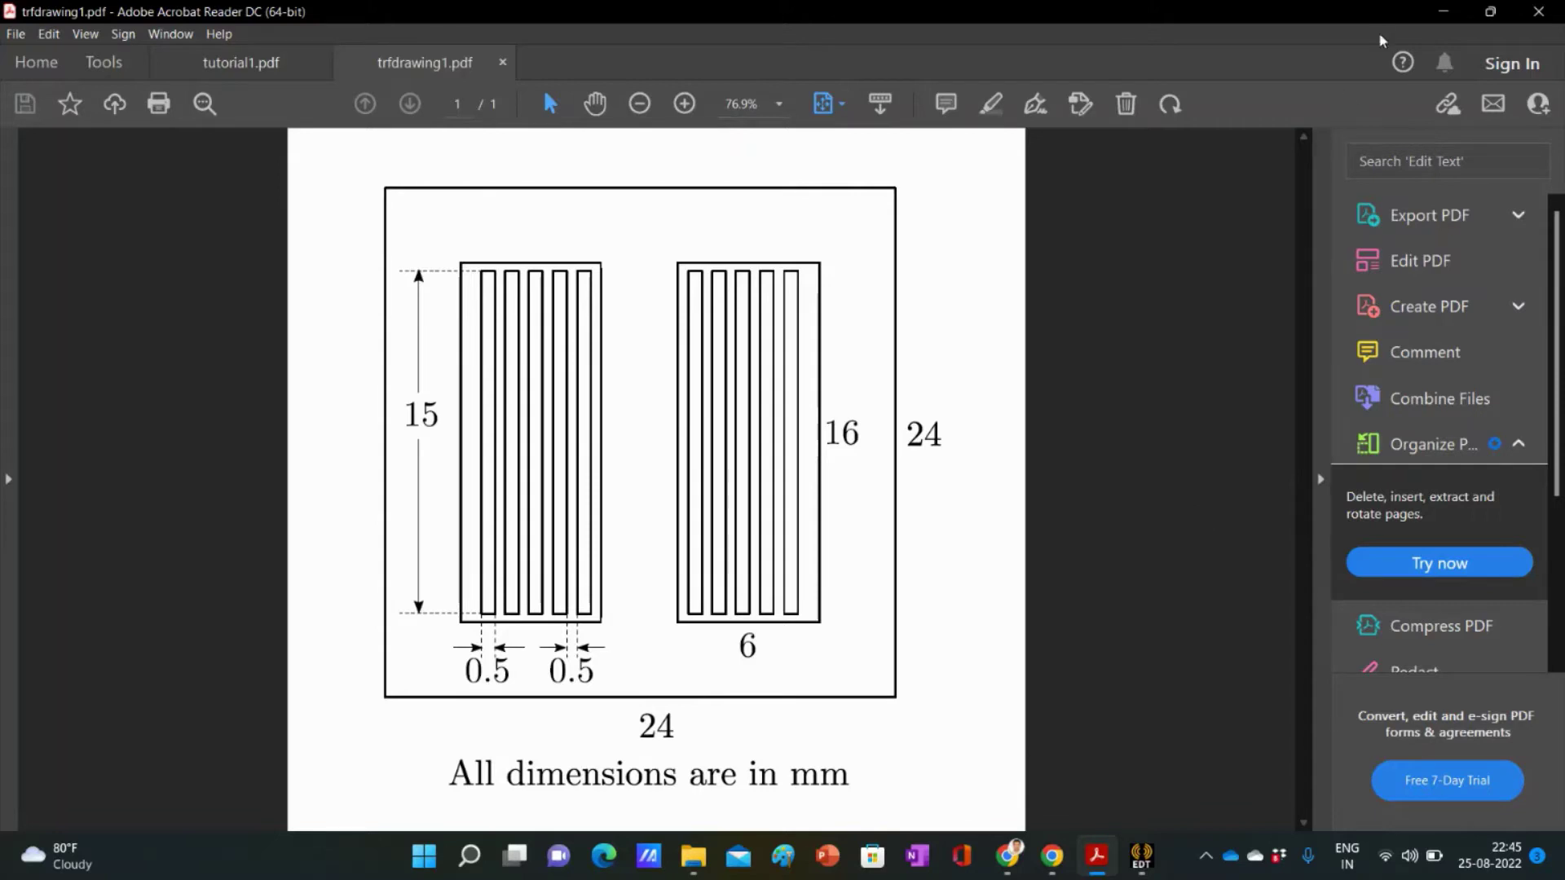
pyautogui.click(1443, 11)
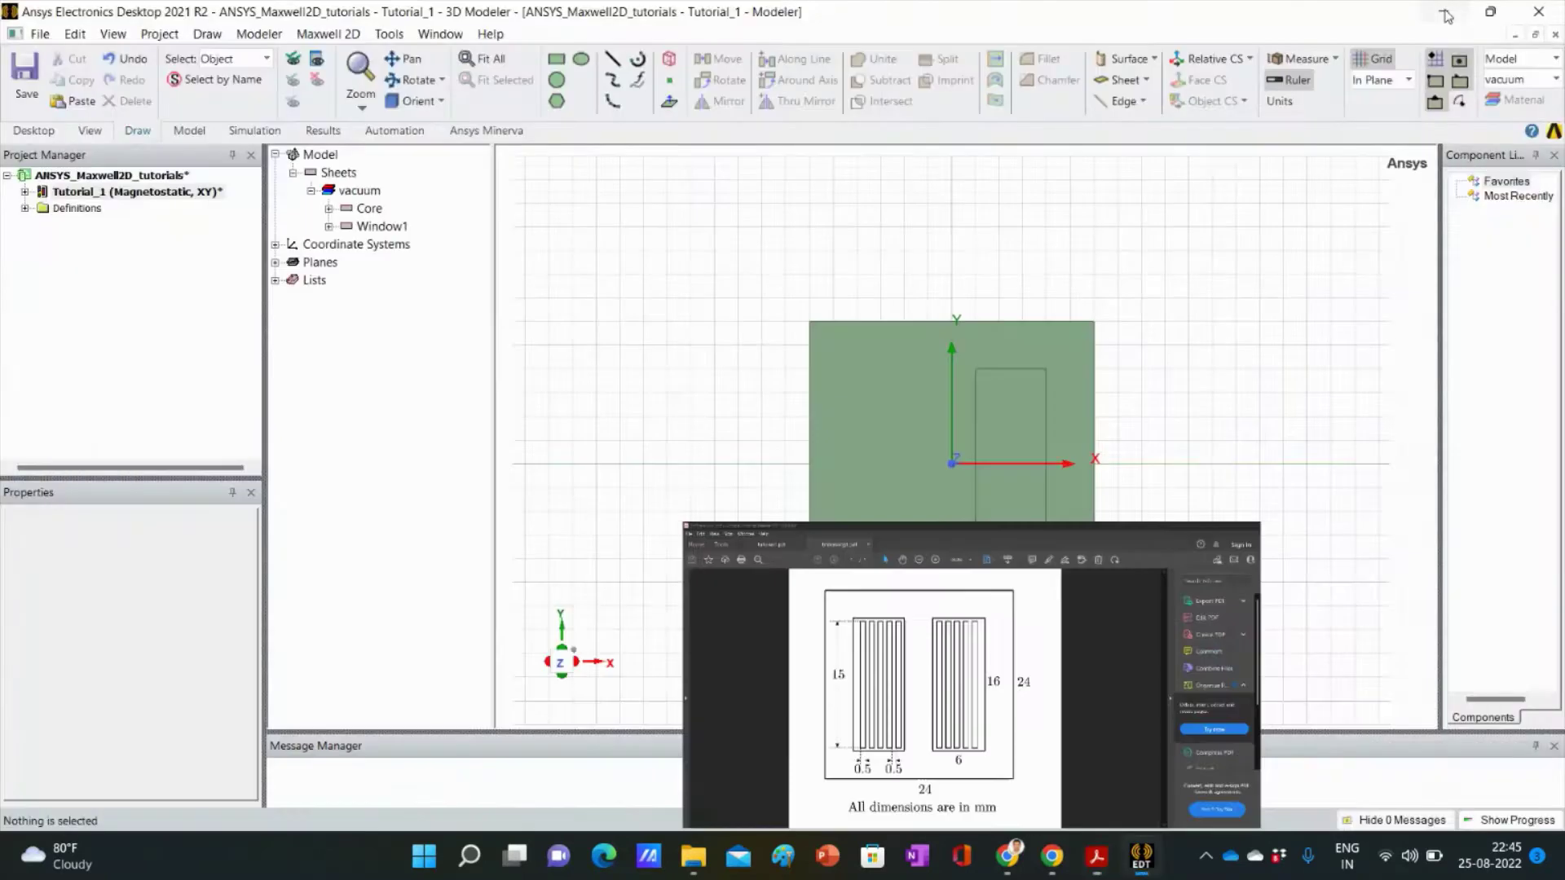
pyautogui.click(558, 61)
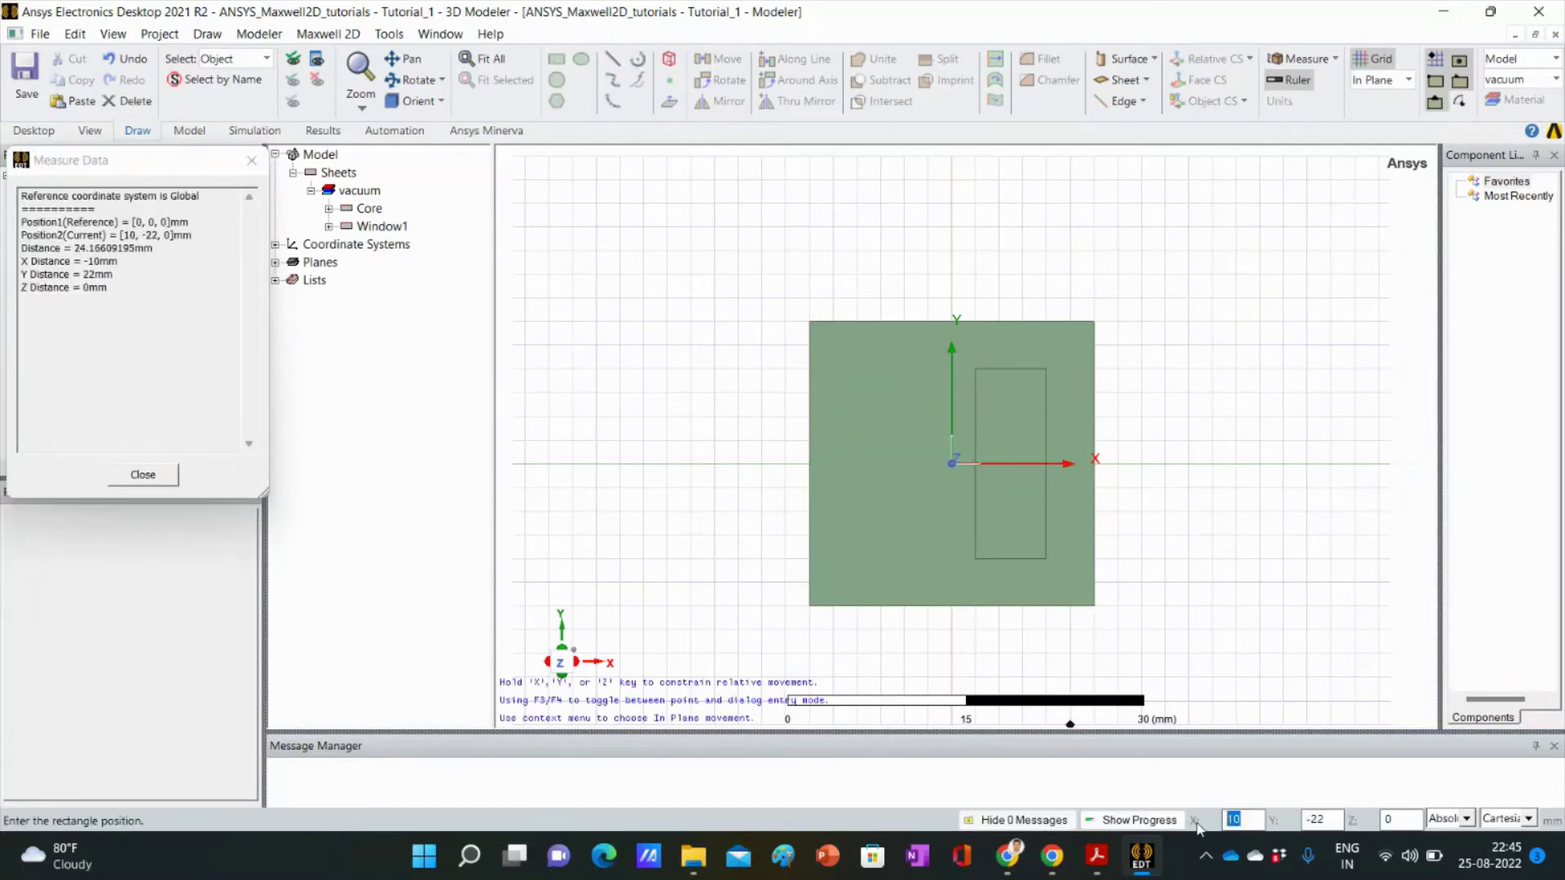
pyautogui.press('BackSpace')
pyautogui.write('2.5')
pyautogui.press('Tab')
pyautogui.press('BackSpace')
pyautogui.write('7.5')
pyautogui.press('Tab')
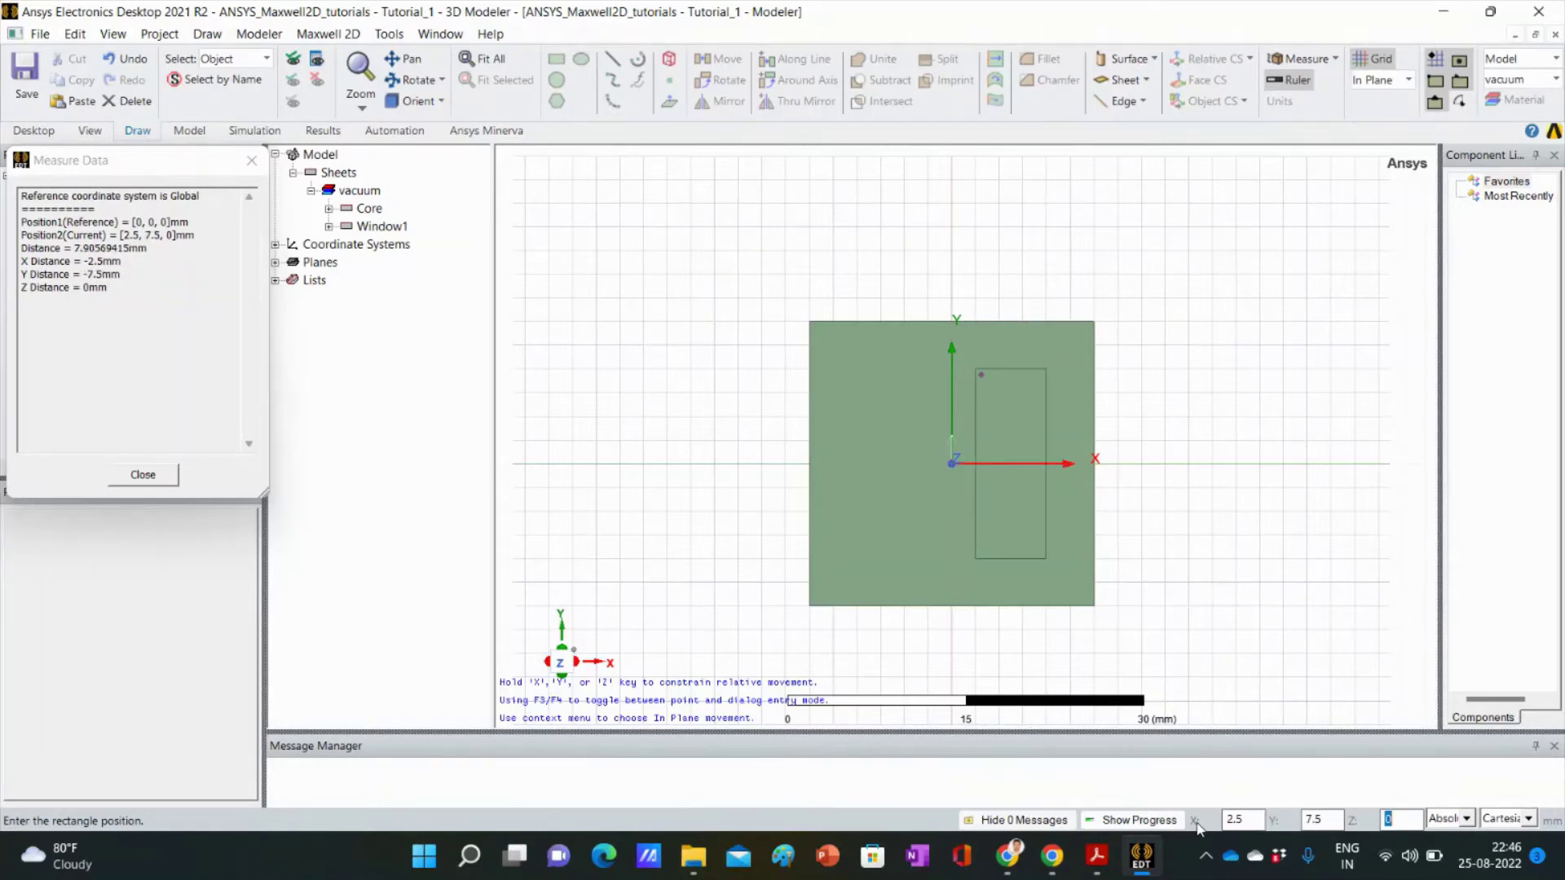
pyautogui.press('Return')
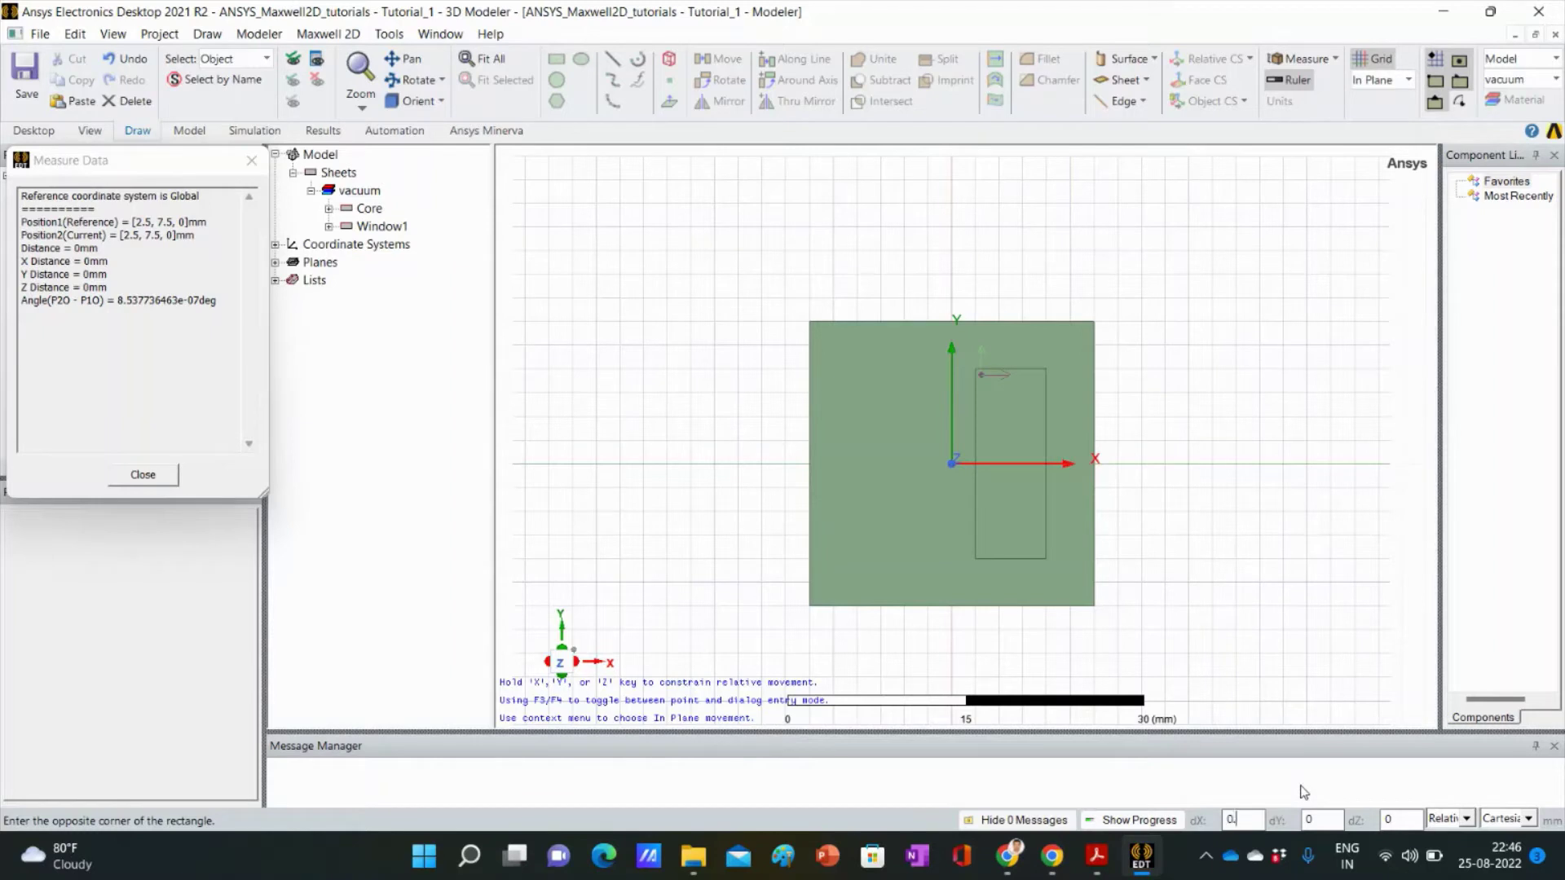
# Step: Complete the conductor rectangle by placing its opposite corner at a relative offset of 0.5 mm in X and -15 mm in Y
pyautogui.write('0.5')
pyautogui.press('Tab')
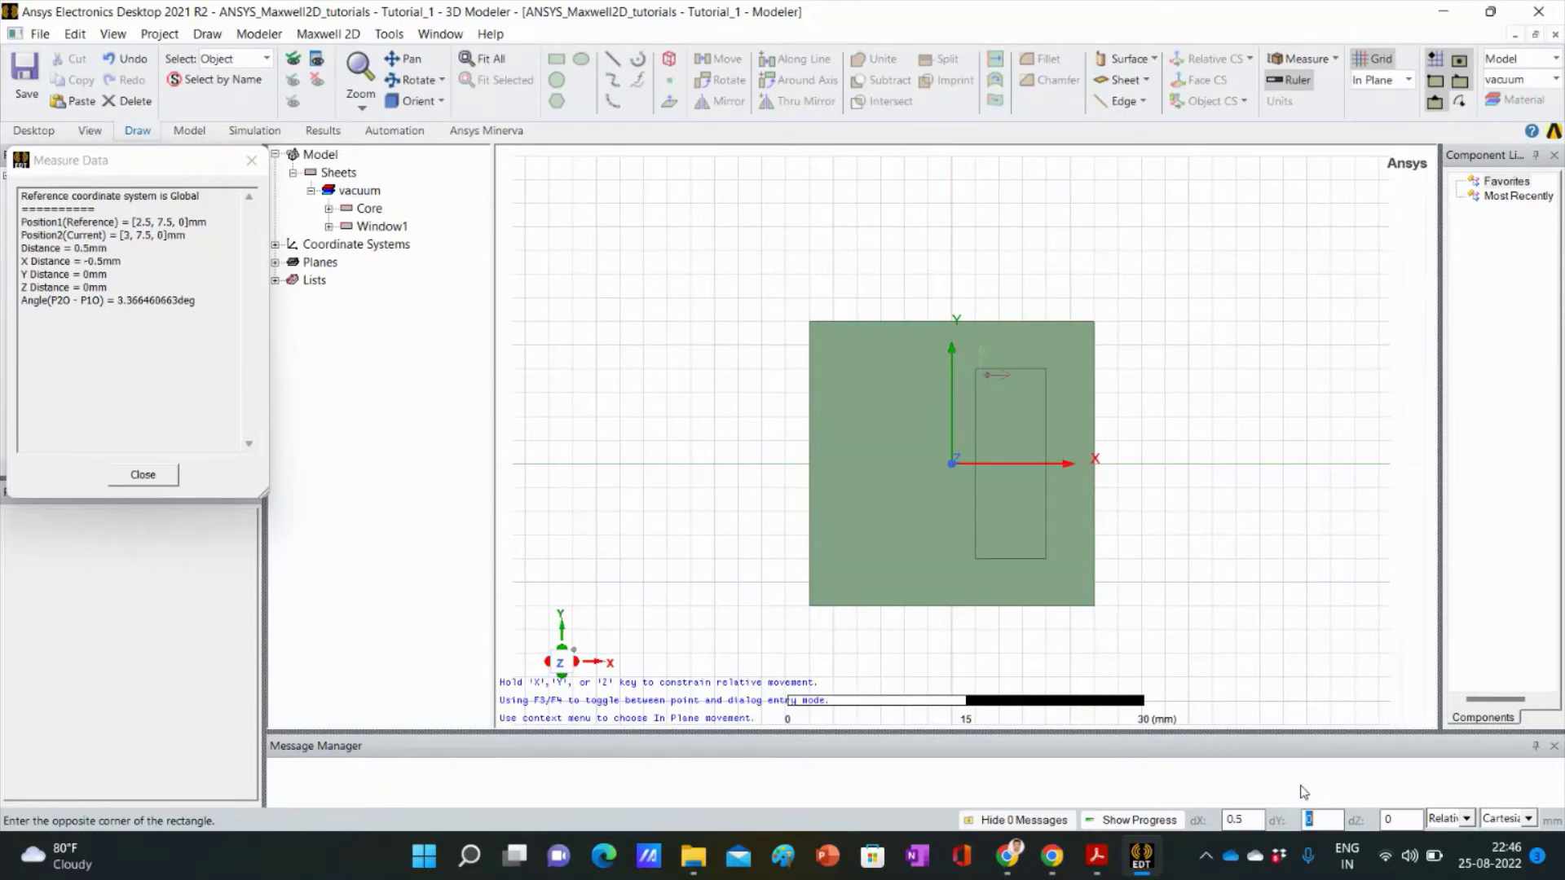
pyautogui.write('-15')
pyautogui.press('Tab')
pyautogui.write('0')
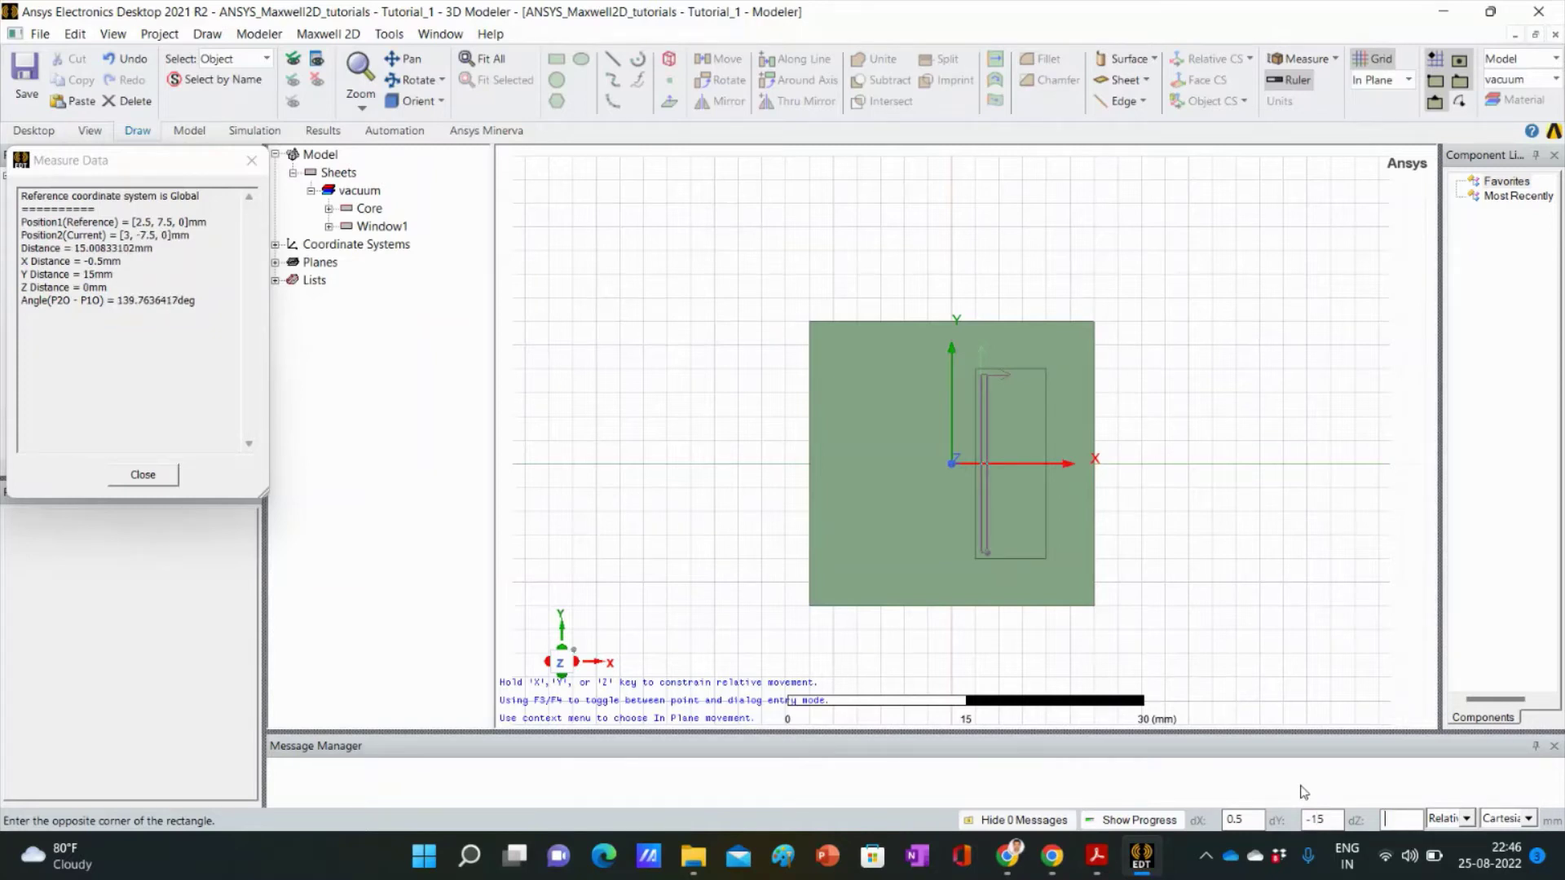
pyautogui.press('Return')
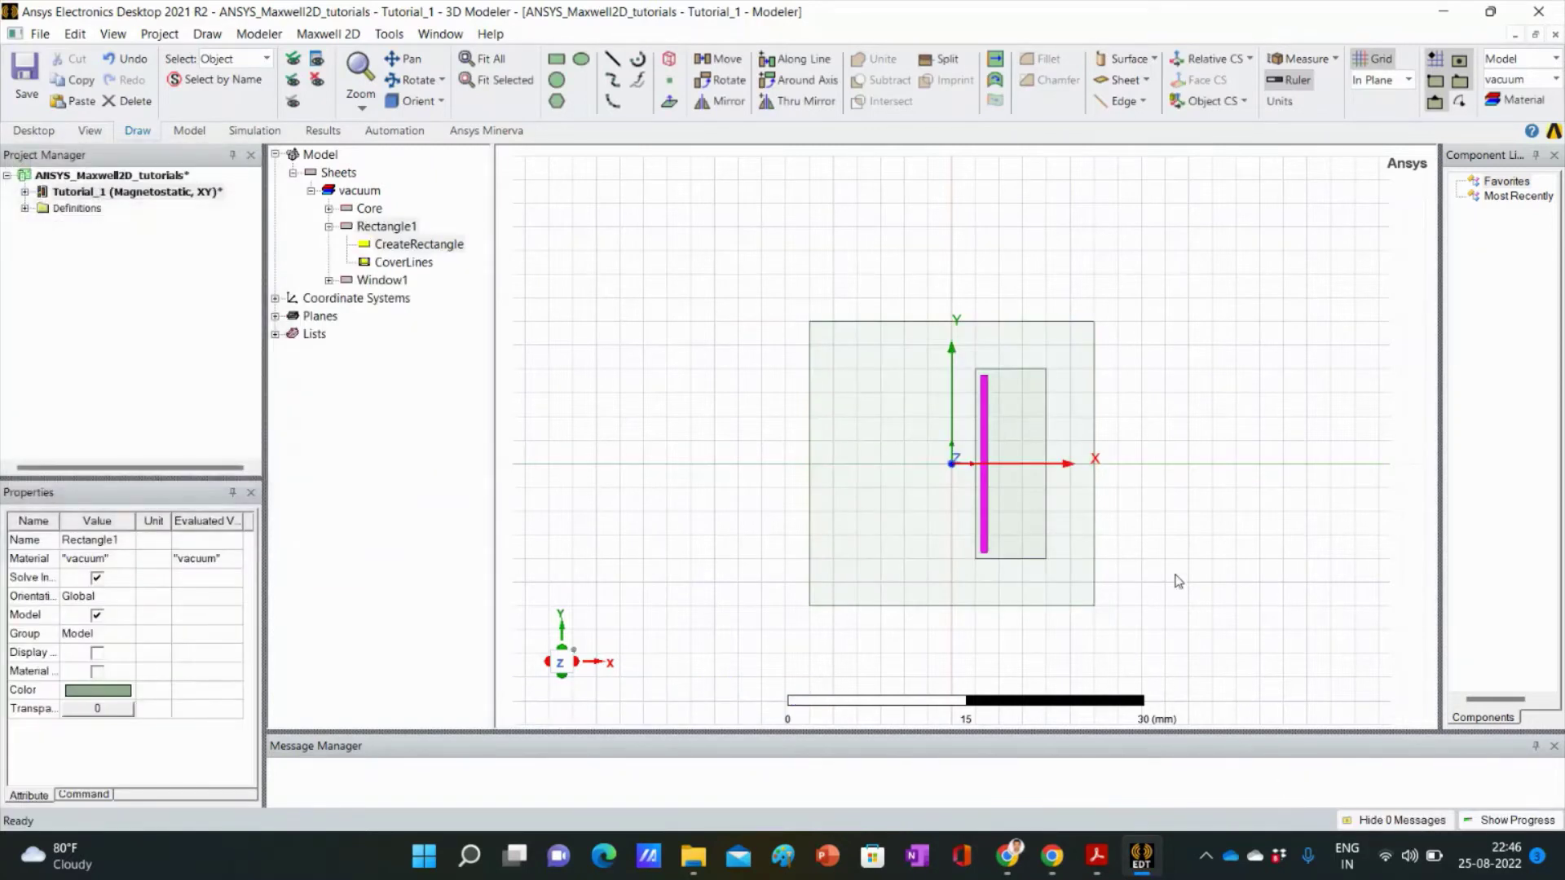
pyautogui.click(1180, 551)
# Step: Rename the narrow conductor rectangle inside the window as Winding
pyautogui.click(990, 534)
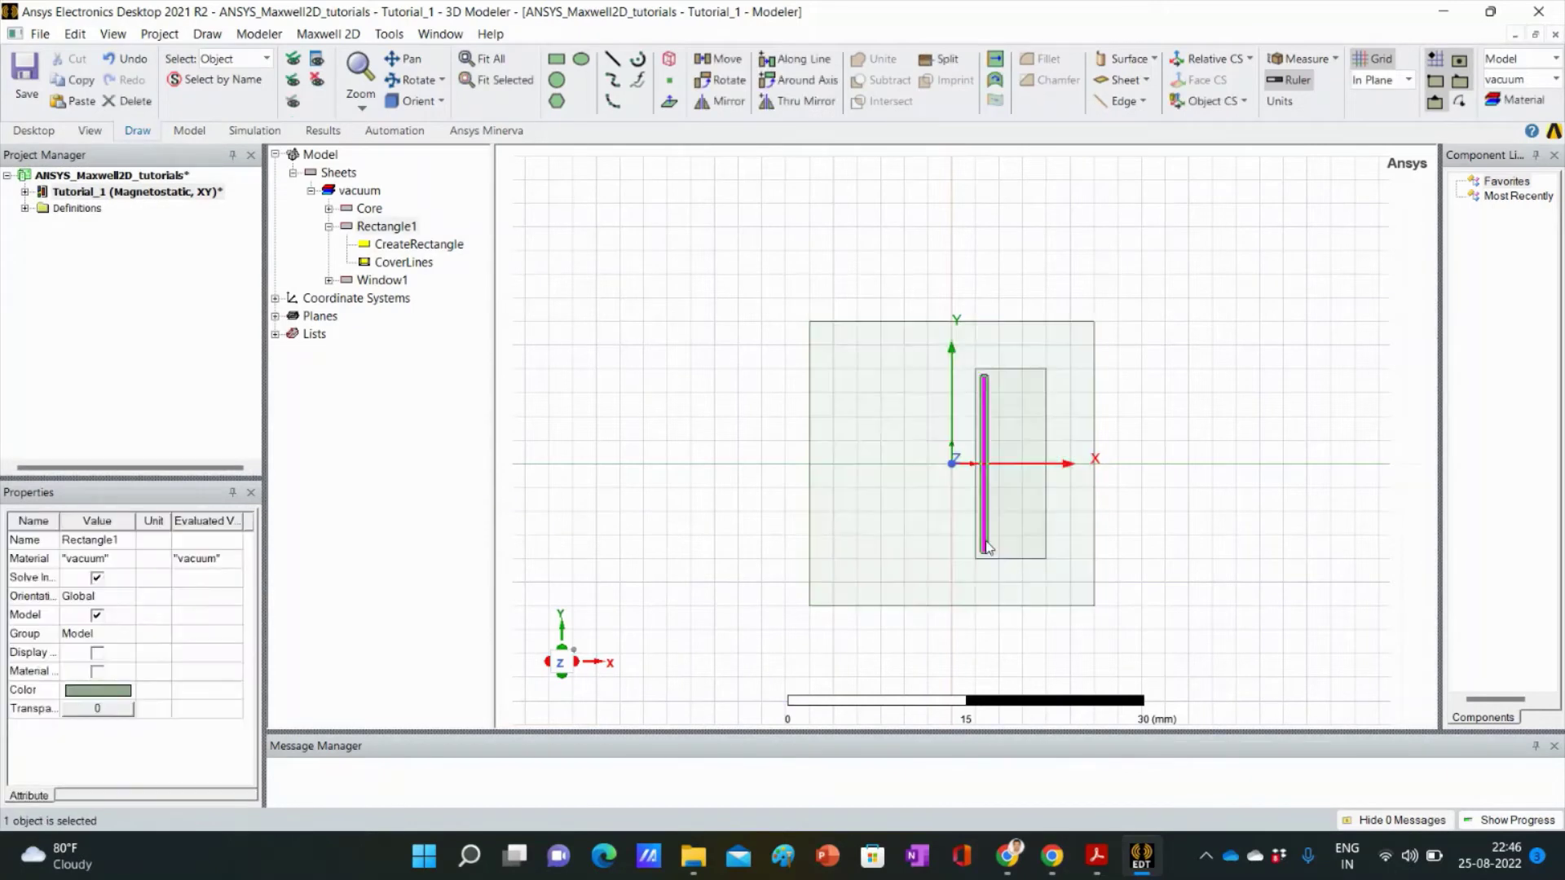
pyautogui.click(380, 228)
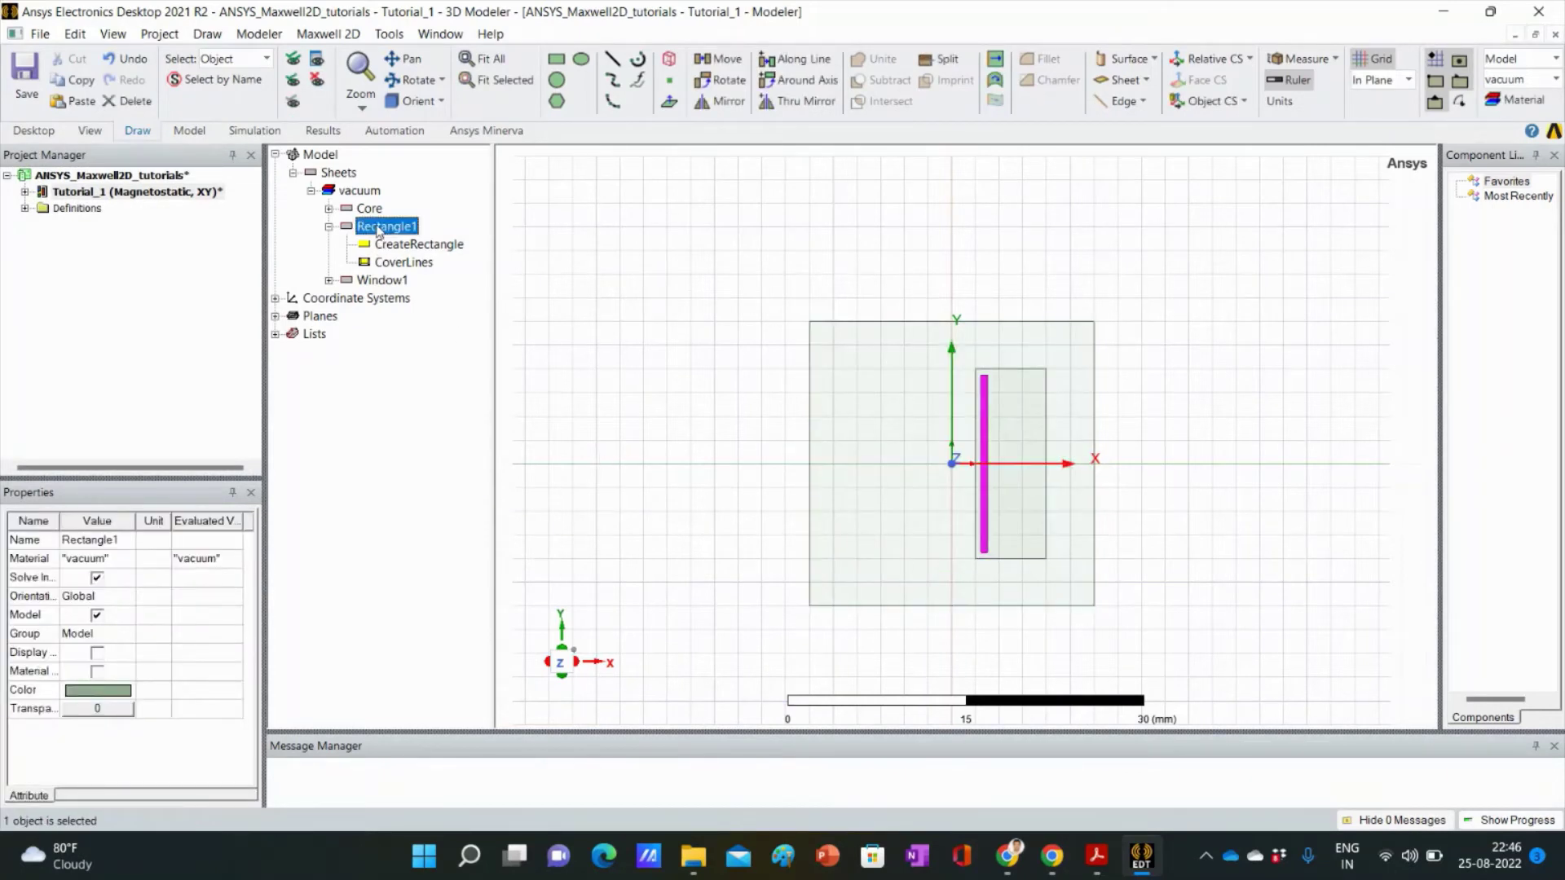
pyautogui.click(112, 541)
pyautogui.write('W')
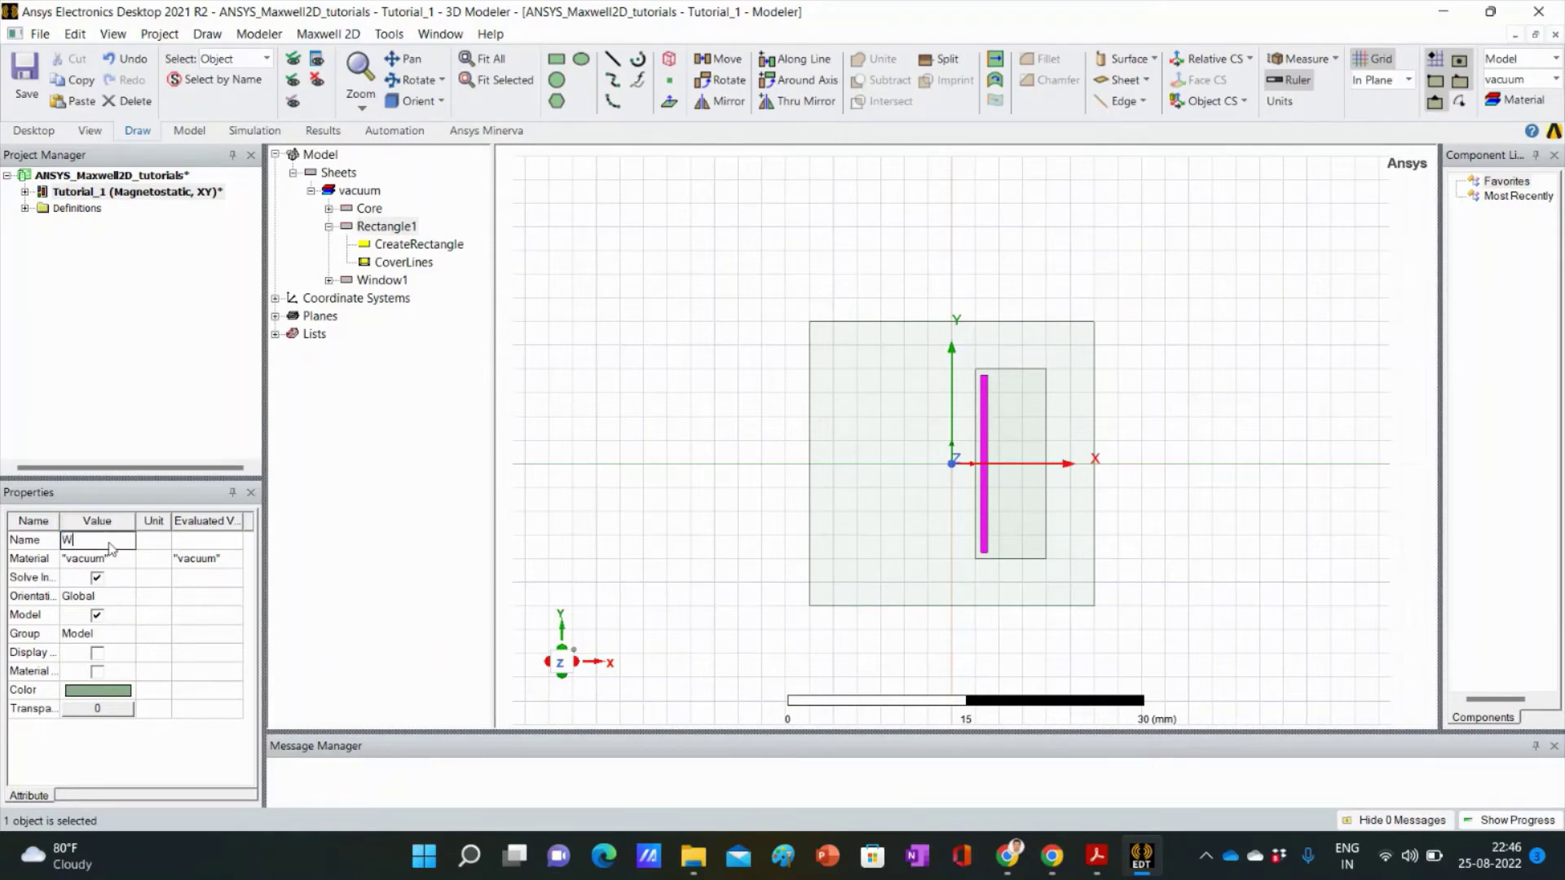
pyautogui.write('inding')
pyautogui.press('Return')
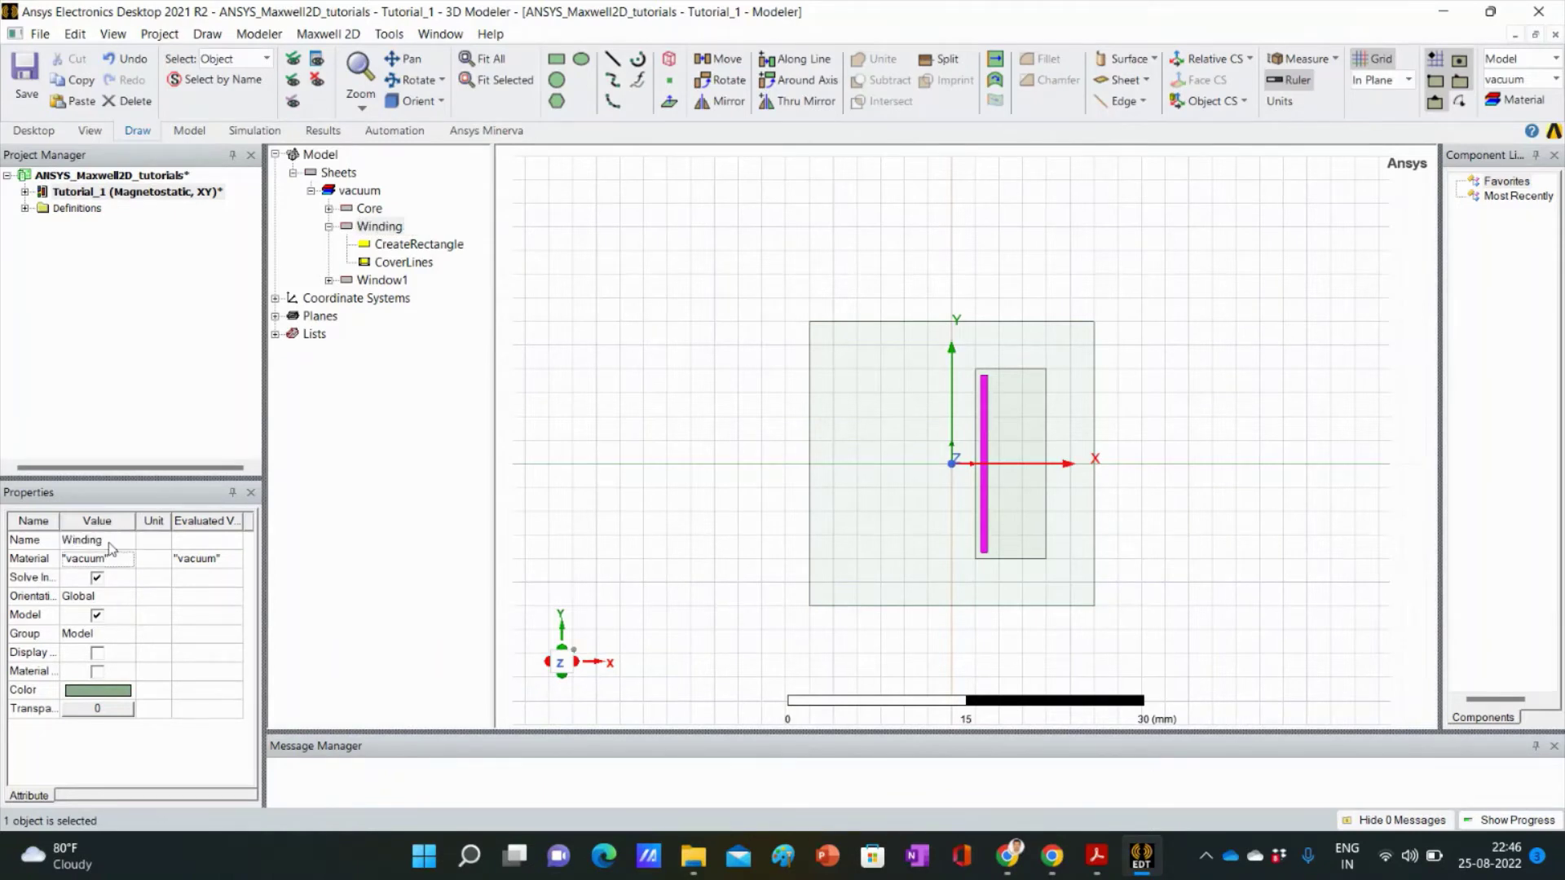
pyautogui.click(1184, 608)
# Step: Consult the conductor layout and spacing in trfdrawing1.pdf in Acrobat Reader, and return to the Ansys model
pyautogui.moveTo(1096, 856)
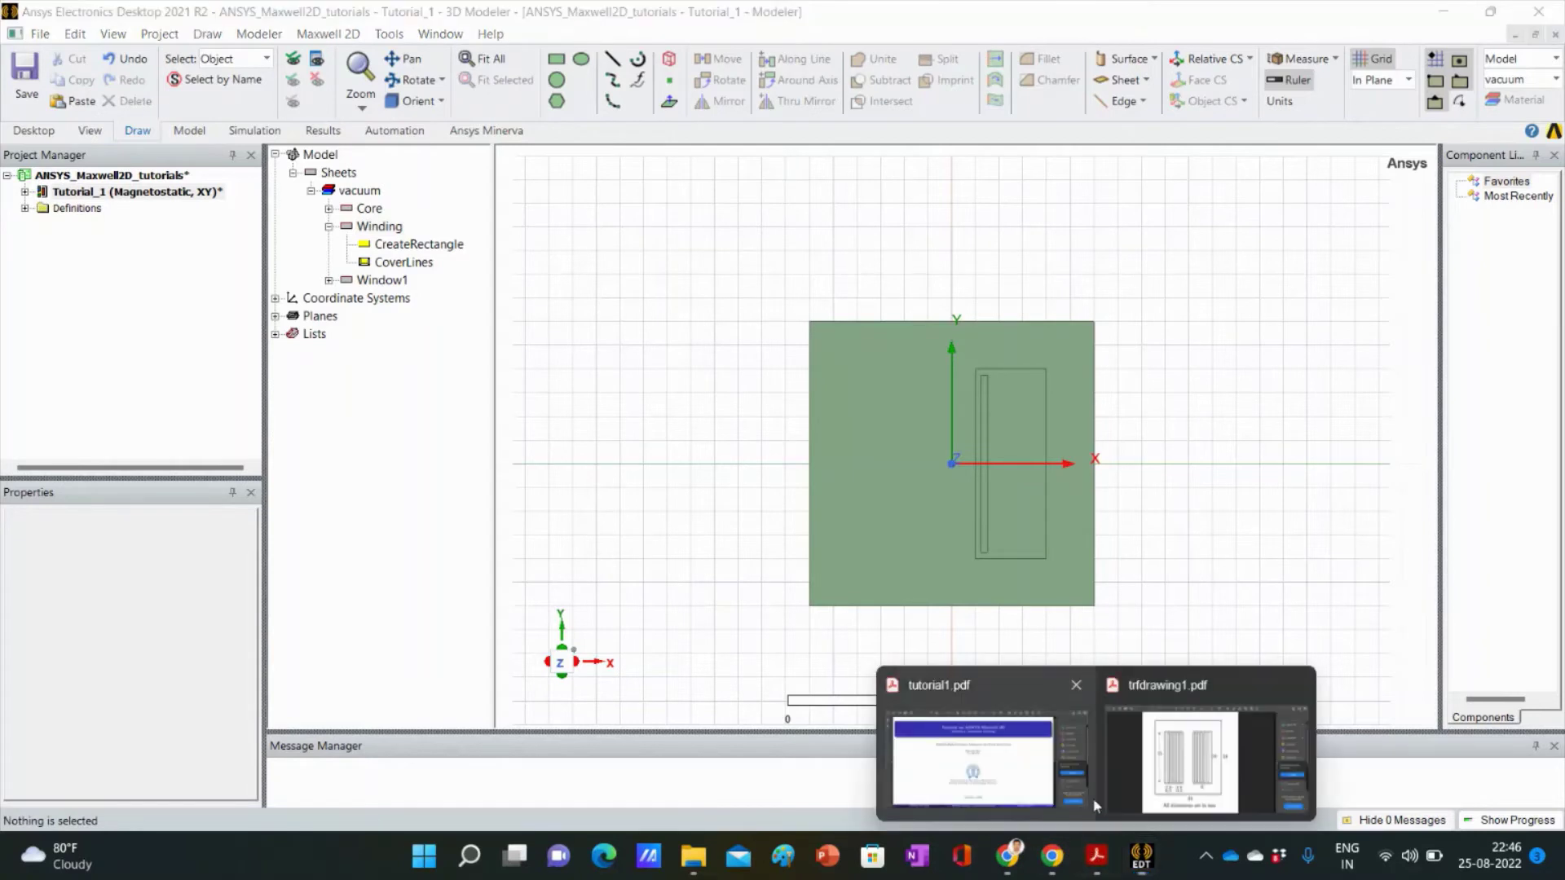
pyautogui.click(1197, 760)
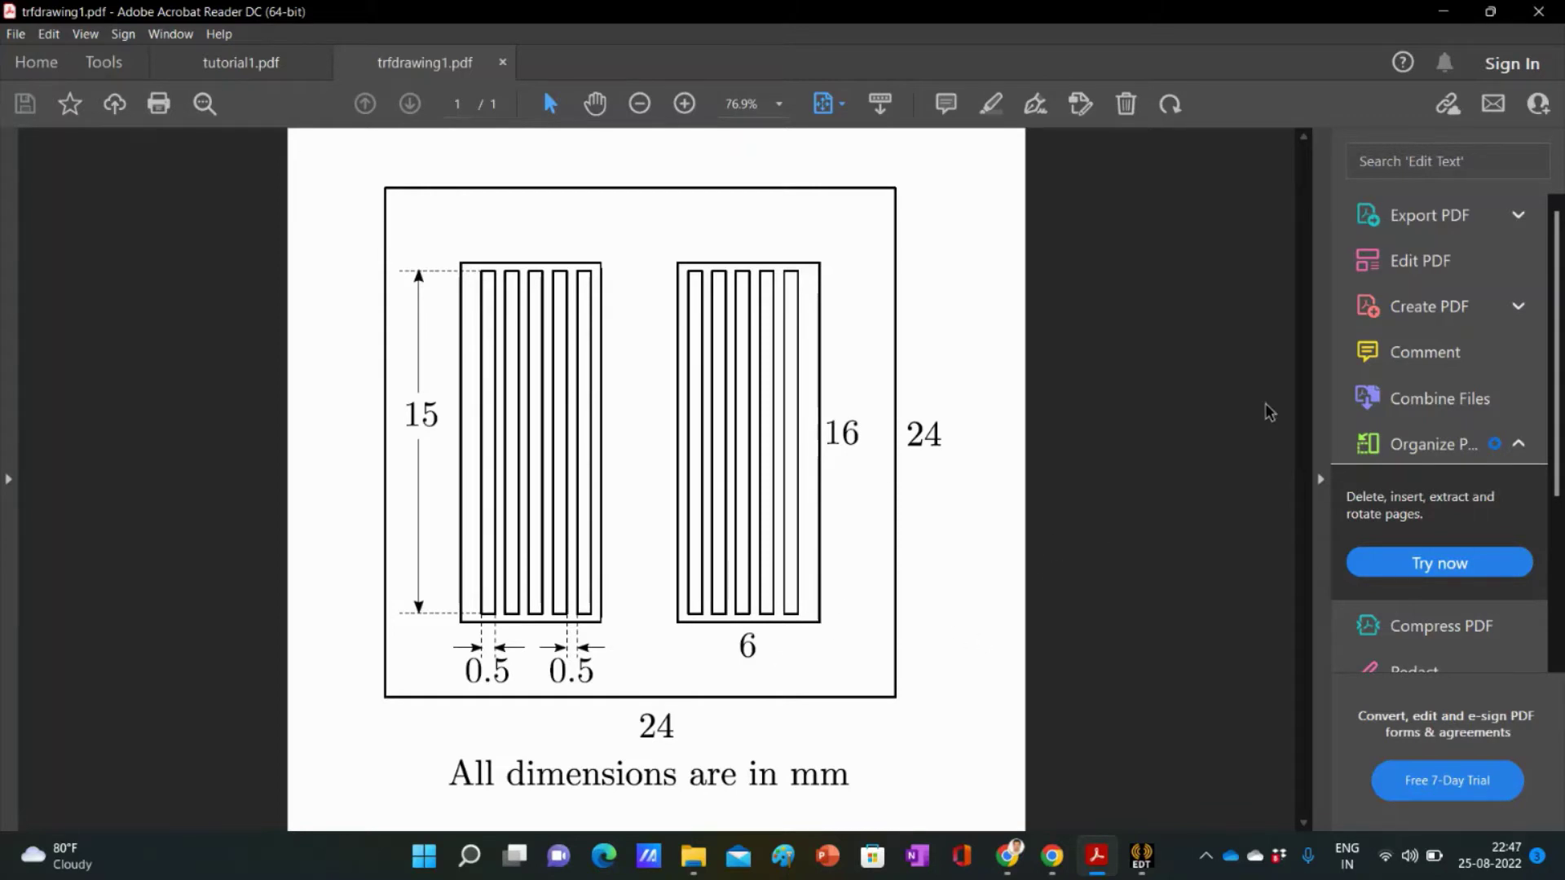
pyautogui.click(1443, 11)
pyautogui.click(993, 542)
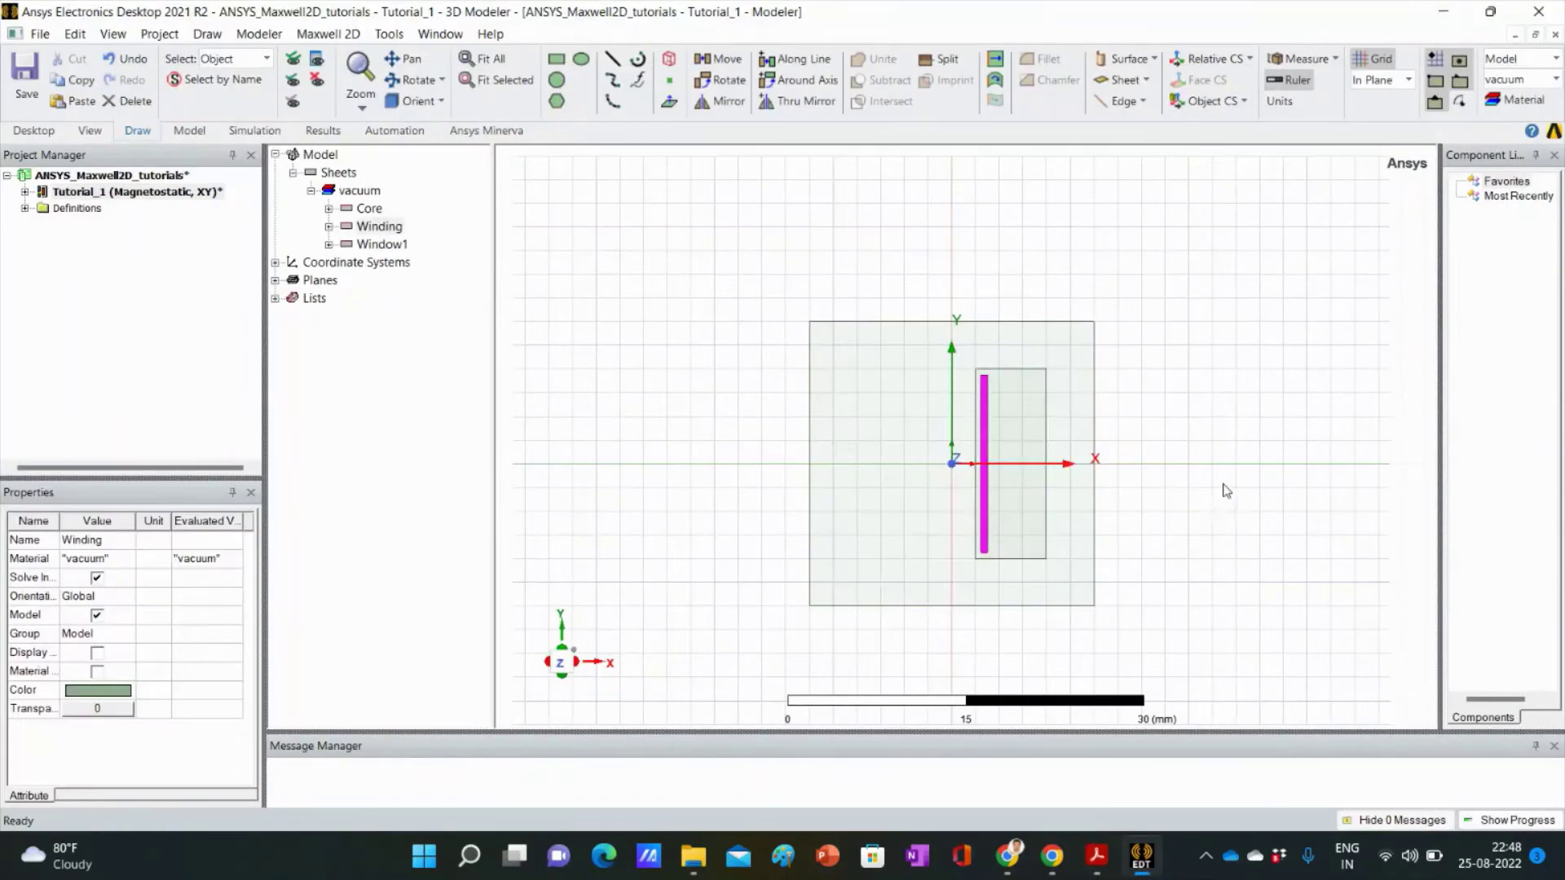
pyautogui.click(1227, 551)
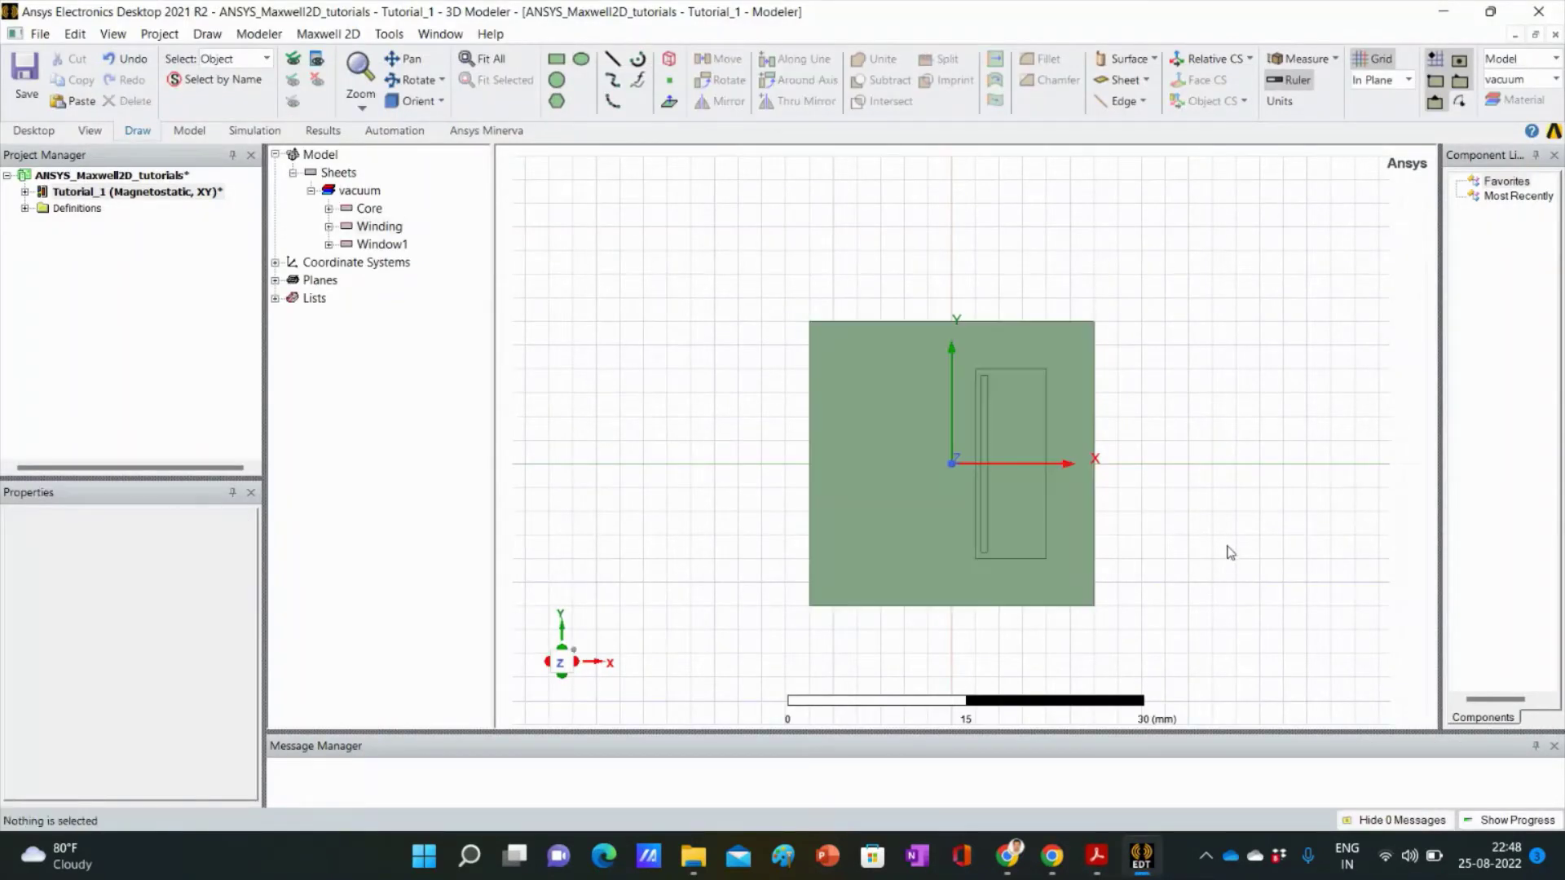
# Step: Start duplicating the Winding conductor along a line, with the first point of the duplicate vector at the origin (0, 0, 0)
pyautogui.click(985, 413)
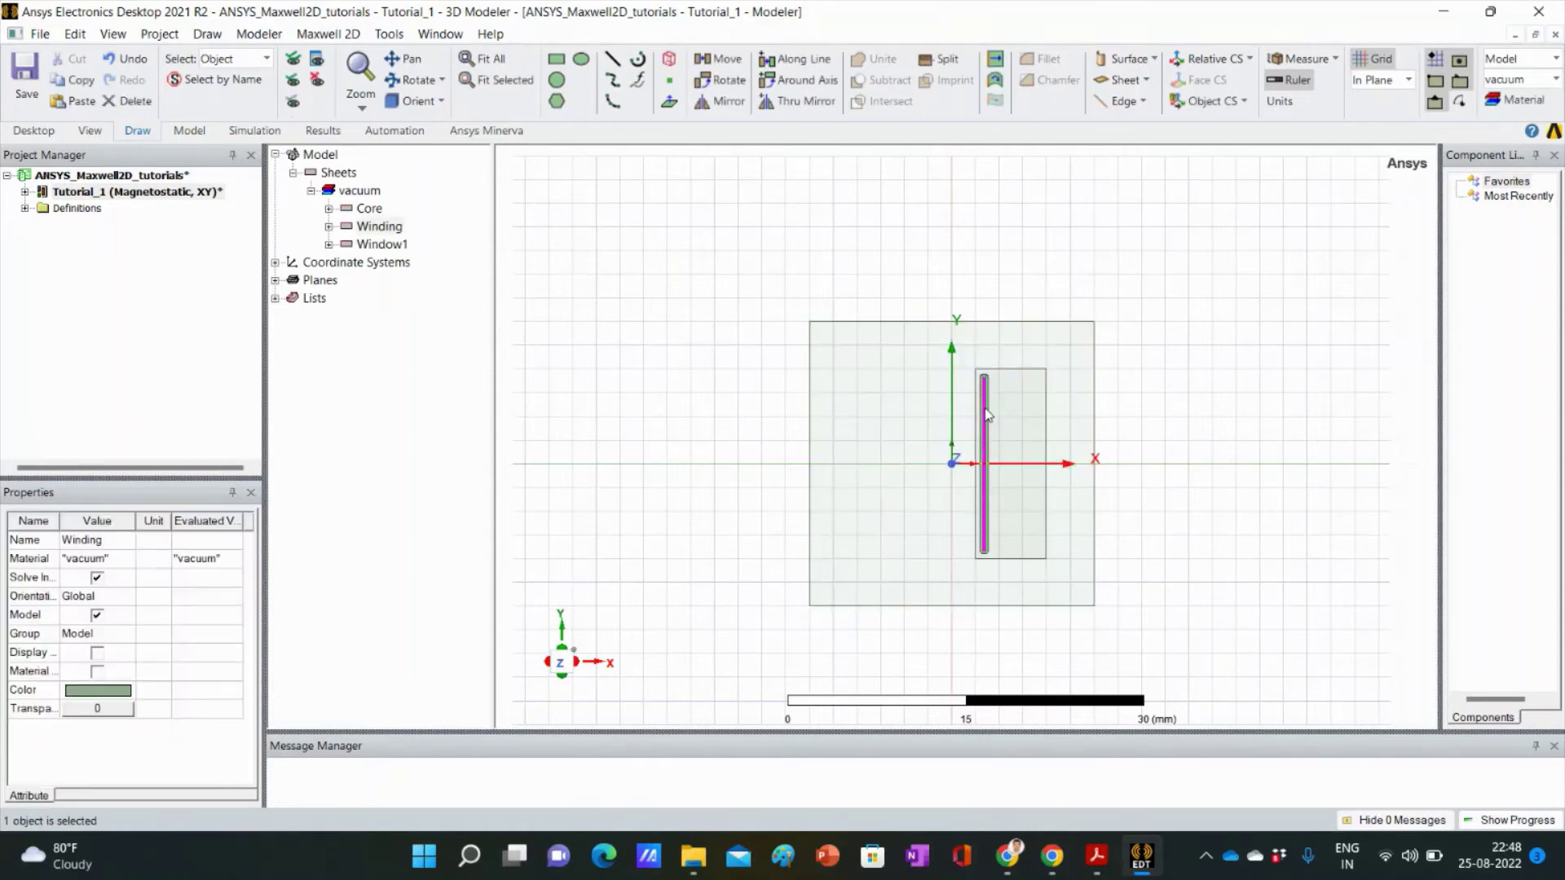
pyautogui.click(789, 65)
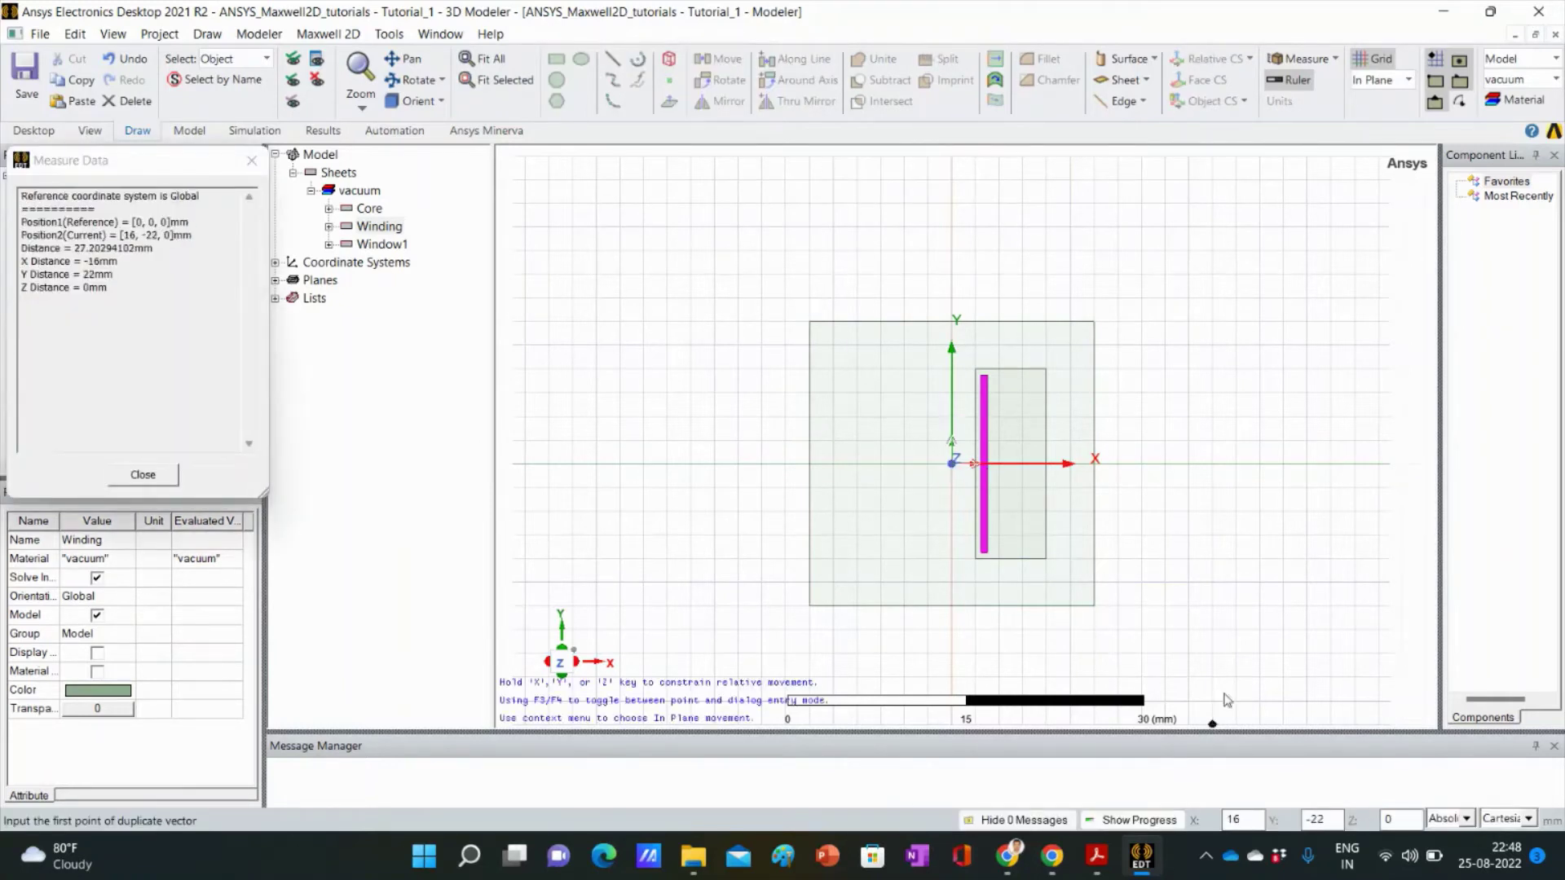
pyautogui.press('Tab')
pyautogui.write('0')
pyautogui.press('Tab')
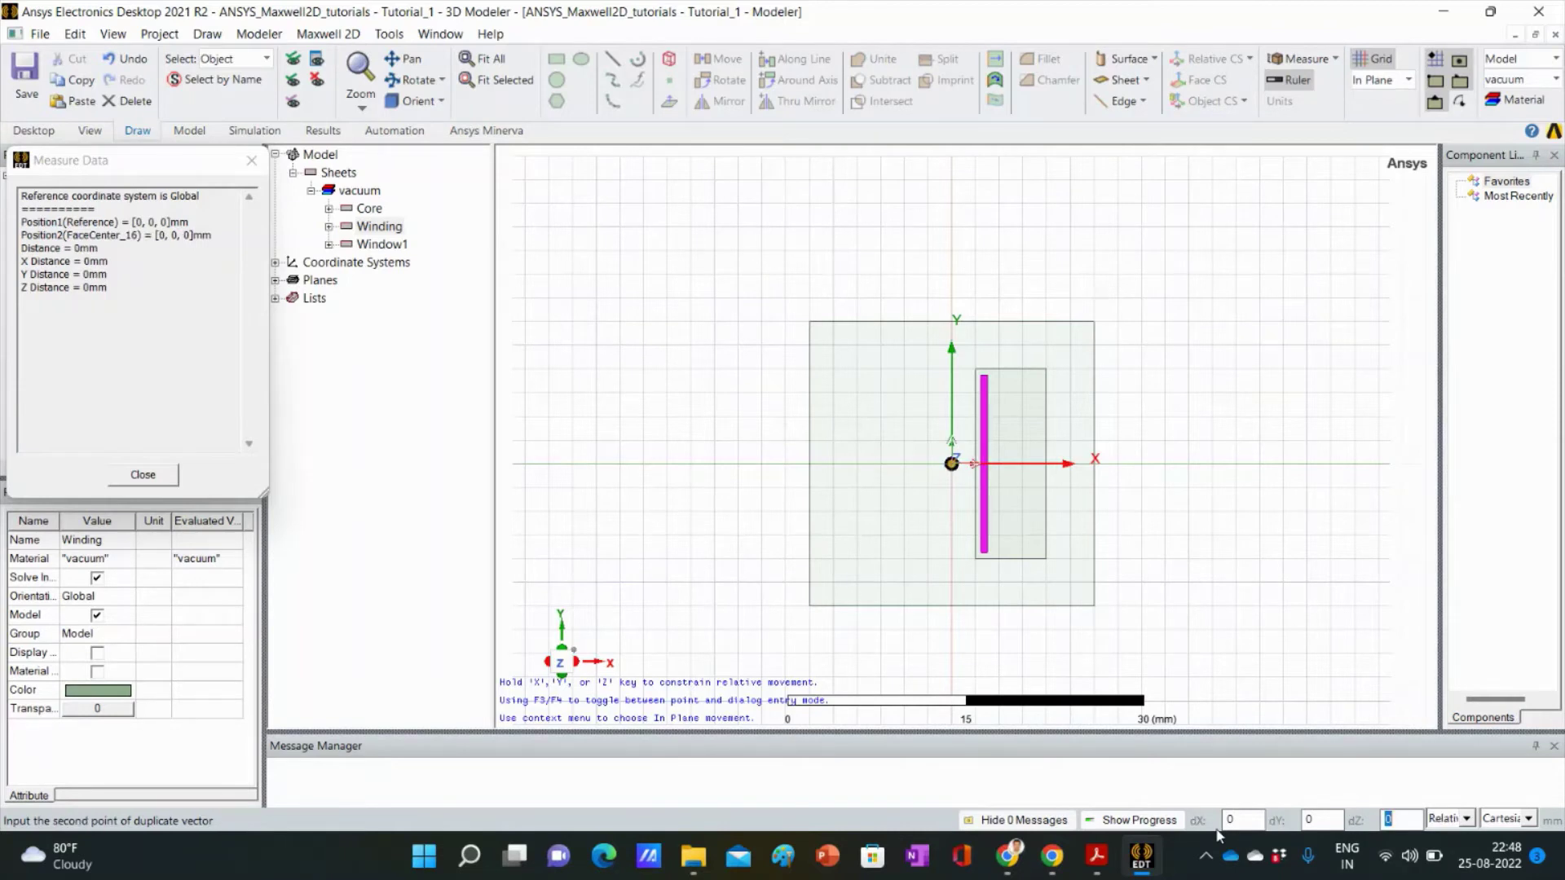
pyautogui.click(951, 464)
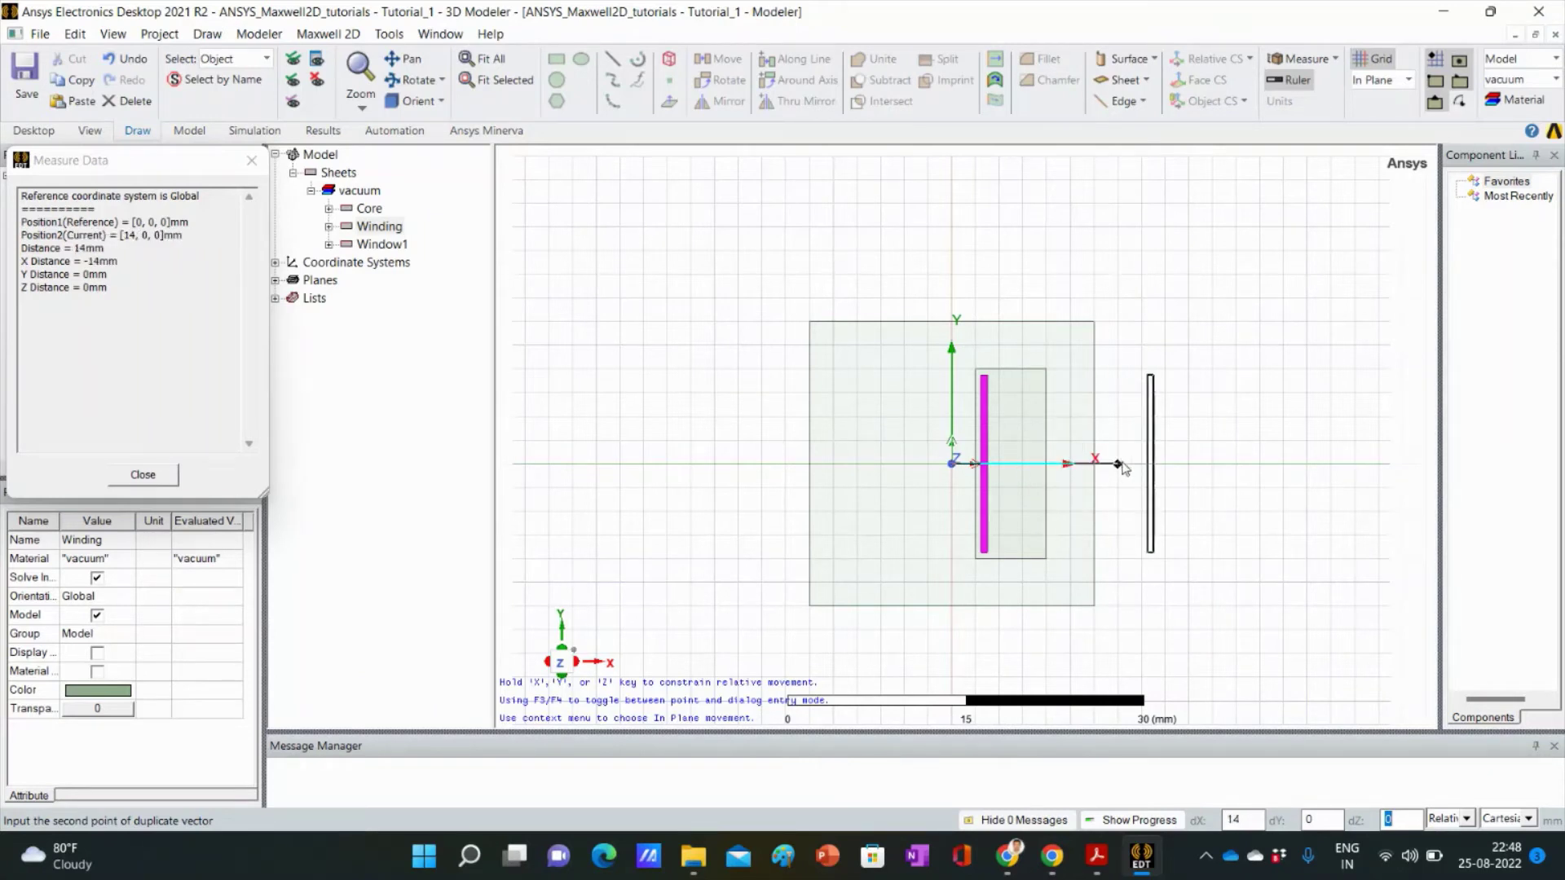
# Step: Check the conductor width and spacing in trfdrawing1.pdf in Acrobat Reader, and return to the Ansys model
pyautogui.moveTo(1096, 860)
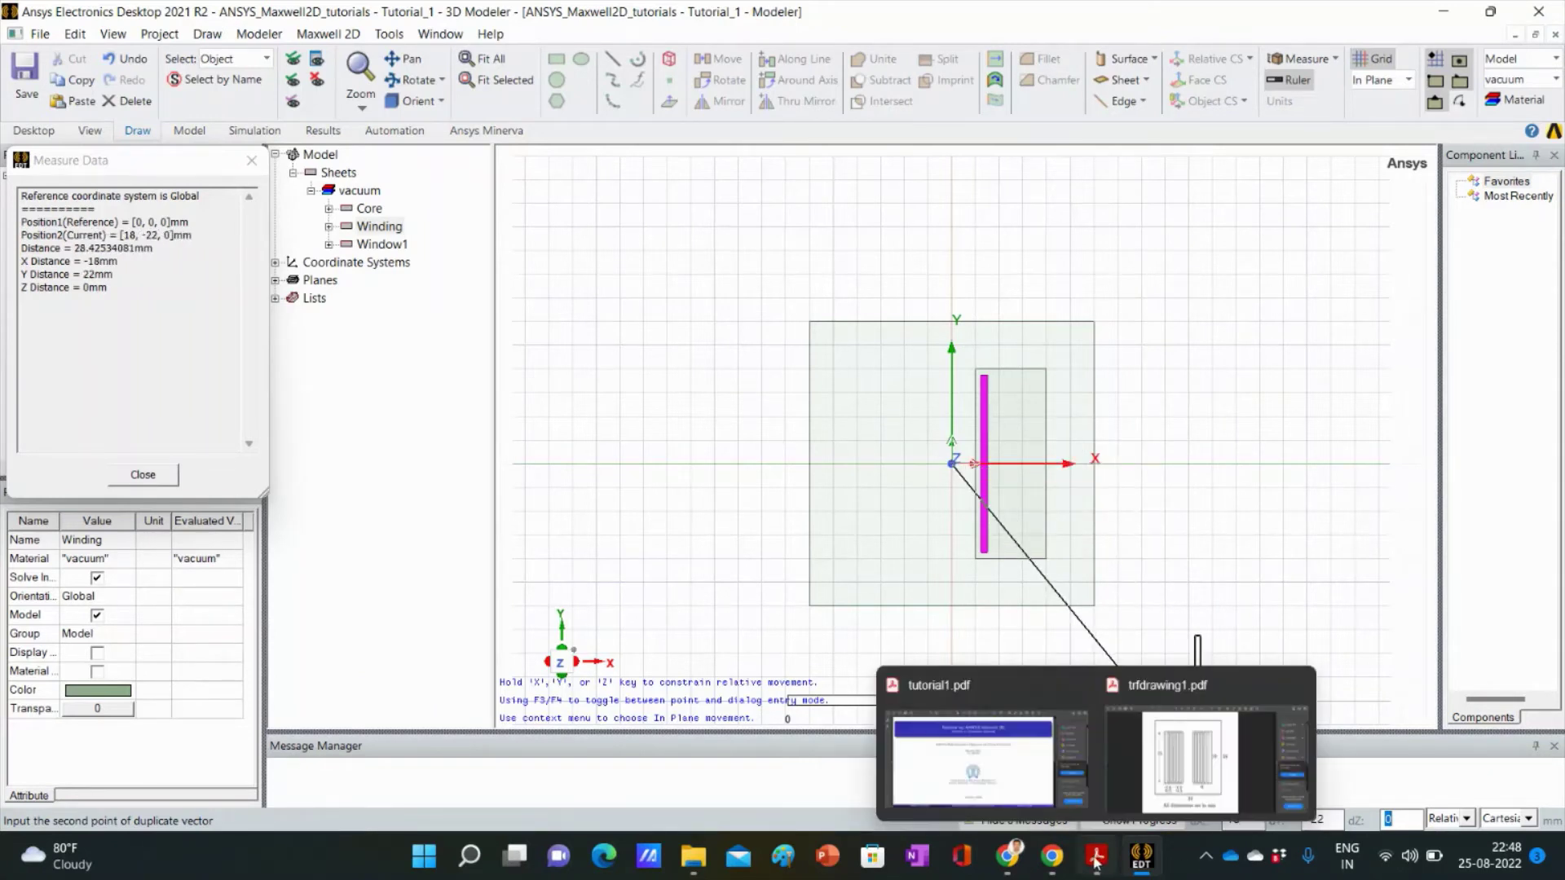
pyautogui.click(1167, 807)
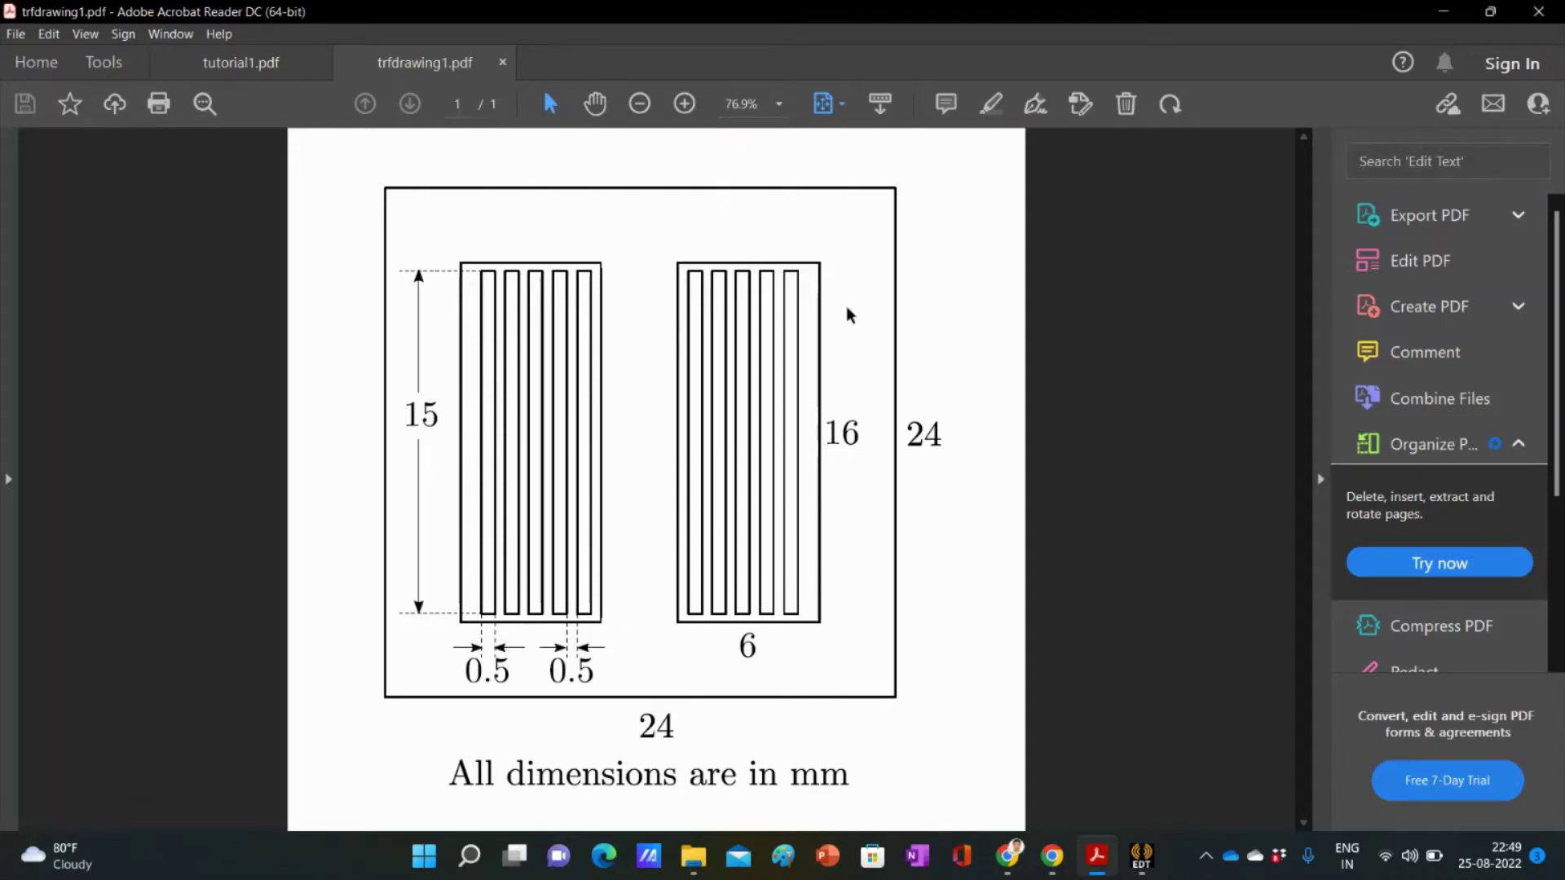
pyautogui.click(1442, 12)
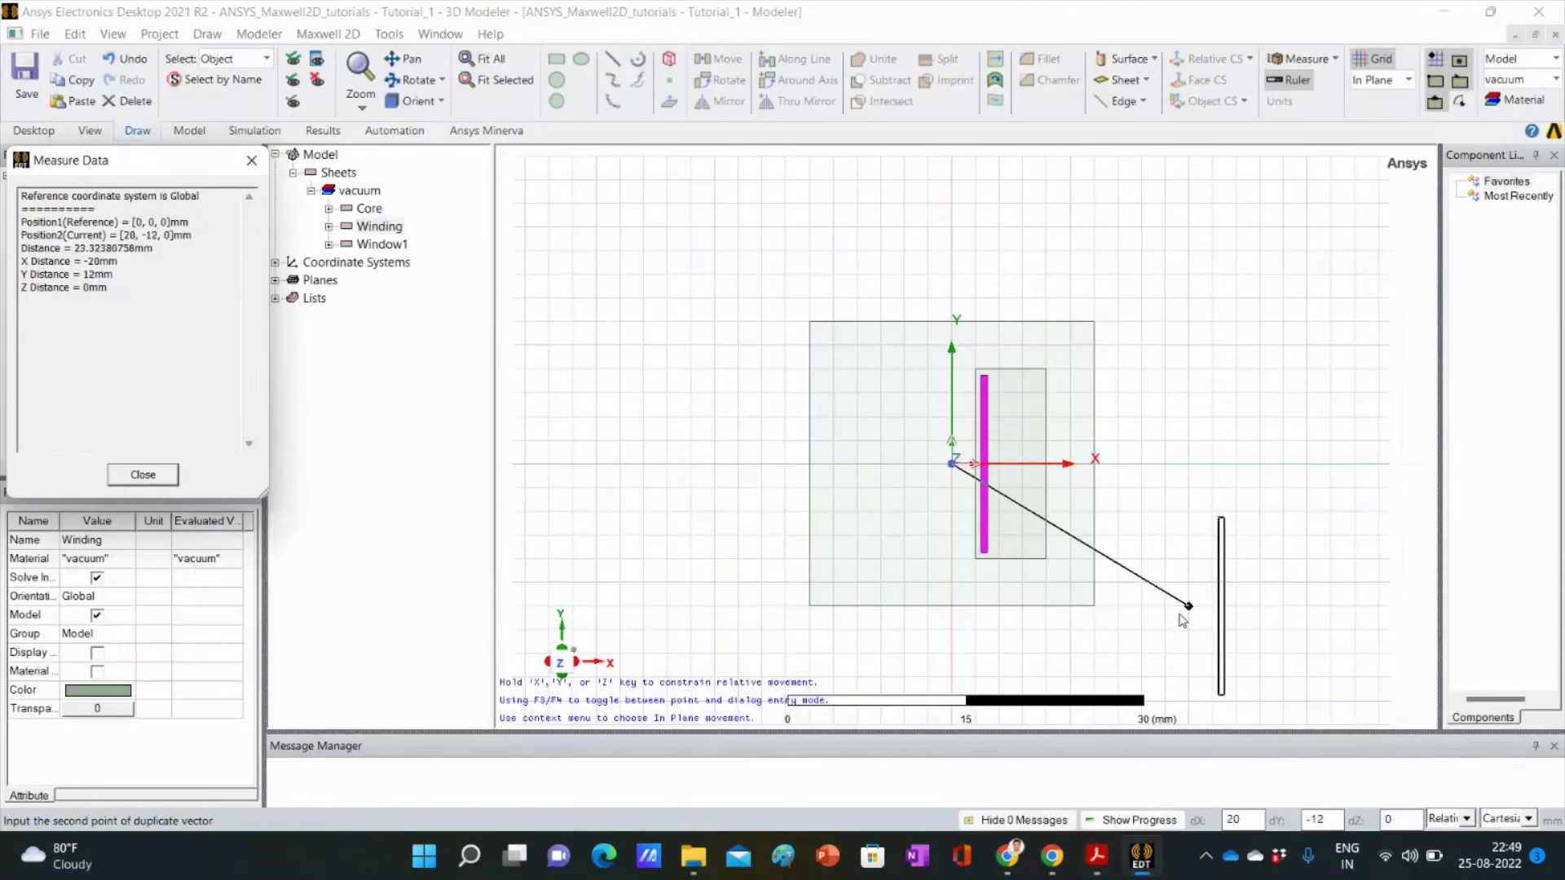
# Step: Set the second point of the duplicate vector to a relative offset of 1 mm in X and 0 mm in Y
pyautogui.click(1219, 825)
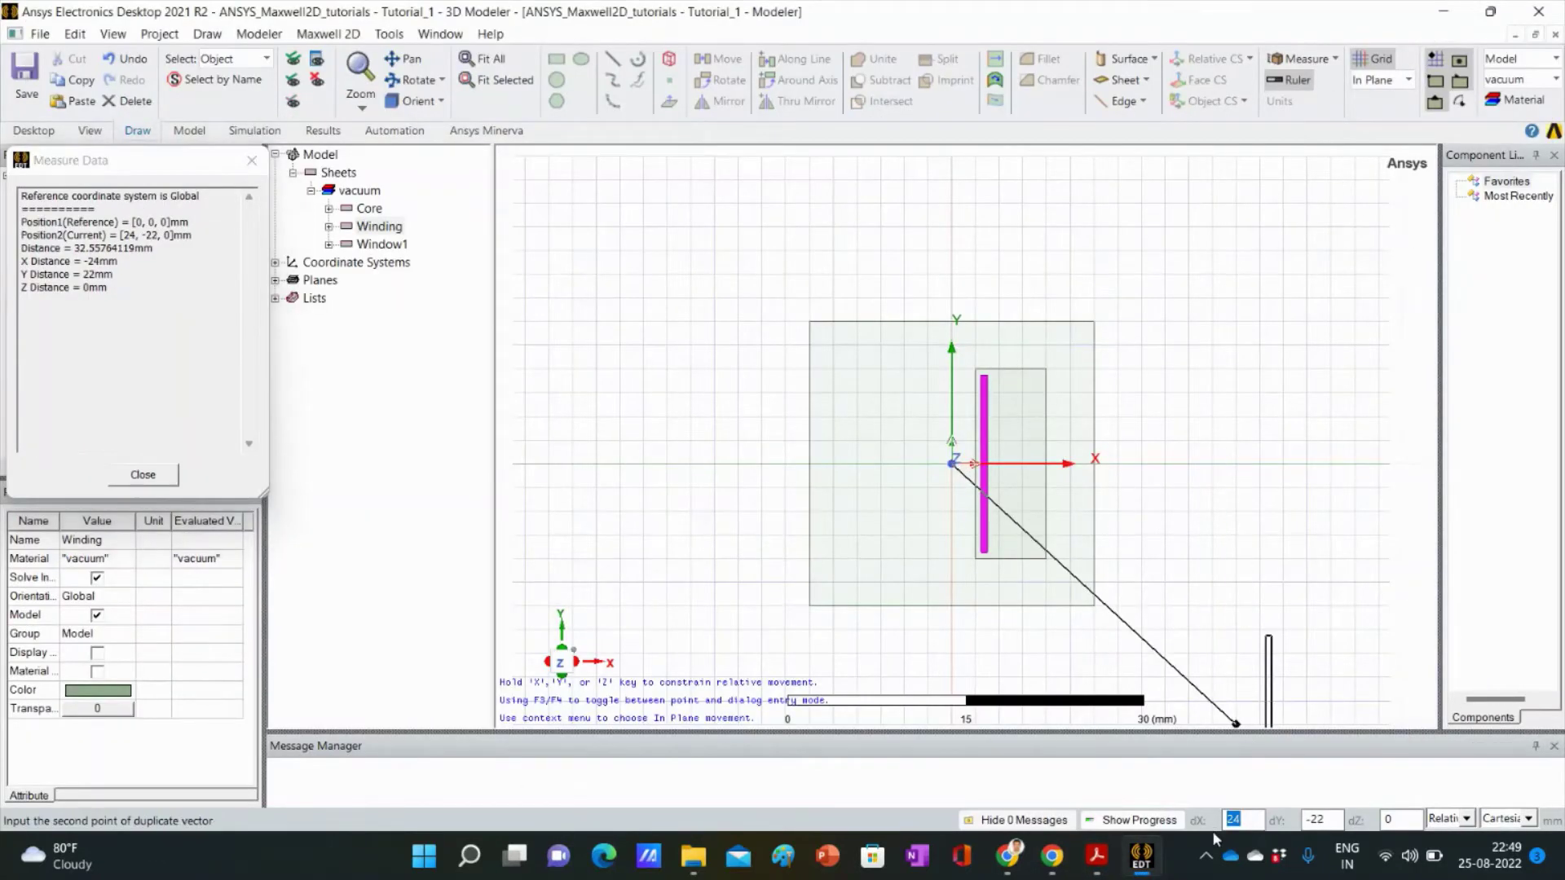
pyautogui.press('BackSpace')
pyautogui.press('Tab')
pyautogui.write('0')
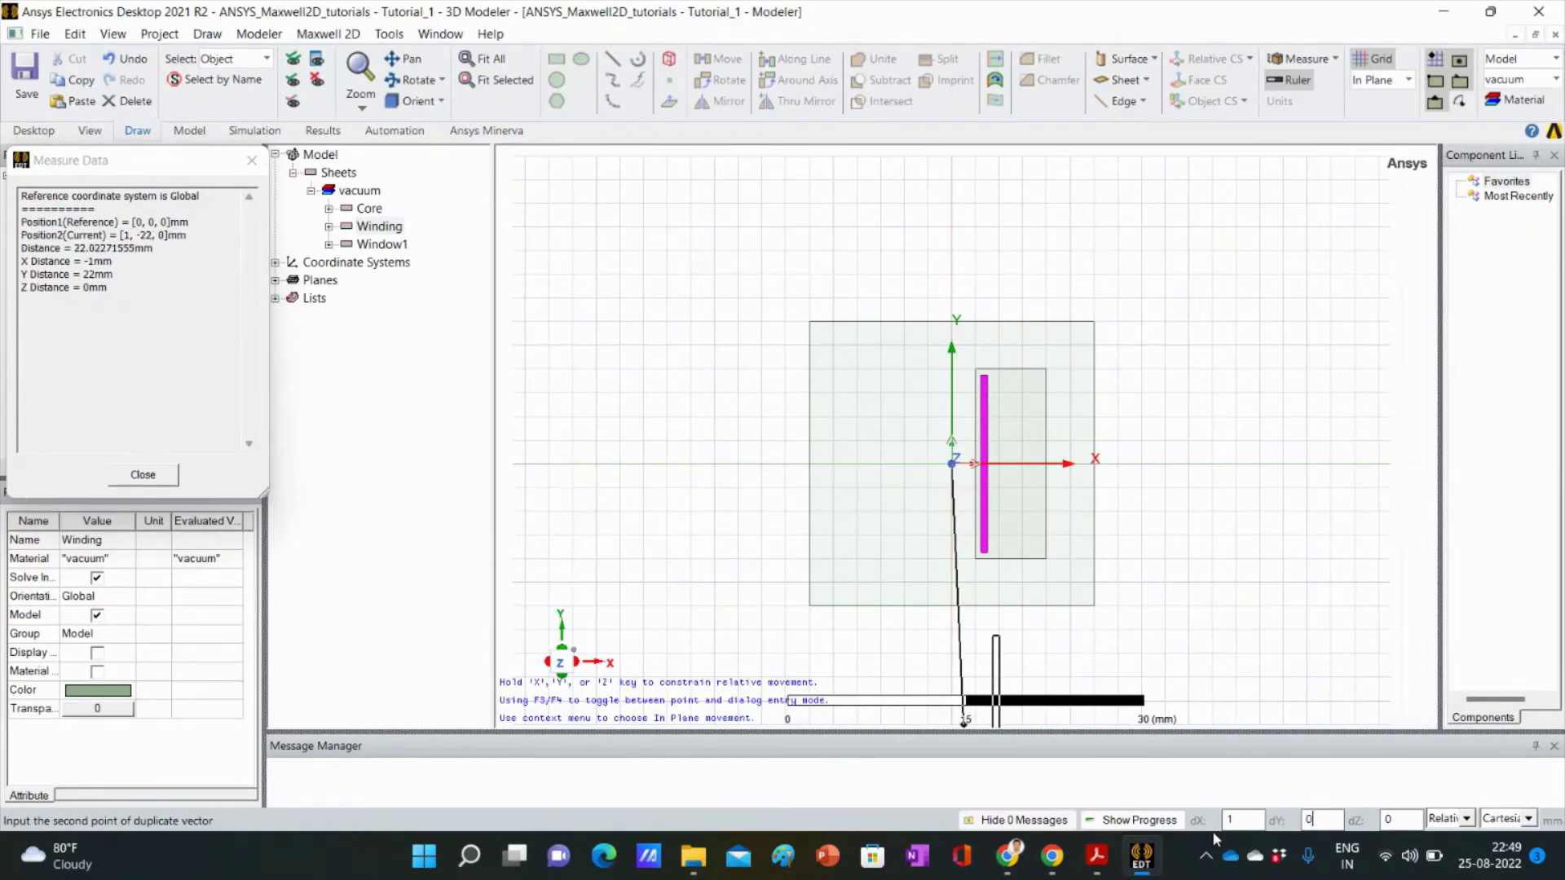
pyautogui.press('Tab')
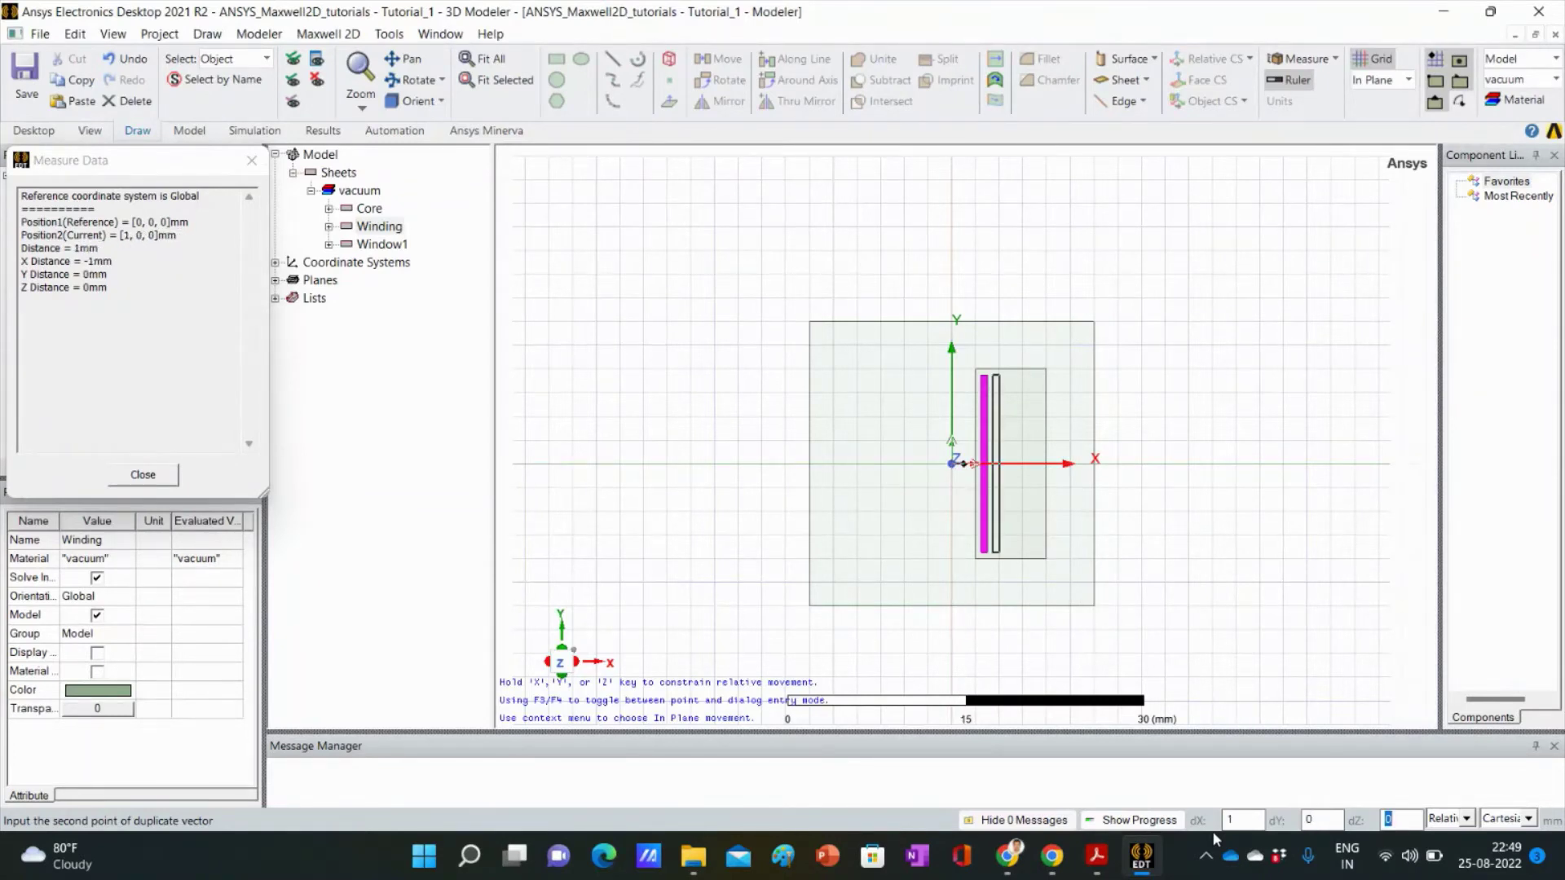
pyautogui.press('Return')
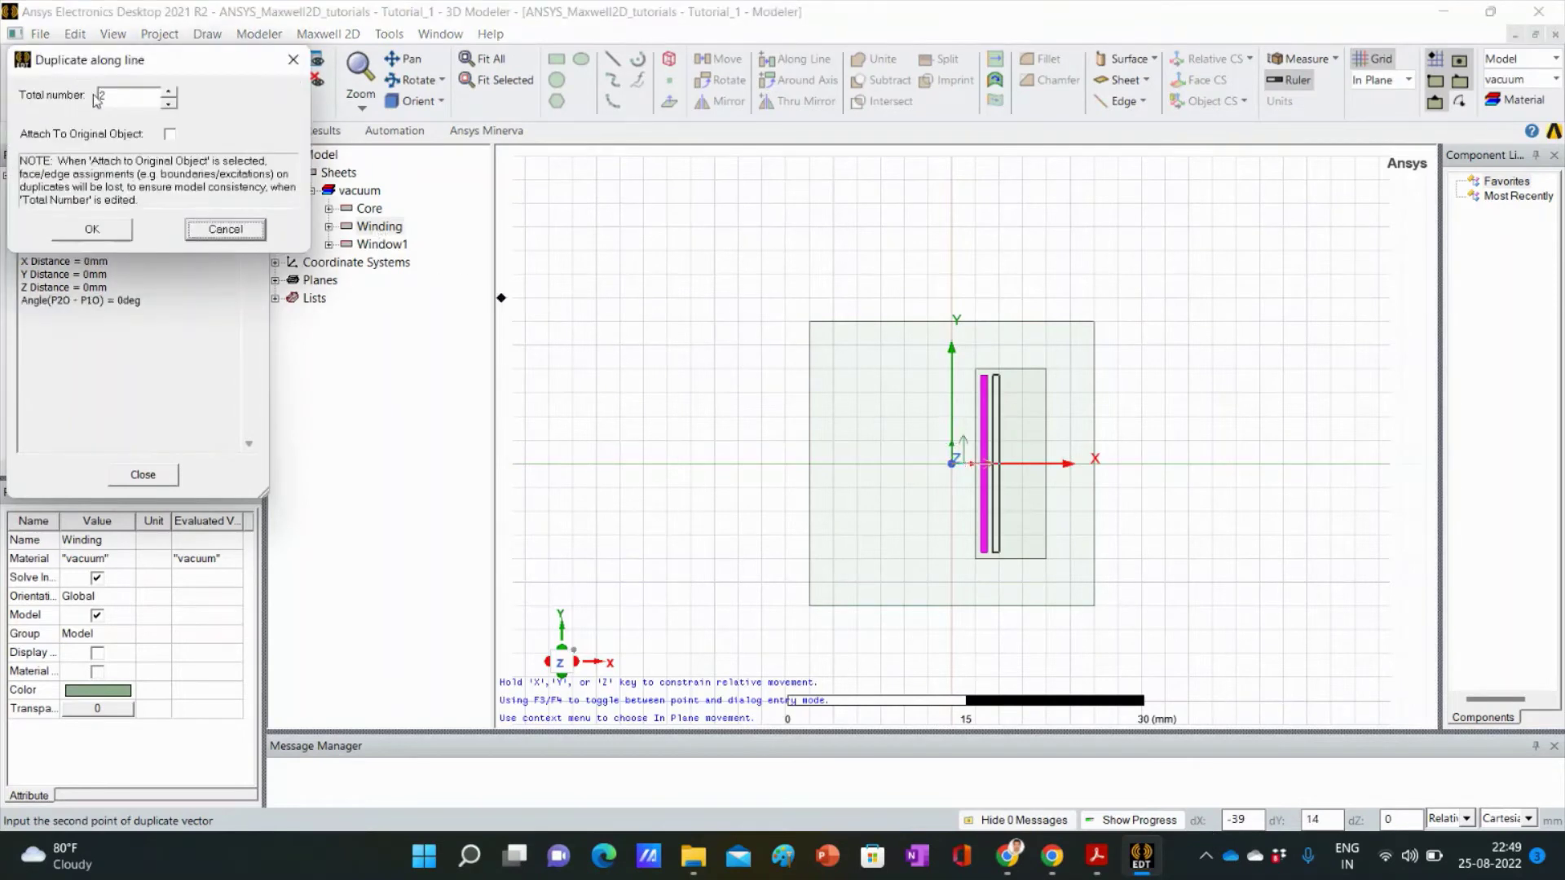
# Step: Set the total number of conductors to 5 and complete the duplication along the line
pyautogui.doubleClick(126, 98)
pyautogui.write('5')
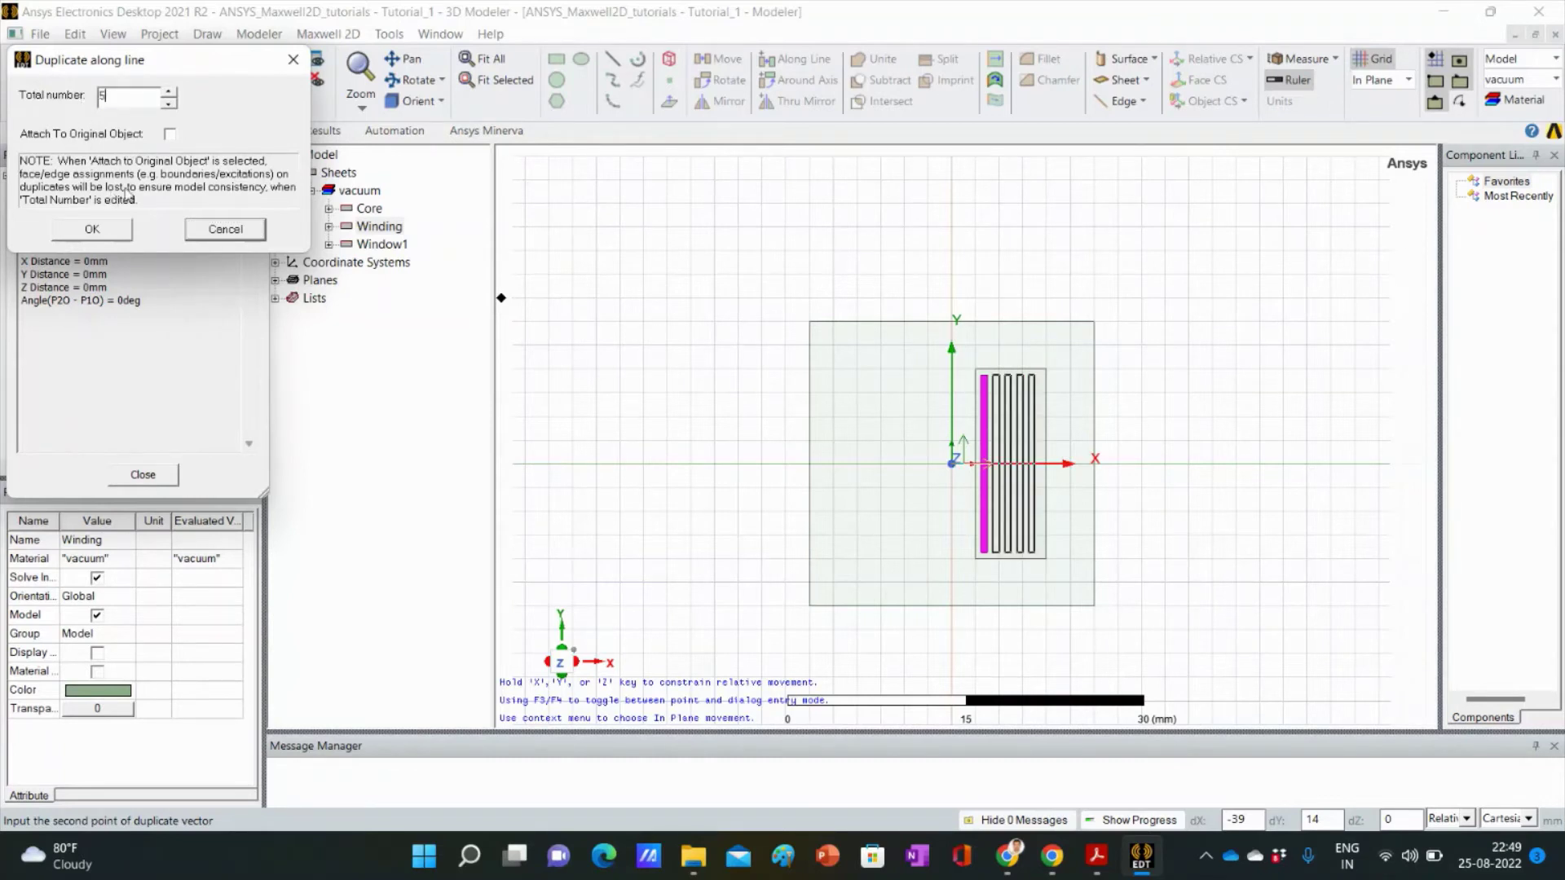
pyautogui.click(107, 231)
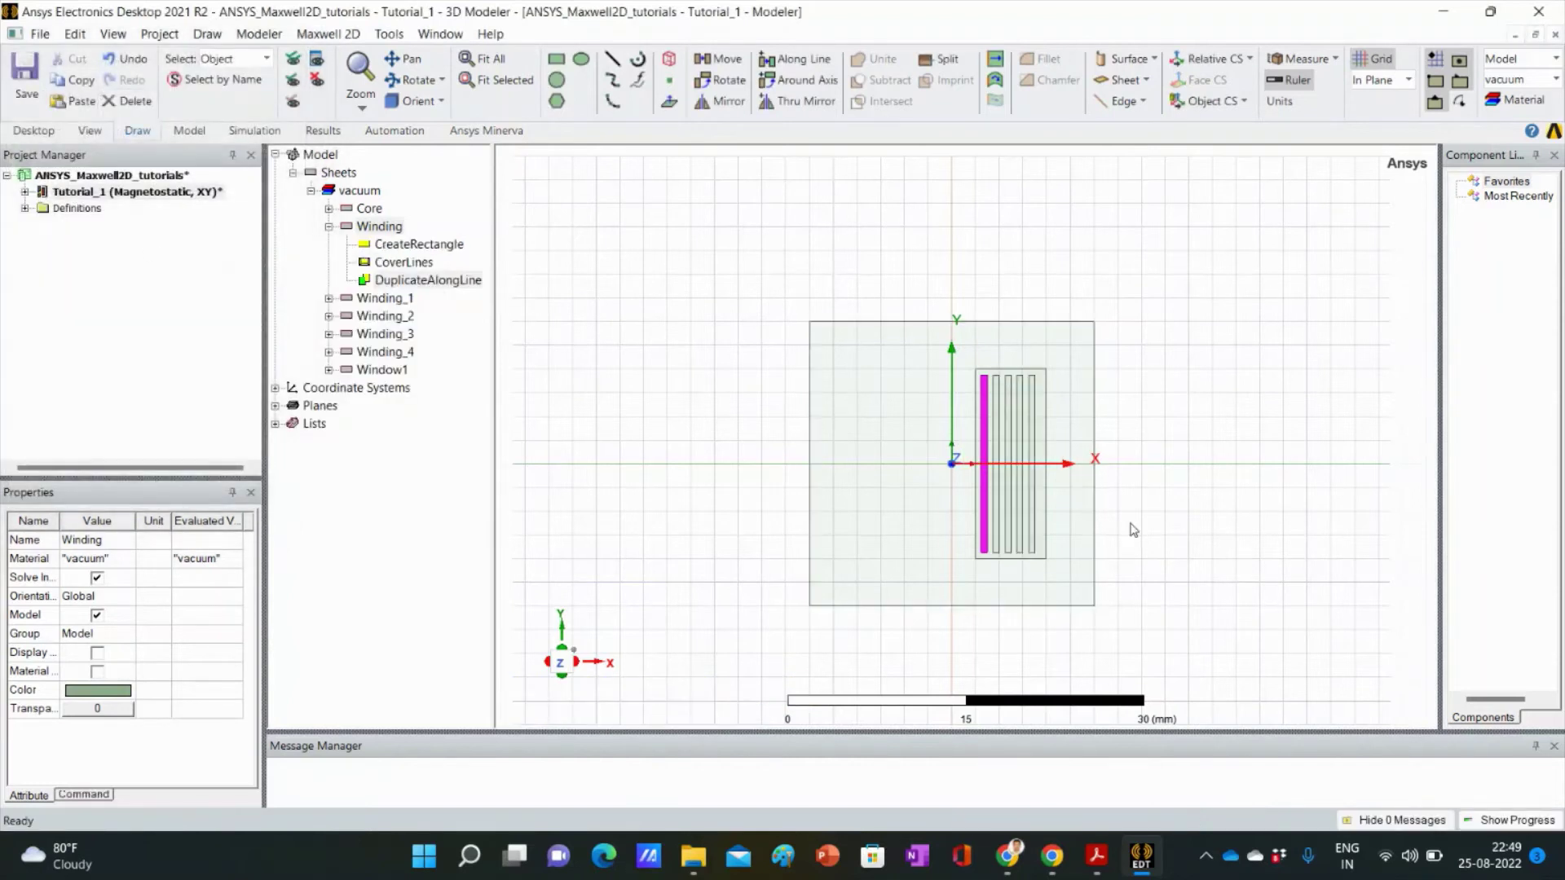
pyautogui.click(1171, 545)
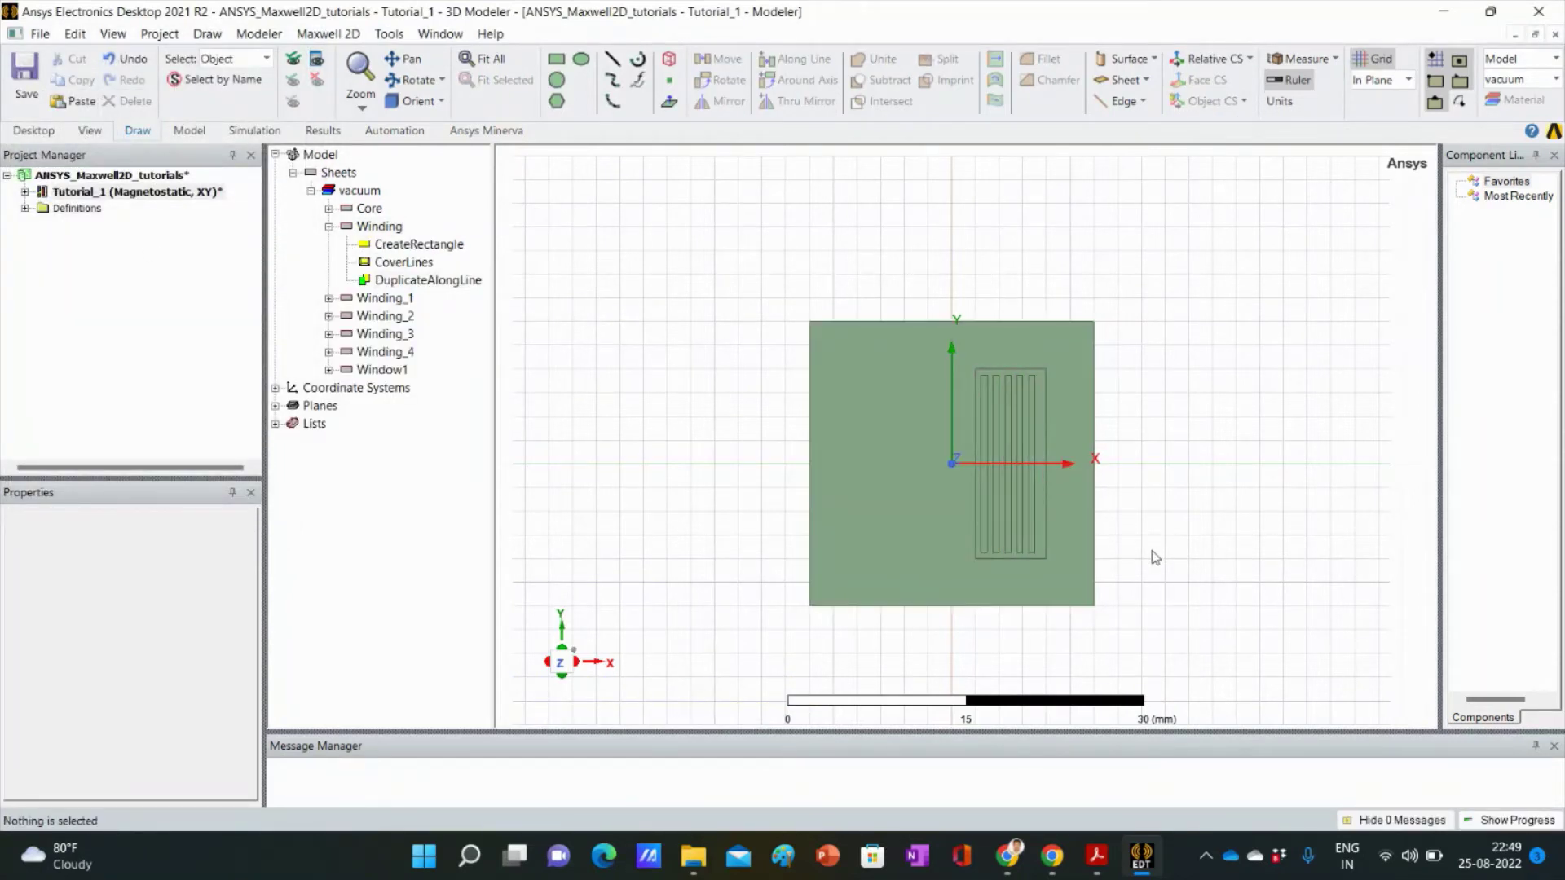
# Step: Compare the duplicated conductors with the two-window layout in trfdrawing1.pdf in Acrobat Reader, and return to the Ansys model
pyautogui.scroll(3, 1118, 519)
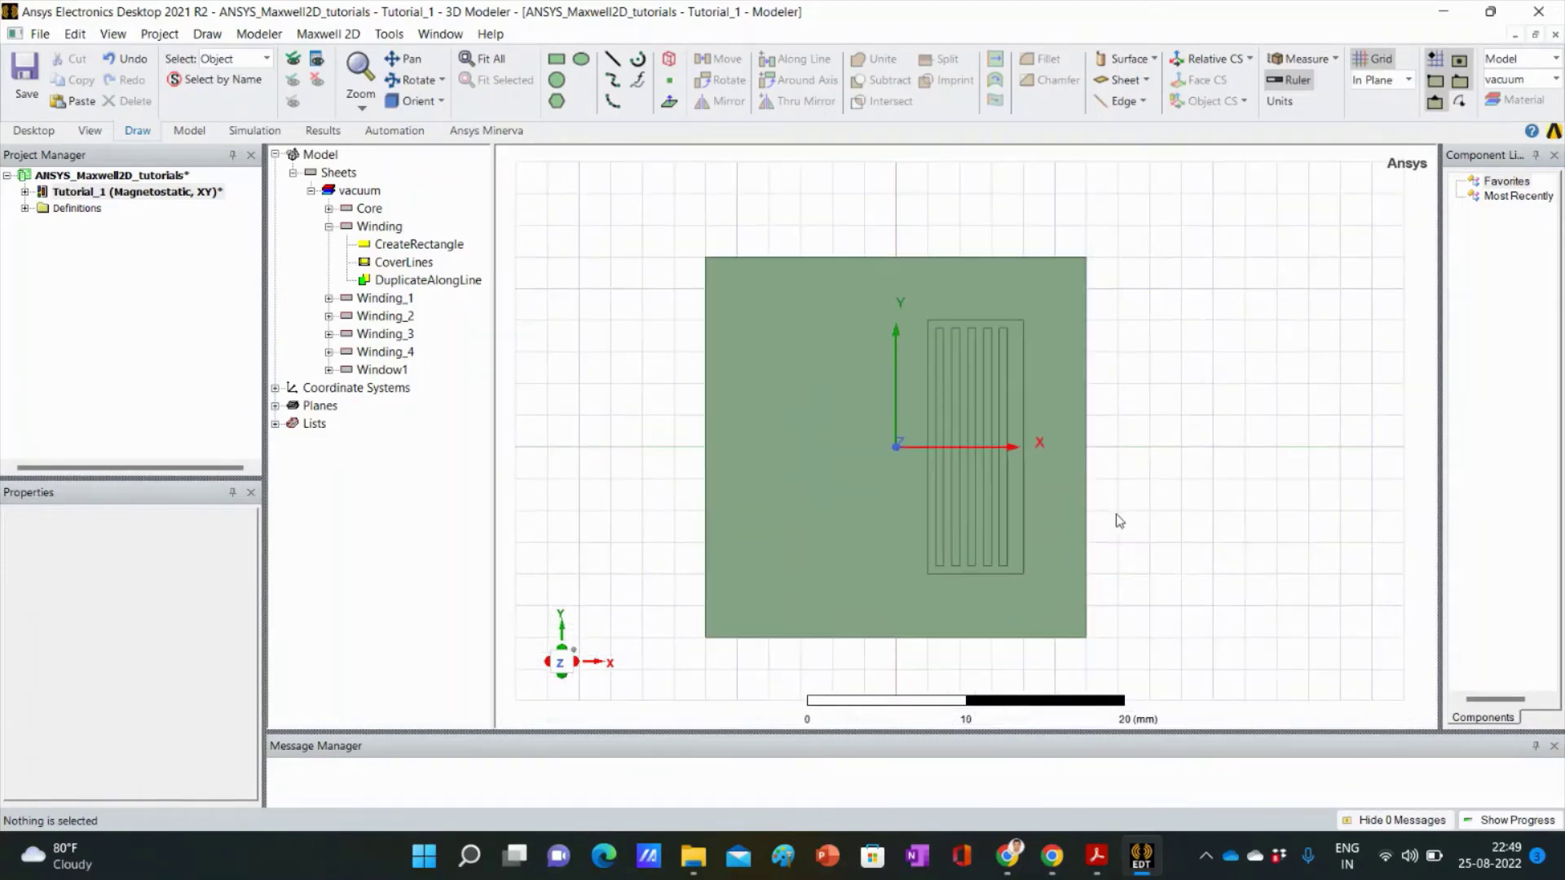
pyautogui.moveTo(1096, 856)
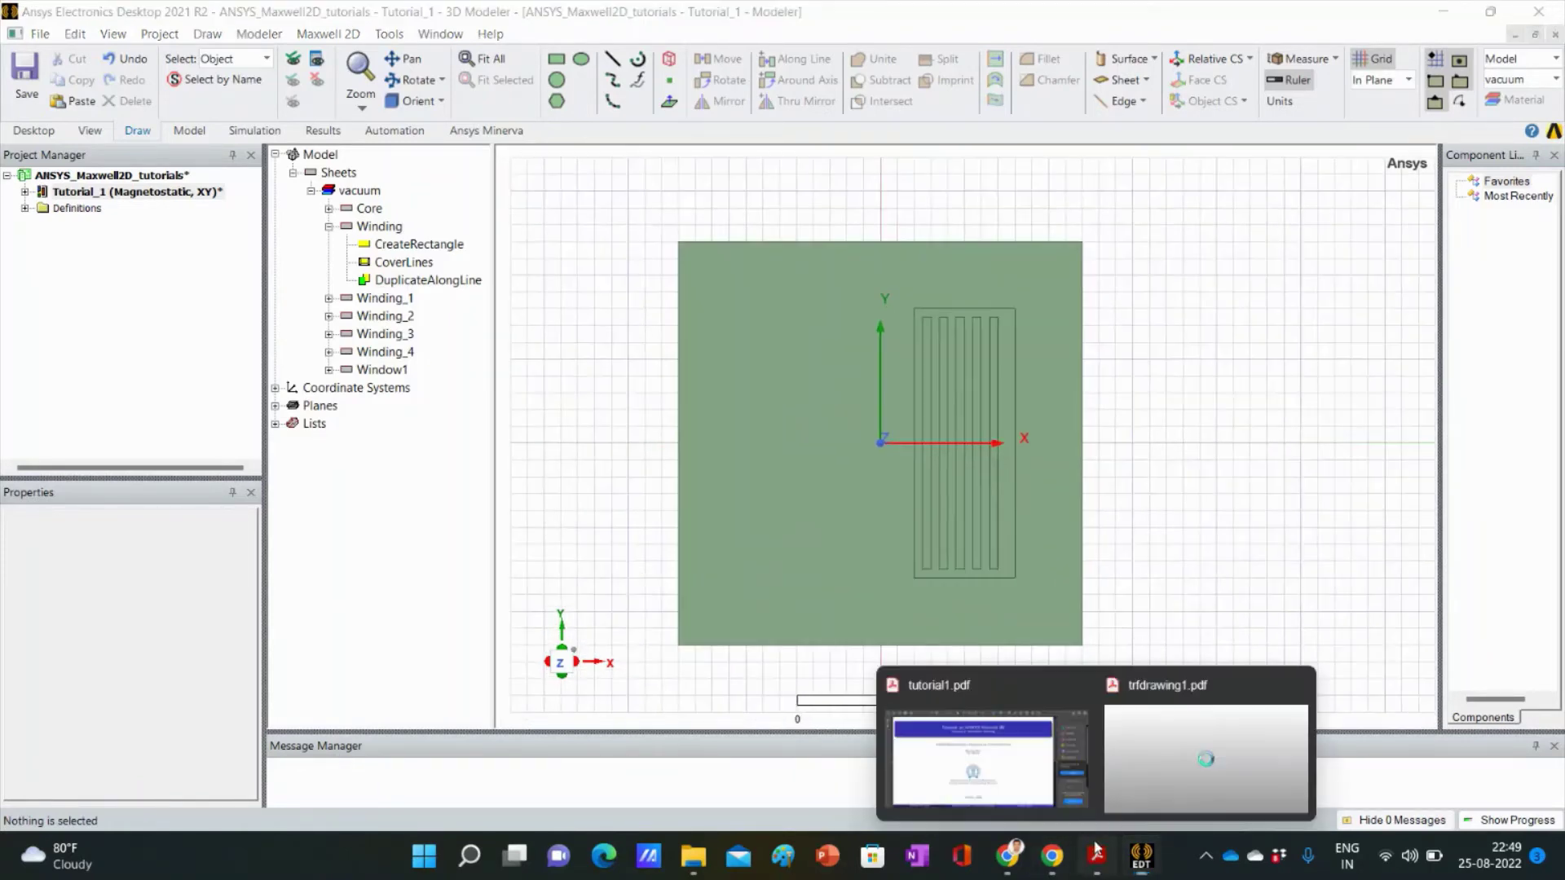
pyautogui.click(1174, 766)
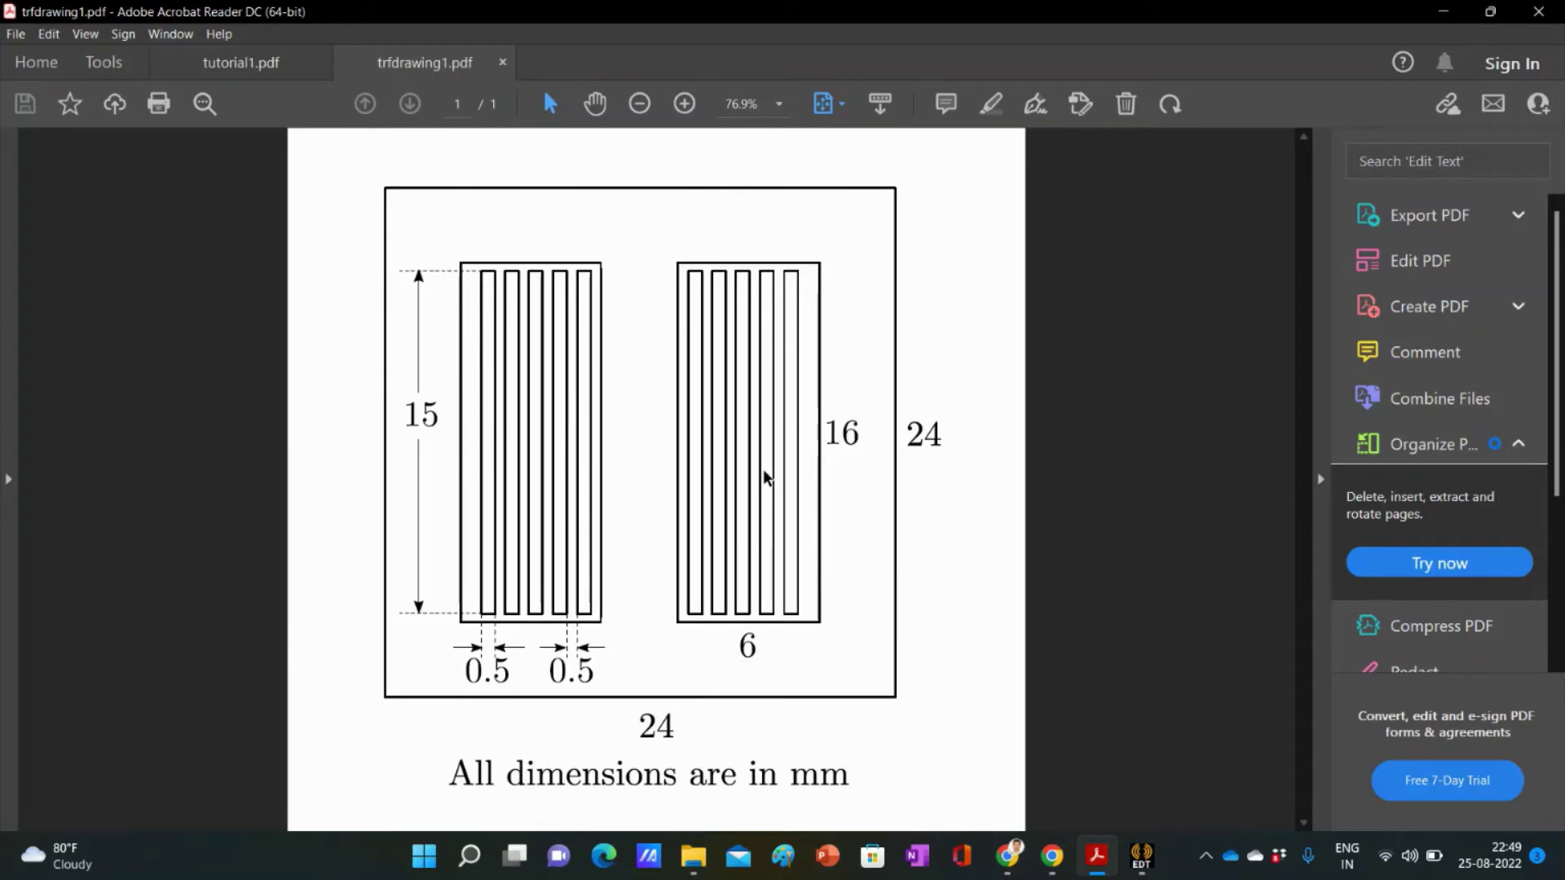
pyautogui.click(1443, 11)
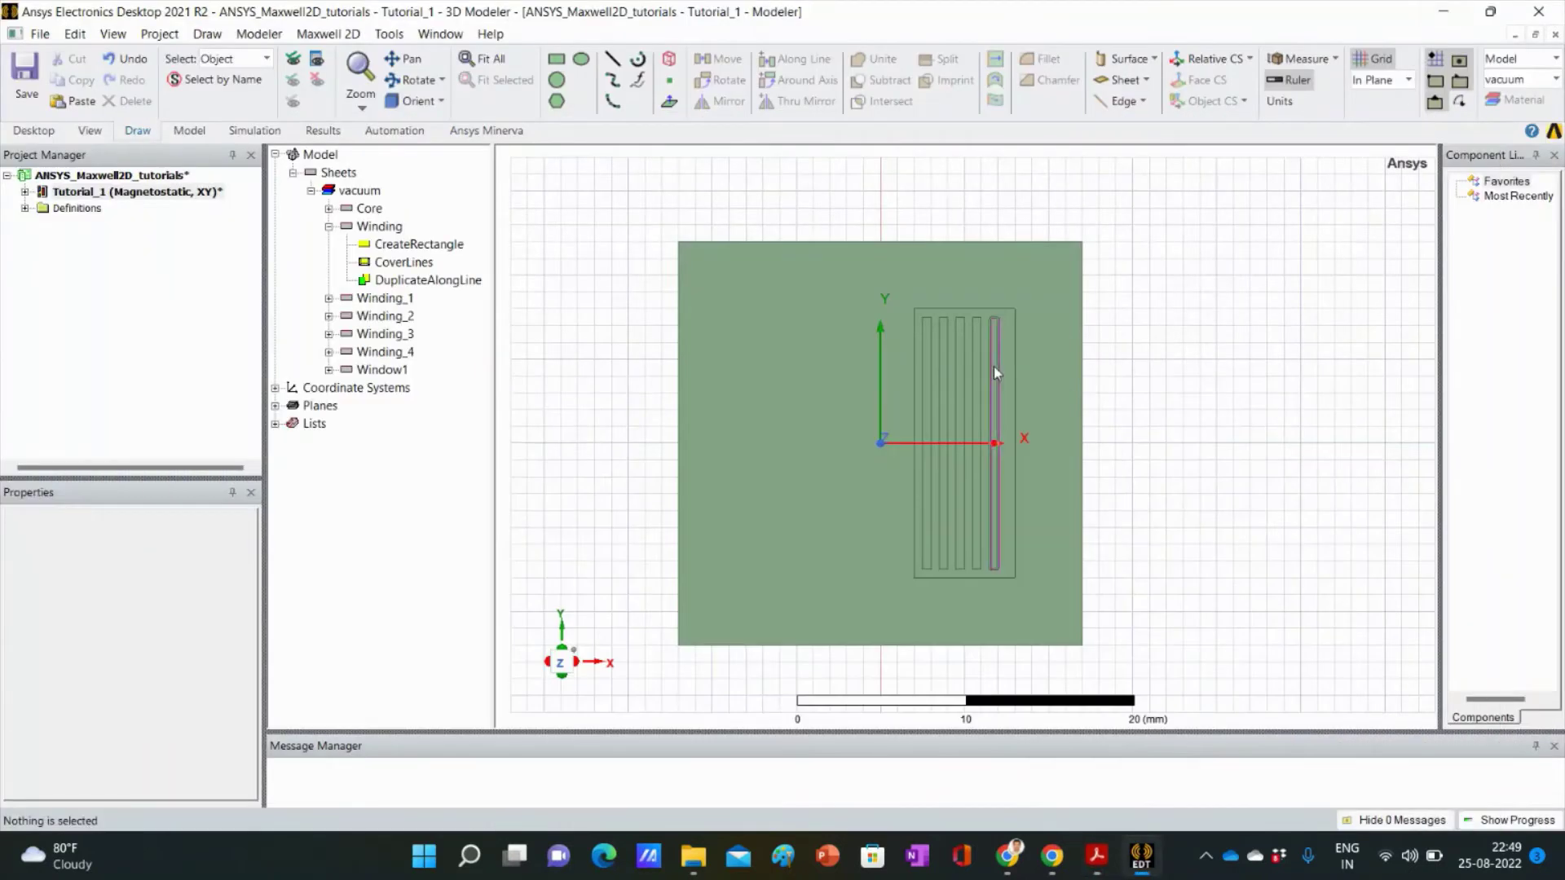
# Step: Duplicate all five conductors and Window1 through a mirror plane anchored at (0, 0, 0), with its normal pointing along negative X
pyautogui.click(329, 226)
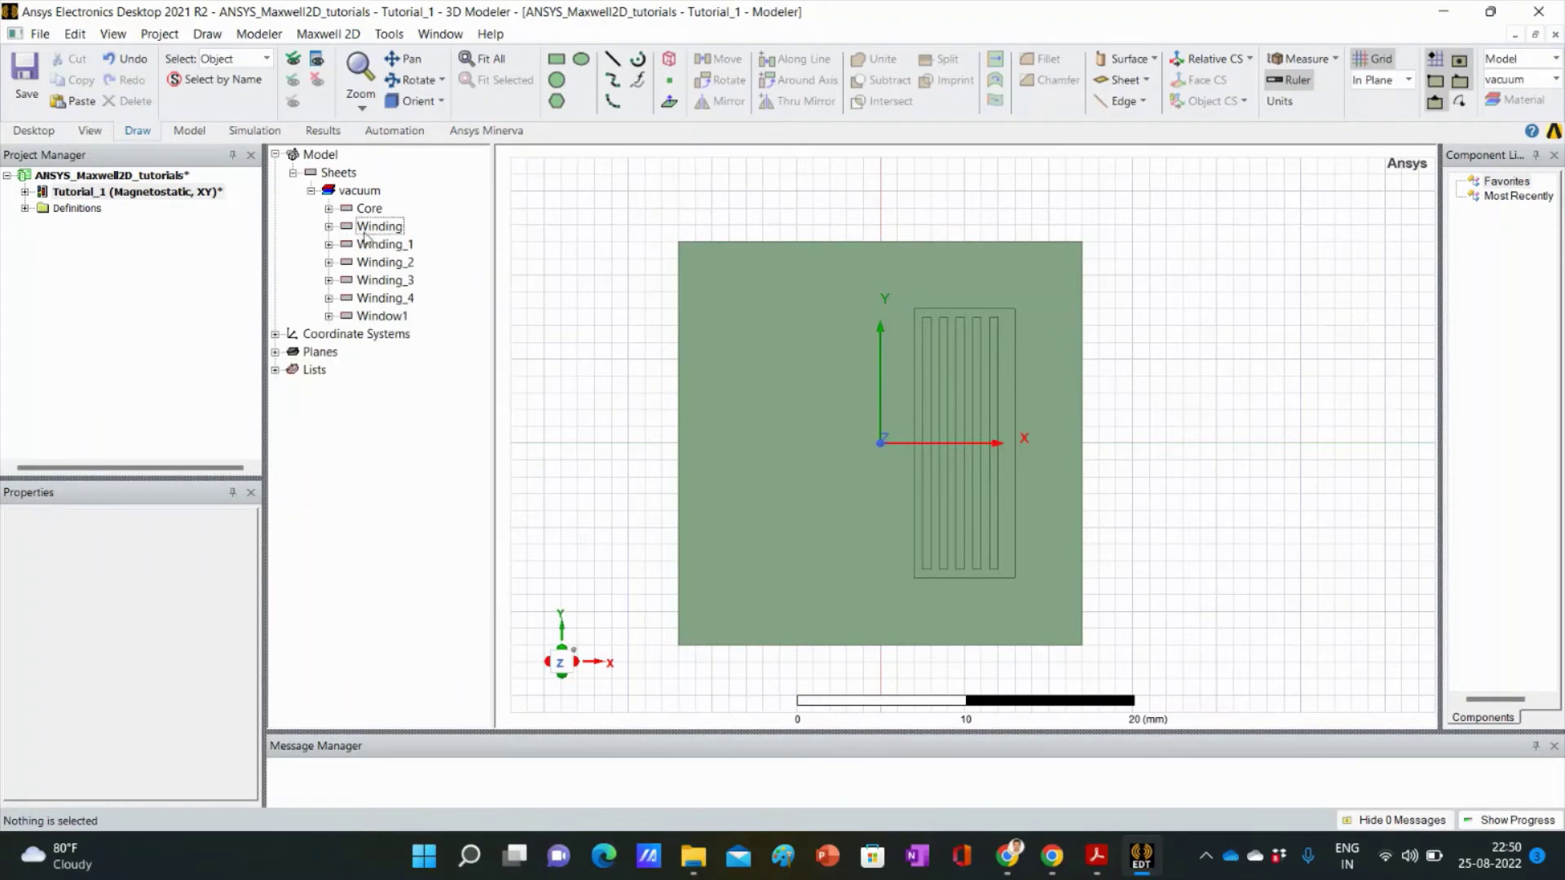
pyautogui.click(369, 229)
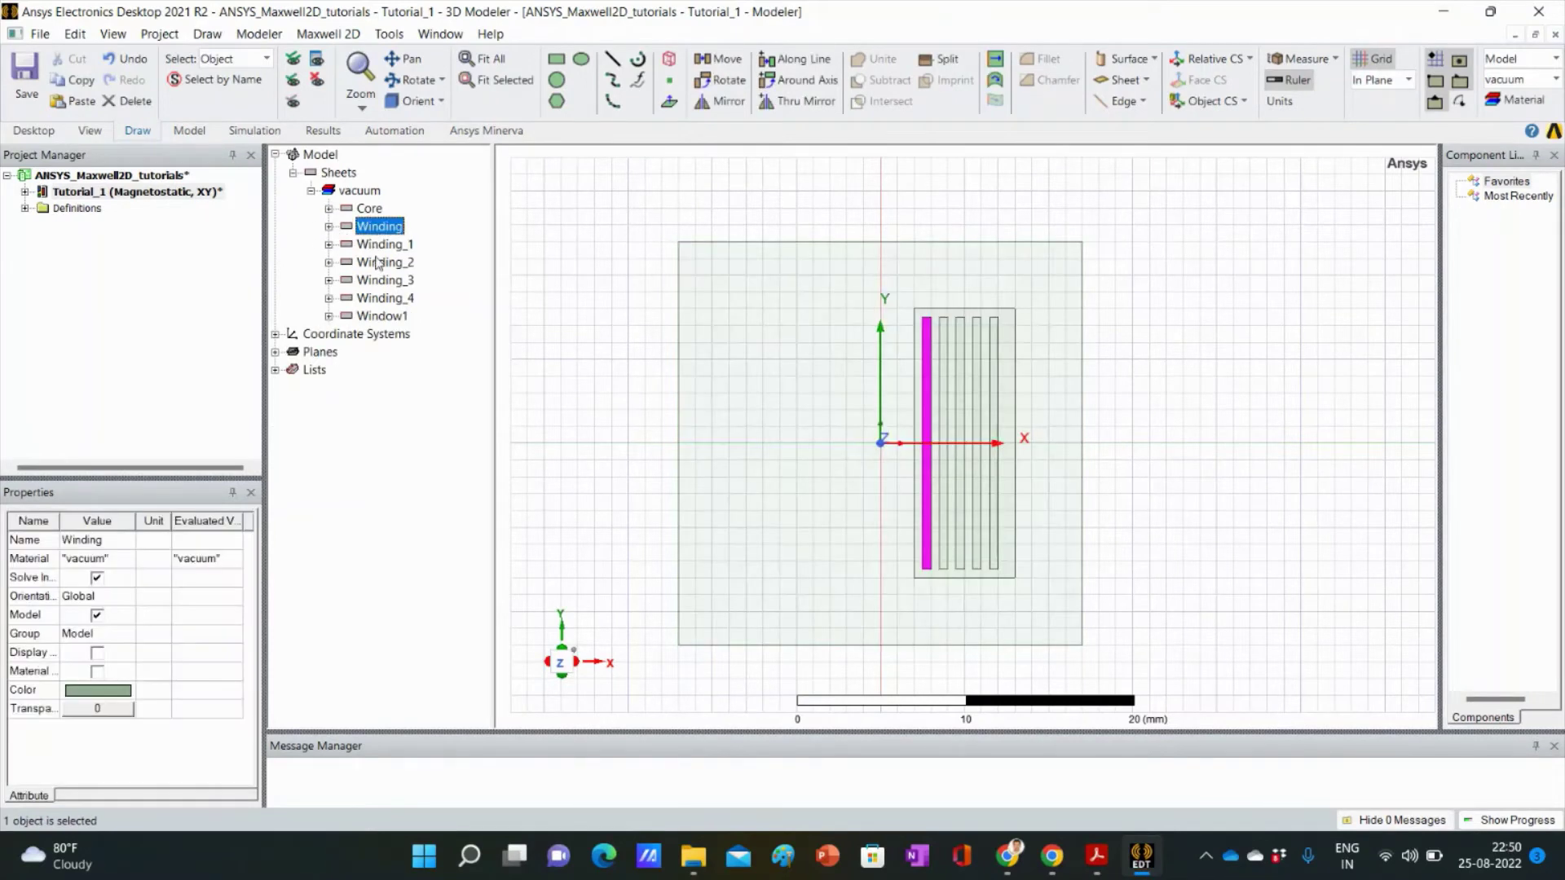
pyautogui.keyDown('shift'); pyautogui.click(376, 317); pyautogui.keyUp('shift')
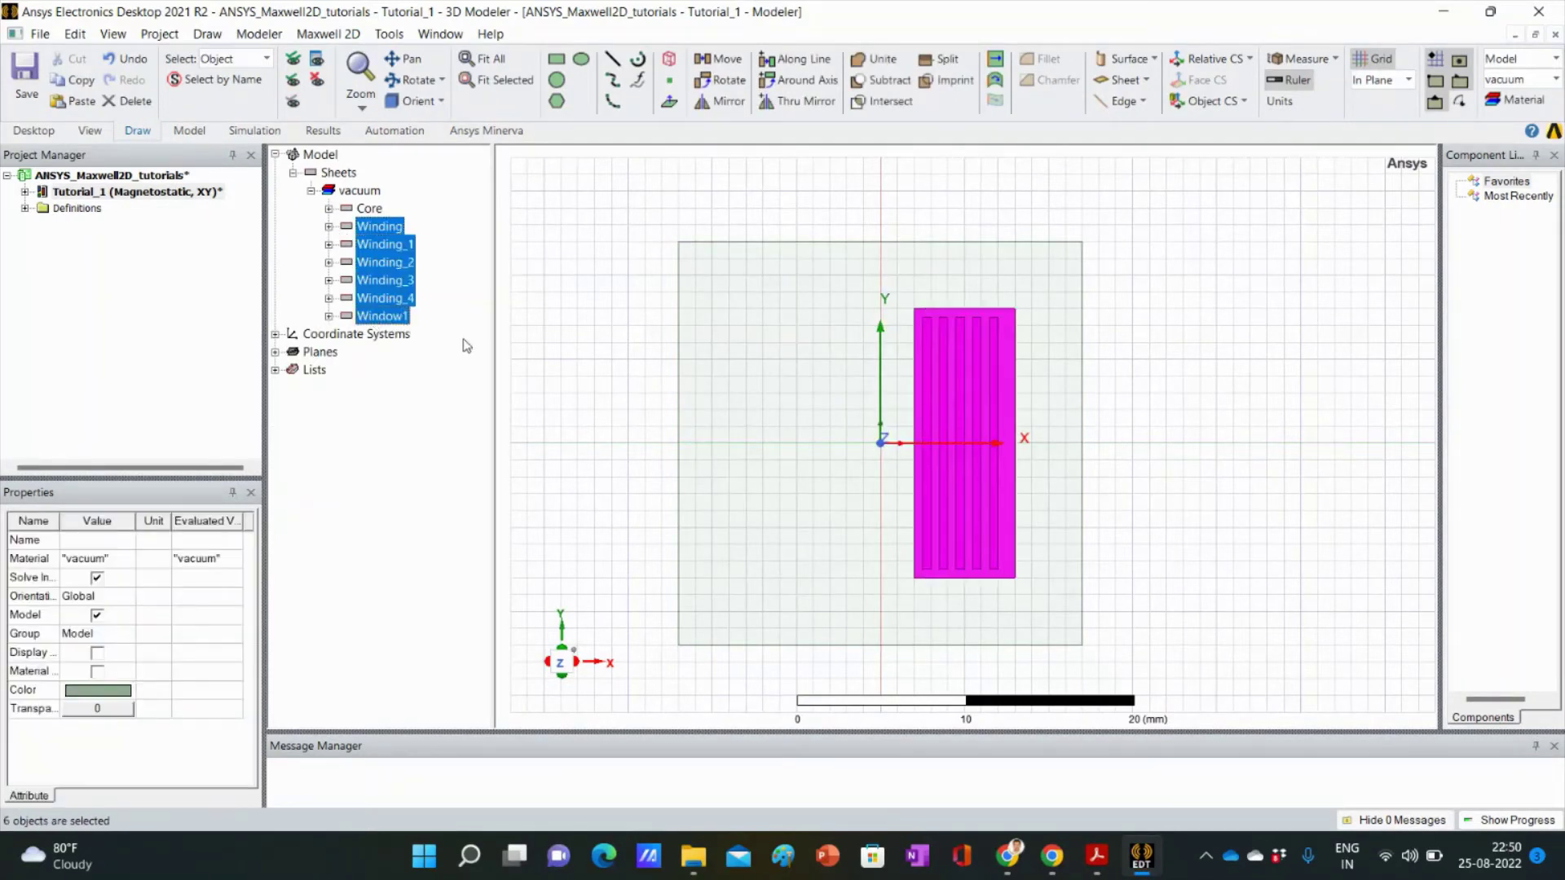
pyautogui.click(790, 104)
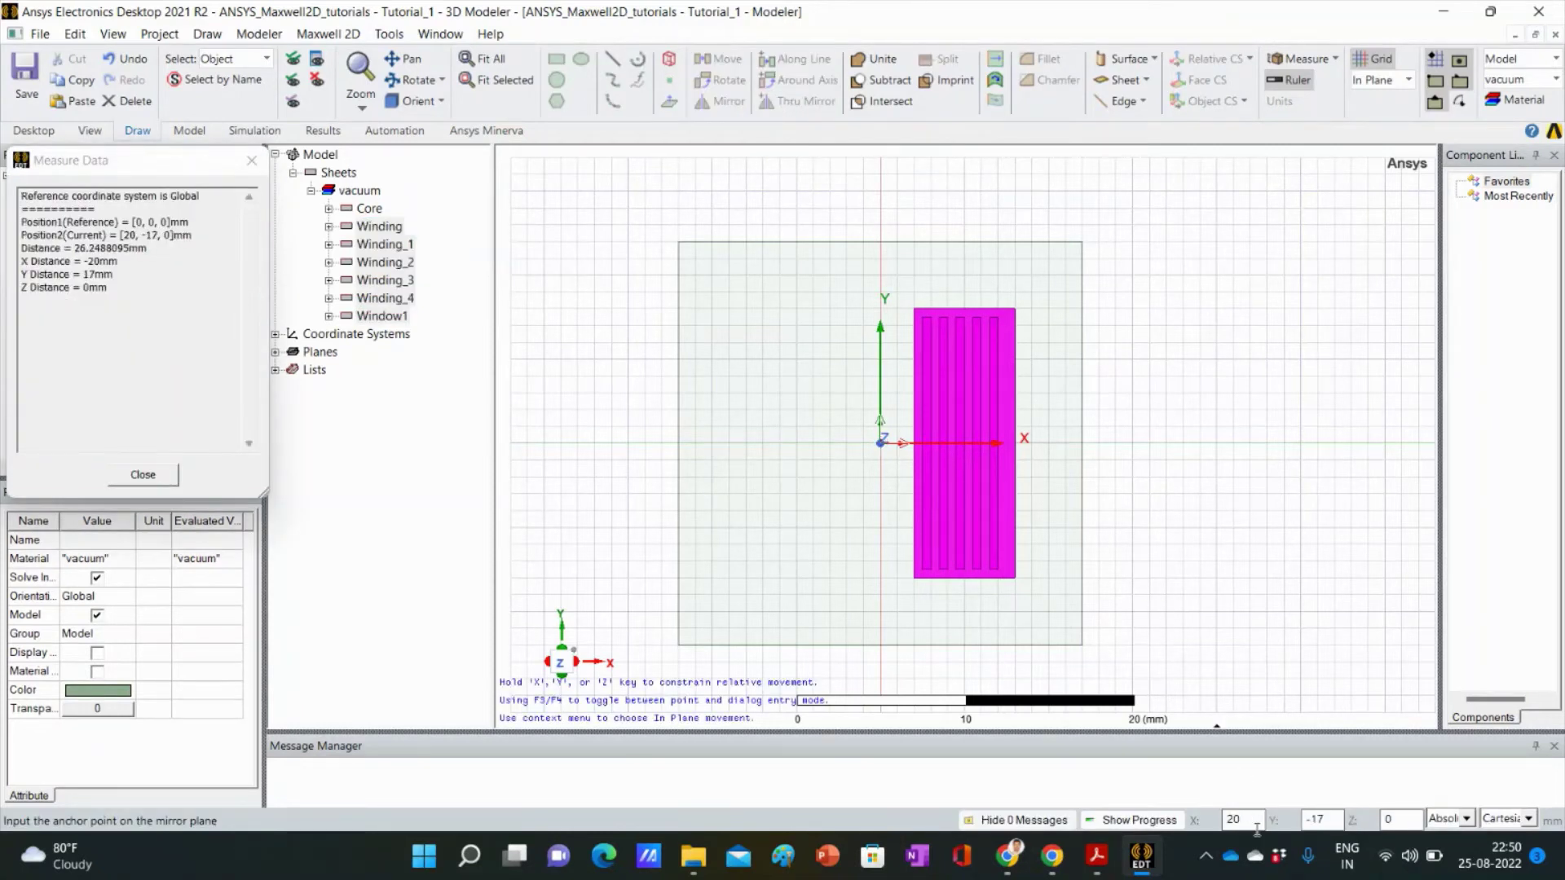
pyautogui.doubleClick(1255, 822)
pyautogui.press('BackSpace')
pyautogui.write('0')
pyautogui.press('Tab')
pyautogui.write('0')
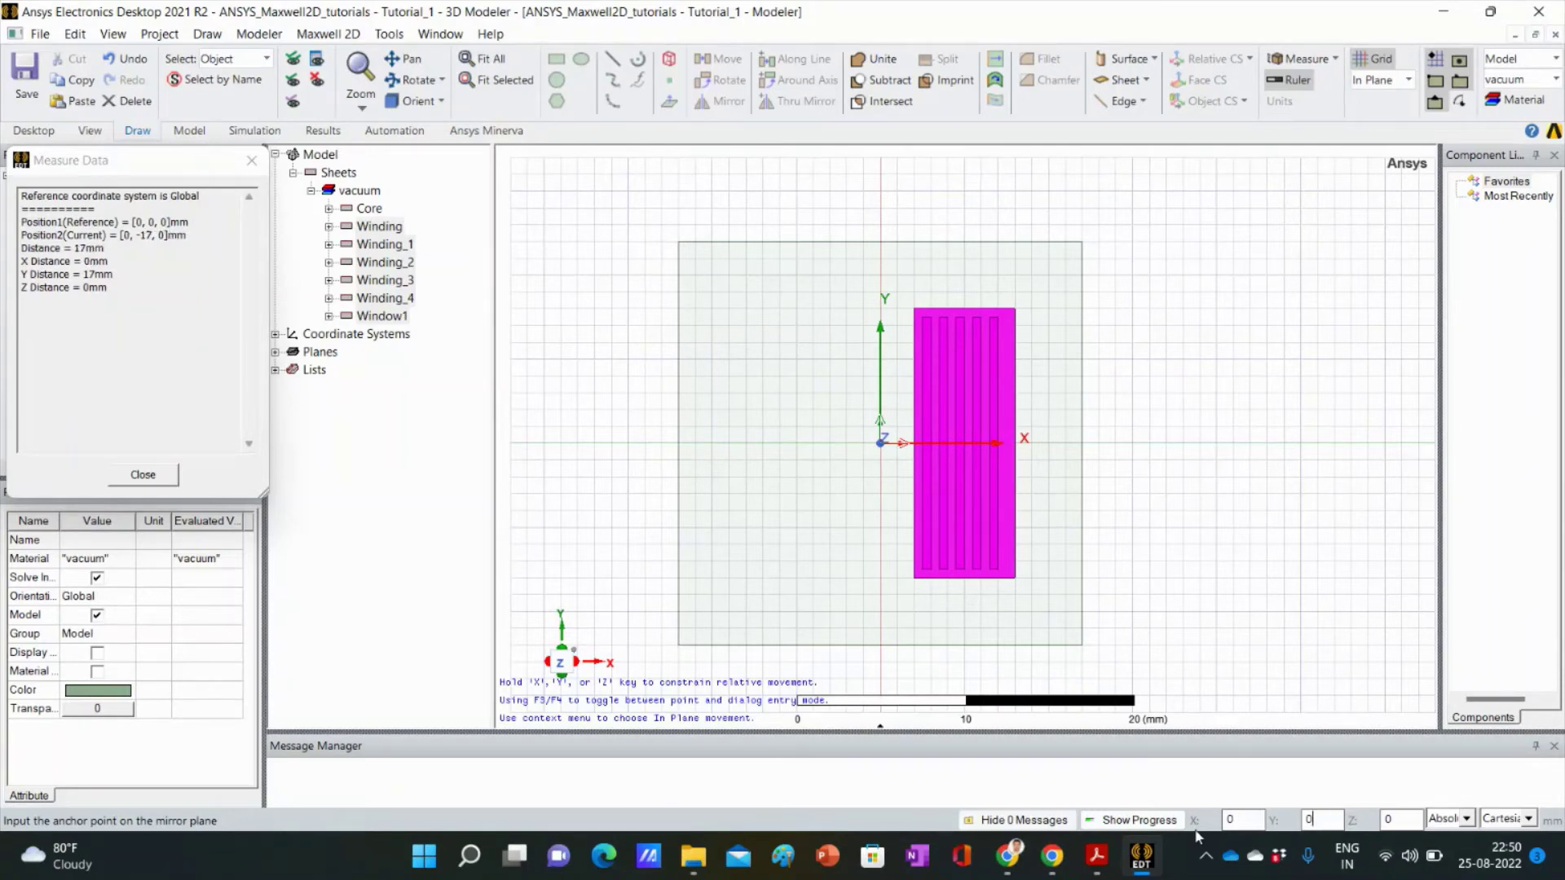
pyautogui.press('Tab')
pyautogui.press('Return')
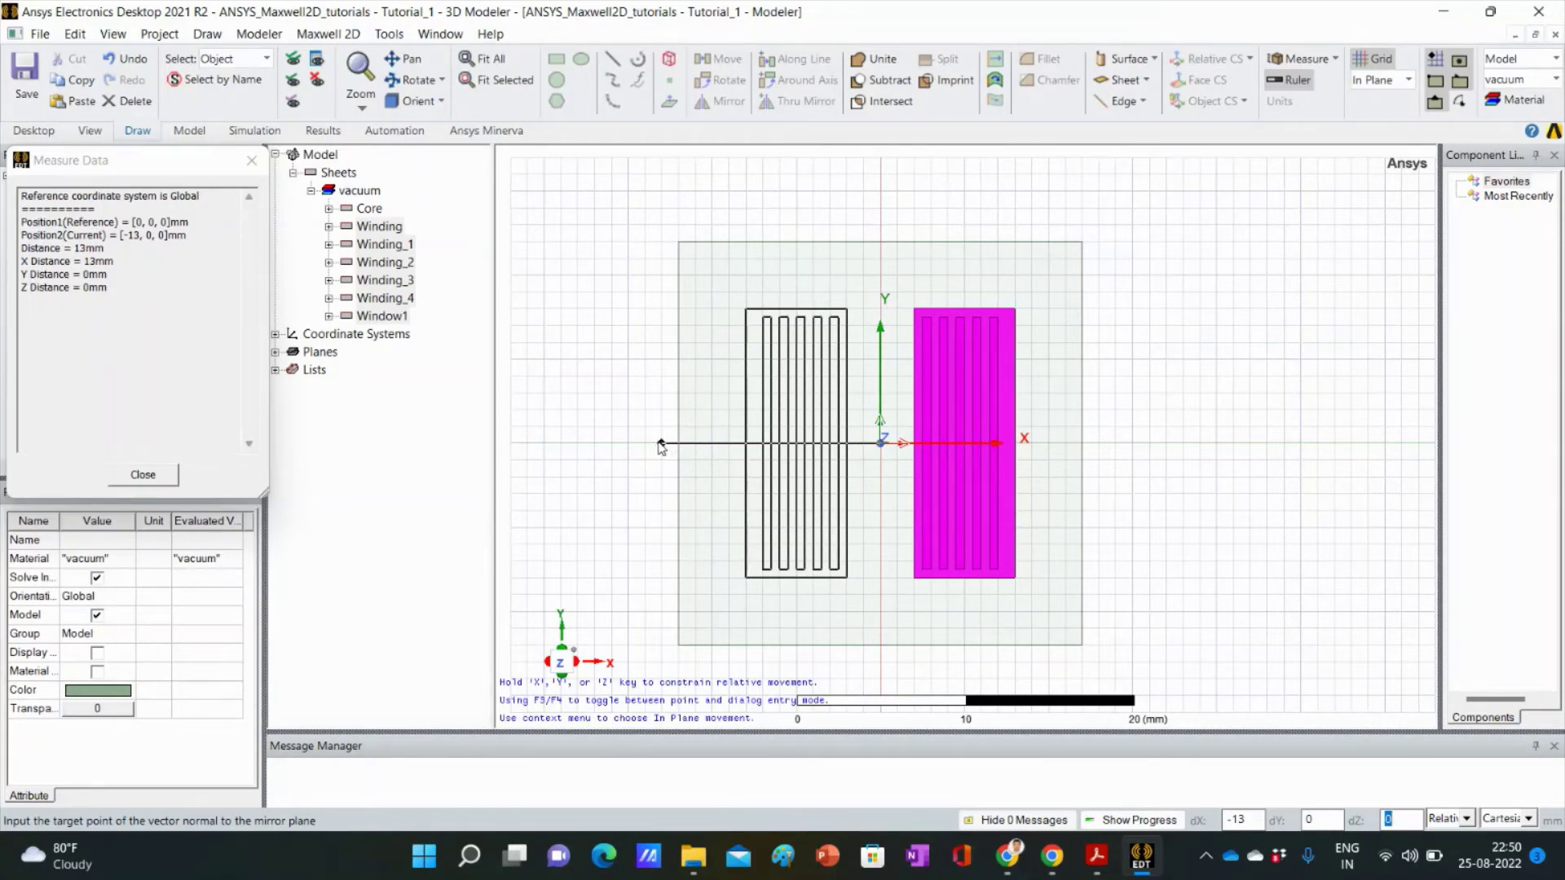
pyautogui.click(663, 447)
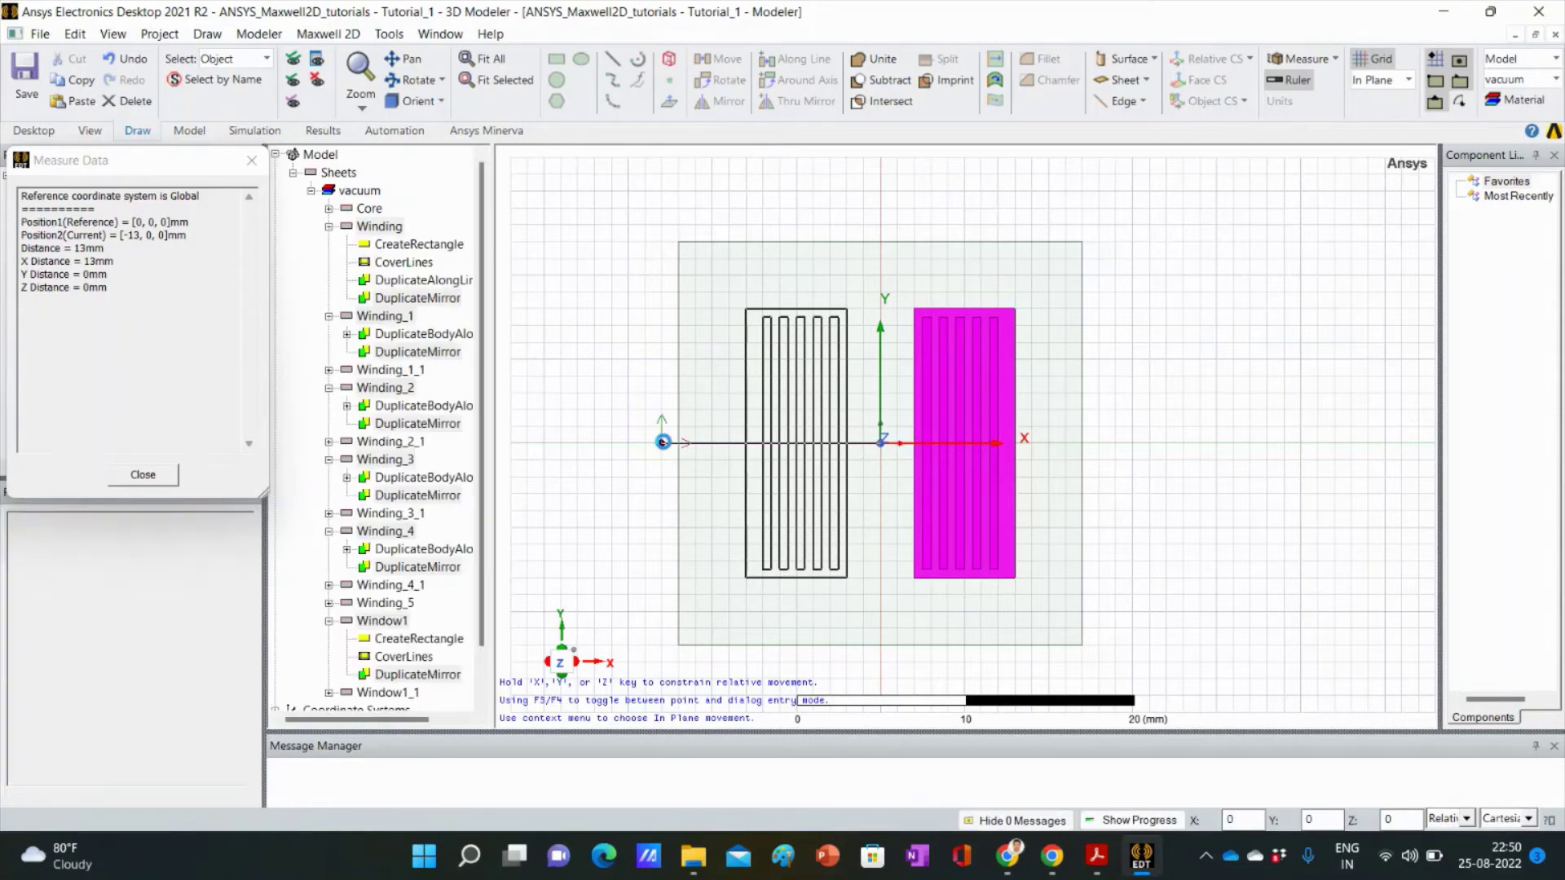
pyautogui.click(1184, 552)
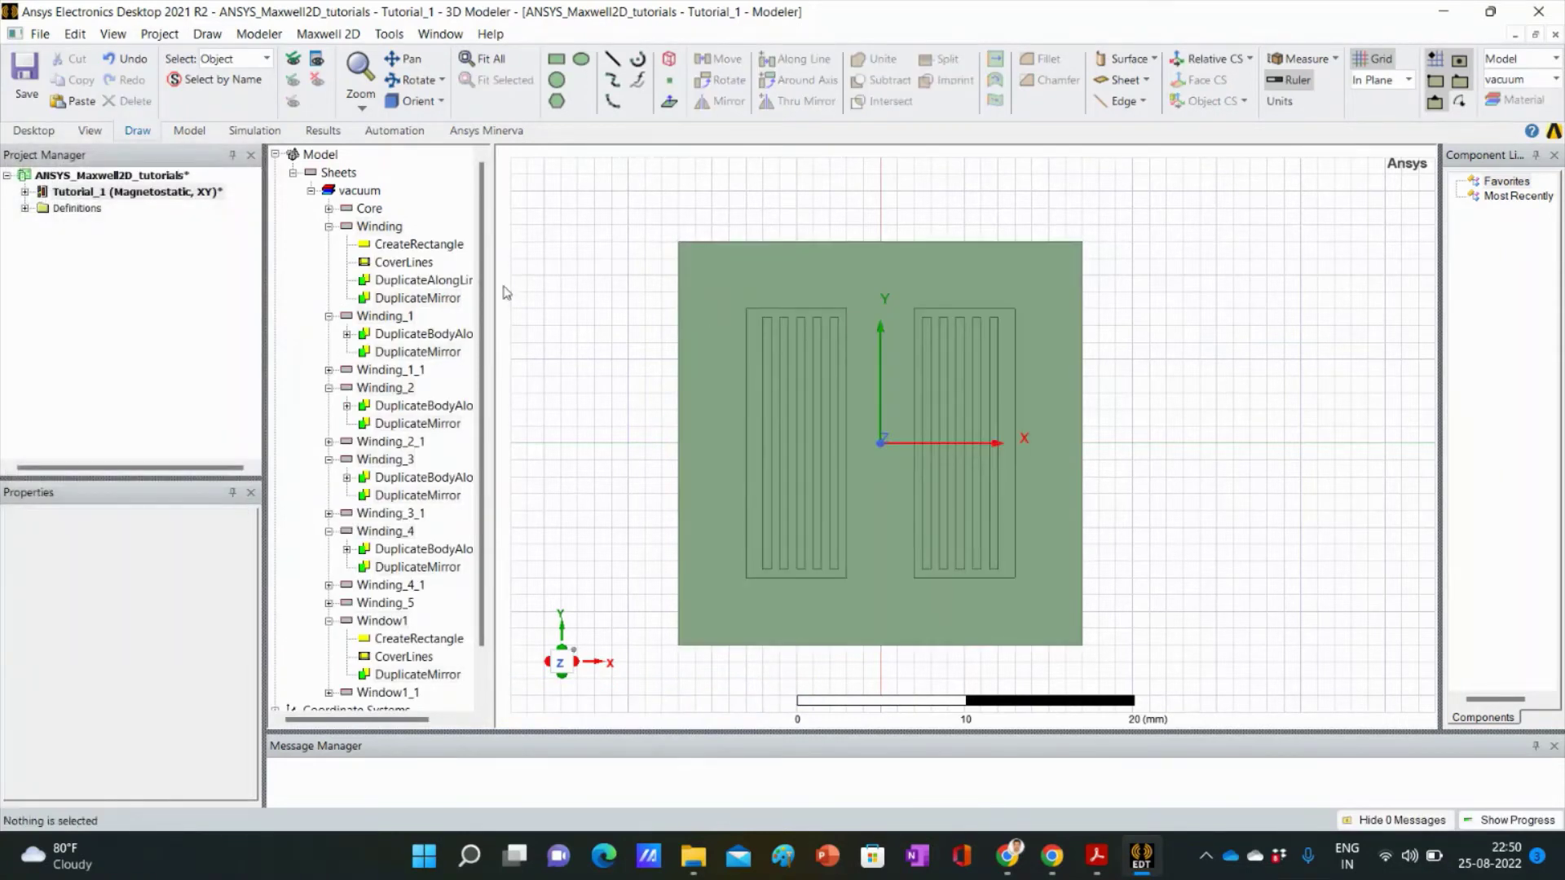
# Step: Collapse the operation histories of the Winding conductors and Window1 in the model tree
pyautogui.click(329, 227)
pyautogui.click(329, 245)
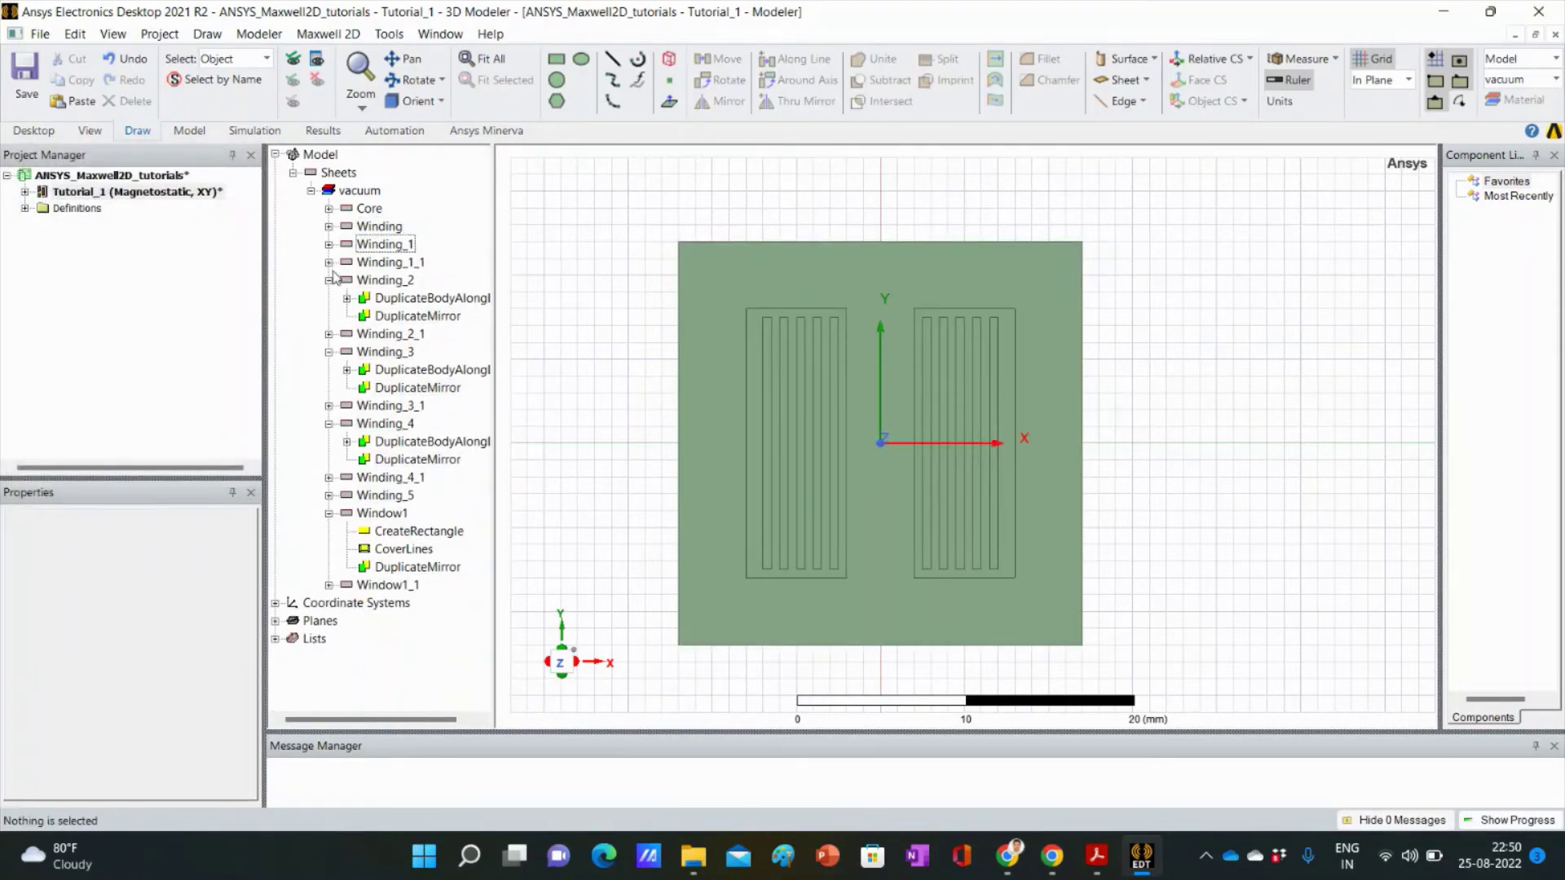
pyautogui.click(329, 281)
pyautogui.click(330, 316)
pyautogui.click(329, 352)
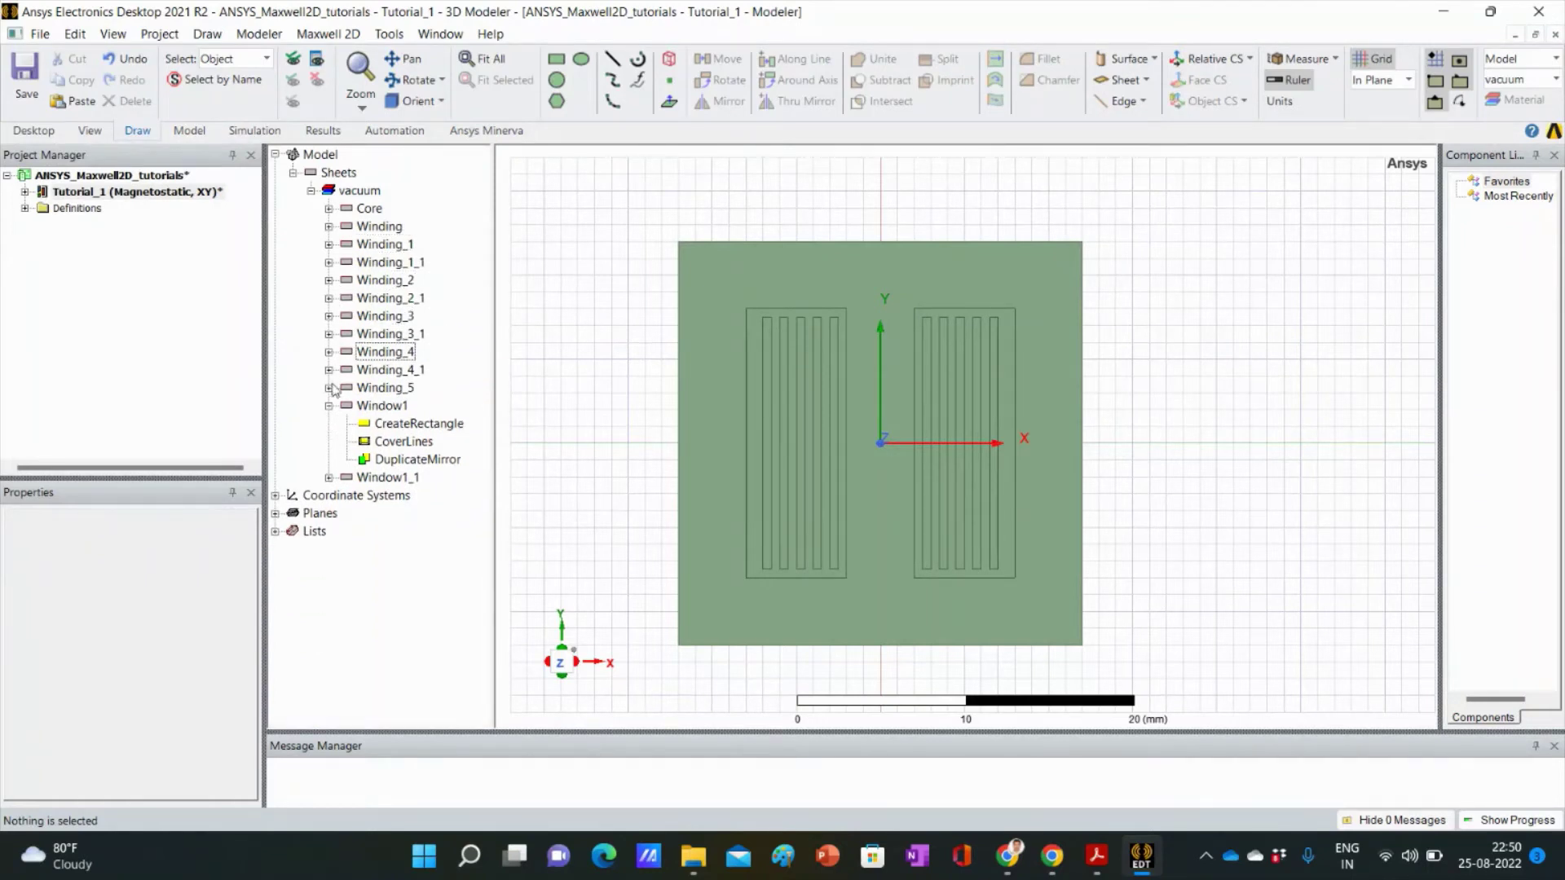
pyautogui.click(330, 406)
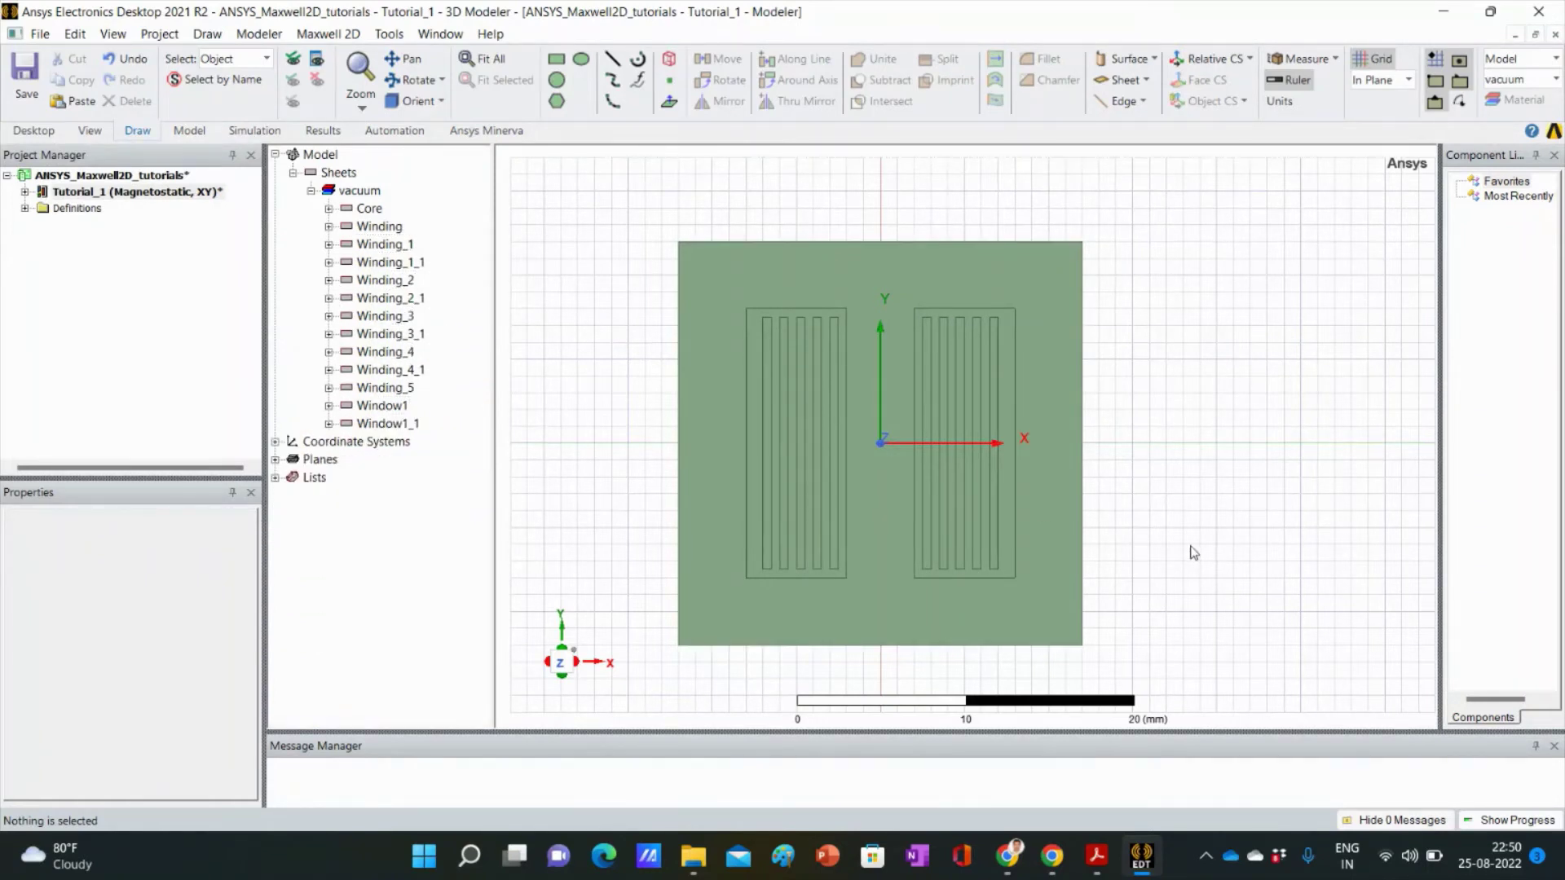
# Step: Compare the mirrored geometry with the core and window layout in trfdrawing1.pdf in Acrobat Reader, and return to the Ansys model
pyautogui.moveTo(1096, 856)
pyautogui.click(1192, 781)
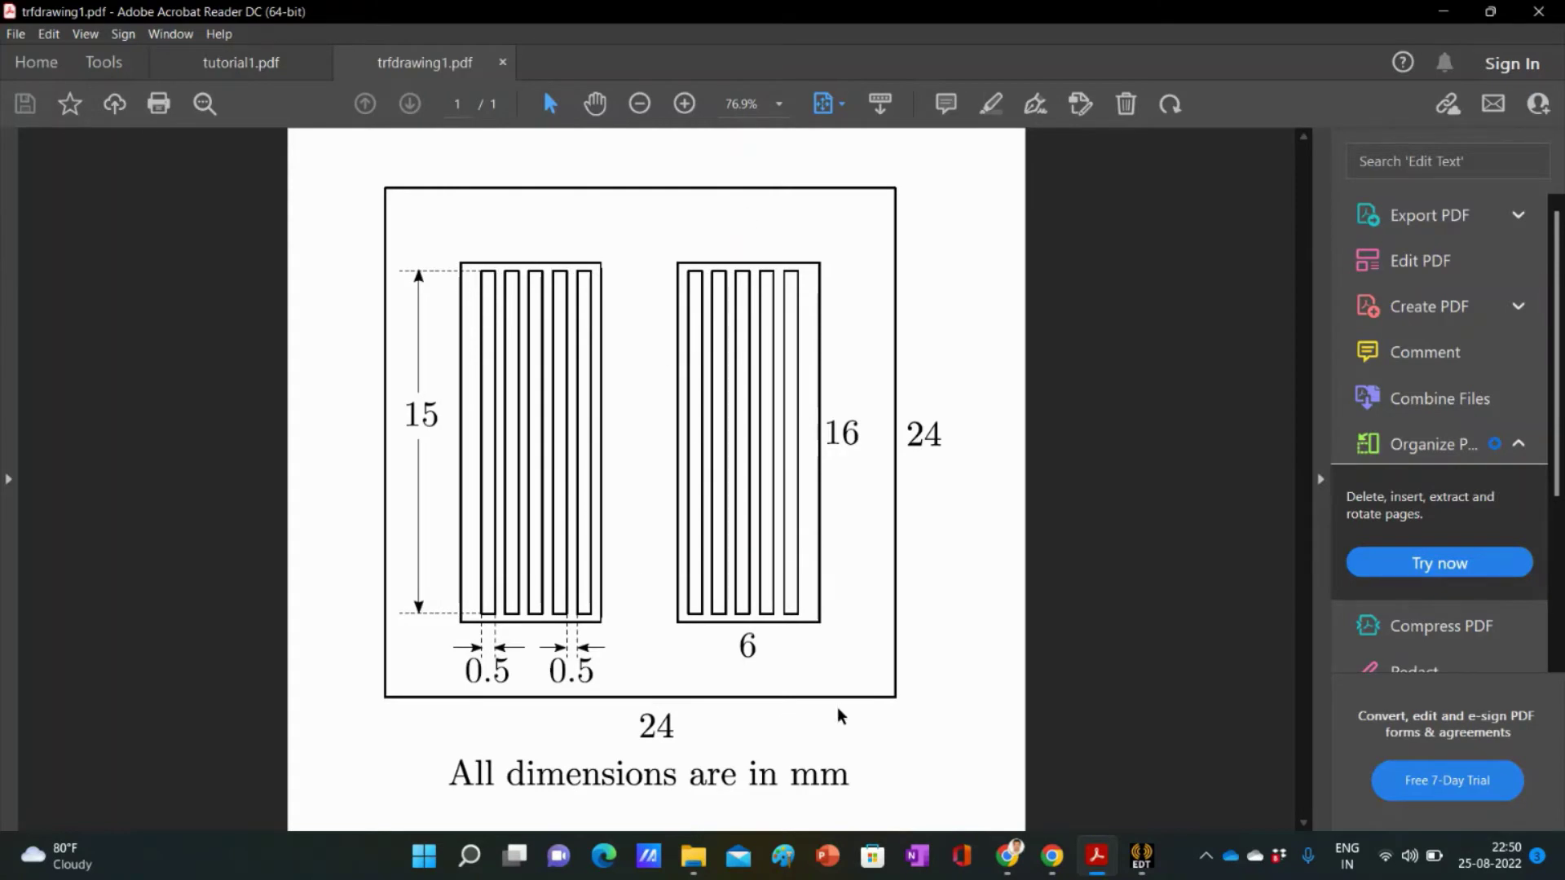
pyautogui.hotkey('alt', 'Tab')
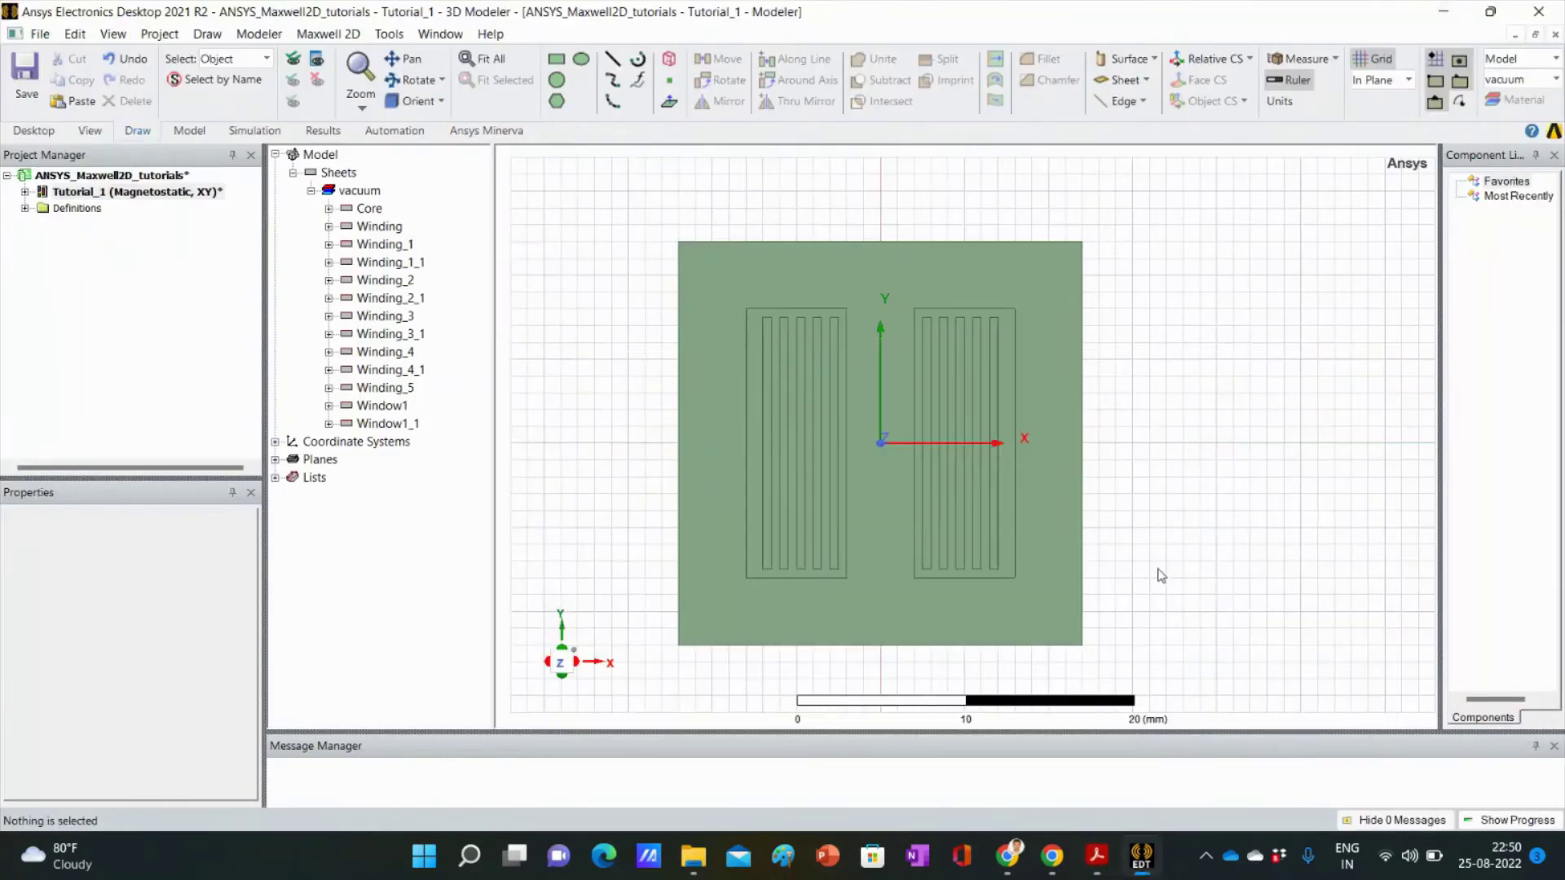
pyautogui.click(368, 209)
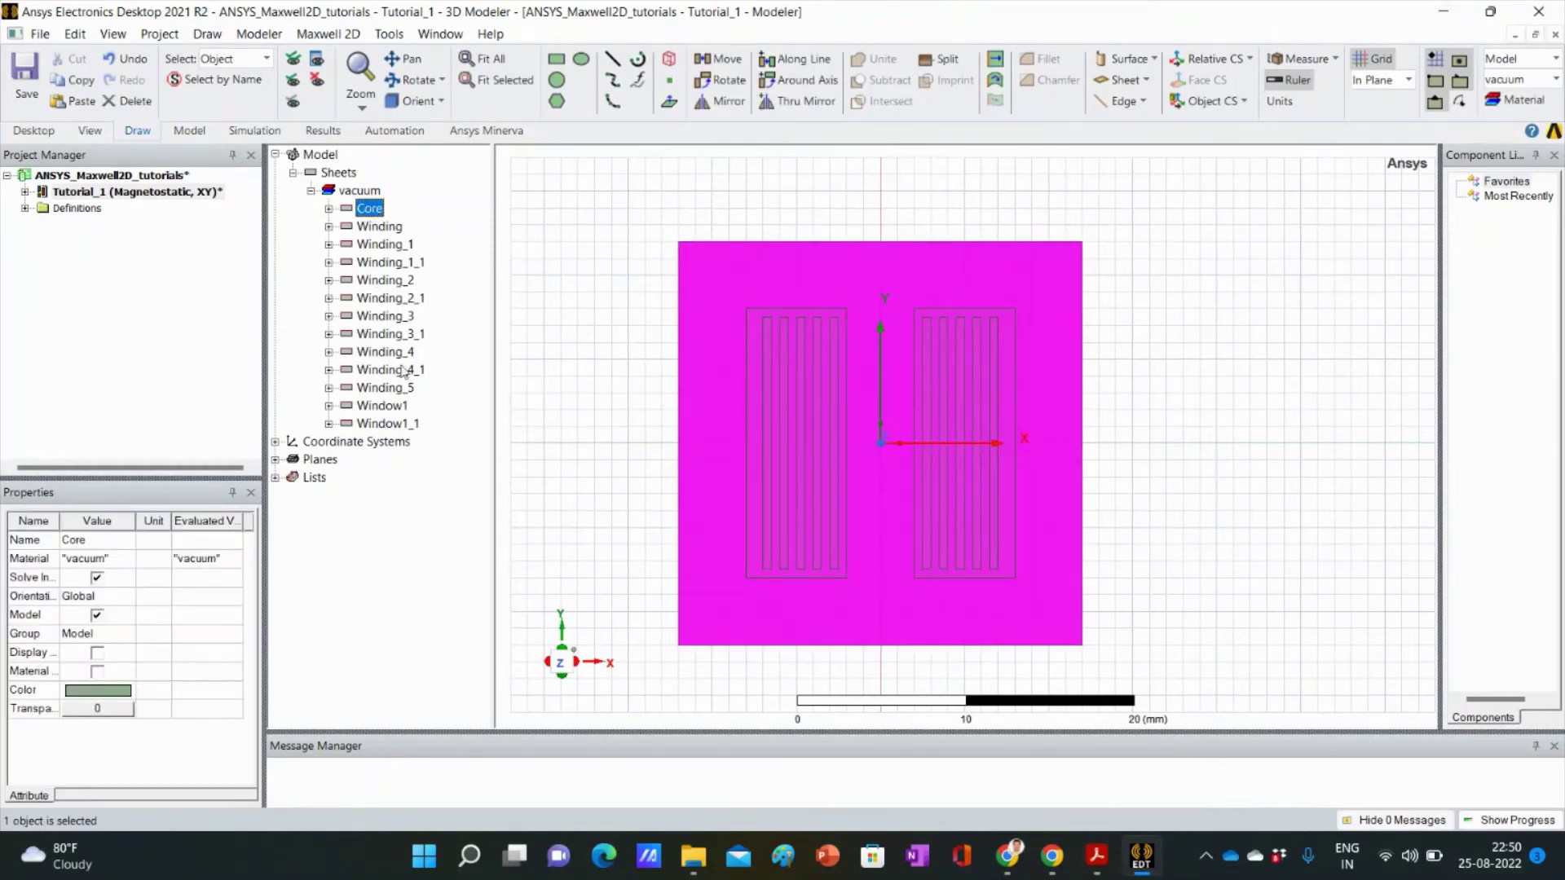
pyautogui.keyDown('ctrl'); pyautogui.click(379, 406); pyautogui.keyUp('ctrl')
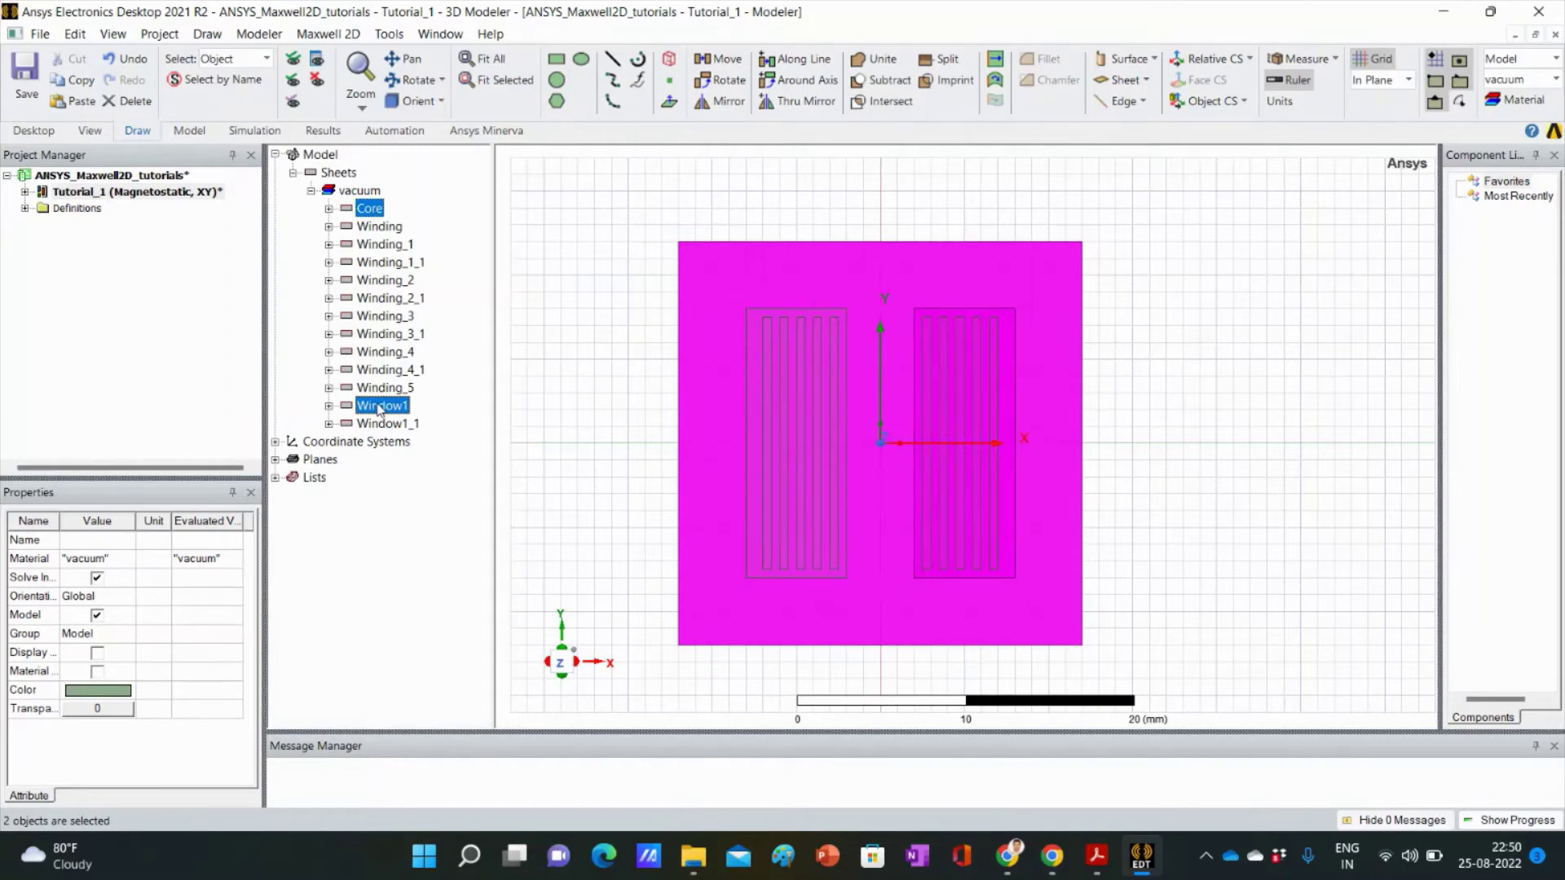
pyautogui.click(501, 497)
# Step: Rename the mirrored window sheet Window1_1 as Window2
pyautogui.click(380, 425)
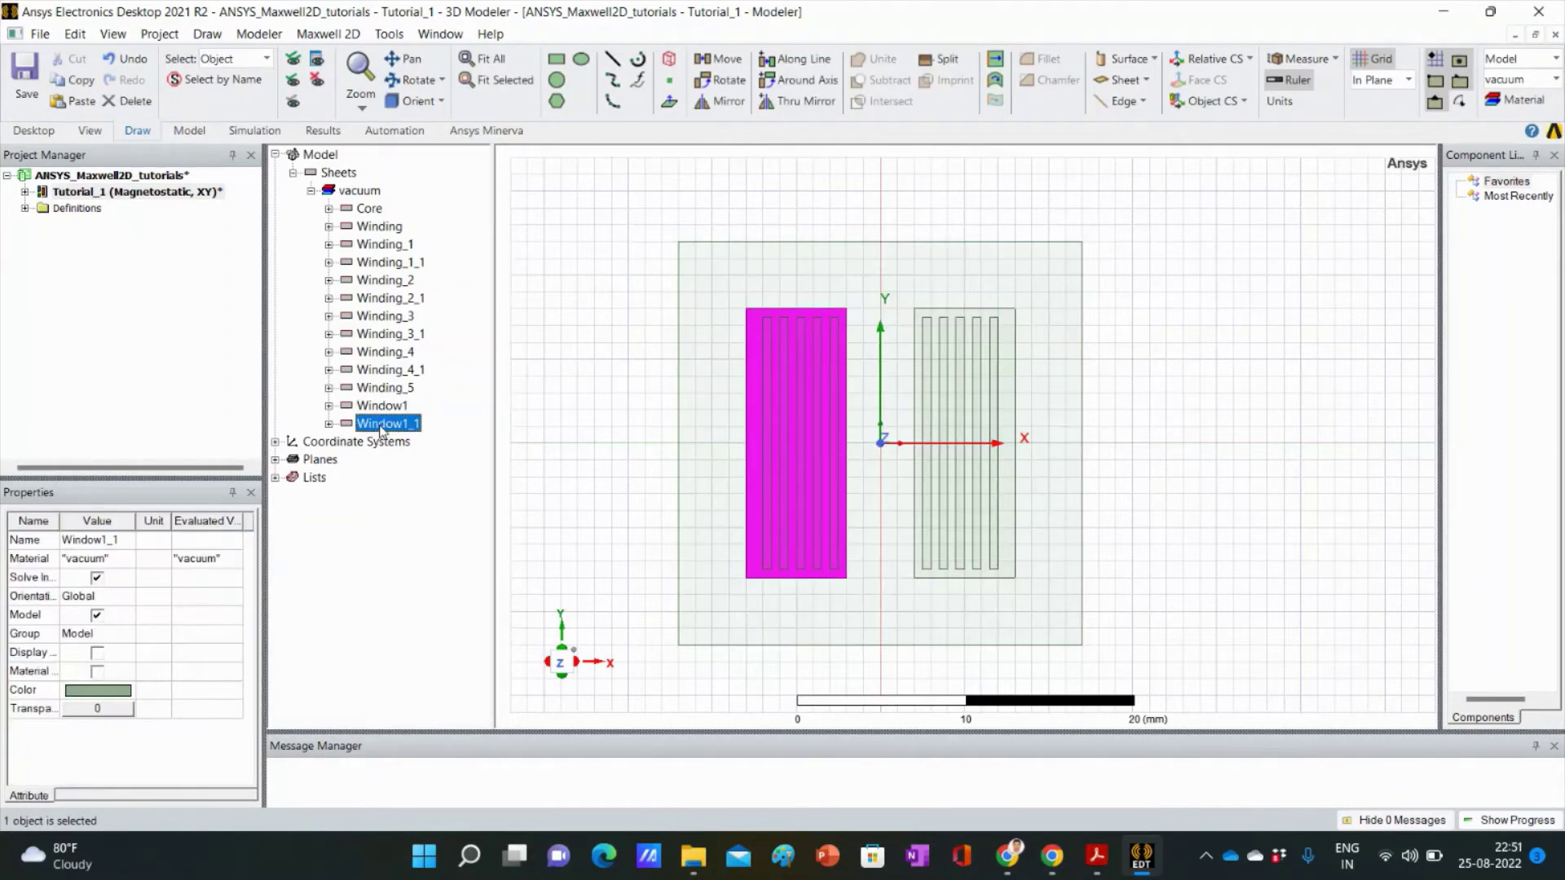
pyautogui.click(123, 542)
pyautogui.click(123, 543)
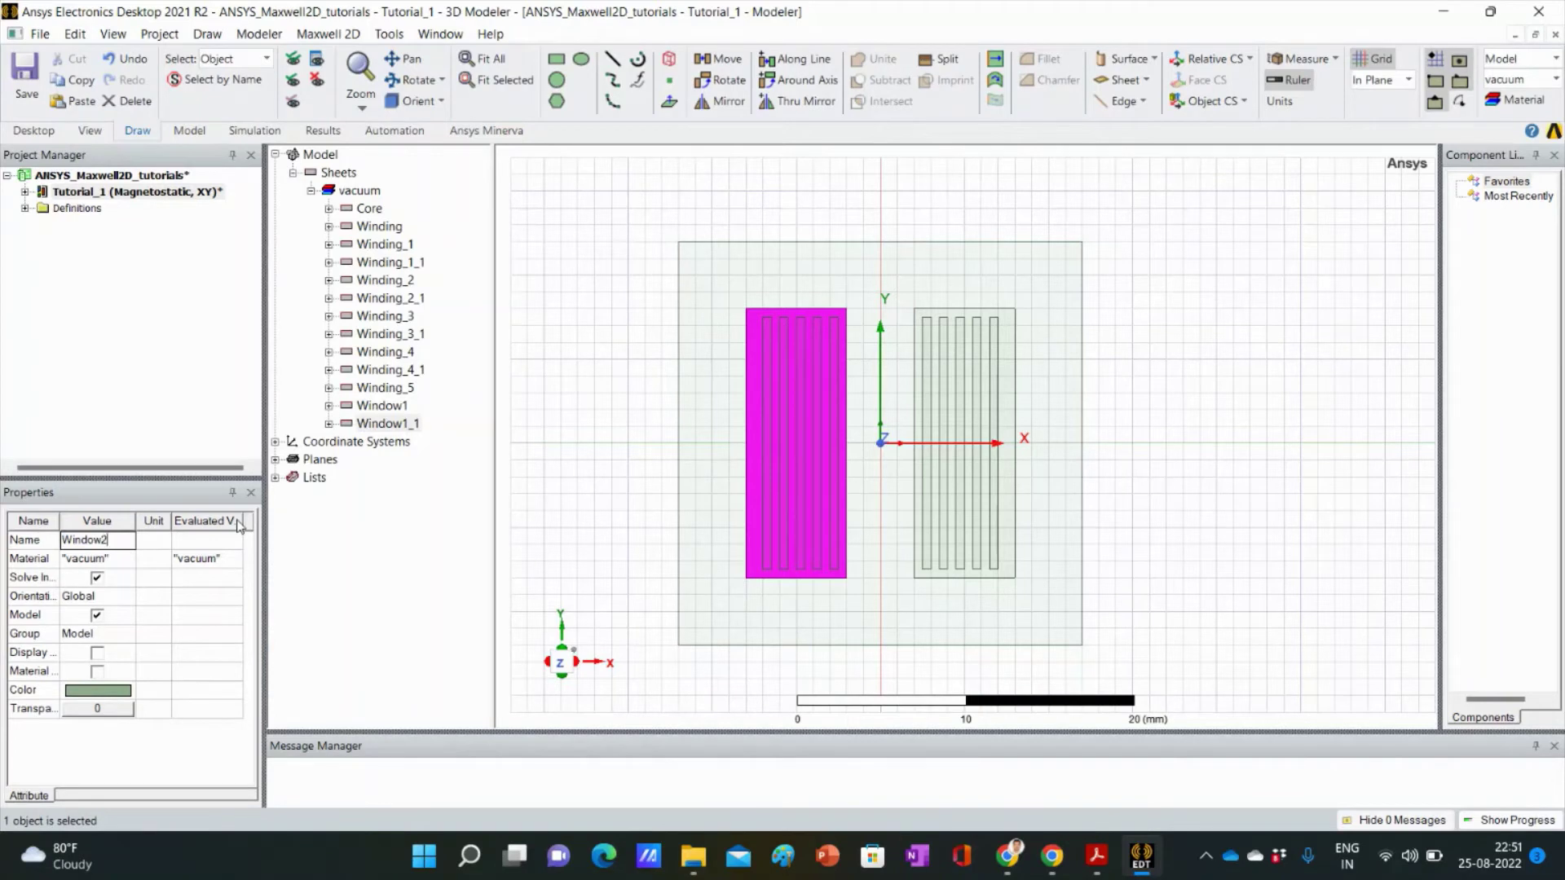
pyautogui.click(435, 330)
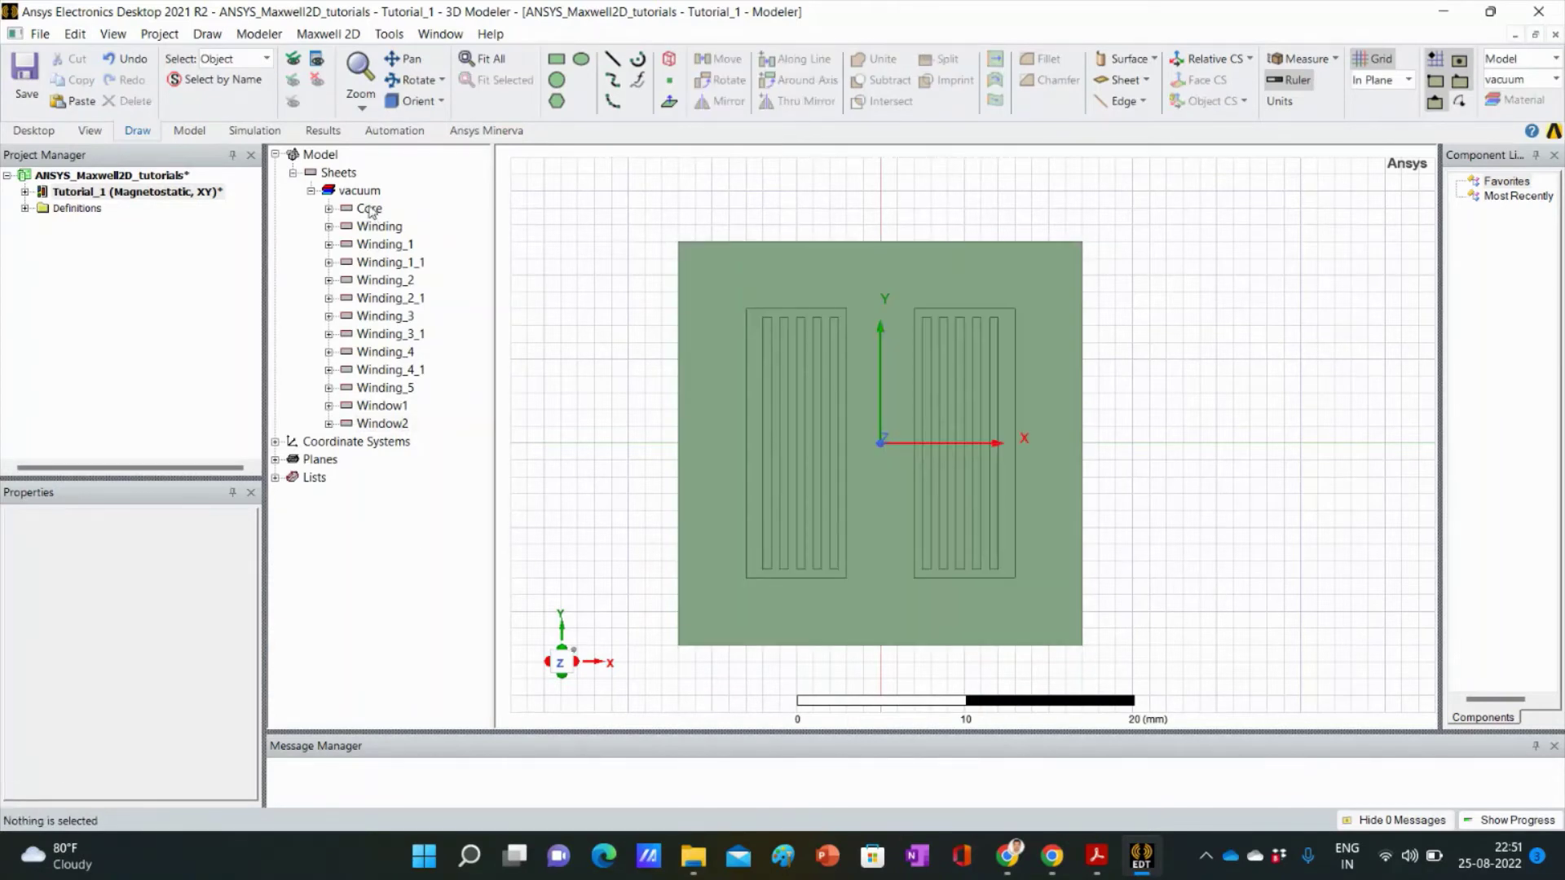
# Step: Subtract Window1 and Window2 from Core without cloning the tool objects, and collapse Core's operation history in the model tree
pyautogui.click(369, 209)
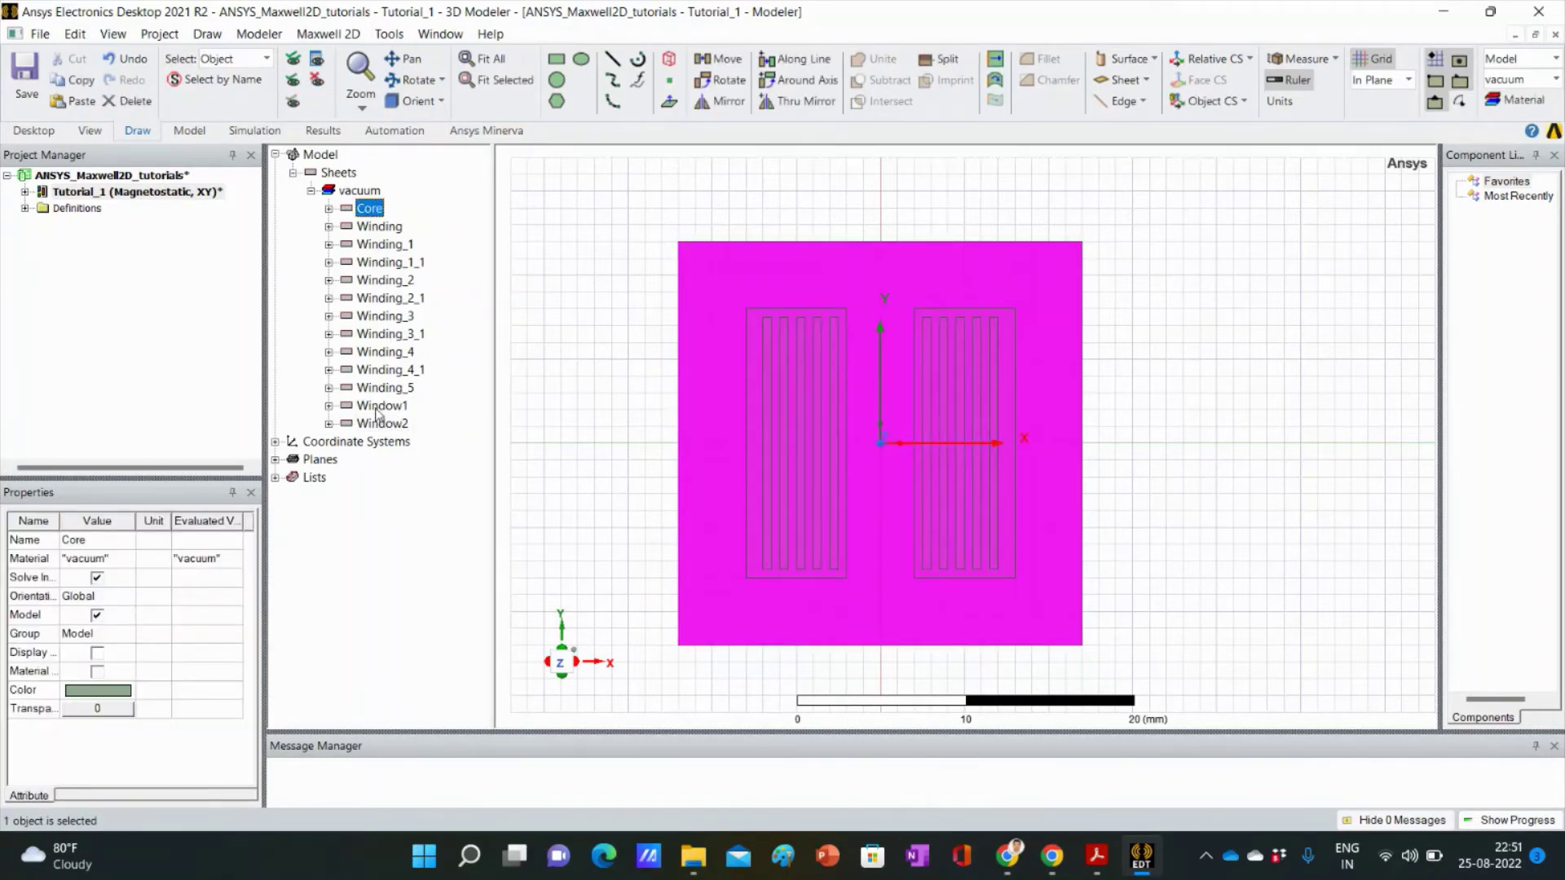
pyautogui.keyDown('ctrl'); pyautogui.click(380, 407); pyautogui.keyUp('ctrl')
pyautogui.keyDown('ctrl'); pyautogui.click(379, 425); pyautogui.keyUp('ctrl')
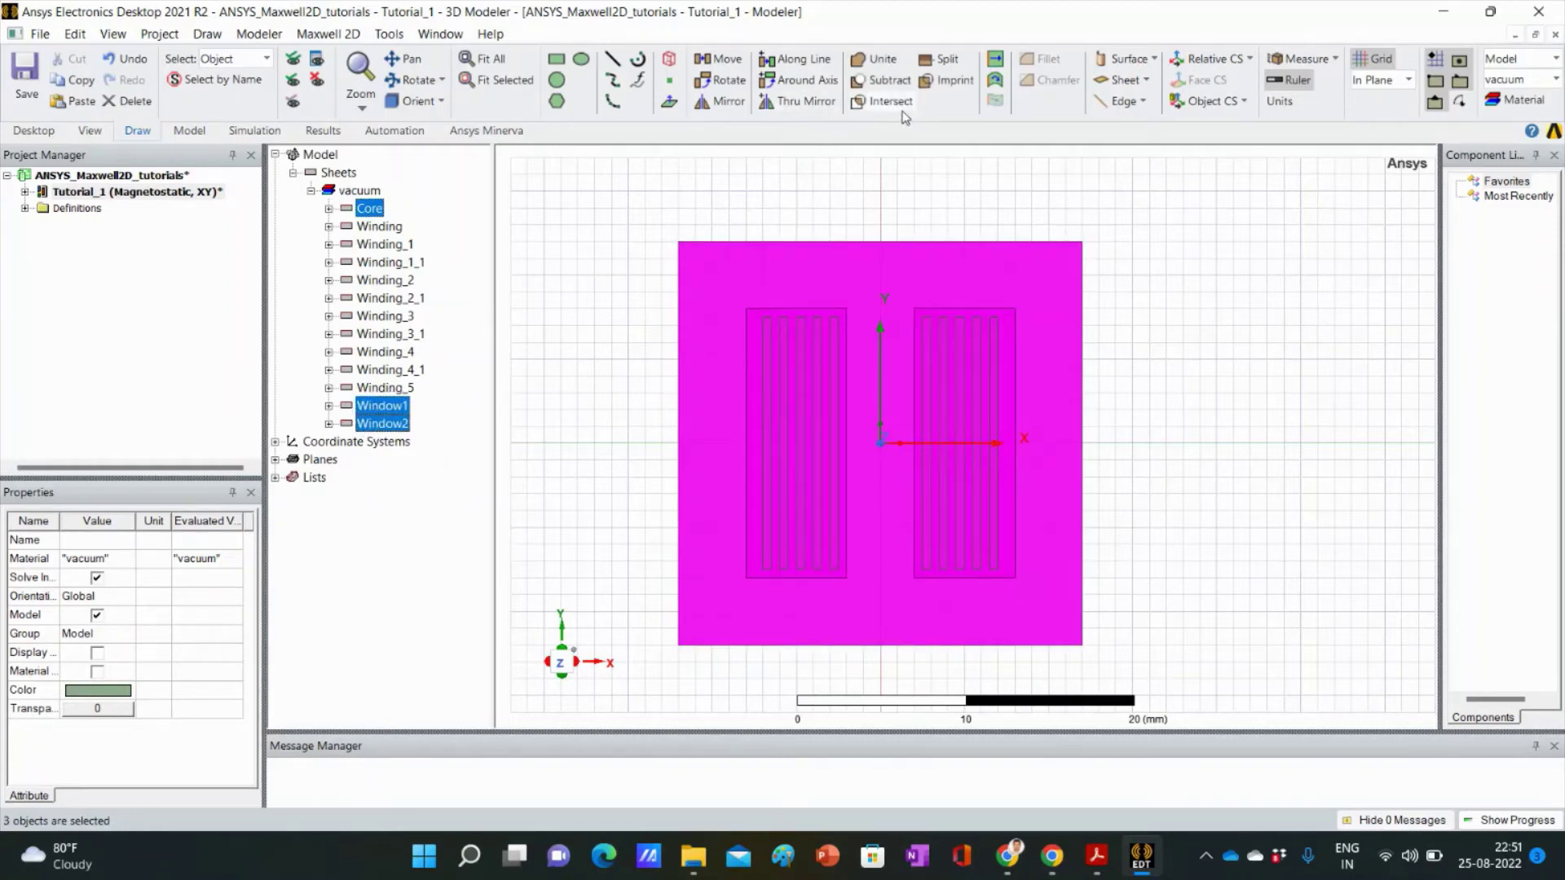
pyautogui.click(882, 79)
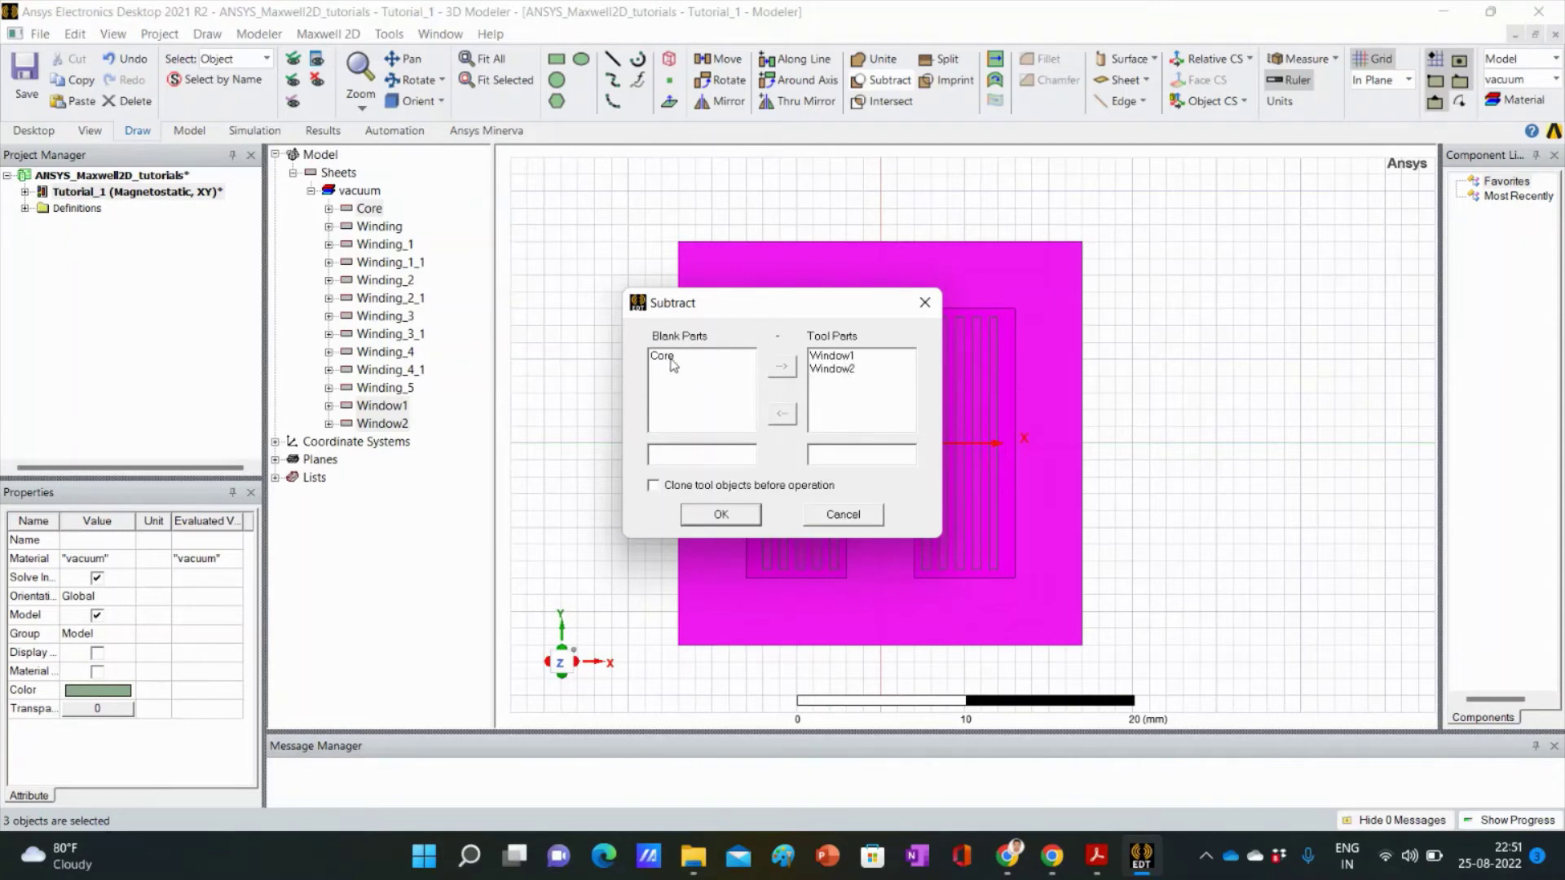
pyautogui.click(722, 515)
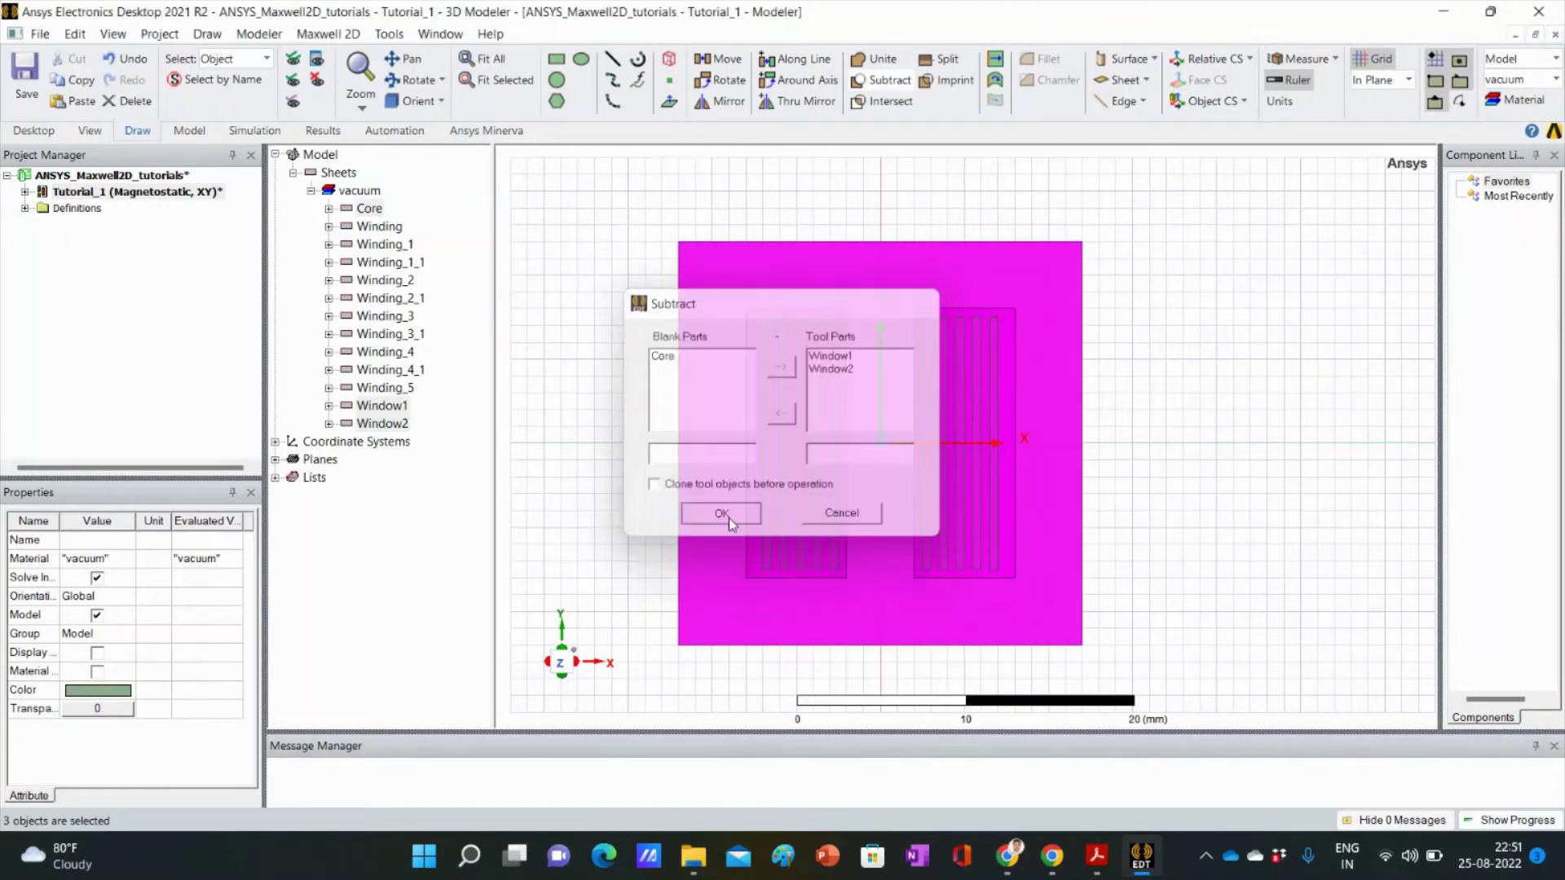
pyautogui.click(1190, 539)
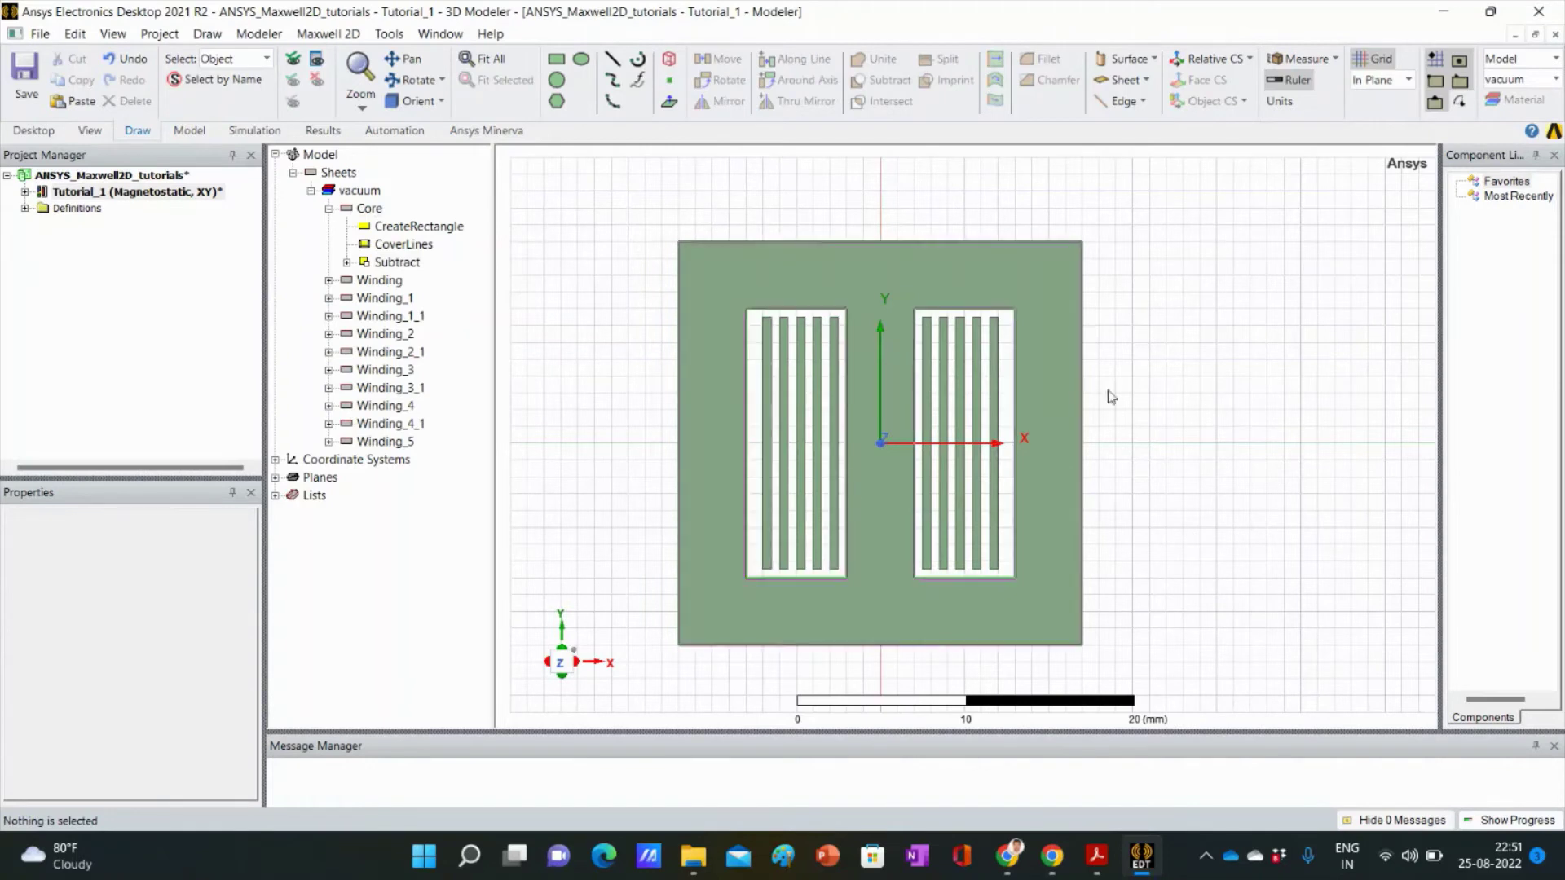
pyautogui.click(329, 208)
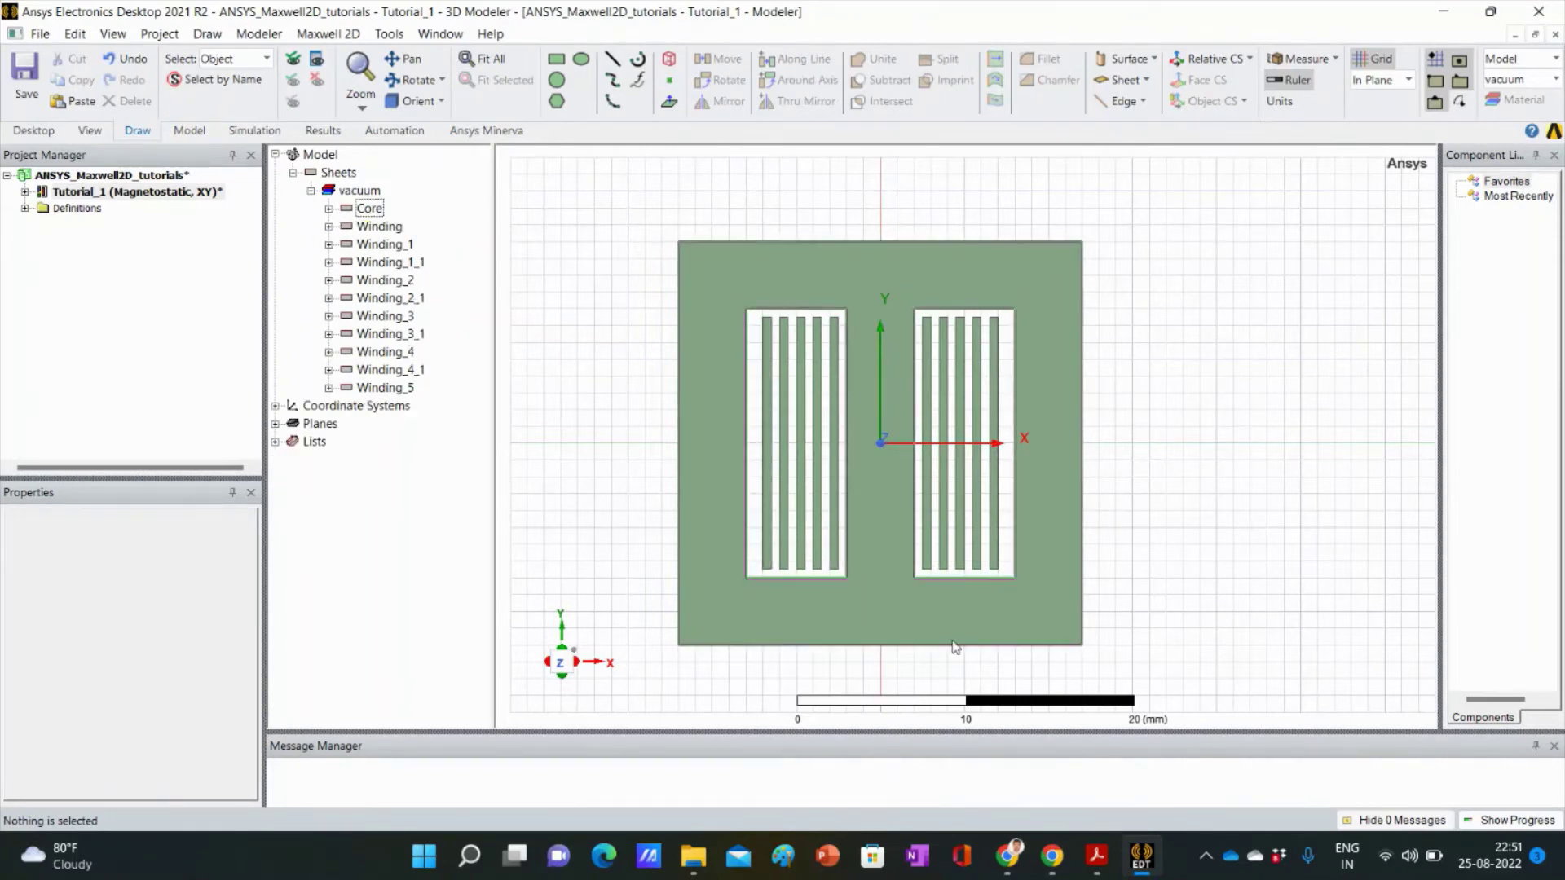
# Step: Check the core layout against trfdrawing1.pdf in Acrobat Reader, return to the Ansys model, and measure the Core's face area
pyautogui.click(1191, 779)
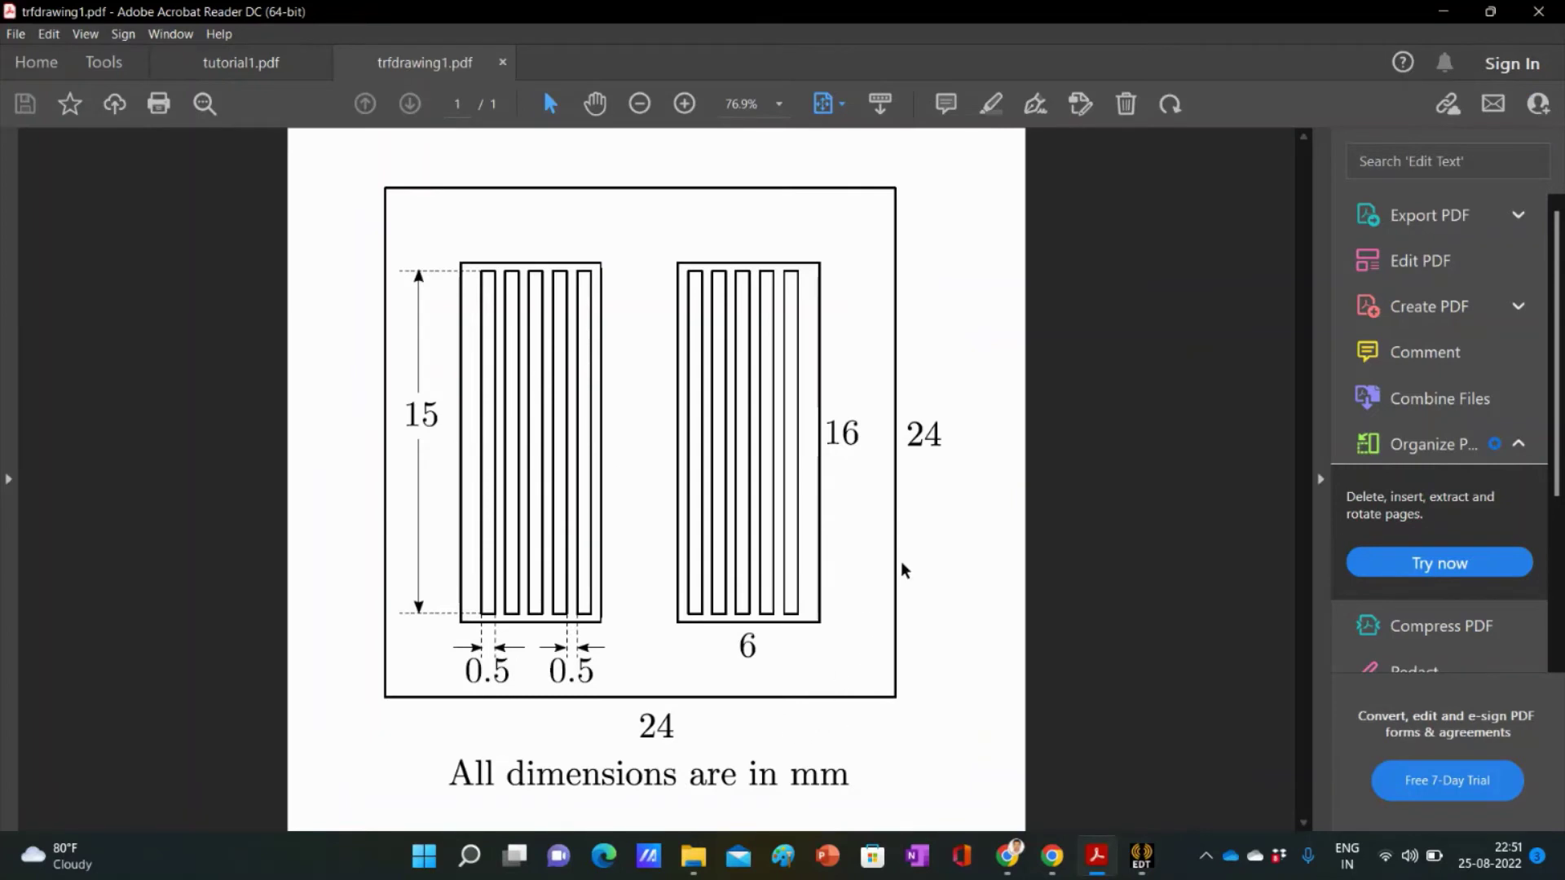
pyautogui.click(1443, 13)
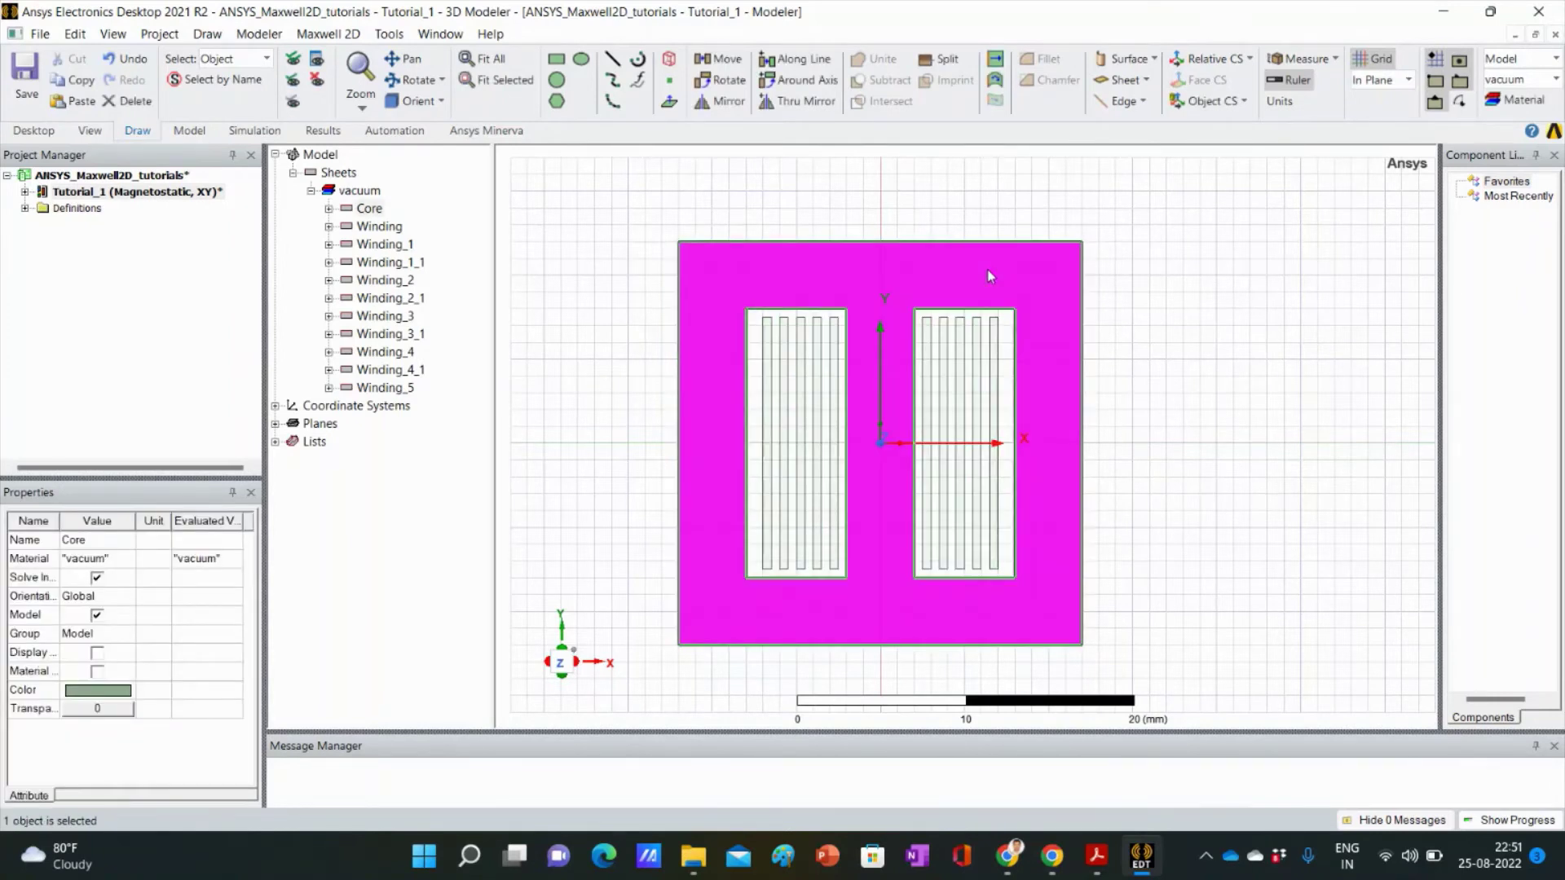
pyautogui.click(1335, 59)
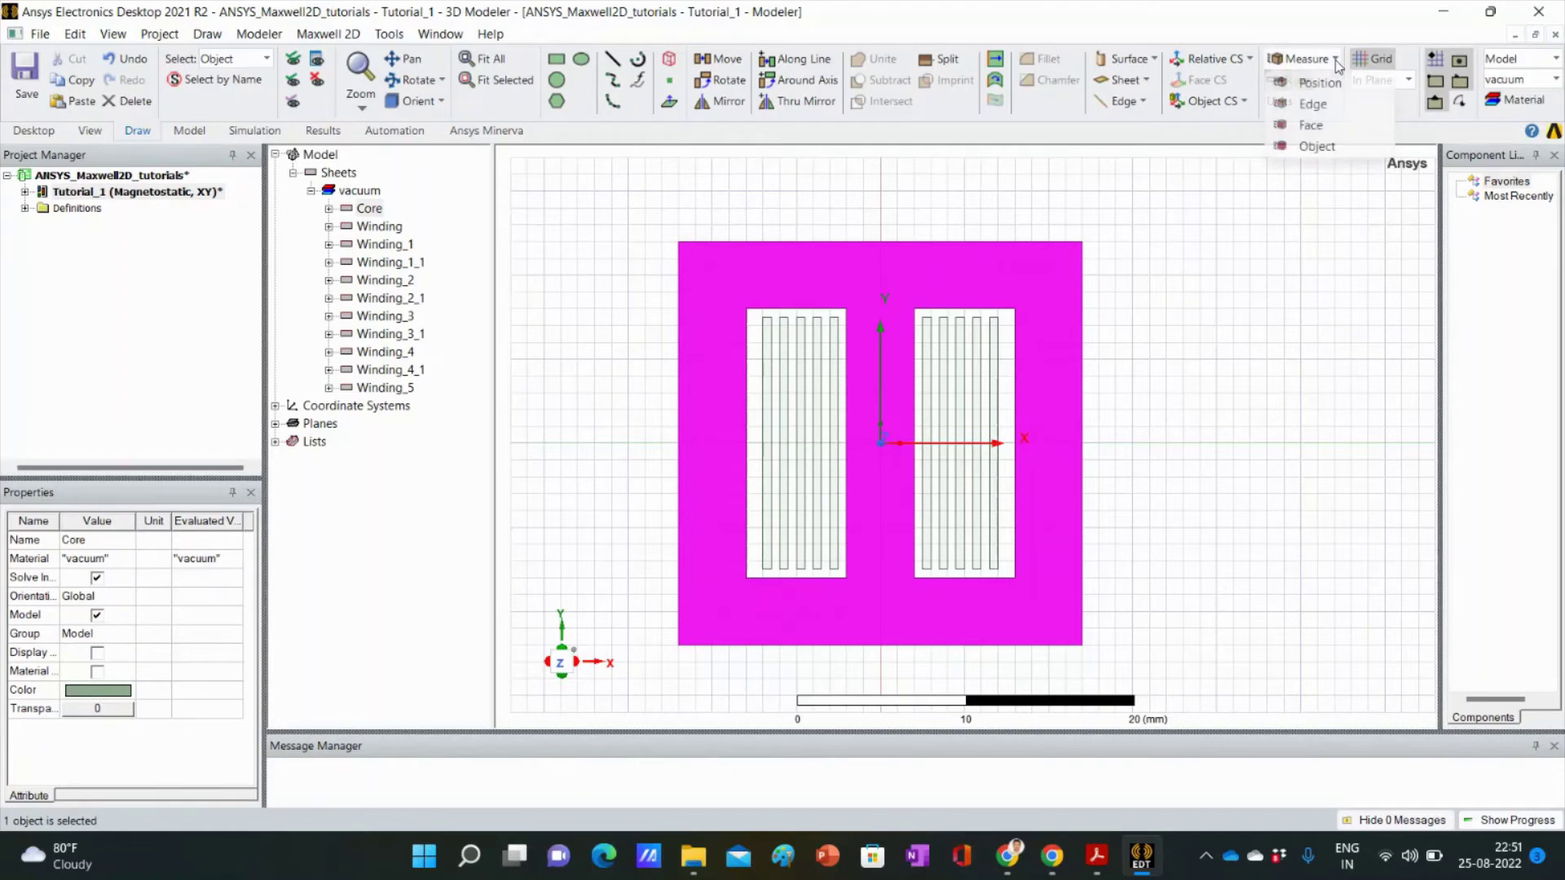
pyautogui.click(1324, 125)
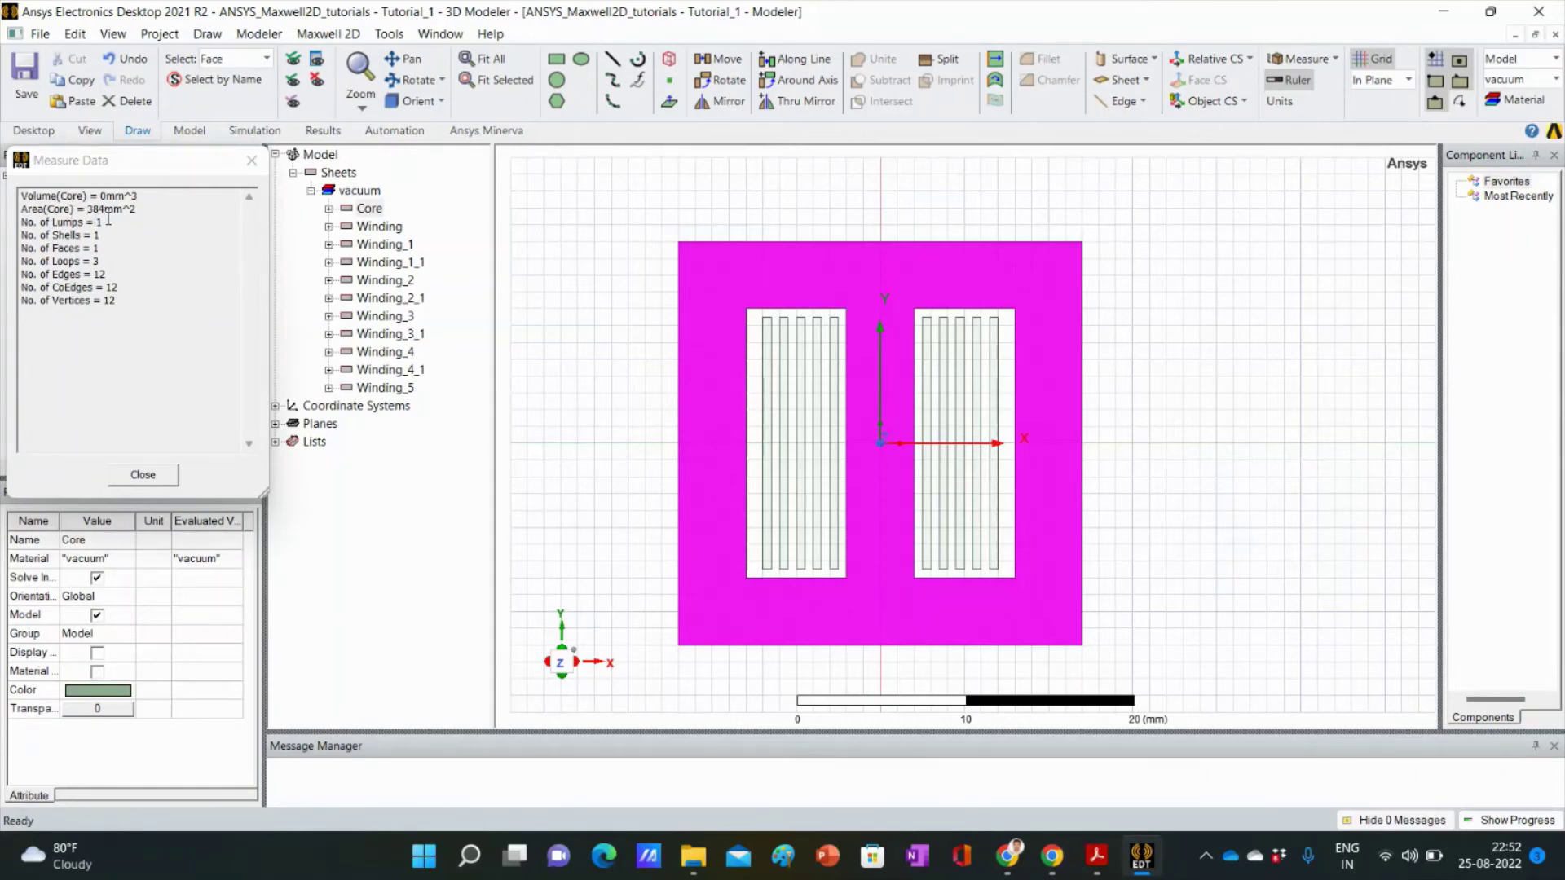
# Step: Measure the faces of all five conductors in the positive-X window, review the measurement data, and close it
pyautogui.scroll(2, 952, 359)
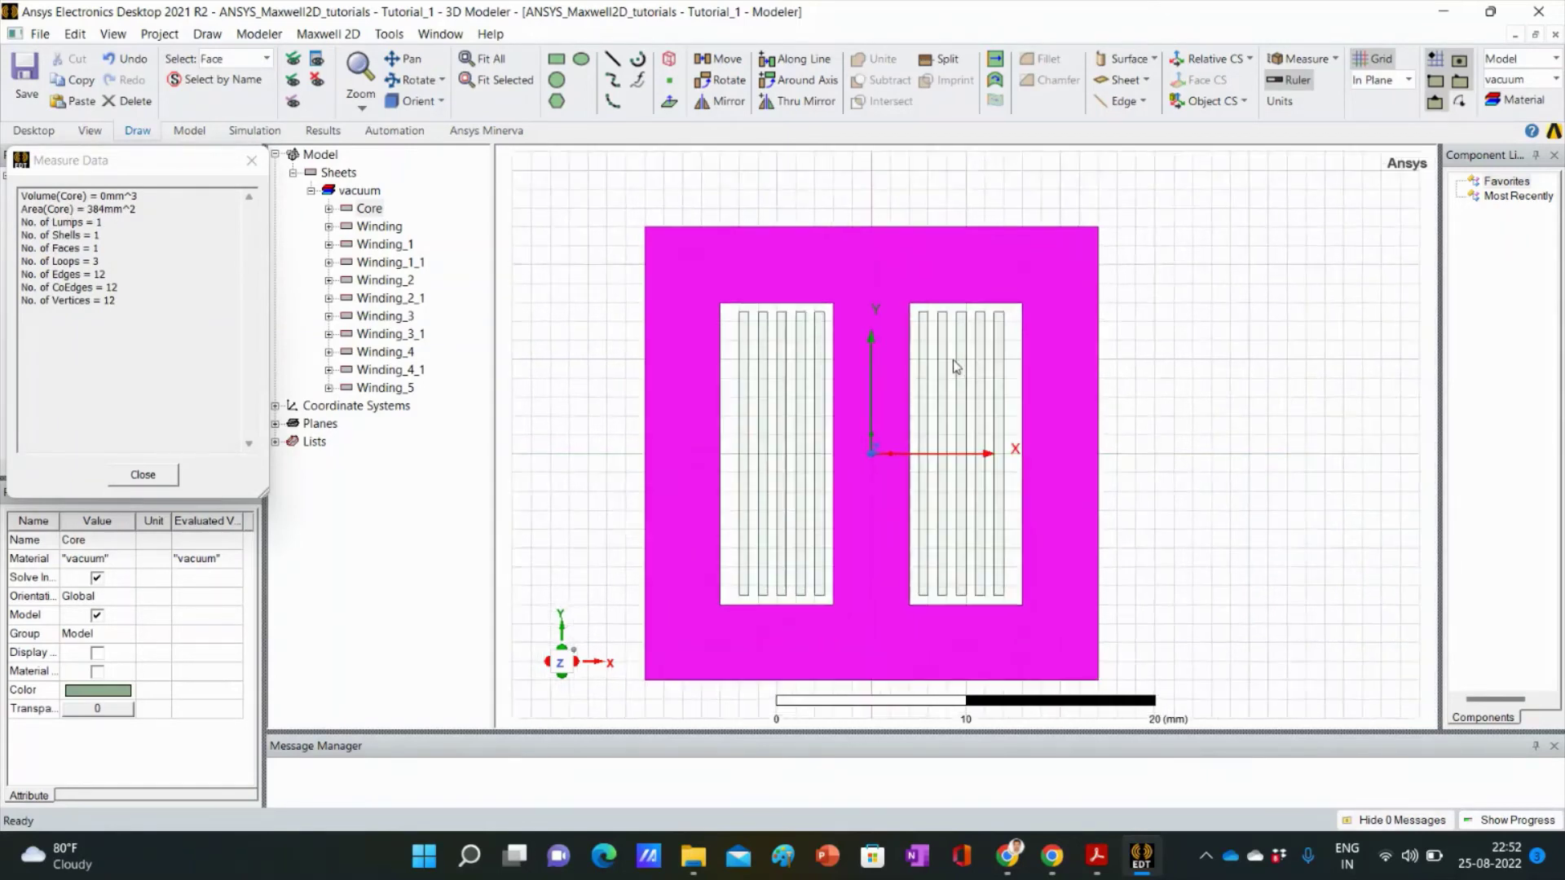
pyautogui.click(922, 371)
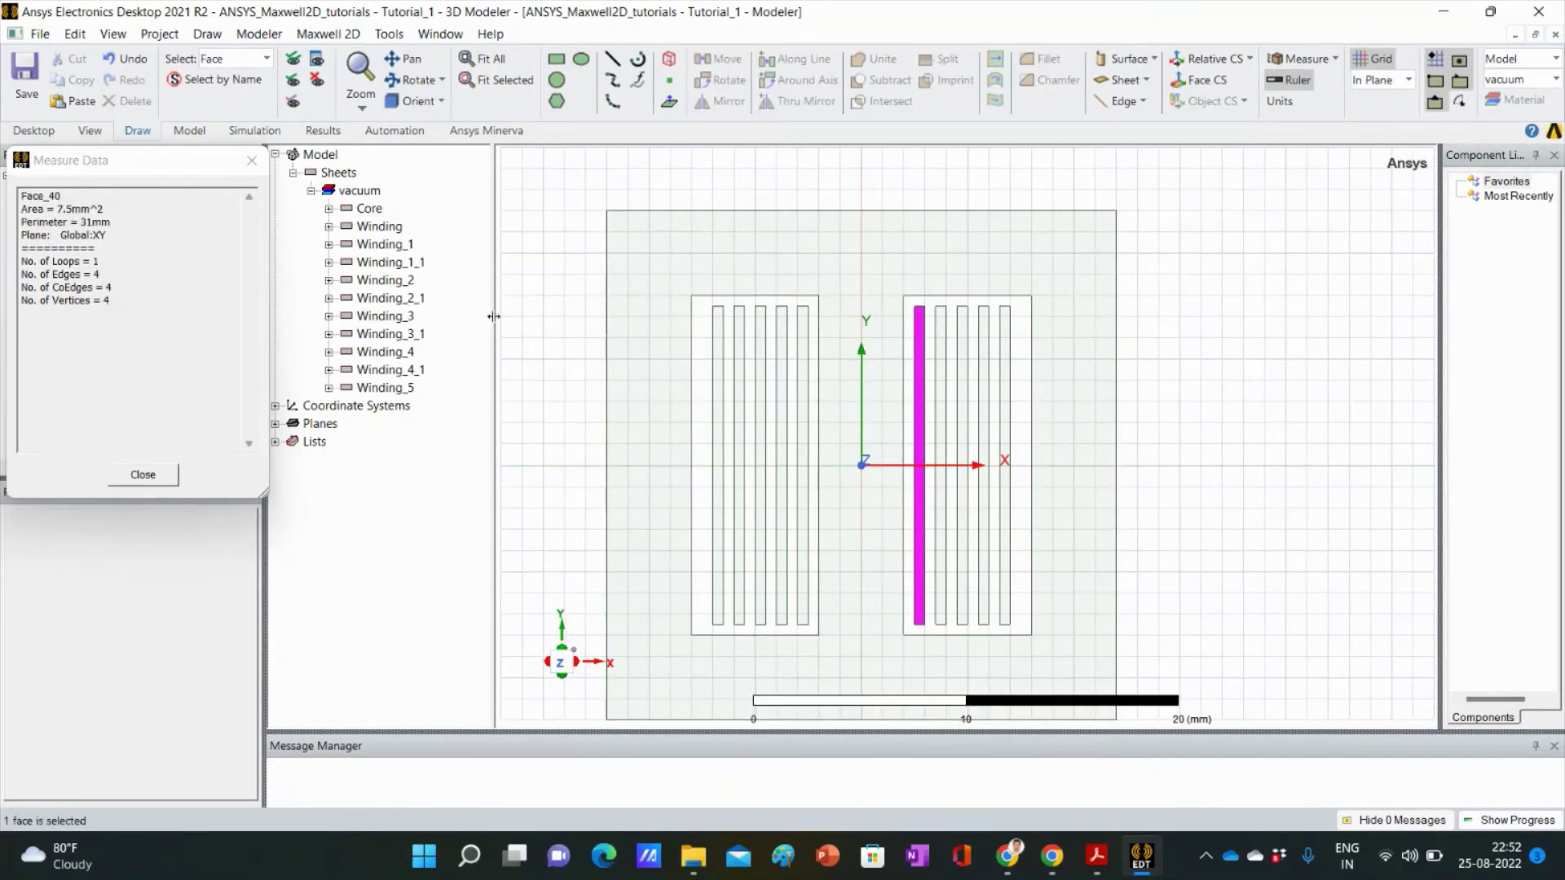
pyautogui.keyDown('ctrl'); pyautogui.click(941, 338); pyautogui.keyUp('ctrl')
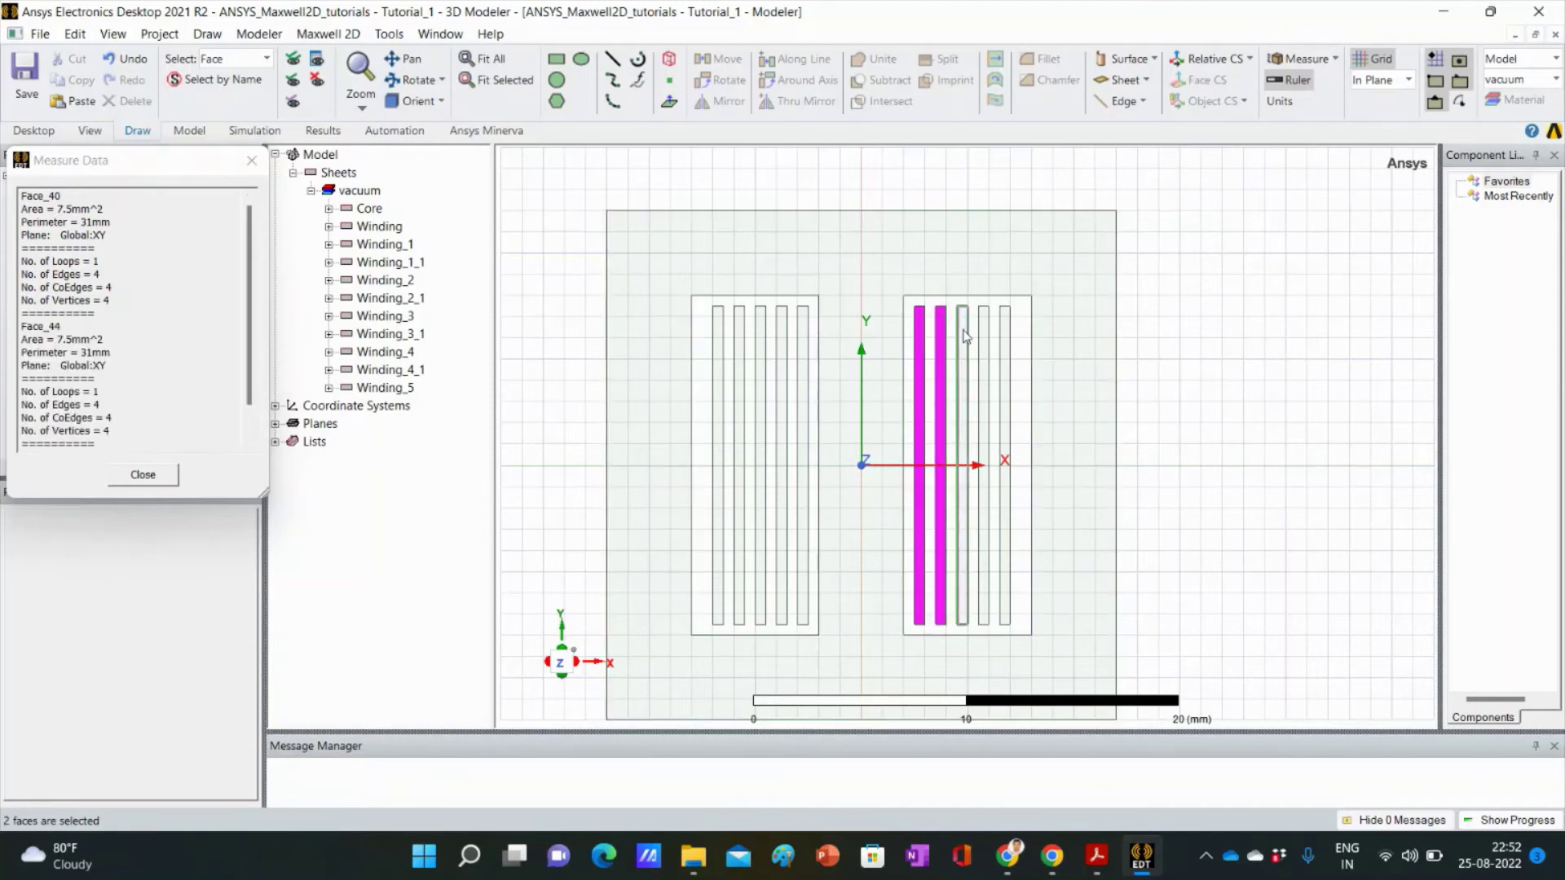
pyautogui.keyDown('ctrl'); pyautogui.click(961, 346); pyautogui.keyUp('ctrl')
pyautogui.keyDown('ctrl'); pyautogui.click(984, 341); pyautogui.keyUp('ctrl')
pyautogui.keyDown('ctrl'); pyautogui.click(1005, 347); pyautogui.keyUp('ctrl')
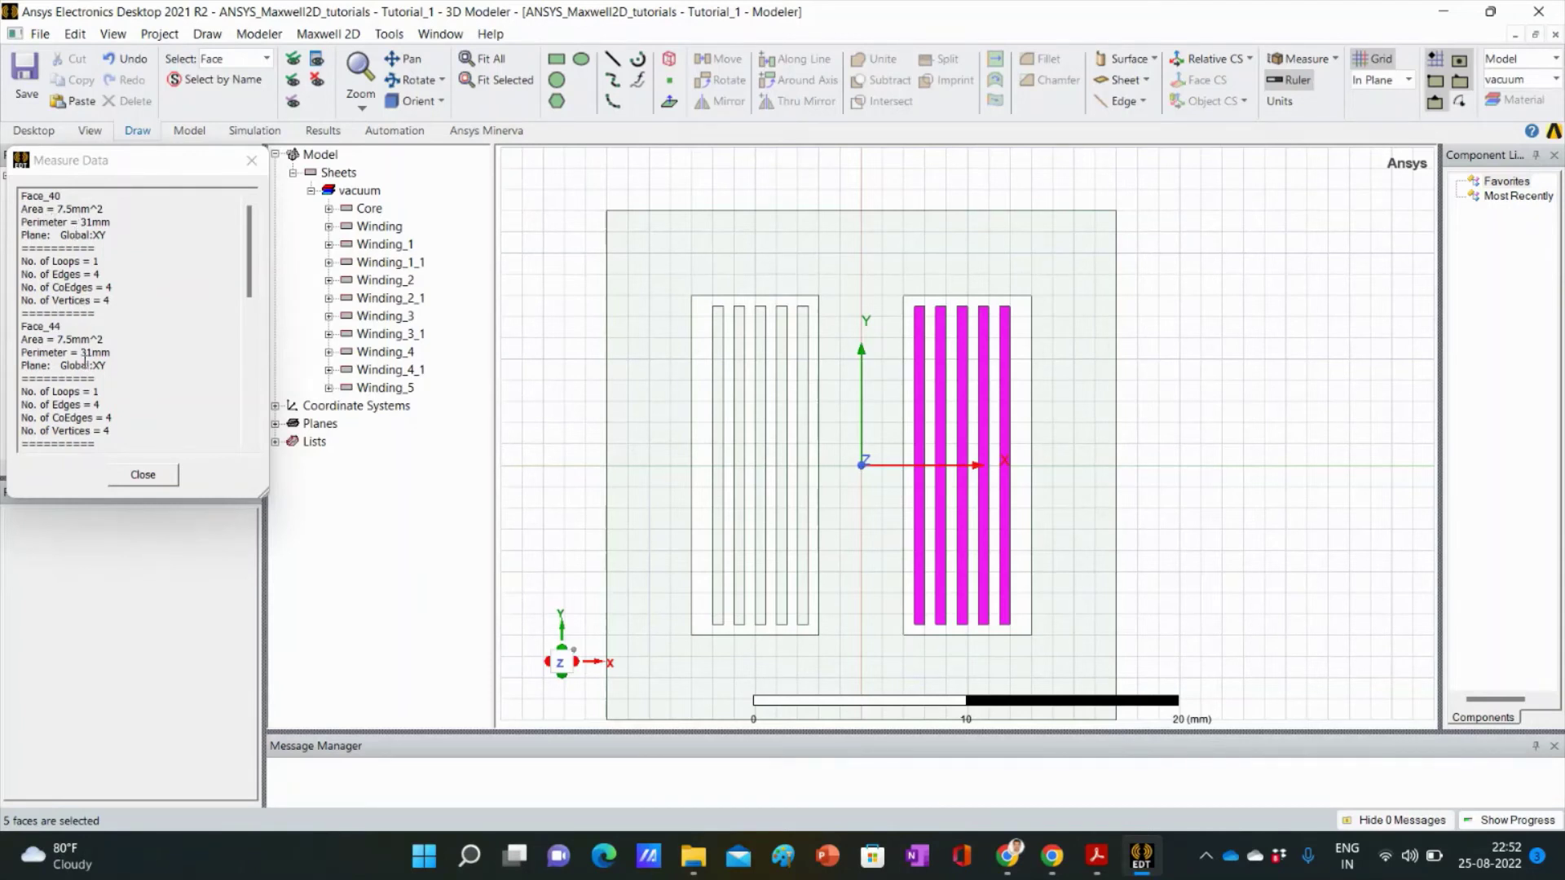
pyautogui.scroll(-7, 86, 361)
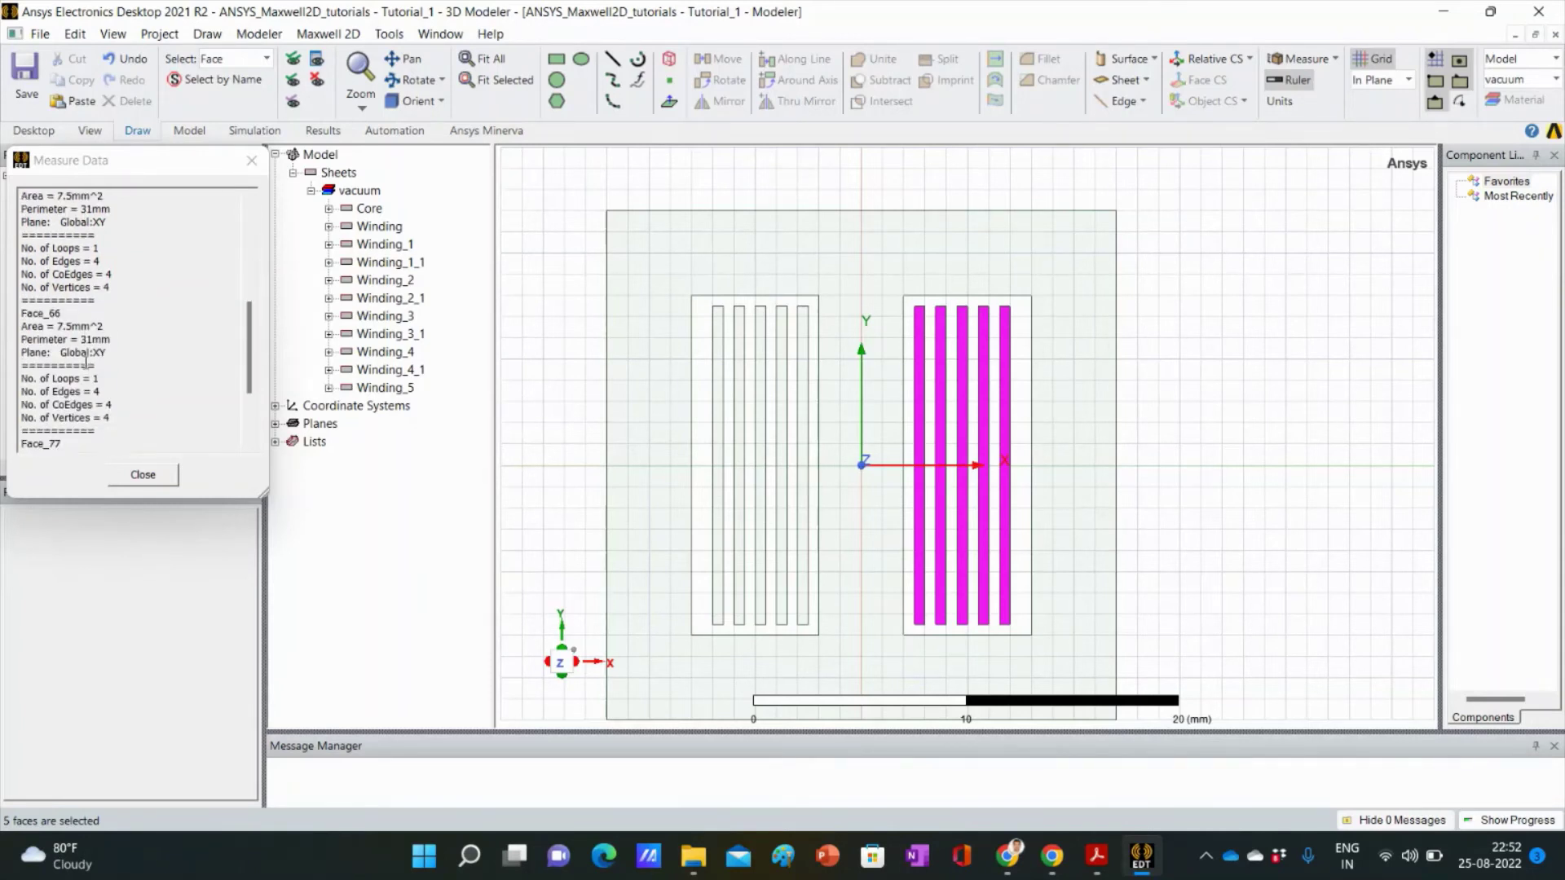
pyautogui.scroll(7, 86, 360)
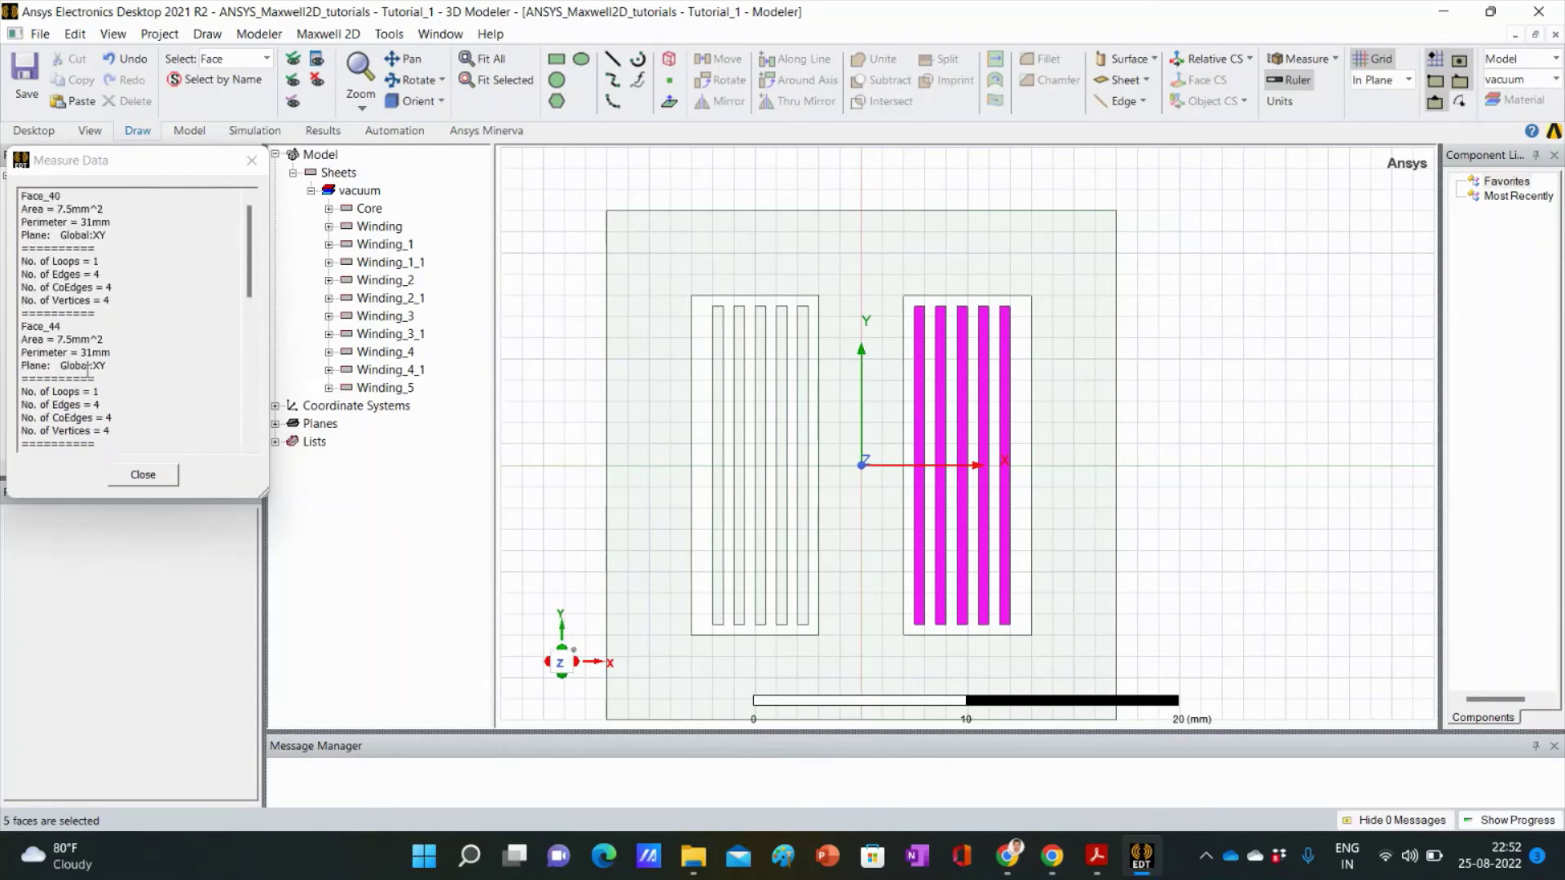
pyautogui.click(251, 160)
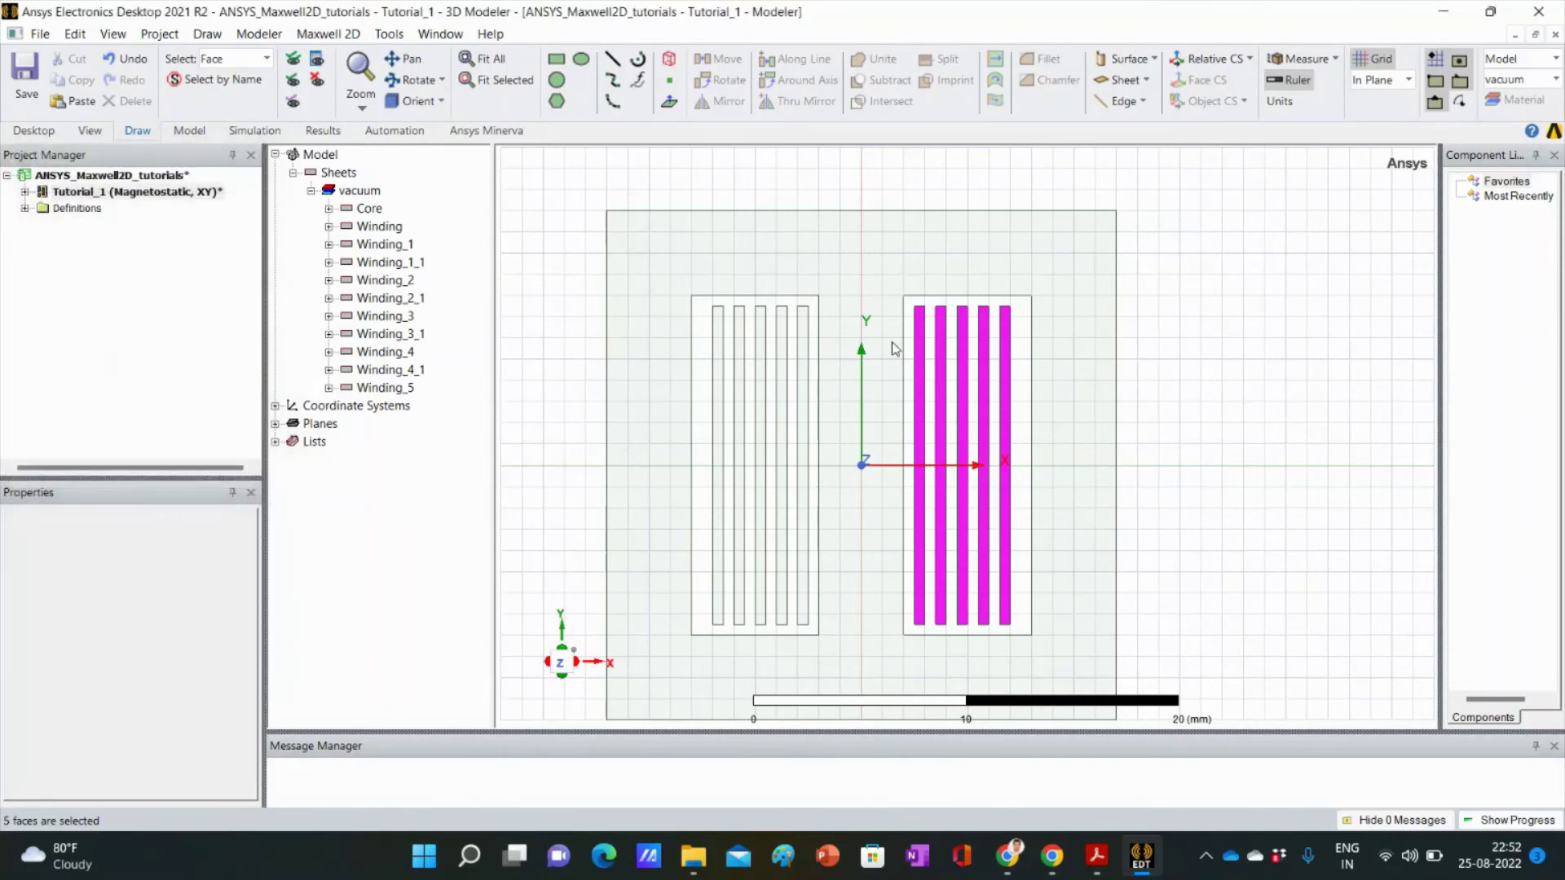
pyautogui.click(1214, 406)
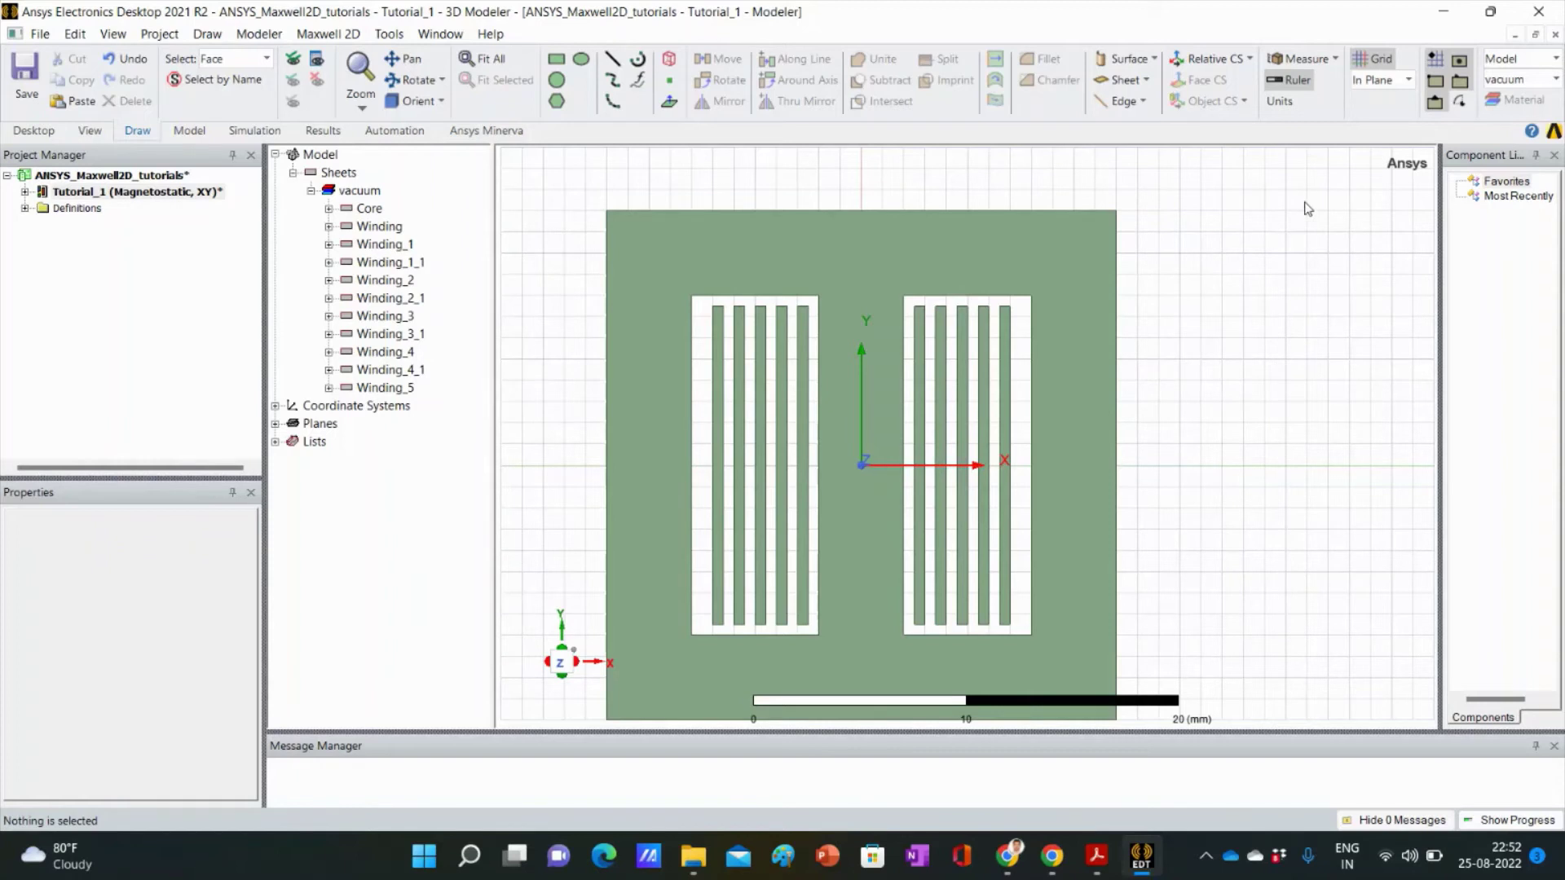
# Step: Measure the length of the core's outer vertical edge on the positive-X side, and close the measurement data
pyautogui.click(1334, 59)
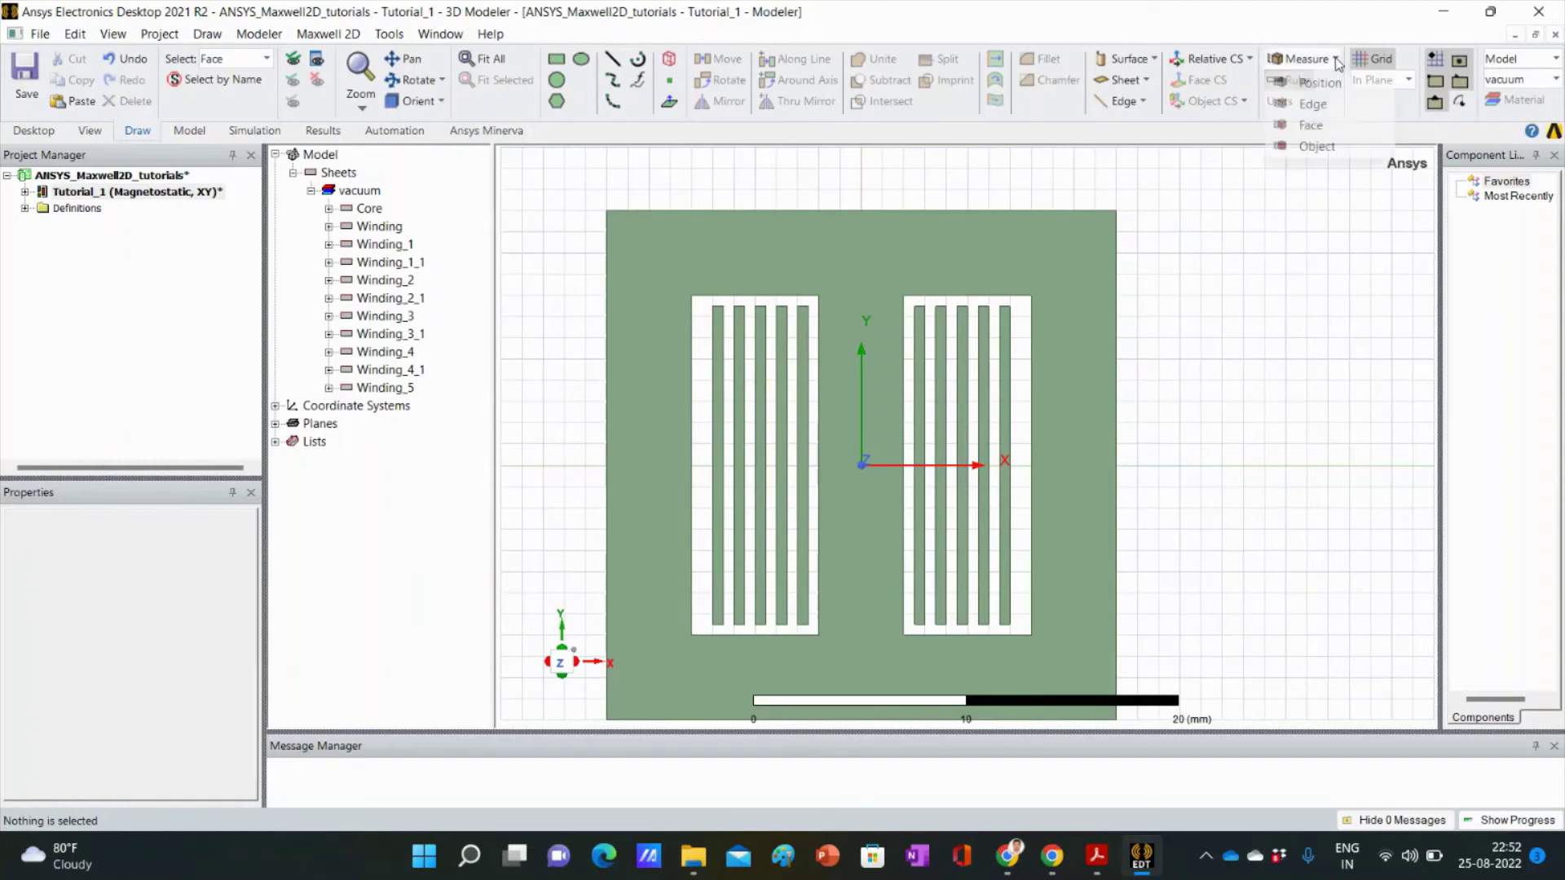
pyautogui.click(1329, 105)
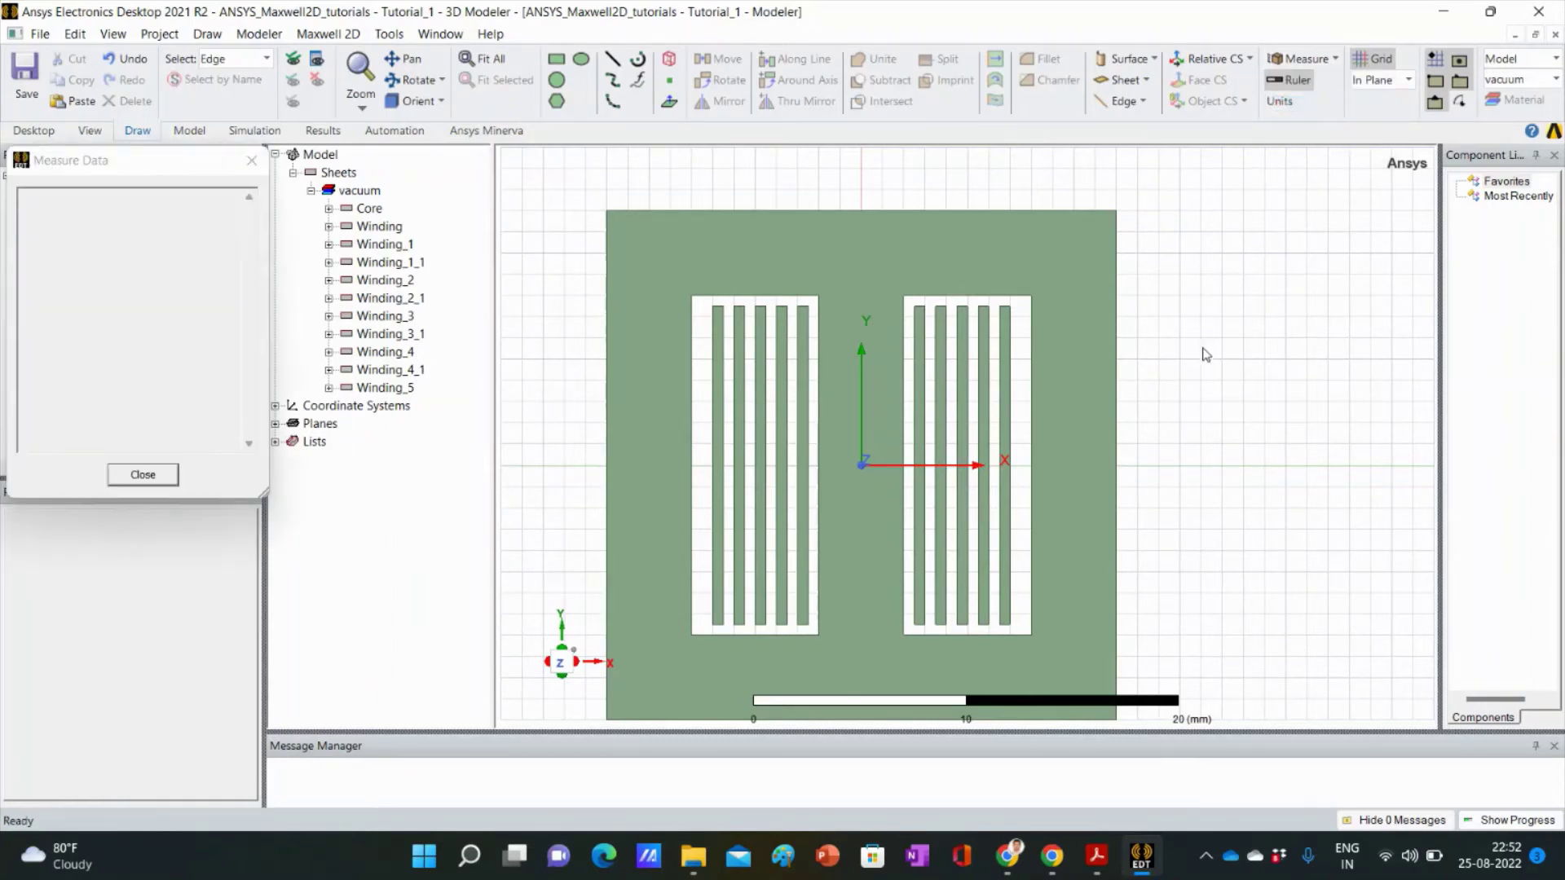
pyautogui.click(1119, 372)
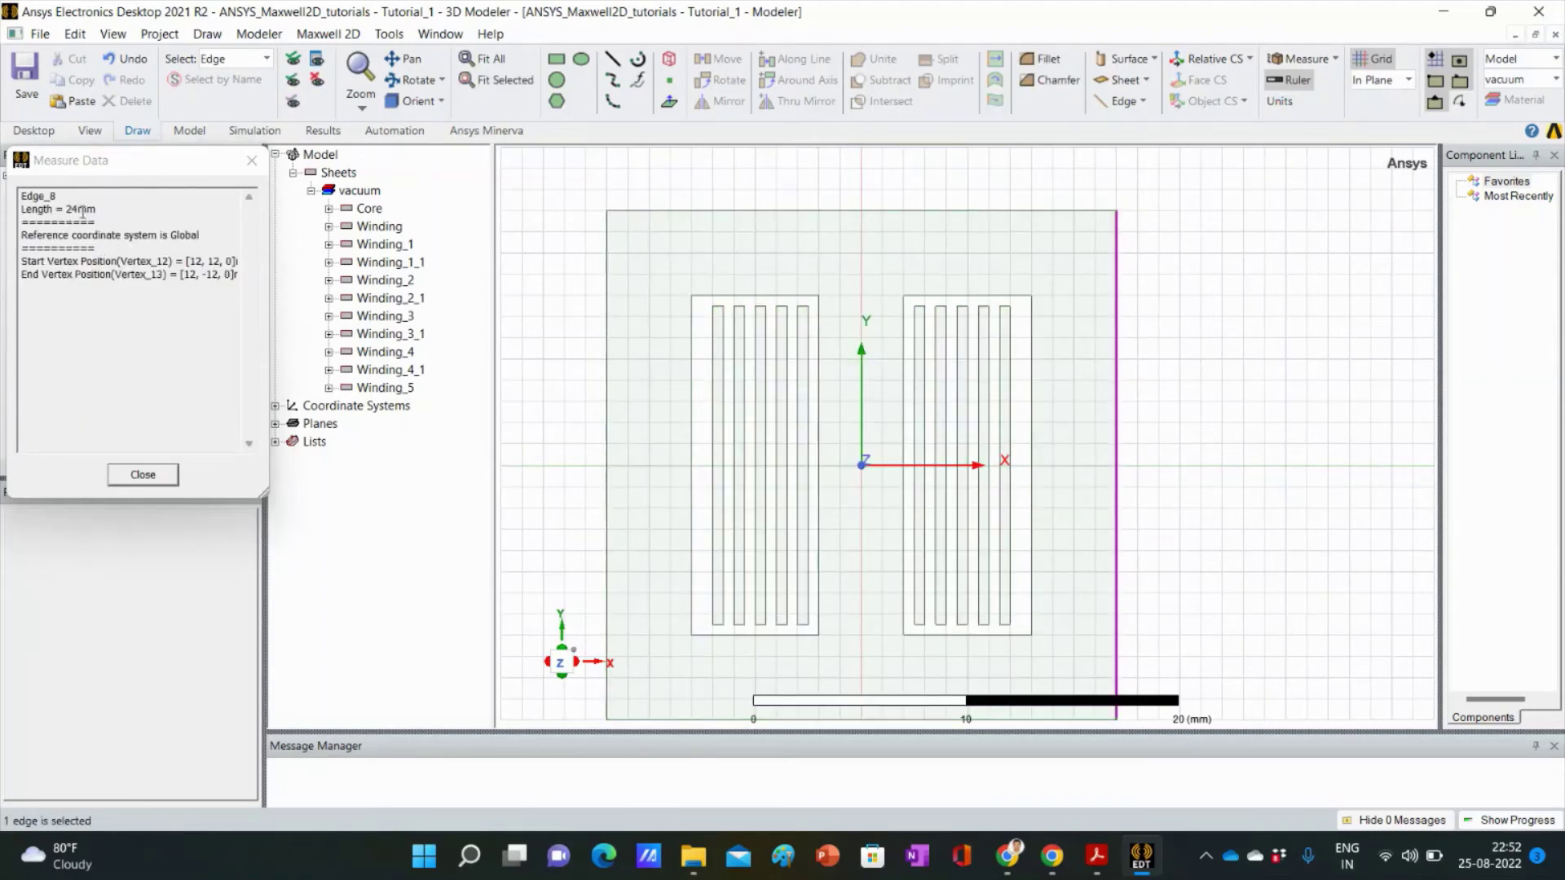
pyautogui.click(167, 474)
pyautogui.click(1182, 401)
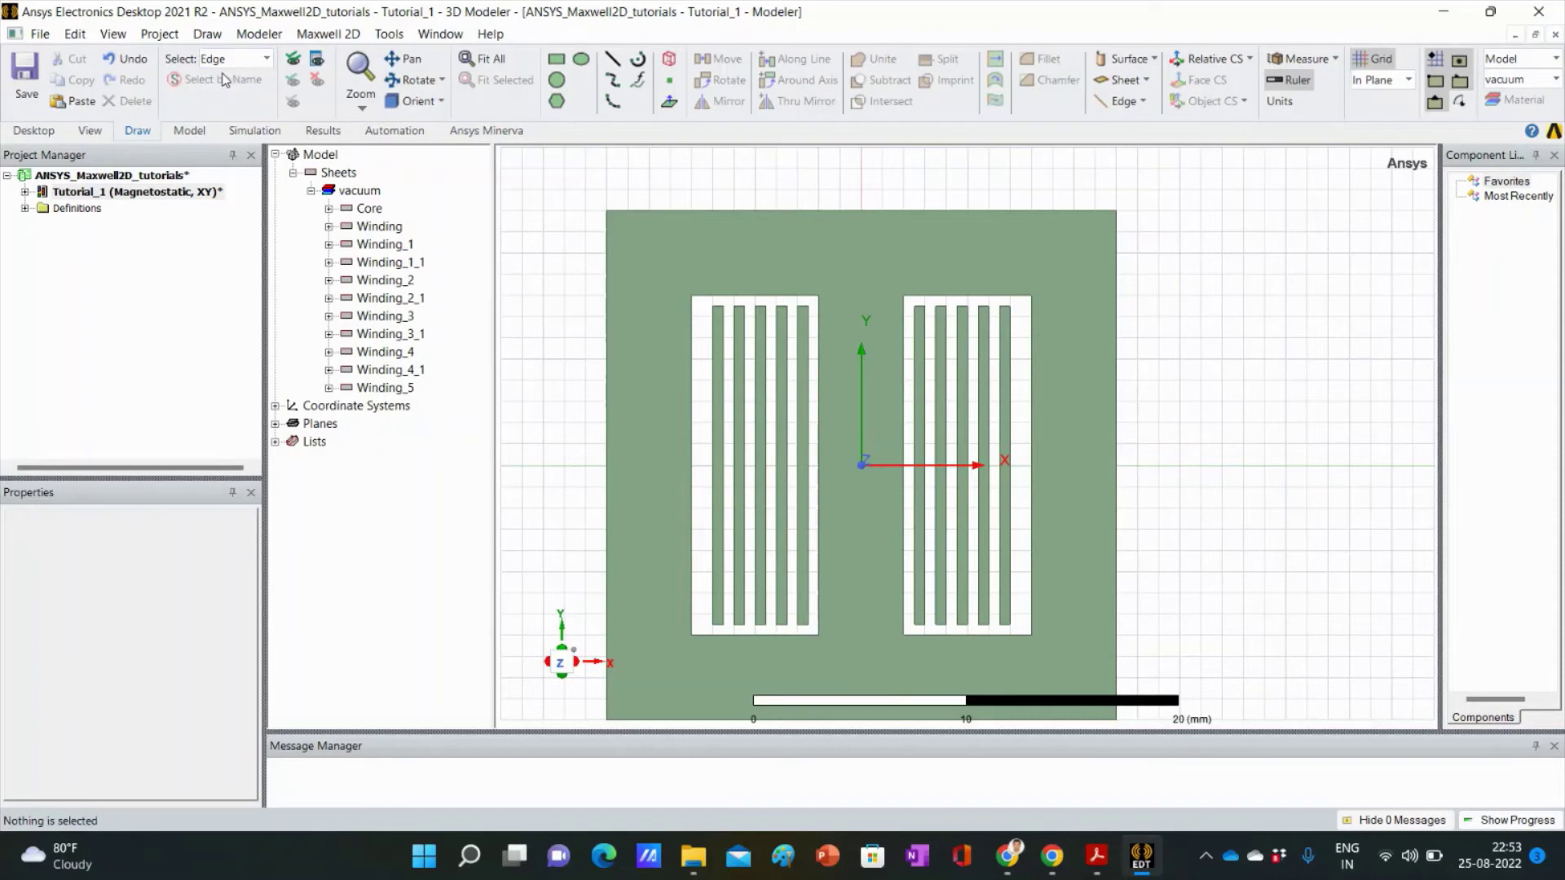
# Step: Set the selection mode back to Object, try it on Core and the positive-X conductors, and clear the selection
pyautogui.click(266, 58)
pyautogui.click(242, 121)
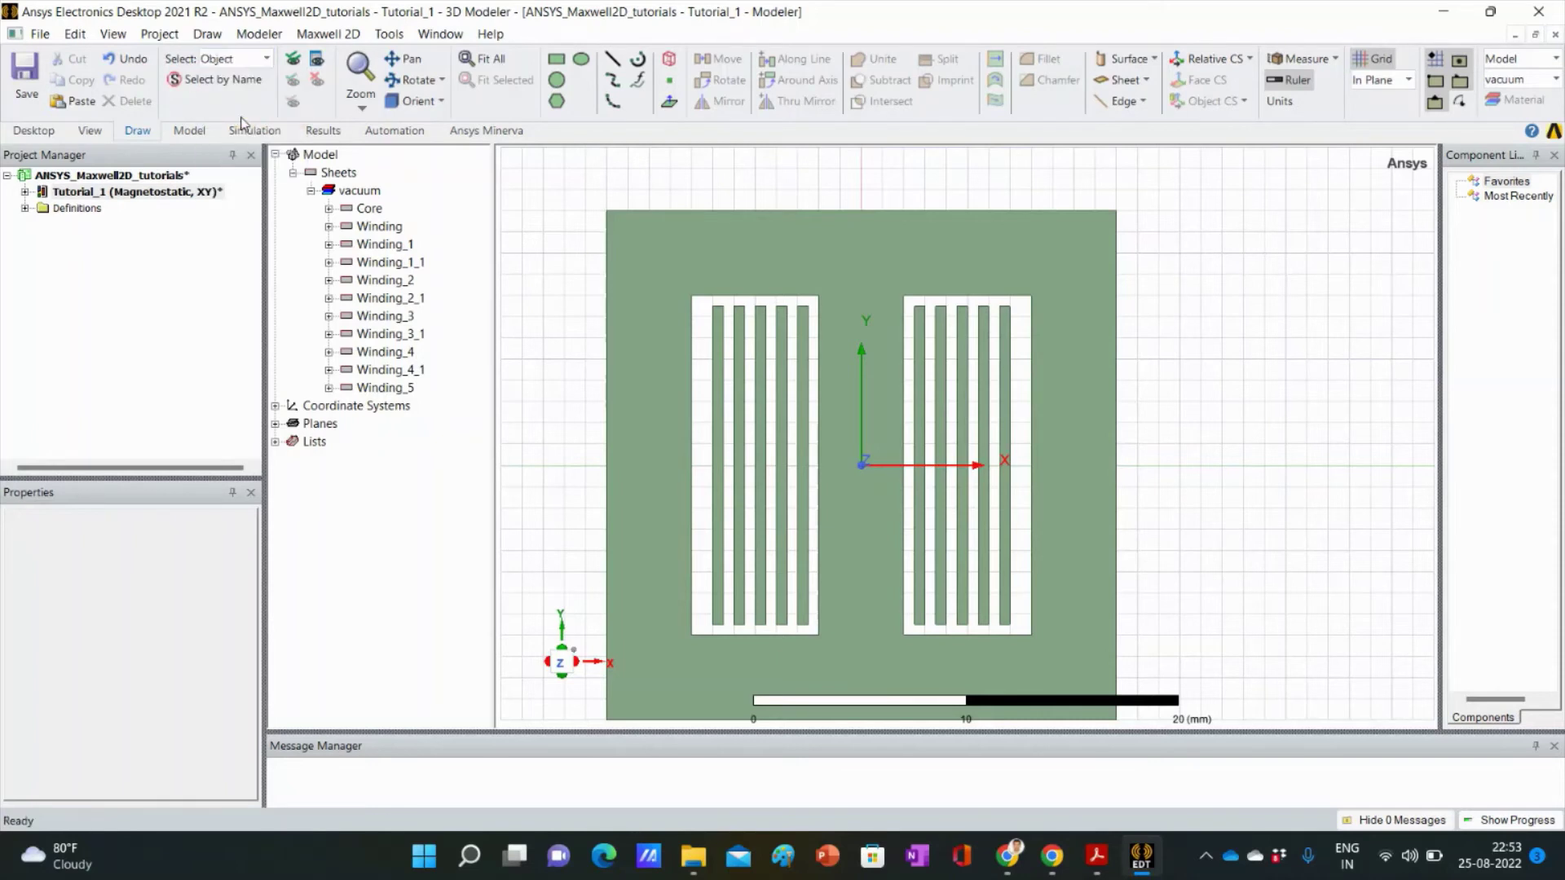
pyautogui.click(1005, 252)
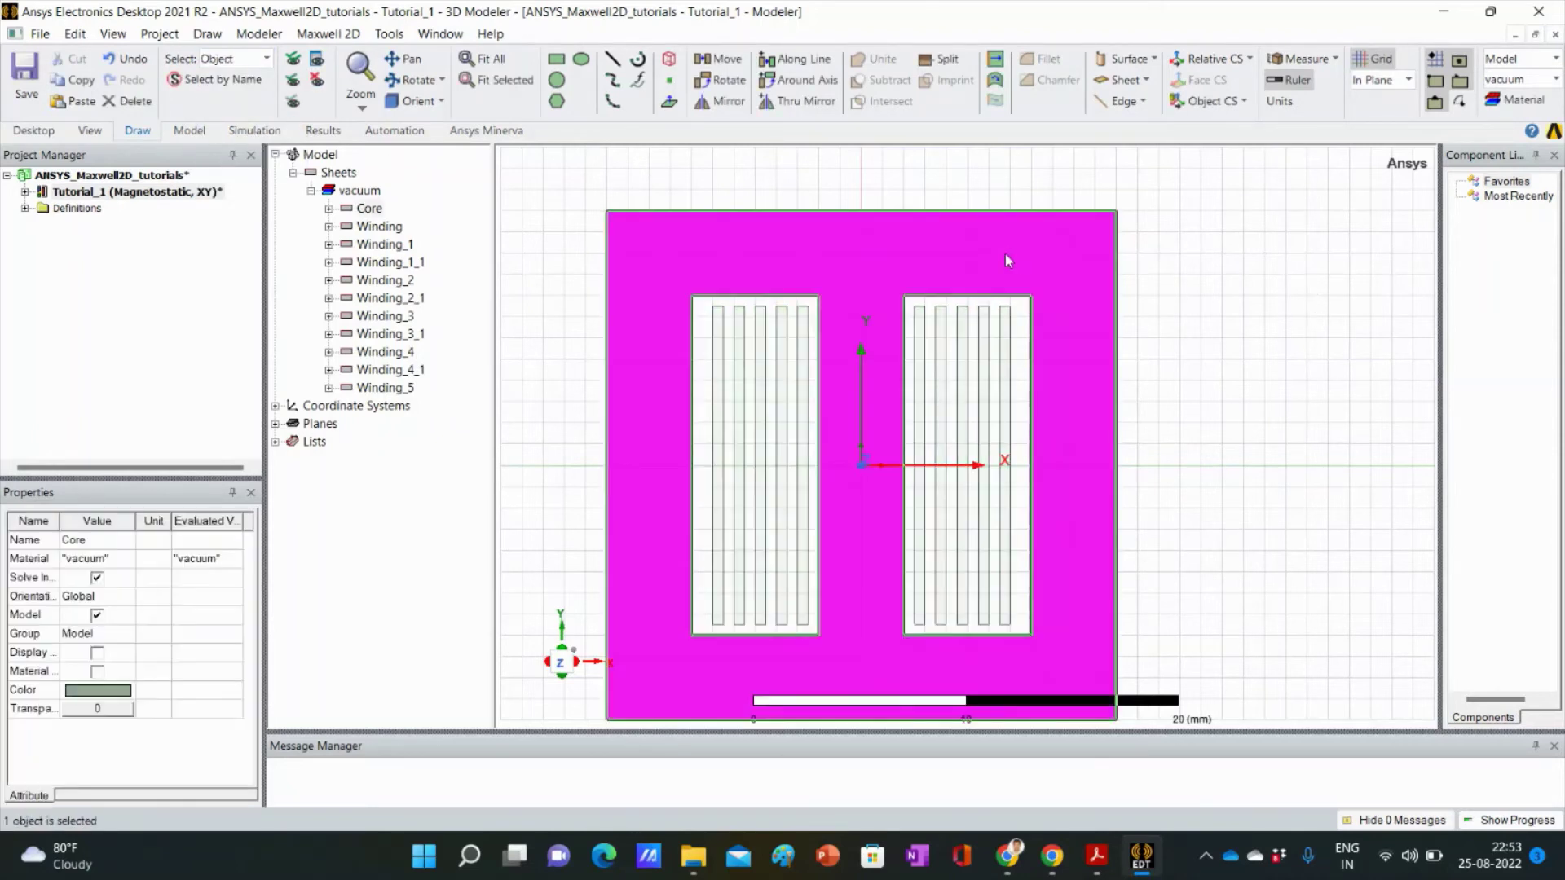
pyautogui.click(1002, 310)
pyautogui.click(921, 343)
pyautogui.click(940, 366)
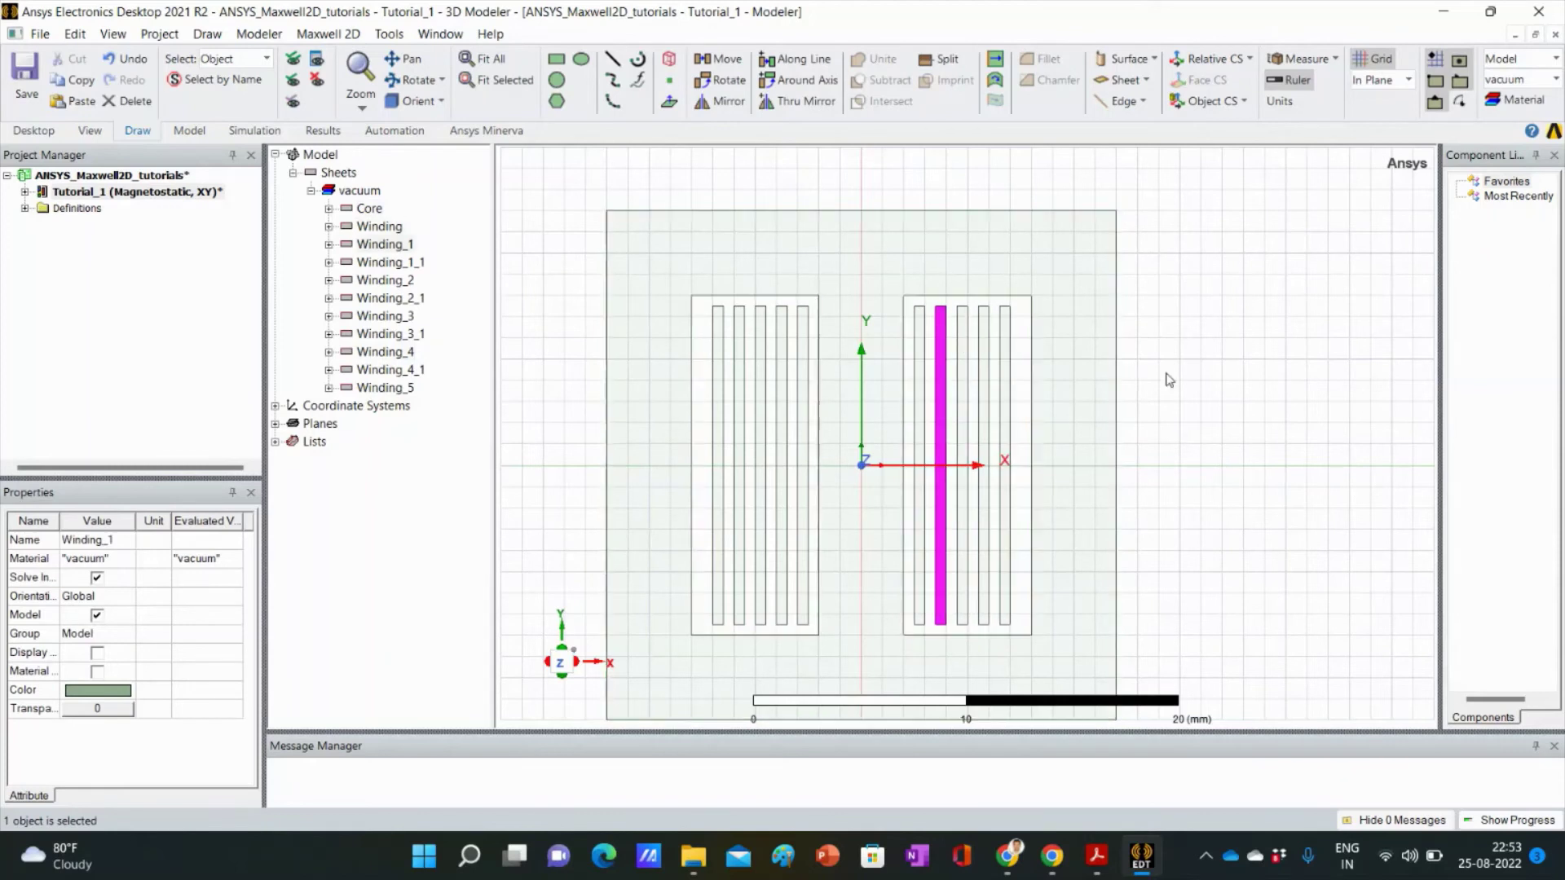
pyautogui.click(1178, 400)
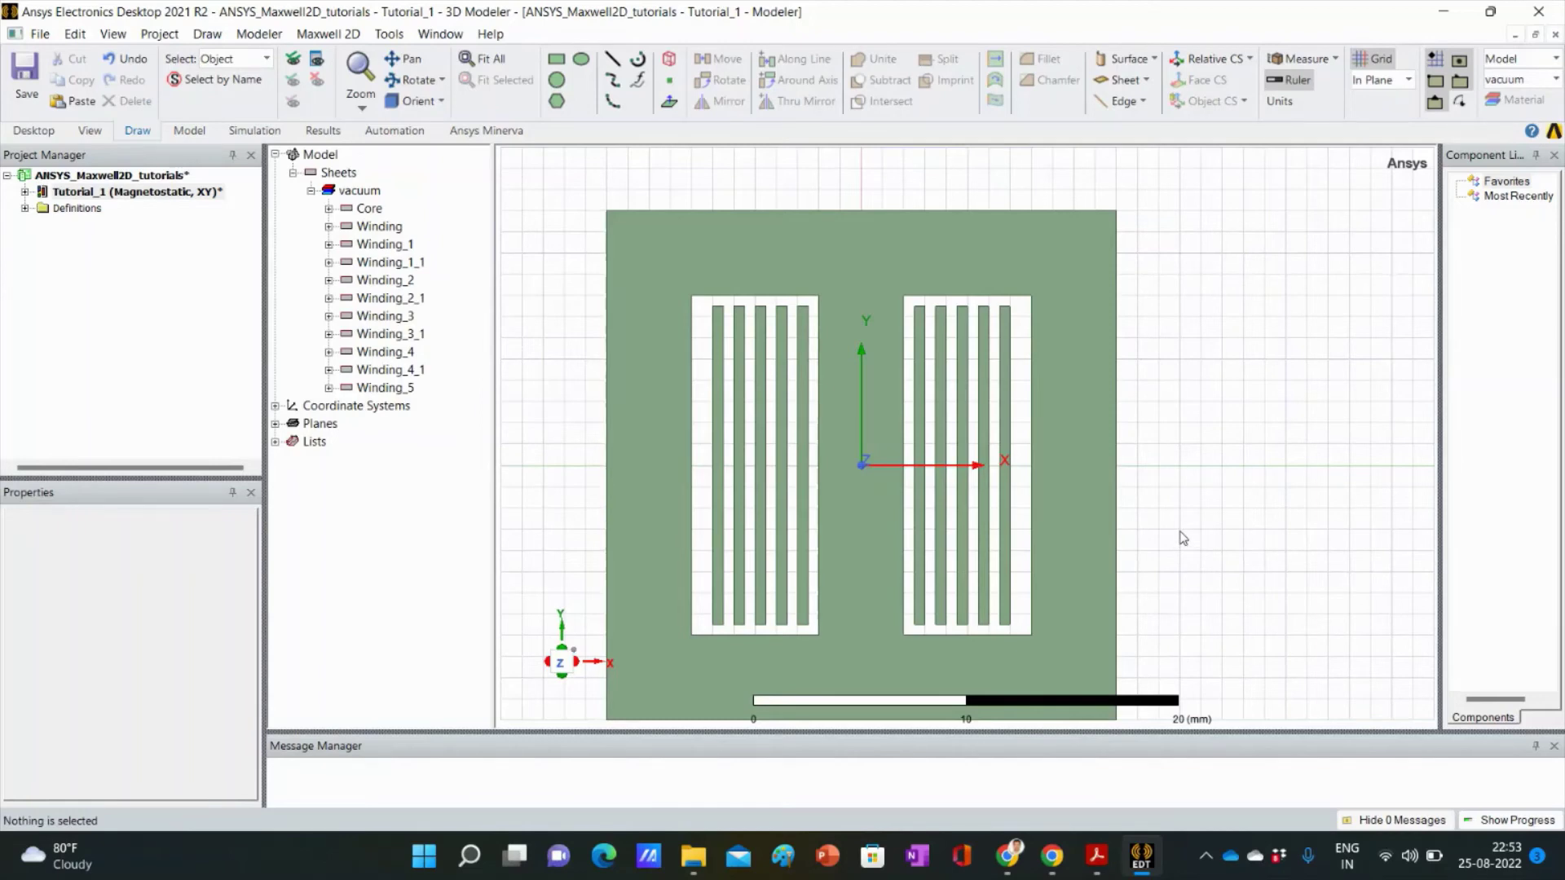
pyautogui.scroll(-3, 1182, 538)
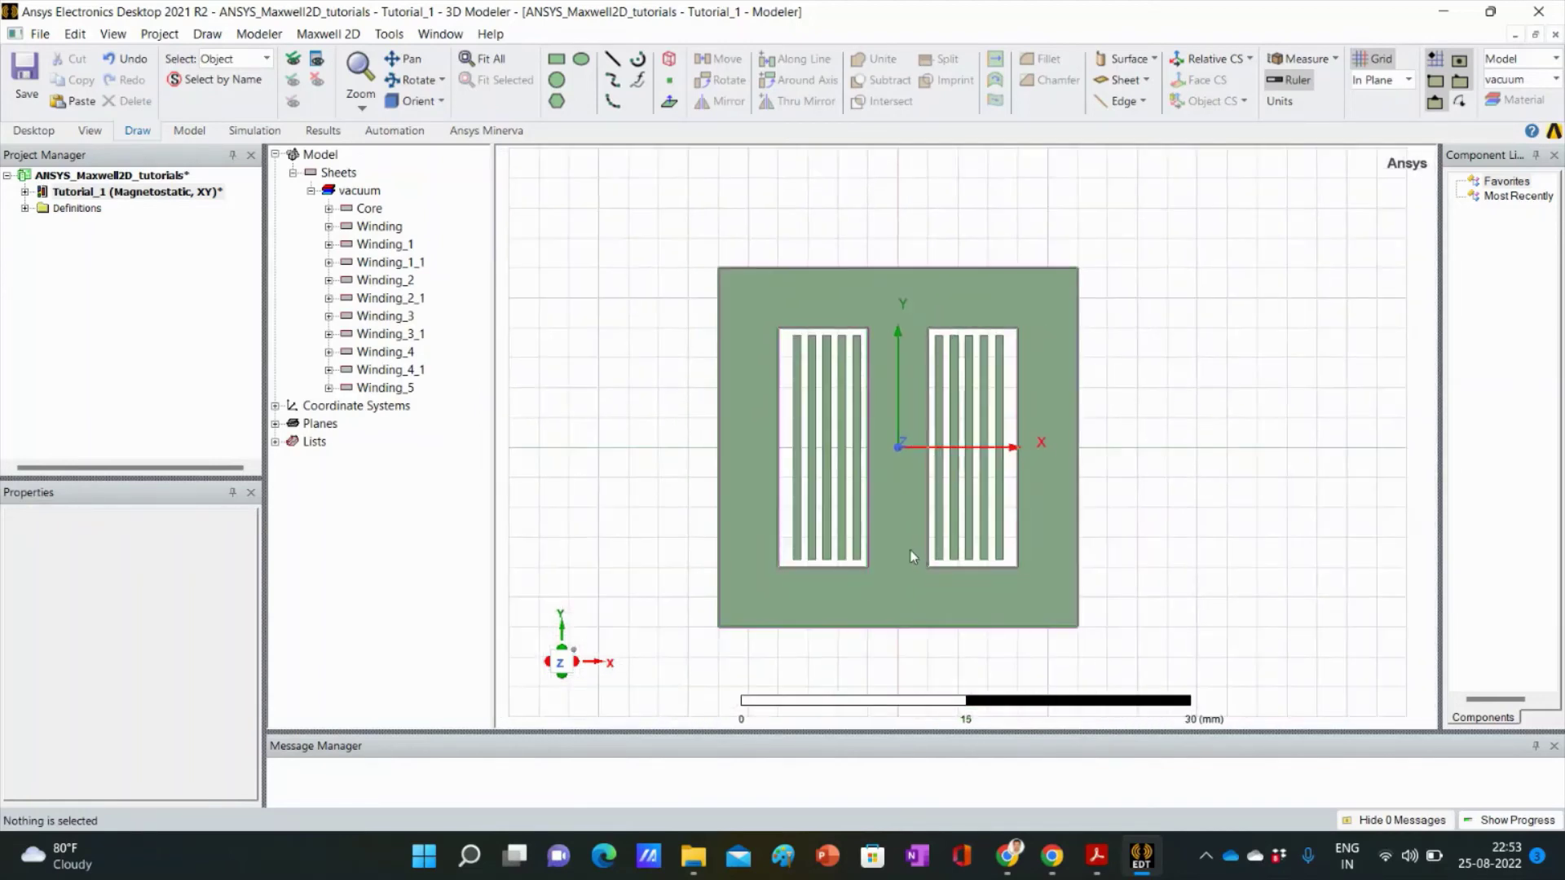
pyautogui.scroll(2, 911, 557)
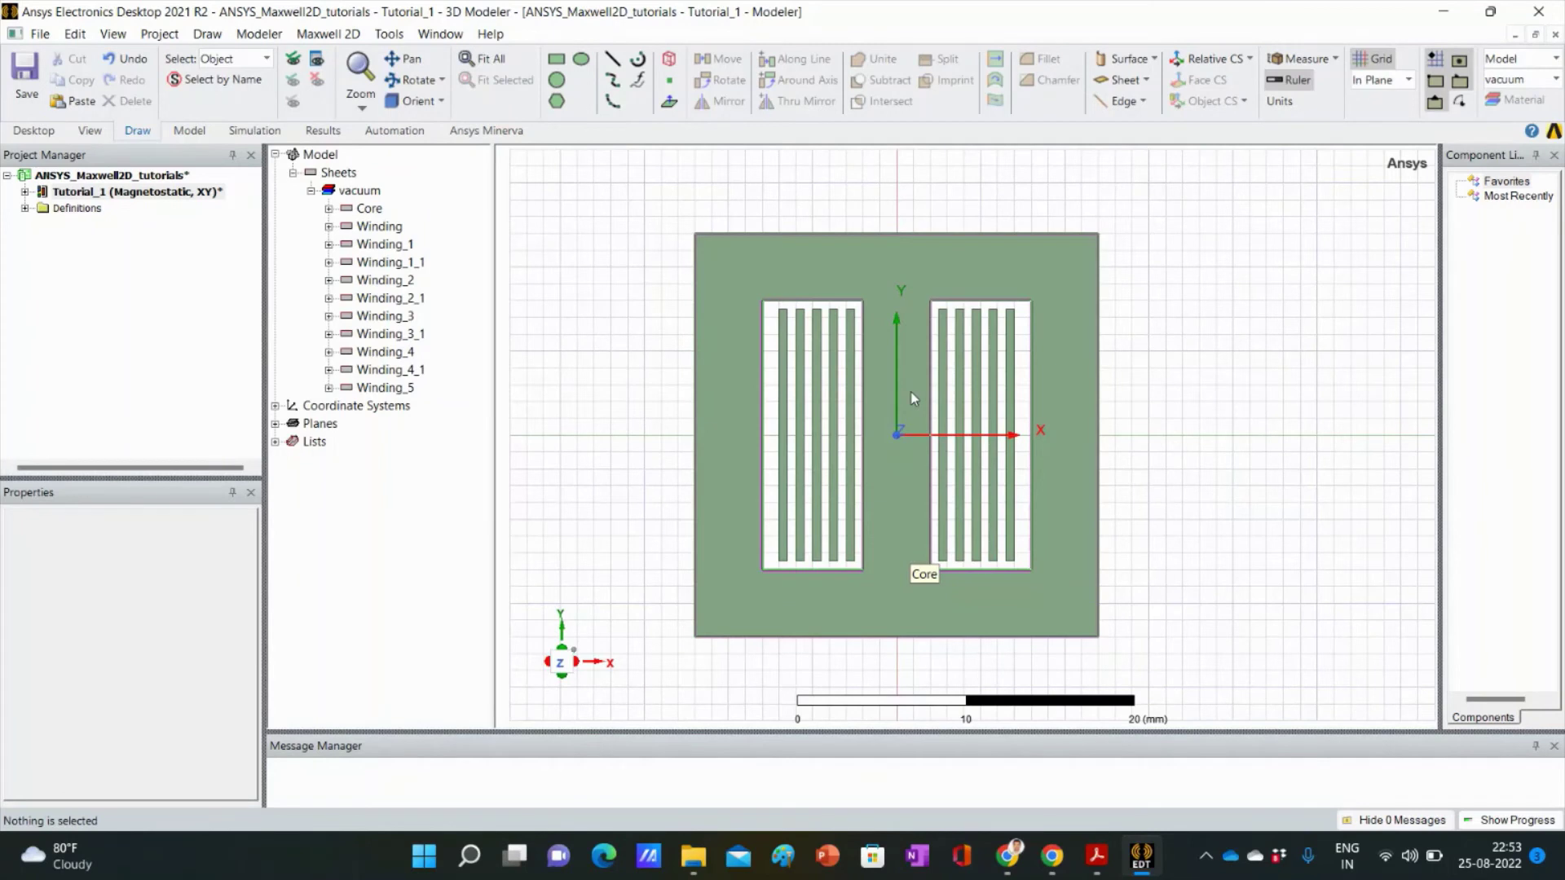
pyautogui.scroll(2, 911, 398)
pyautogui.scroll(1, 912, 413)
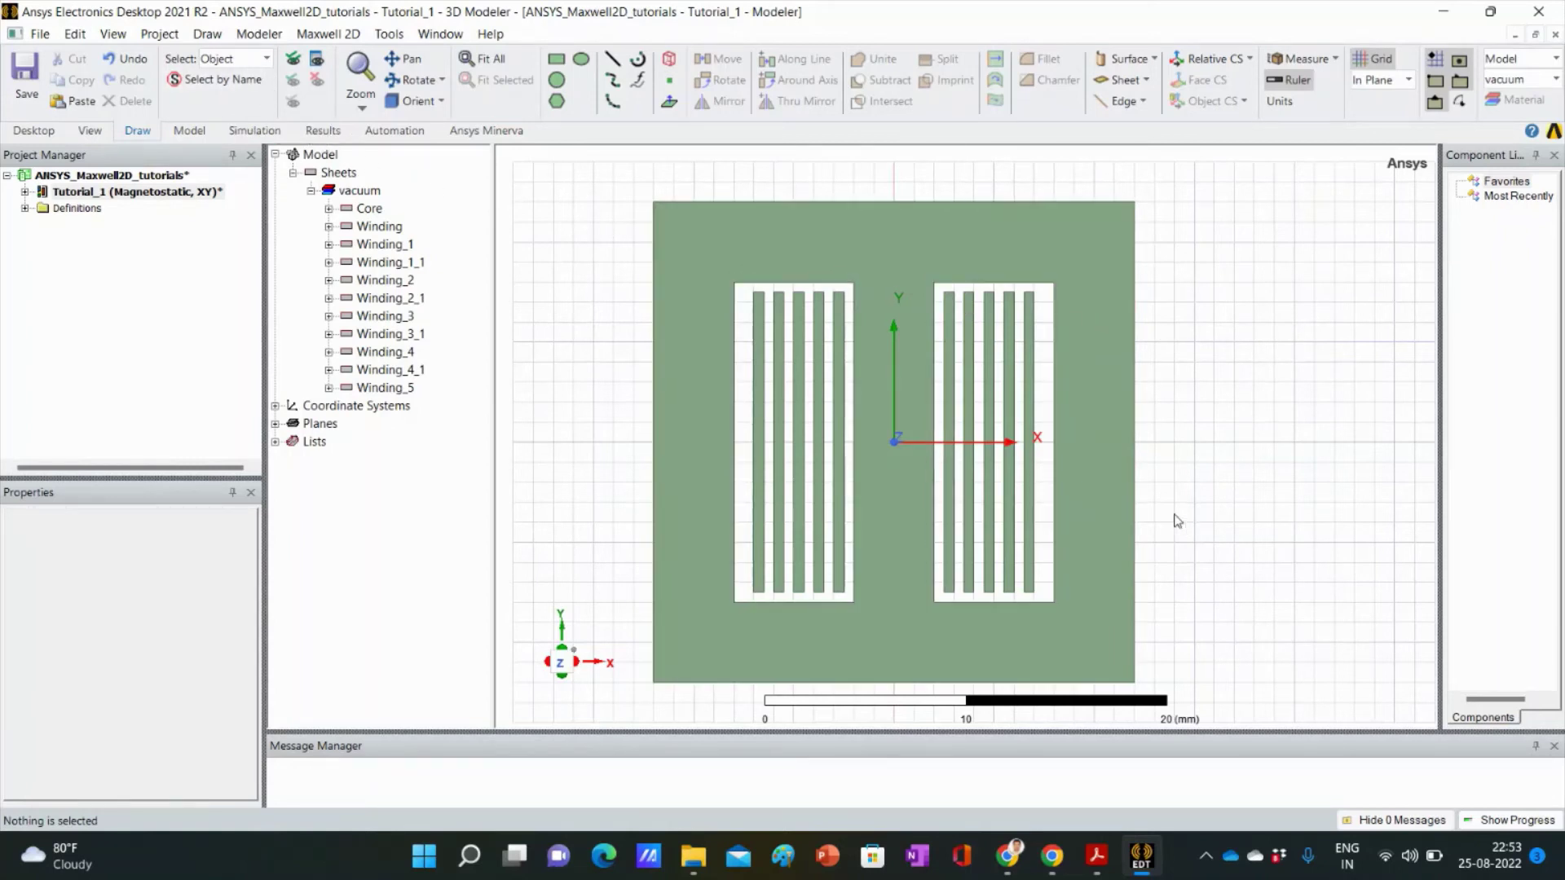
pyautogui.click(267, 60)
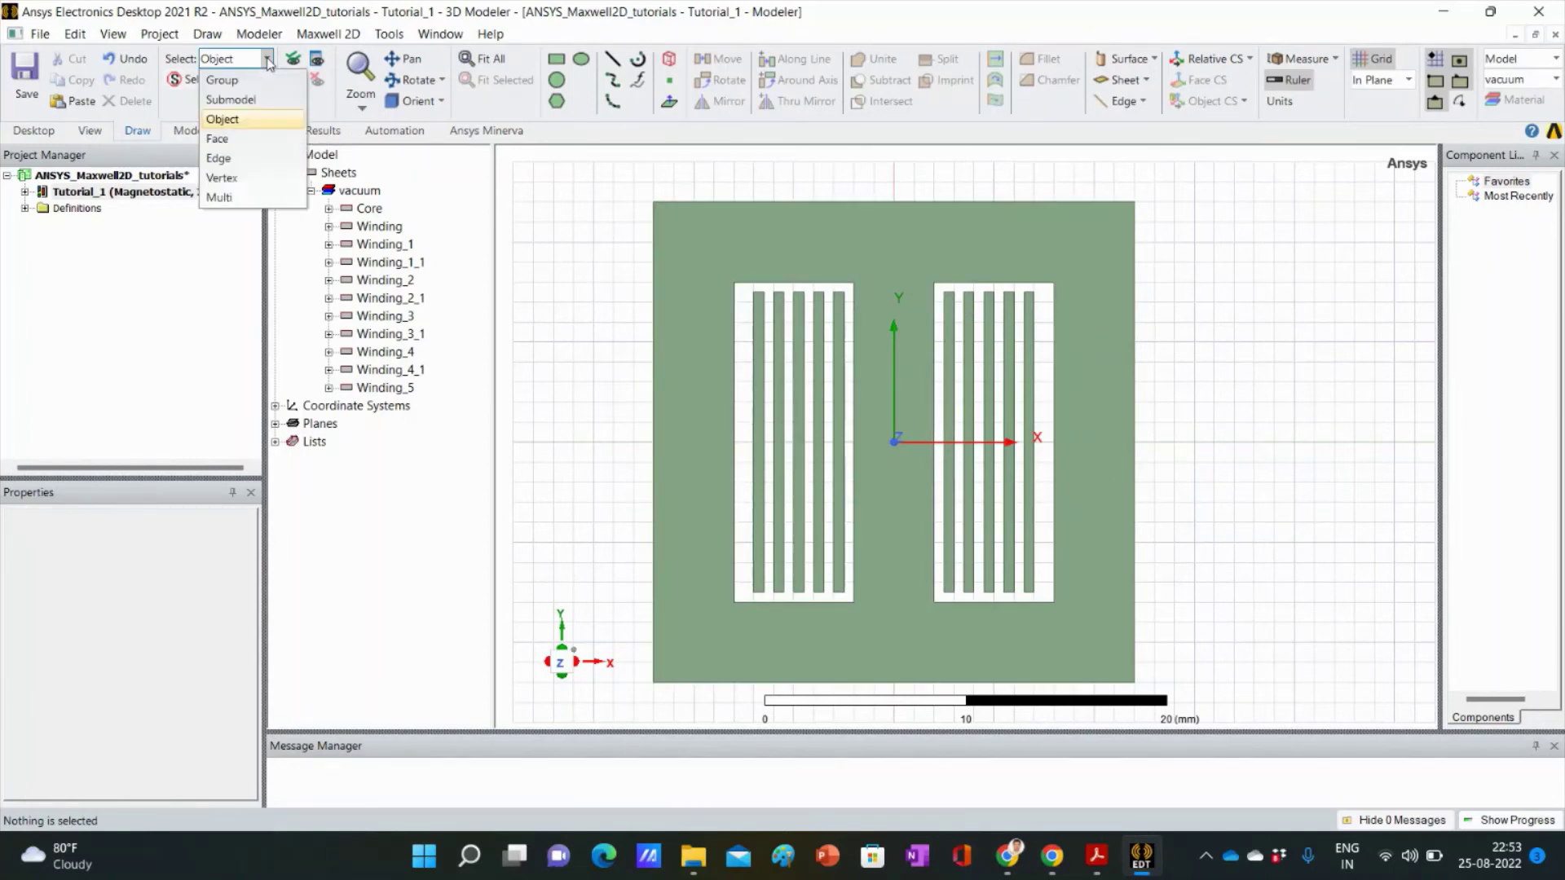
pyautogui.click(237, 120)
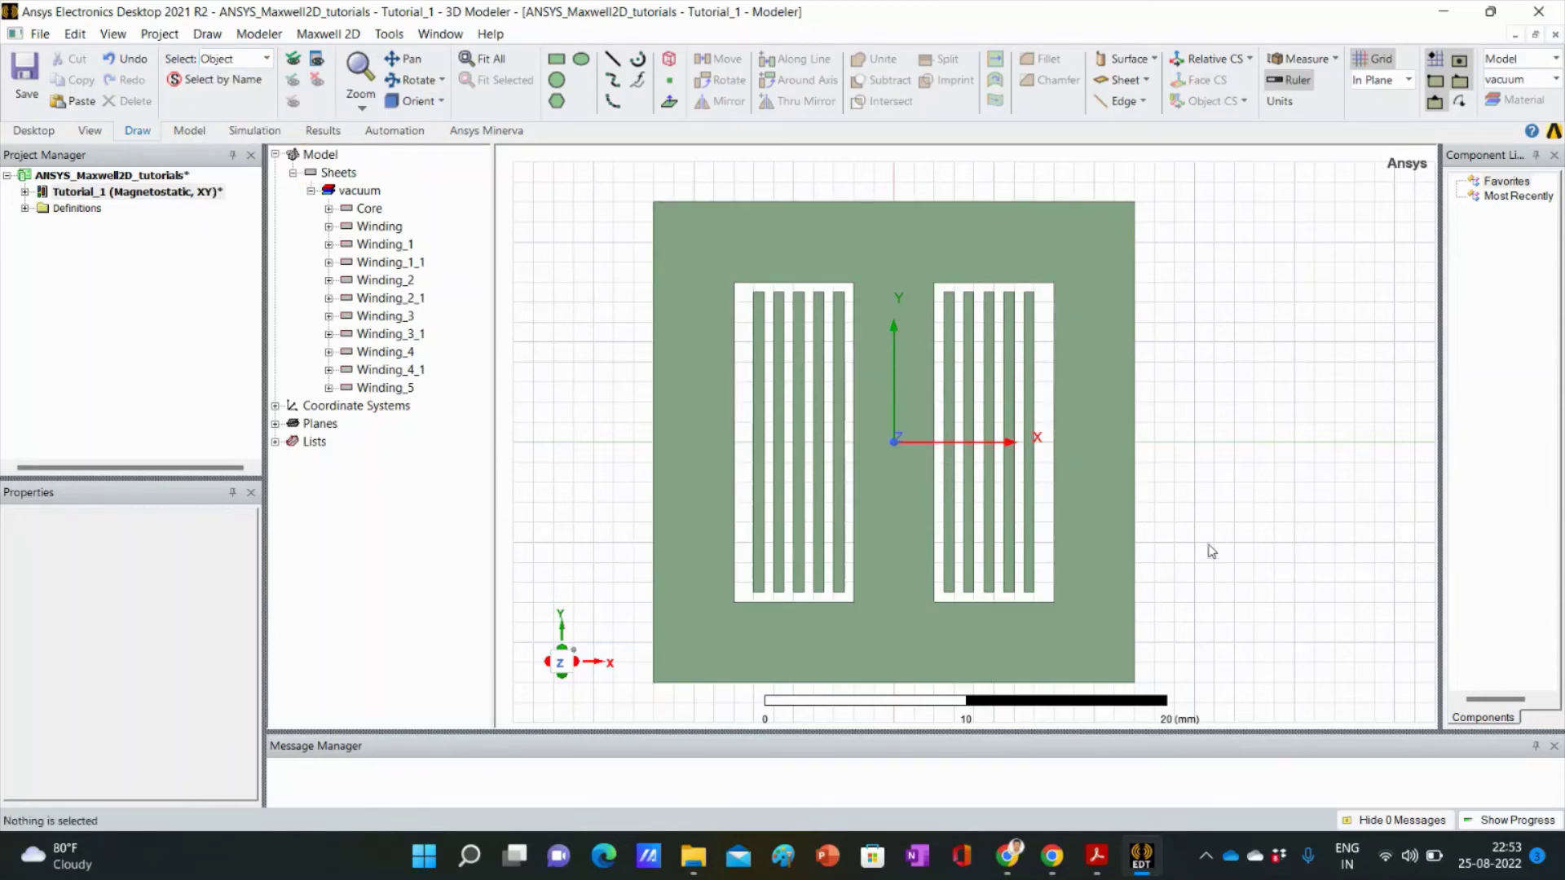
pyautogui.click(265, 59)
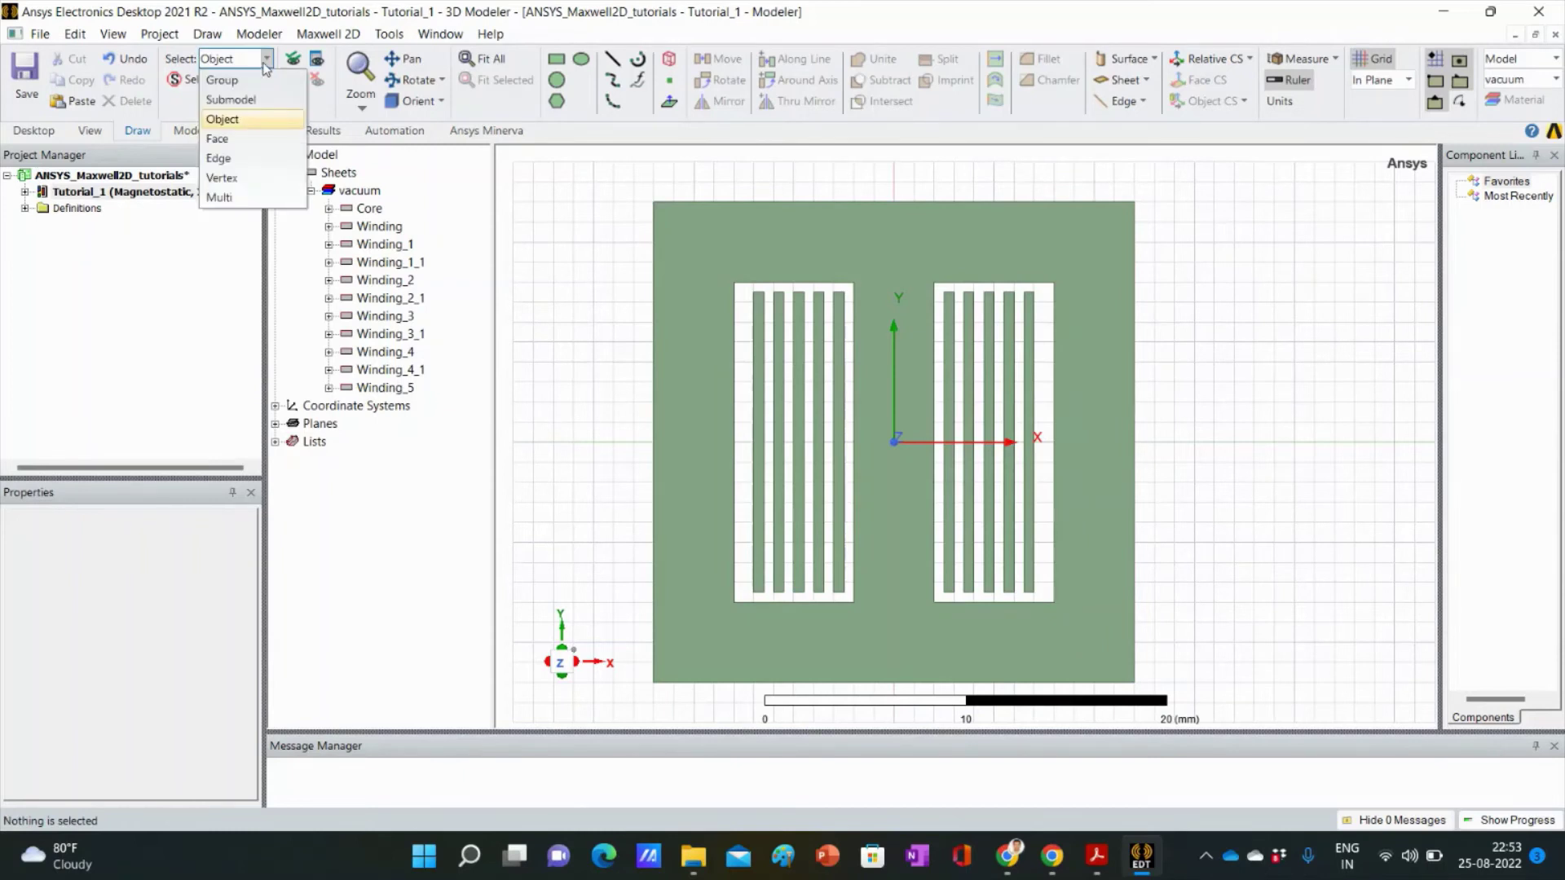
# Step: Keep the selection mode on Object, try it on the two innermost positive-X conductors, and clear the selection
pyautogui.click(233, 122)
pyautogui.click(1186, 461)
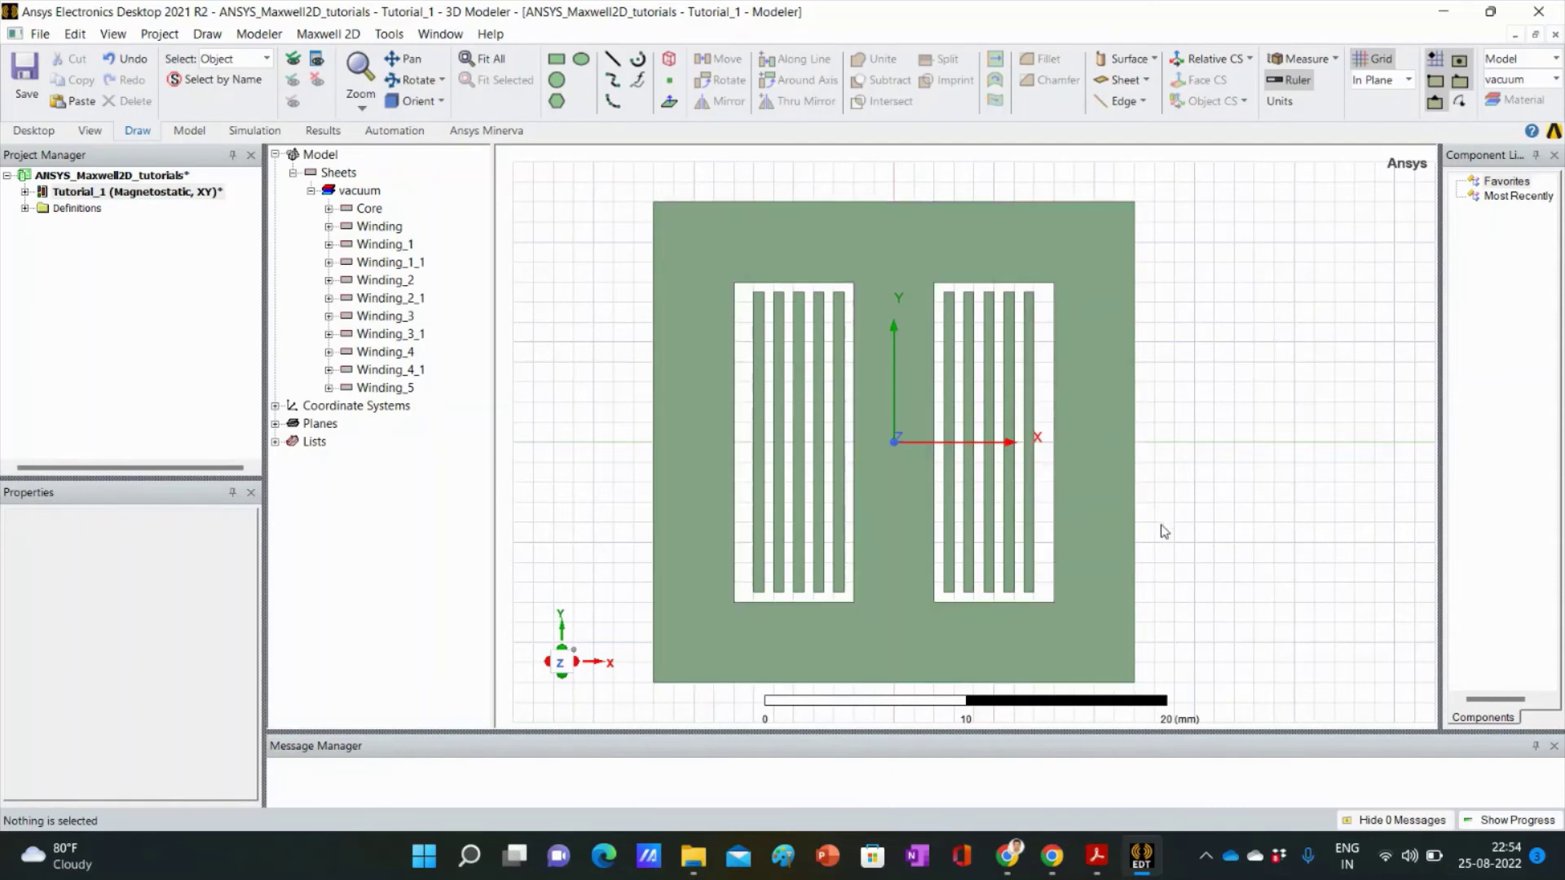
pyautogui.click(952, 319)
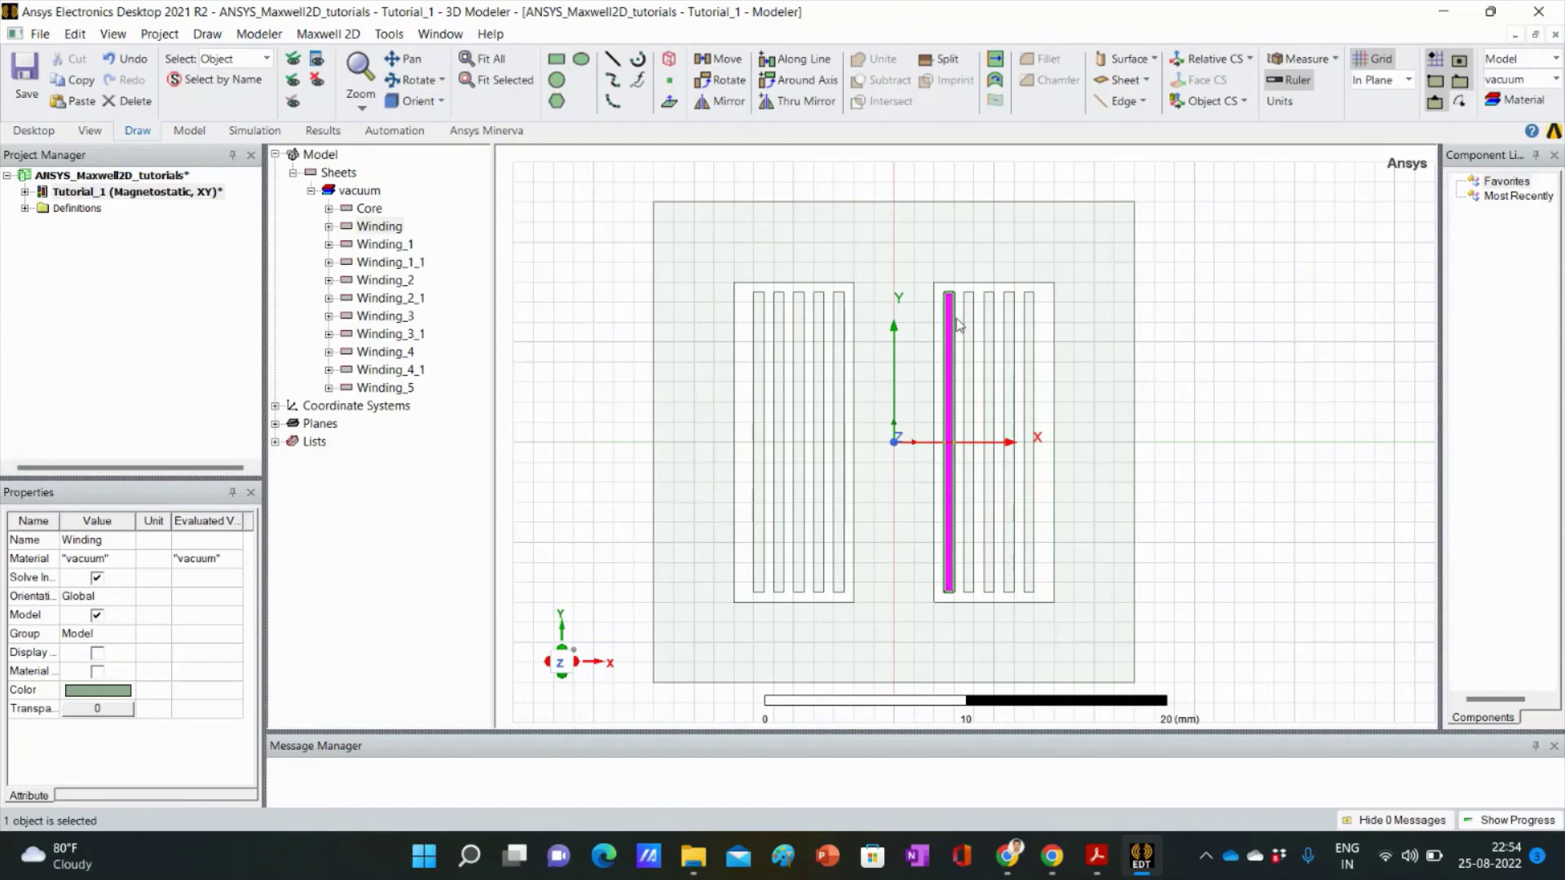
pyautogui.keyDown('ctrl'); pyautogui.click(969, 320); pyautogui.keyUp('ctrl')
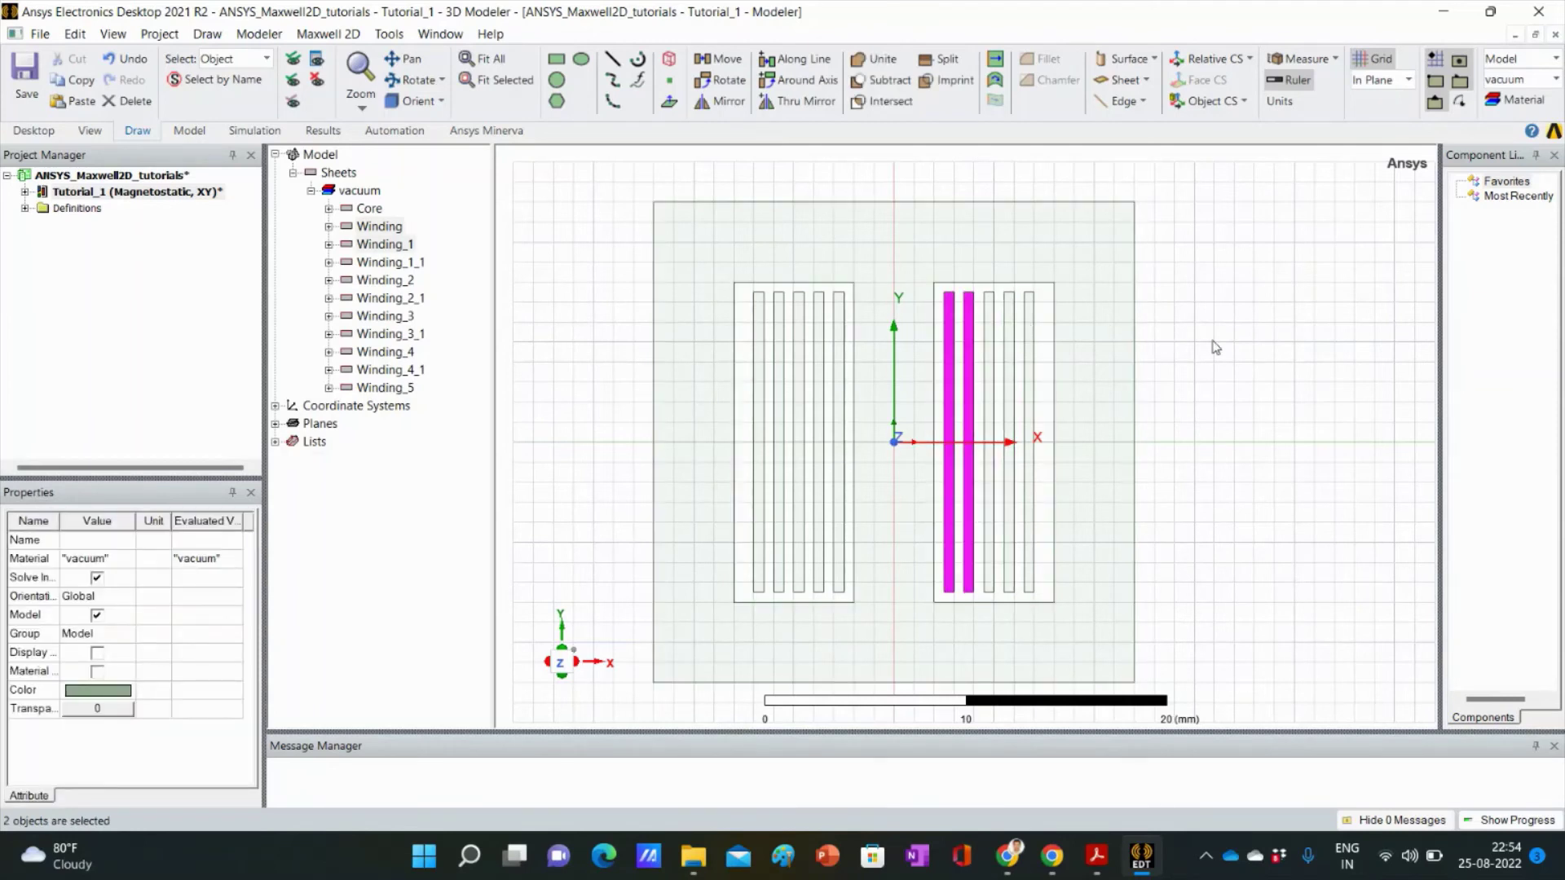
pyautogui.click(1227, 432)
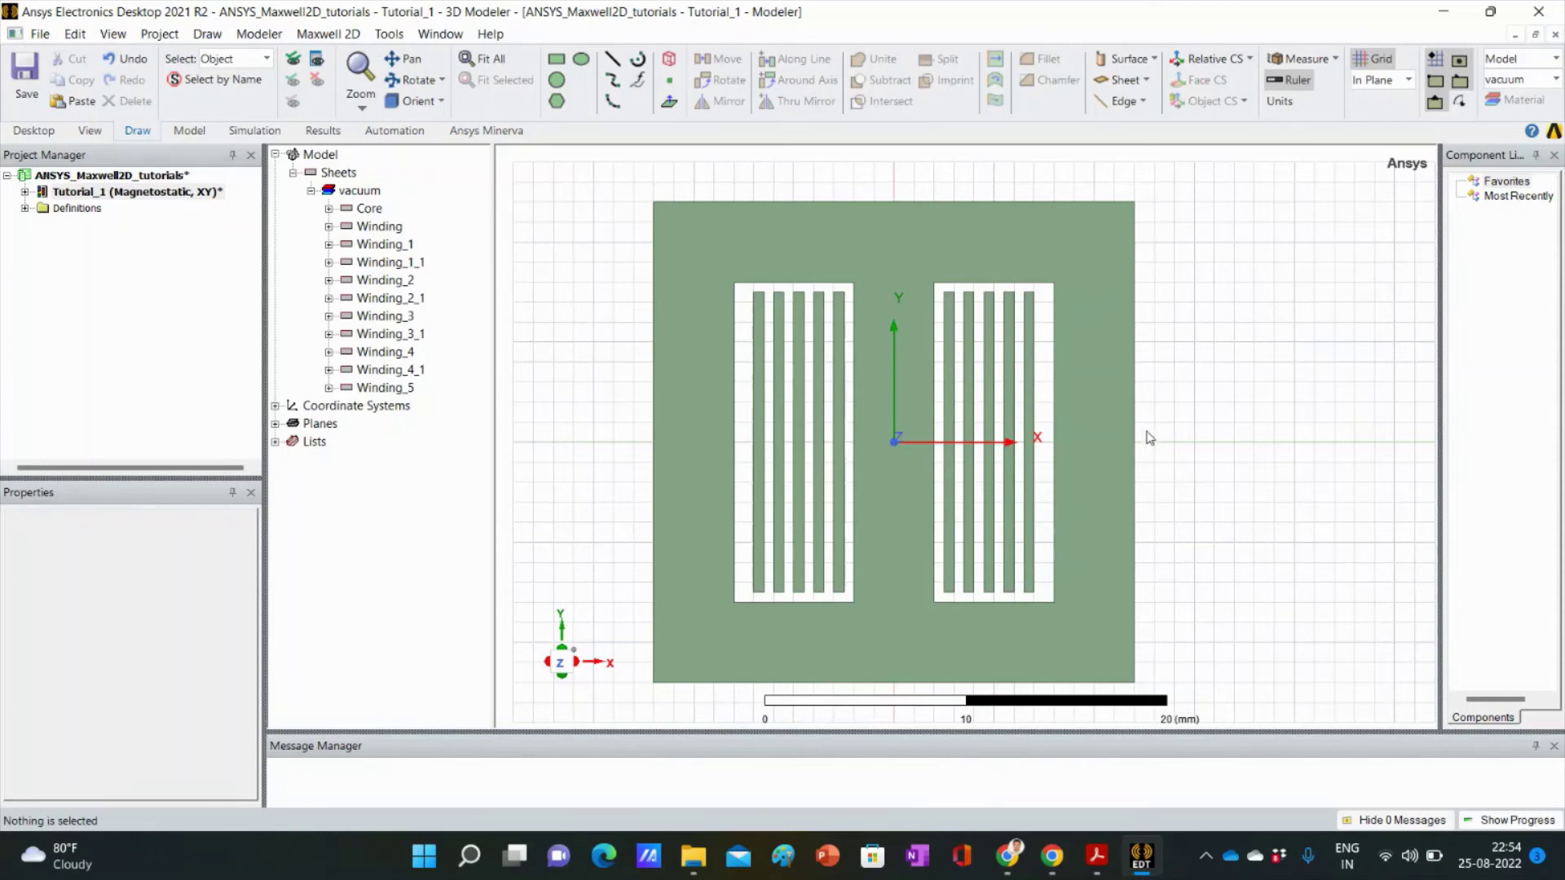
# Step: Unite the five conductors in the positive-X window into a single object, and clear the selection
pyautogui.click(952, 318)
pyautogui.keyDown('ctrl'); pyautogui.click(968, 319); pyautogui.keyUp('ctrl')
pyautogui.keyDown('ctrl'); pyautogui.click(988, 320); pyautogui.keyUp('ctrl')
pyautogui.keyDown('ctrl'); pyautogui.click(1009, 321); pyautogui.keyUp('ctrl')
pyautogui.keyDown('ctrl'); pyautogui.click(1029, 323); pyautogui.keyUp('ctrl')
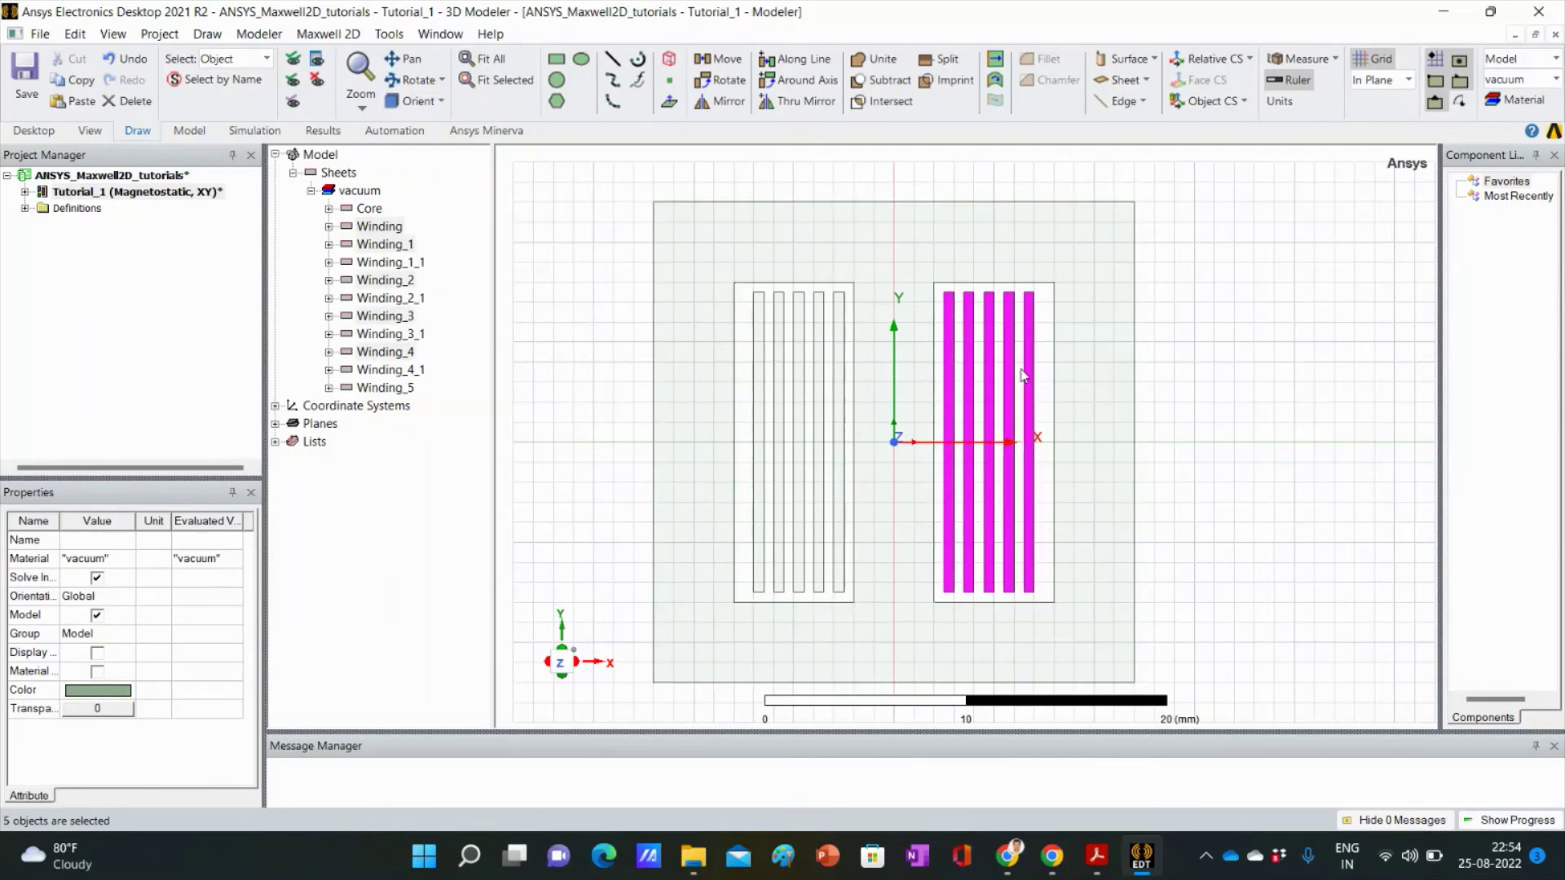
pyautogui.click(878, 63)
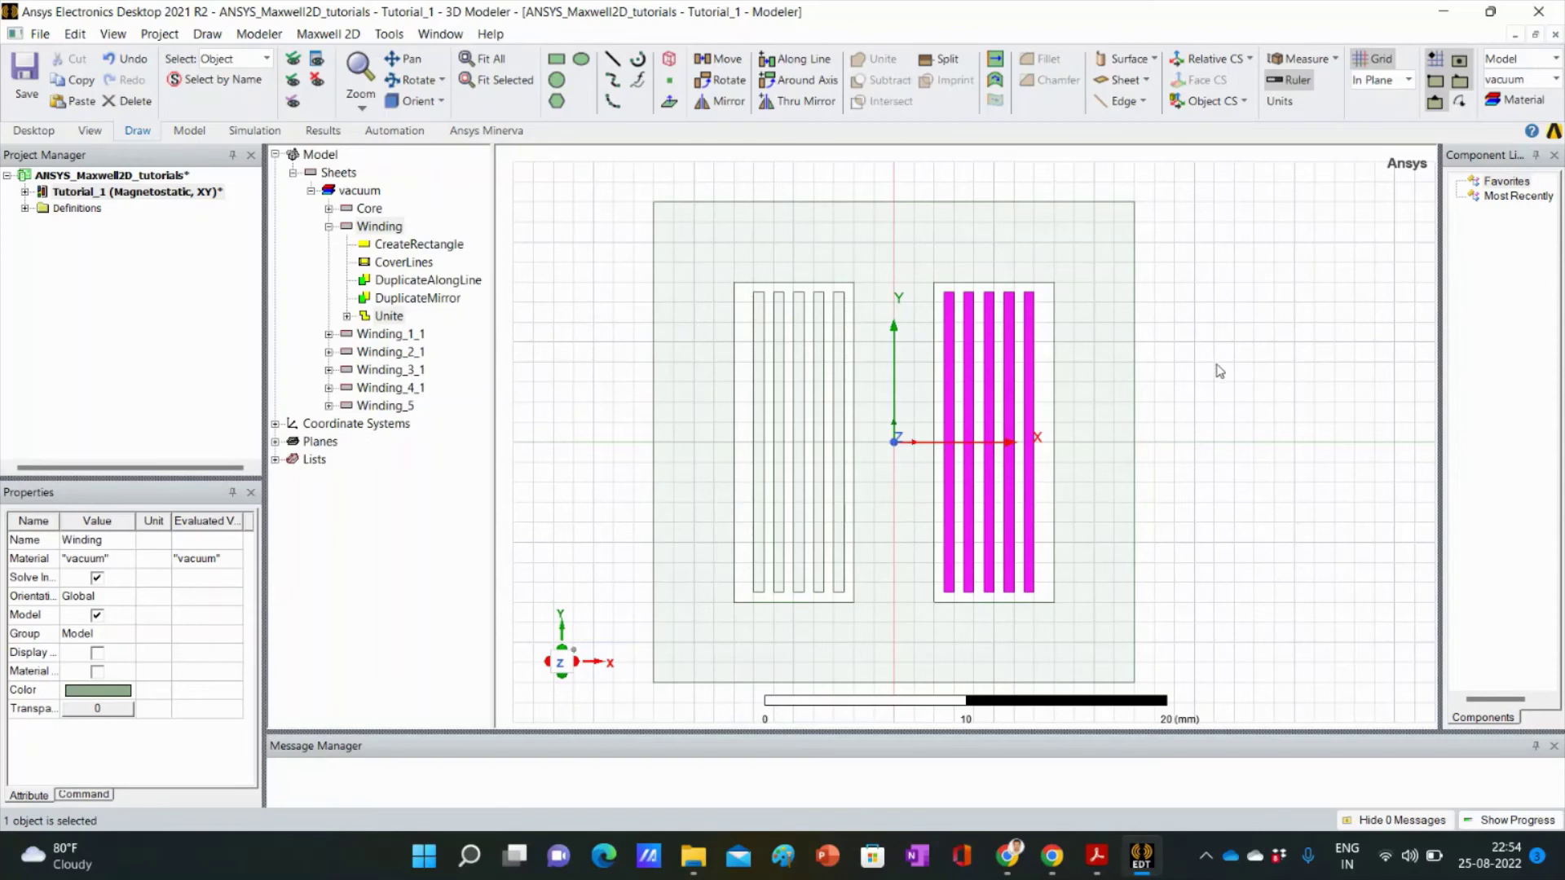
pyautogui.click(1195, 371)
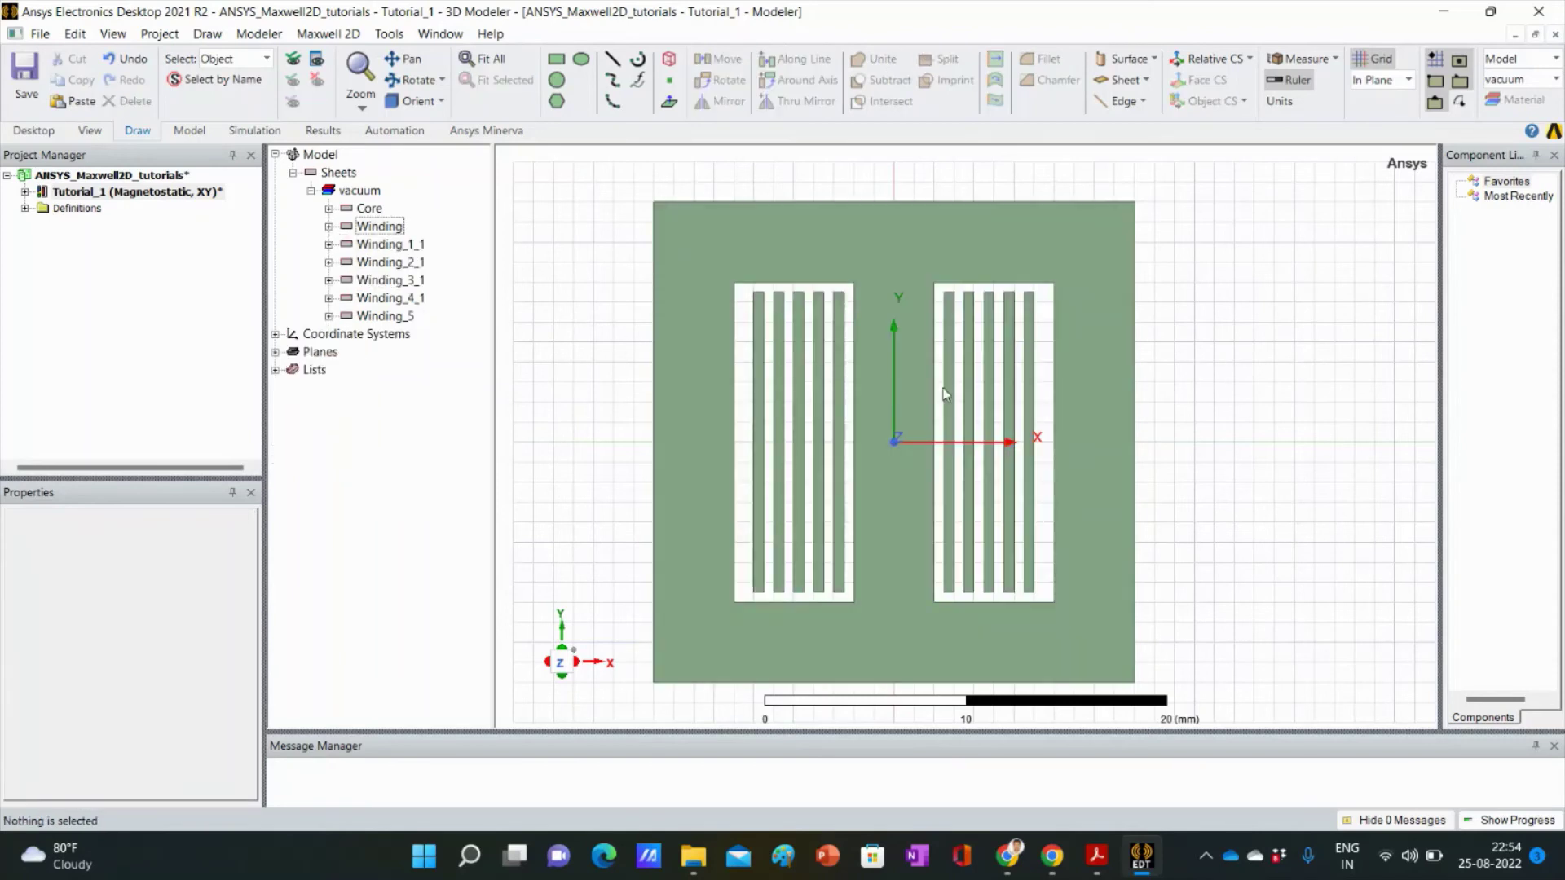
# Step: Check the united Winding by selecting it in the positive-X window, and clear the selection
pyautogui.click(1033, 360)
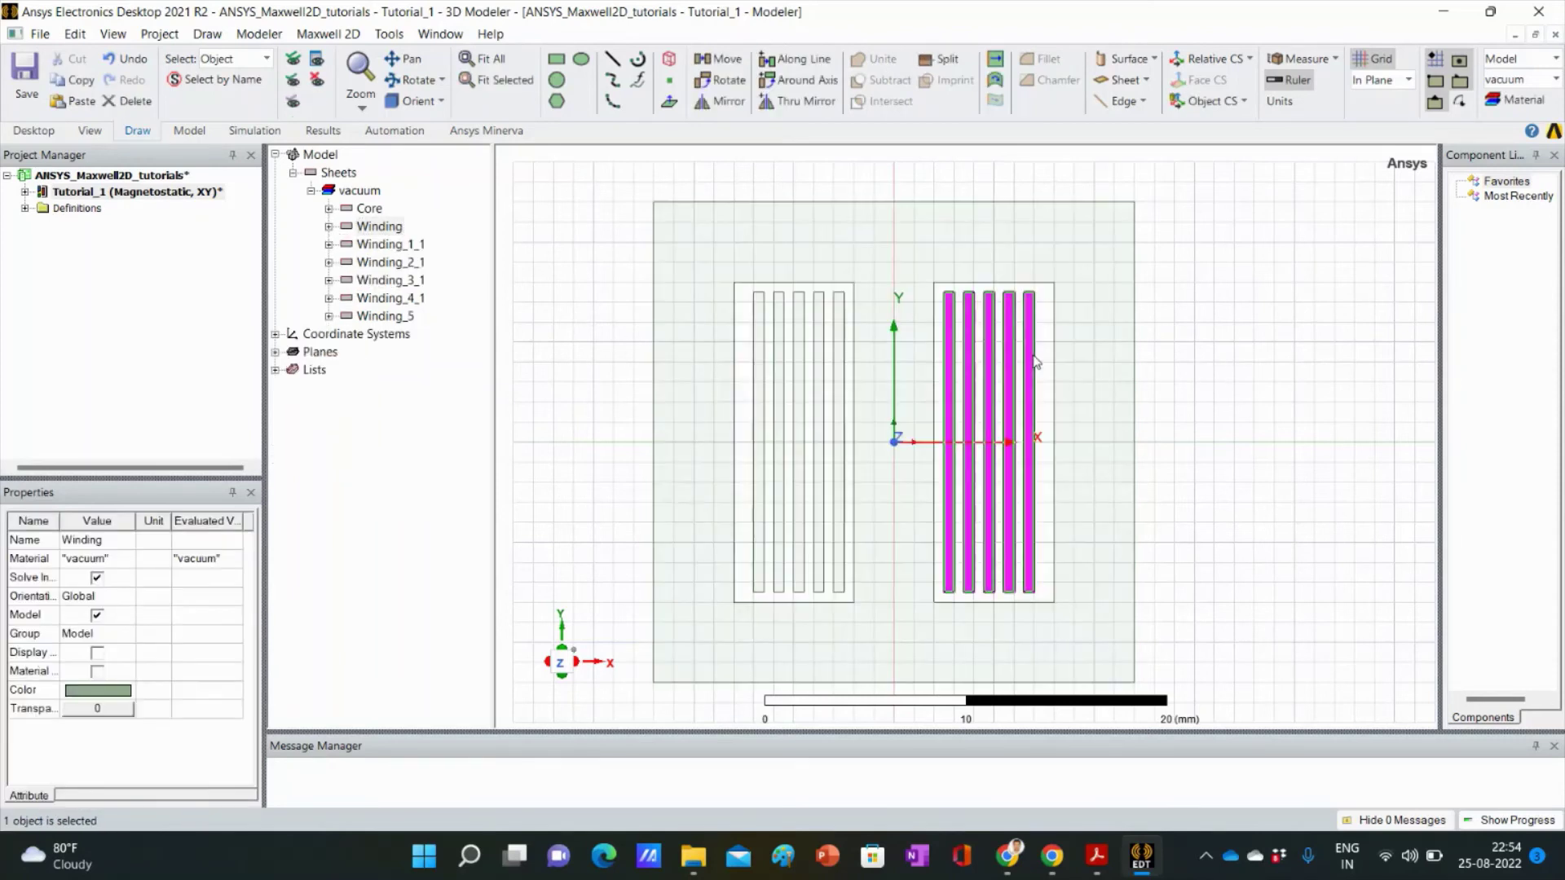
pyautogui.click(1195, 378)
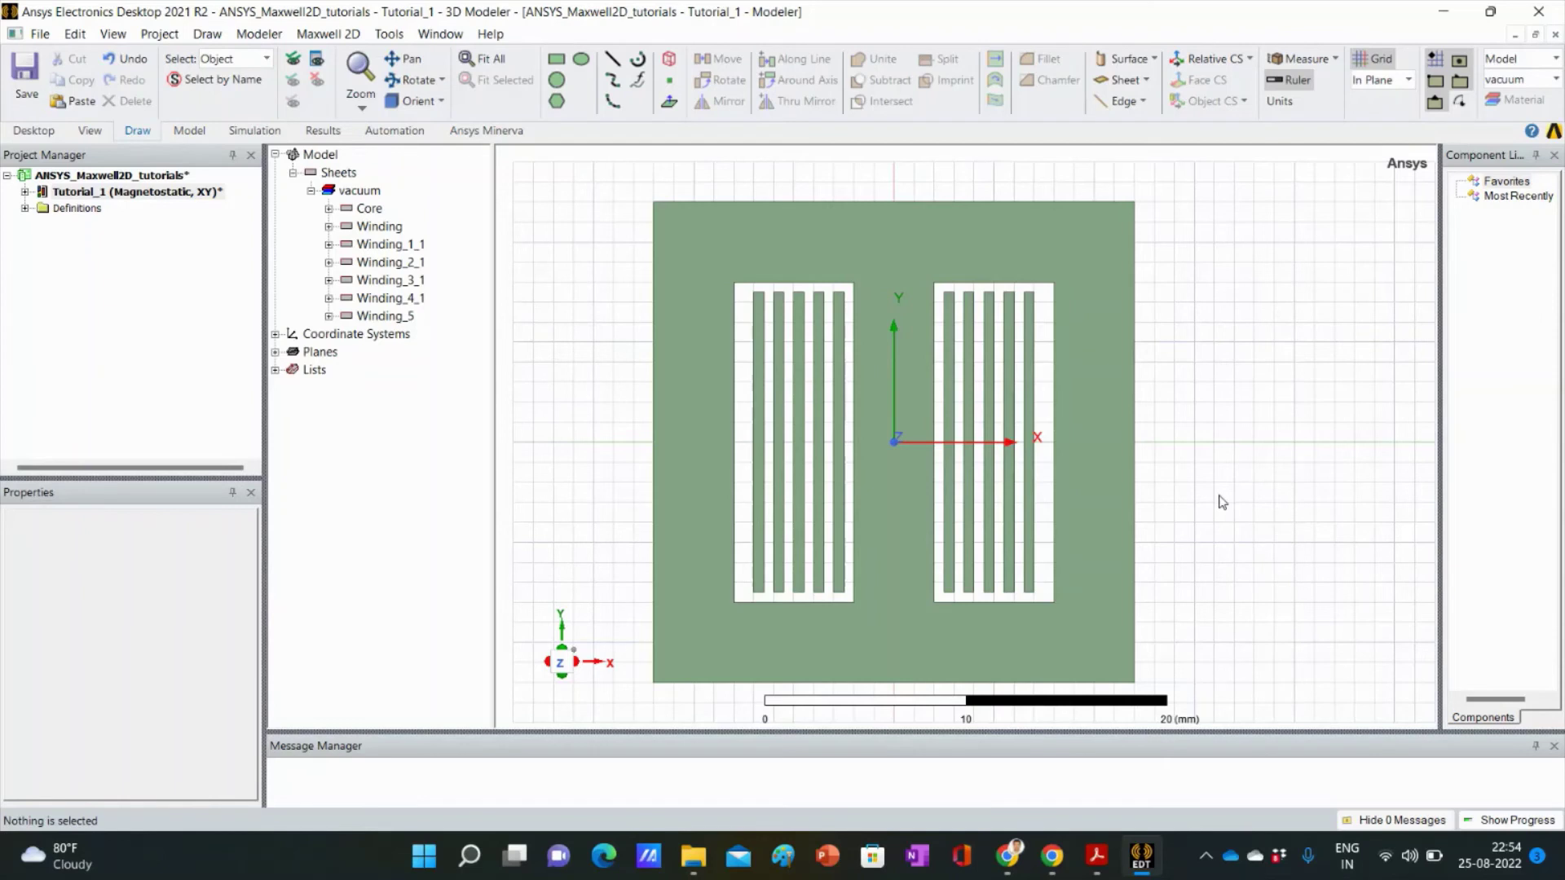
pyautogui.click(1031, 337)
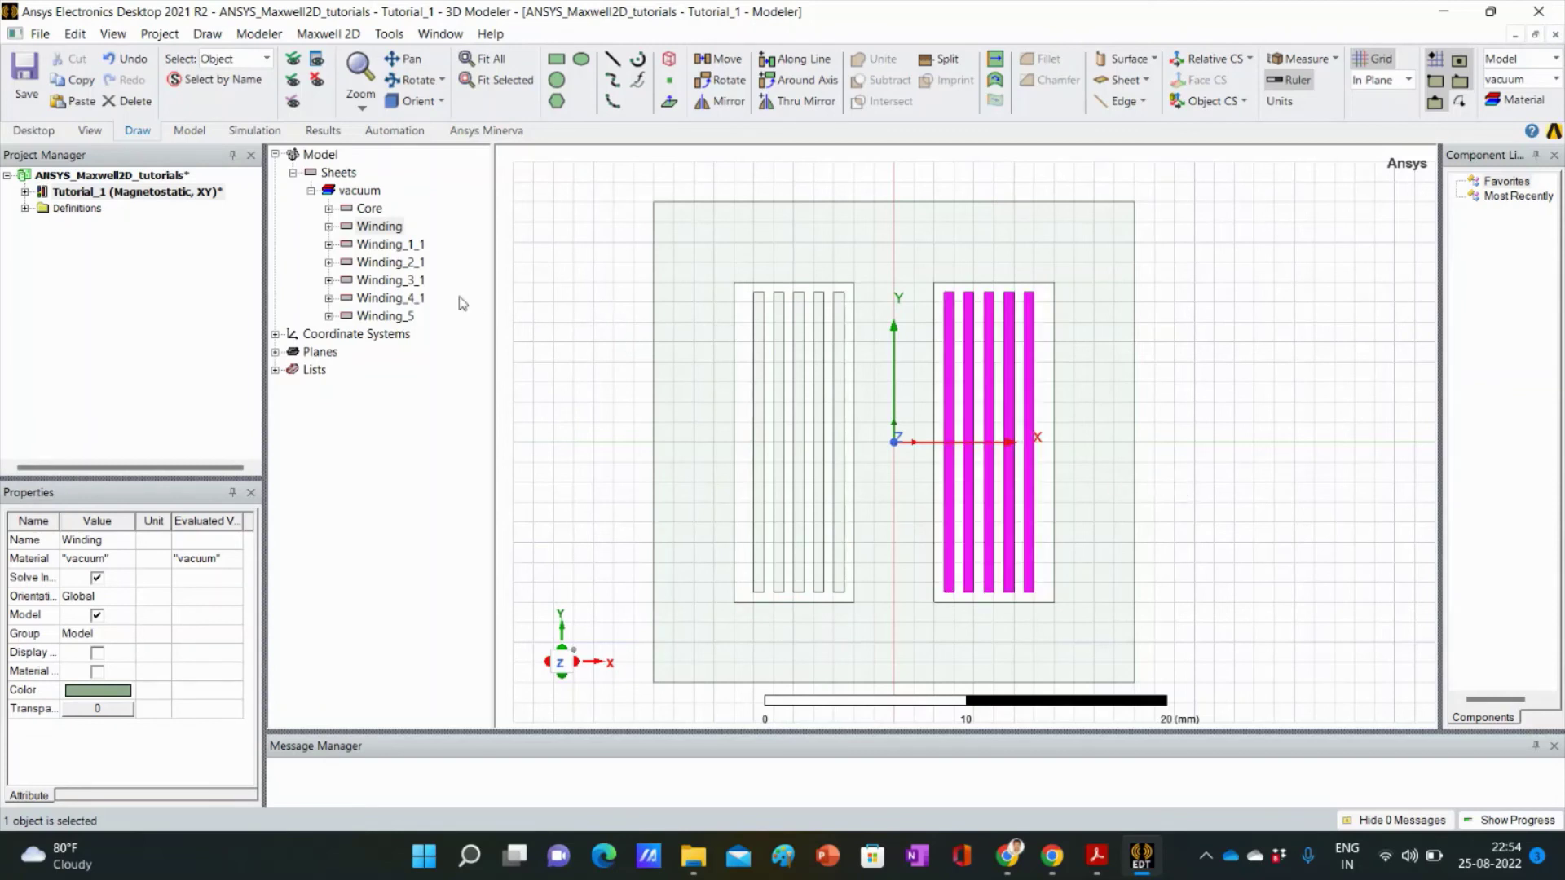
pyautogui.click(1225, 547)
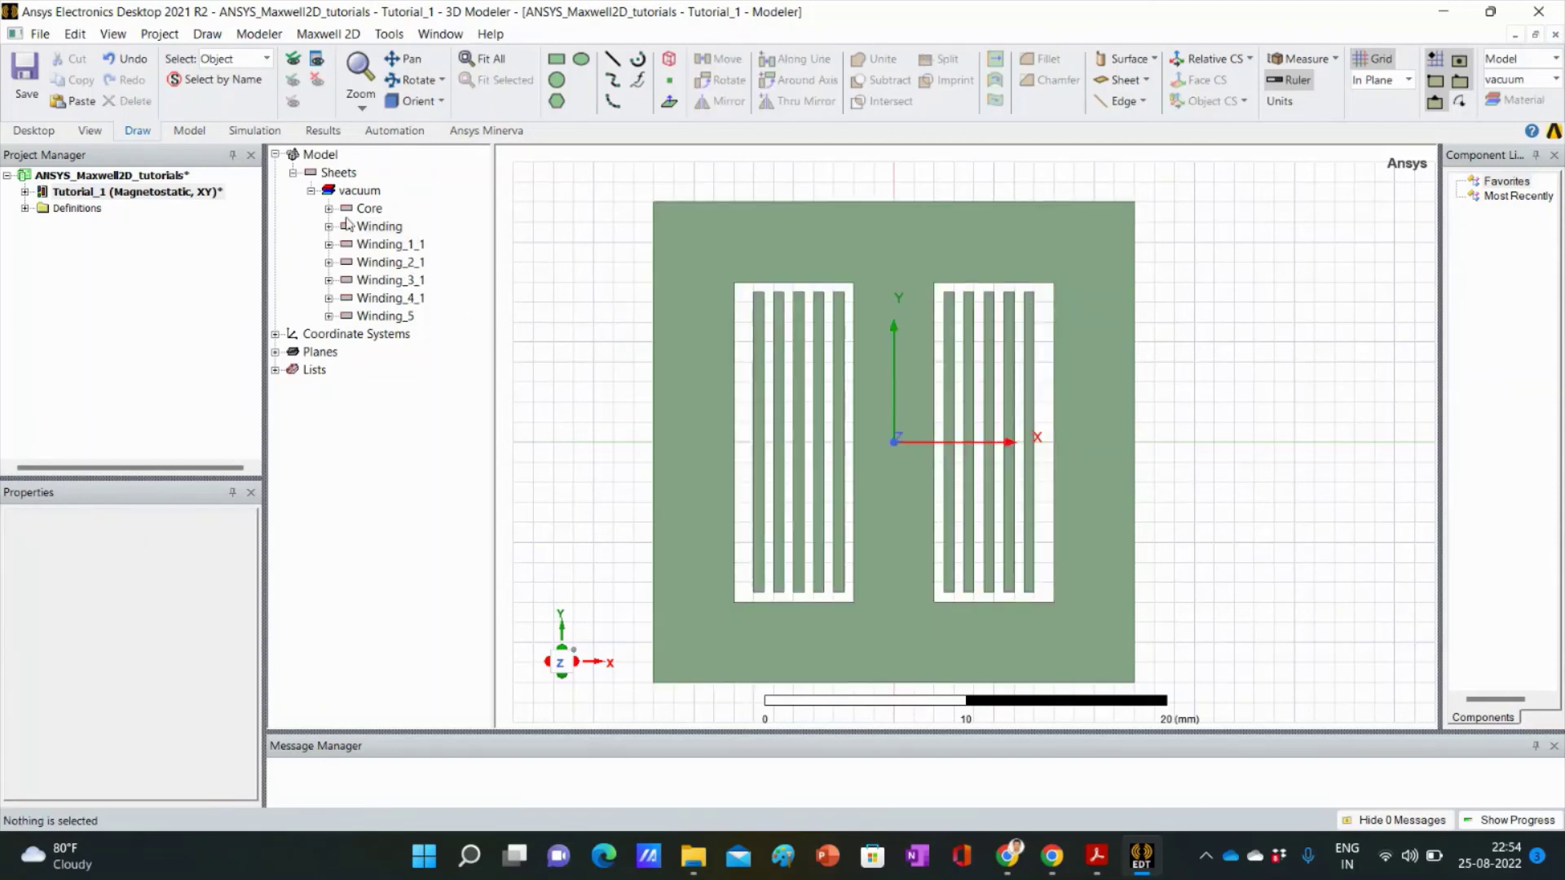
# Step: Delete the Unite operation from Winding's history to separate the positive-X conductors again
pyautogui.click(328, 226)
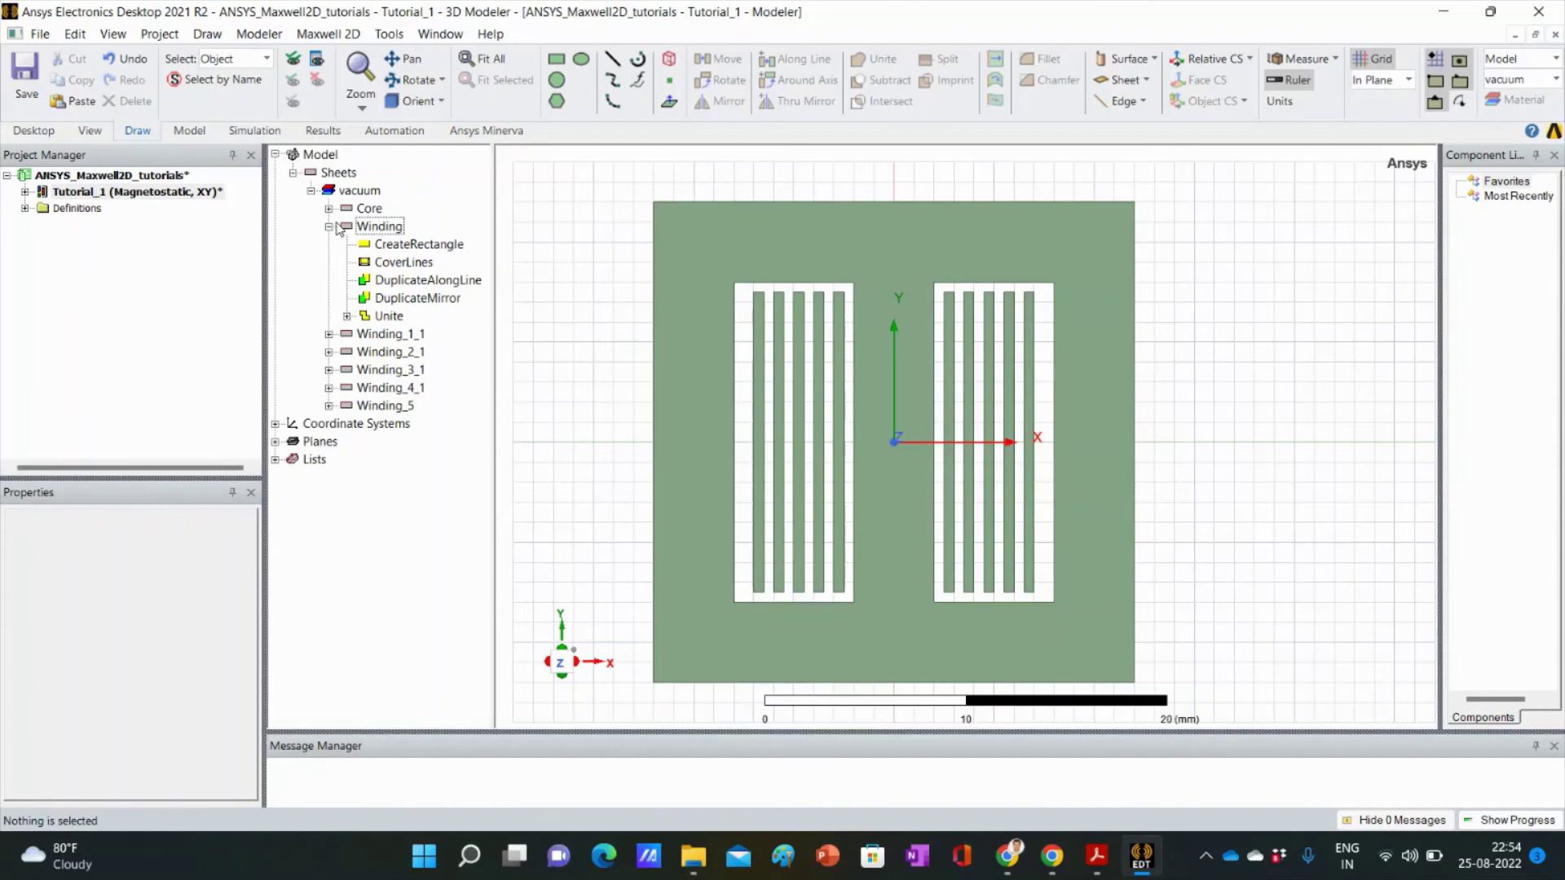
pyautogui.click(389, 316)
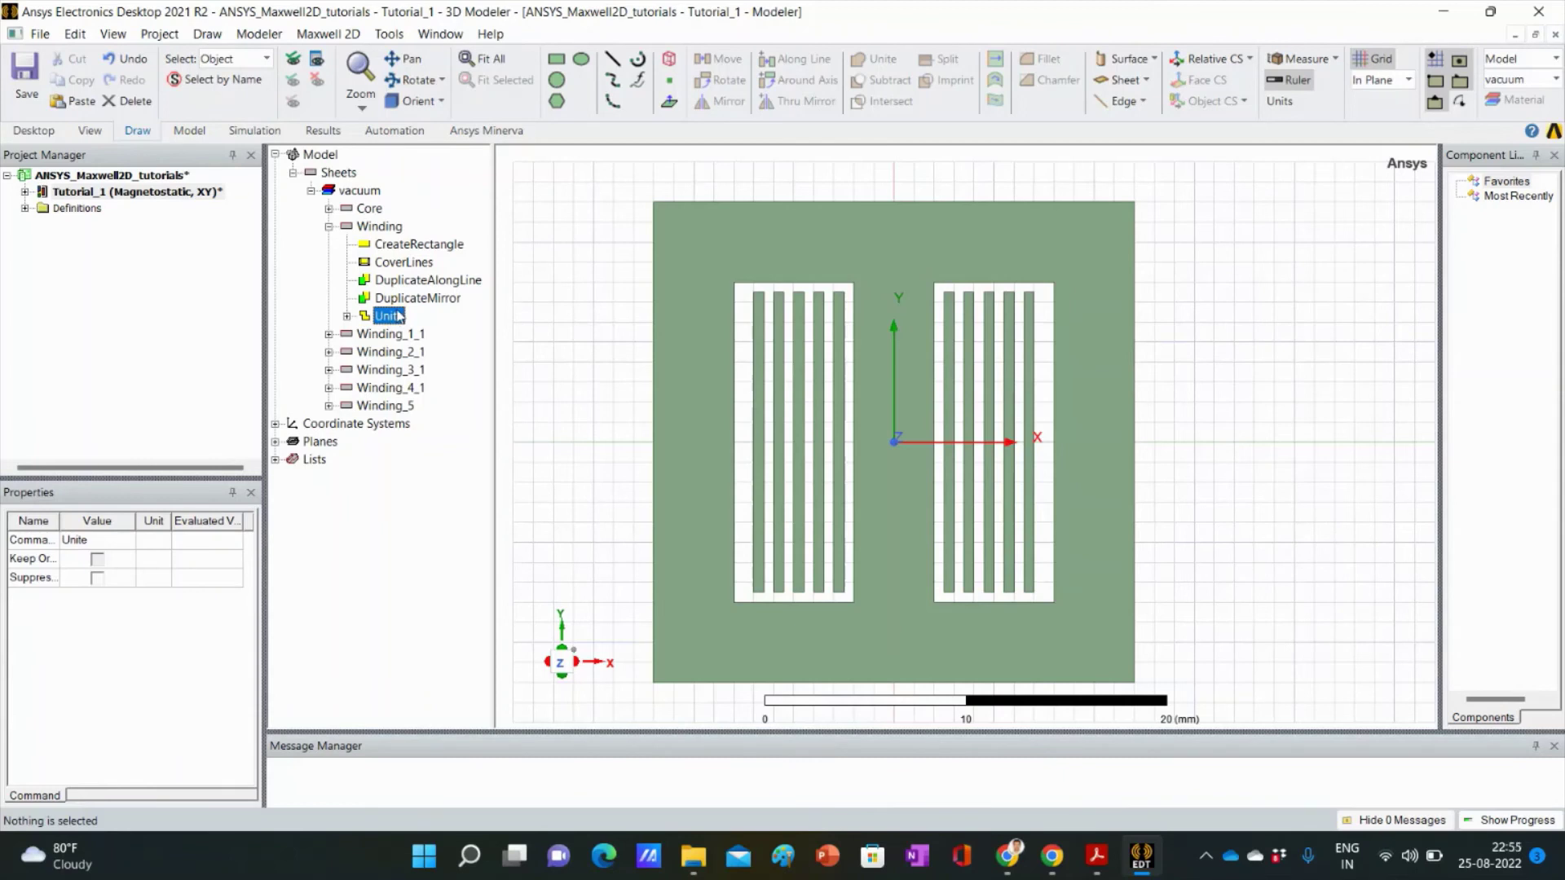
pyautogui.press('Delete')
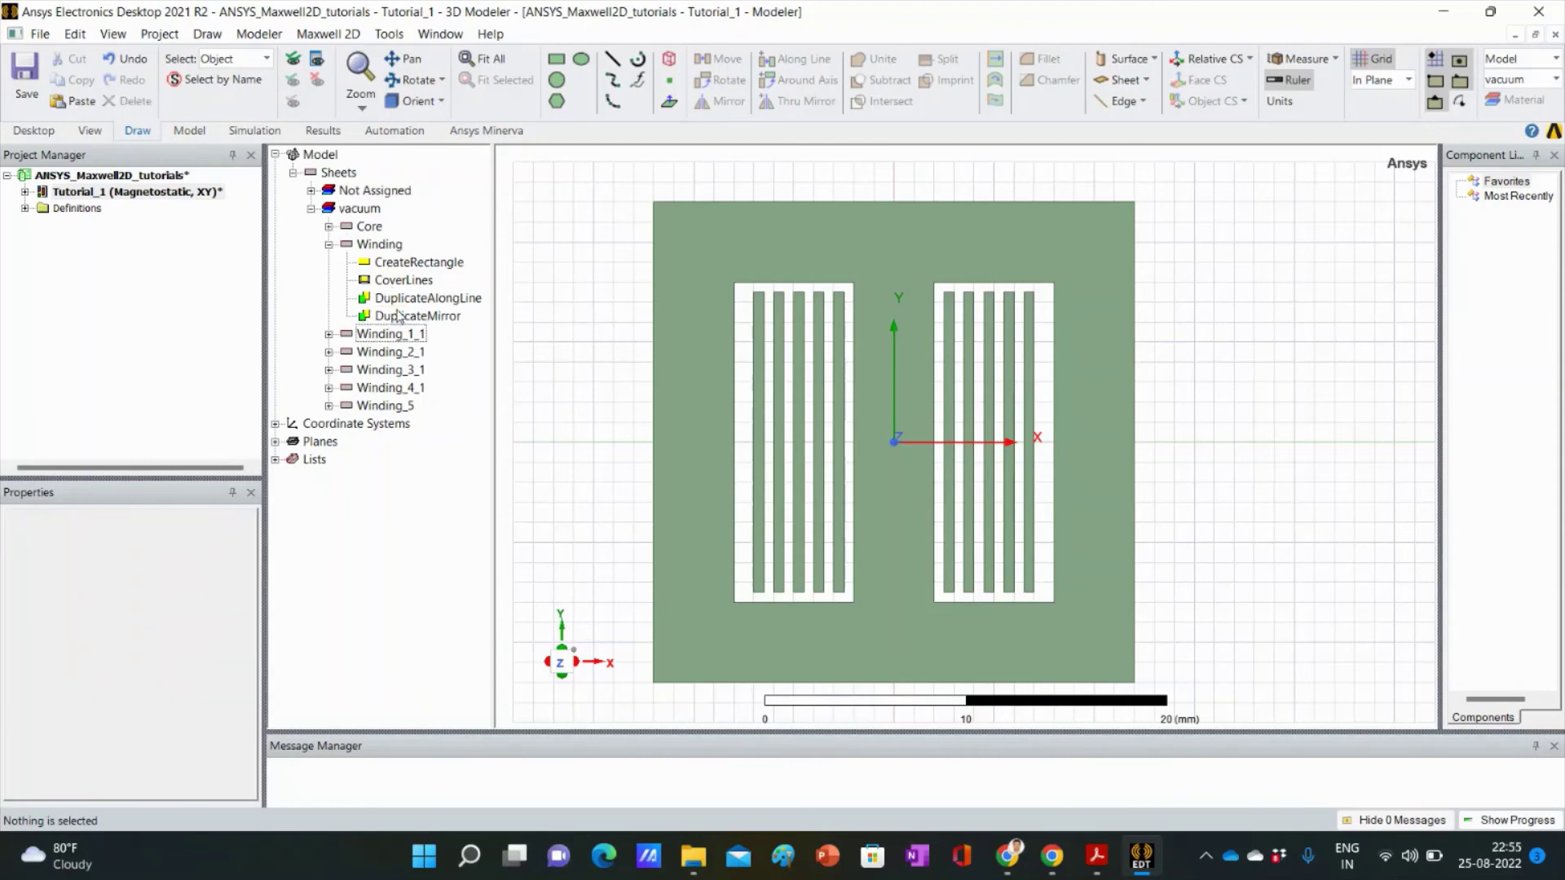
pyautogui.click(329, 244)
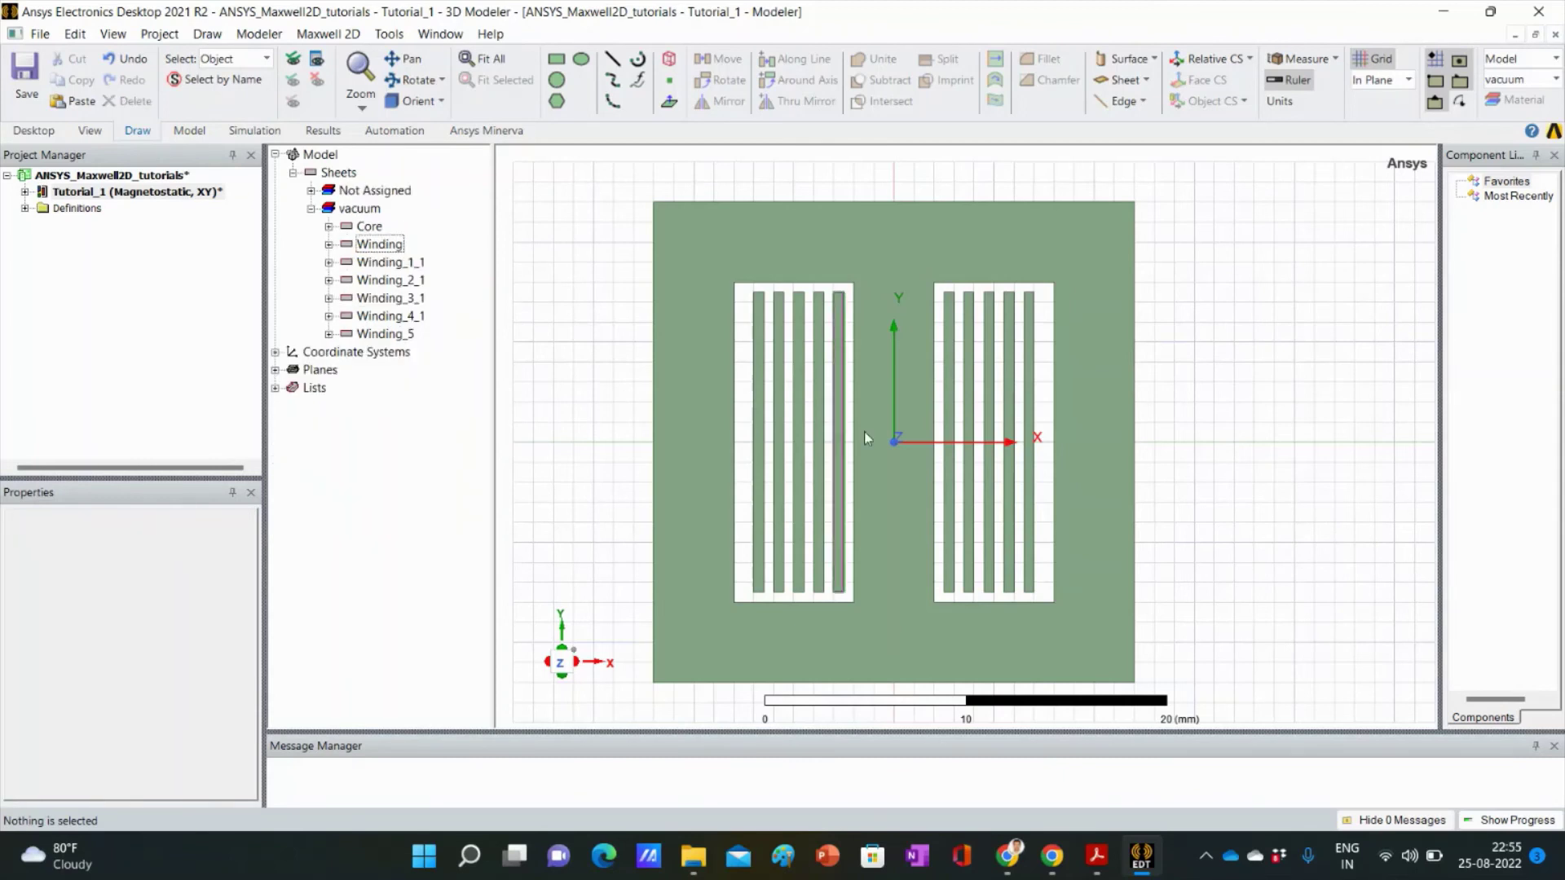
# Step: Select each of the five conductors in the positive-X window individually to check their separation, and clear the selection
pyautogui.click(950, 385)
pyautogui.click(969, 389)
pyautogui.click(989, 389)
pyautogui.click(1009, 389)
pyautogui.click(1028, 392)
pyautogui.click(1150, 481)
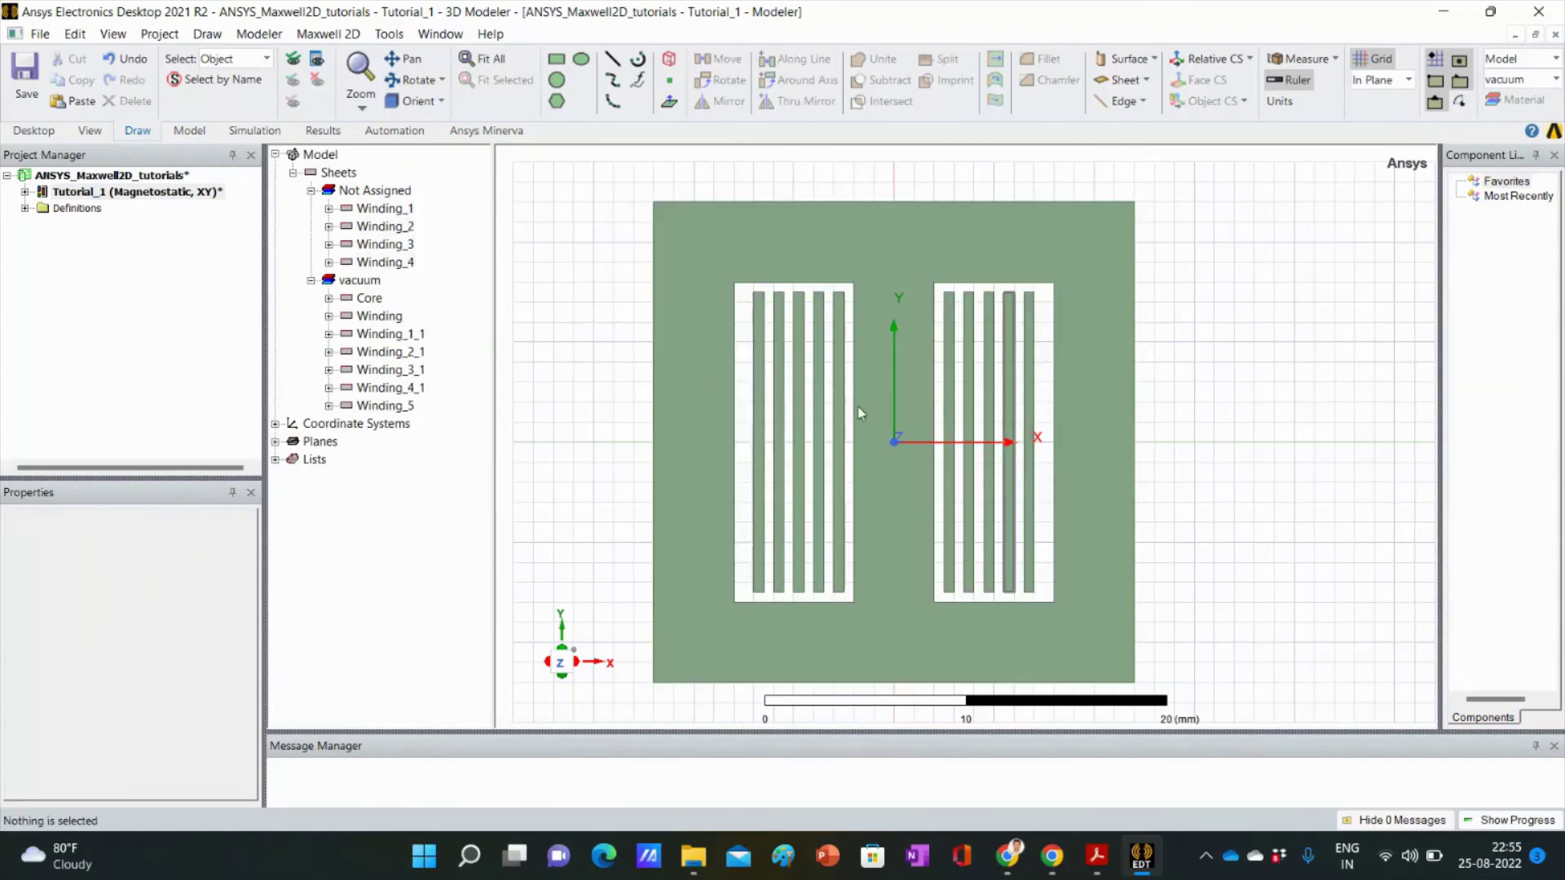
# Step: Inspect Winding_1 through Winding_4 in the Not Assigned material group one by one, and clear the selection
pyautogui.click(359, 280)
pyautogui.click(379, 209)
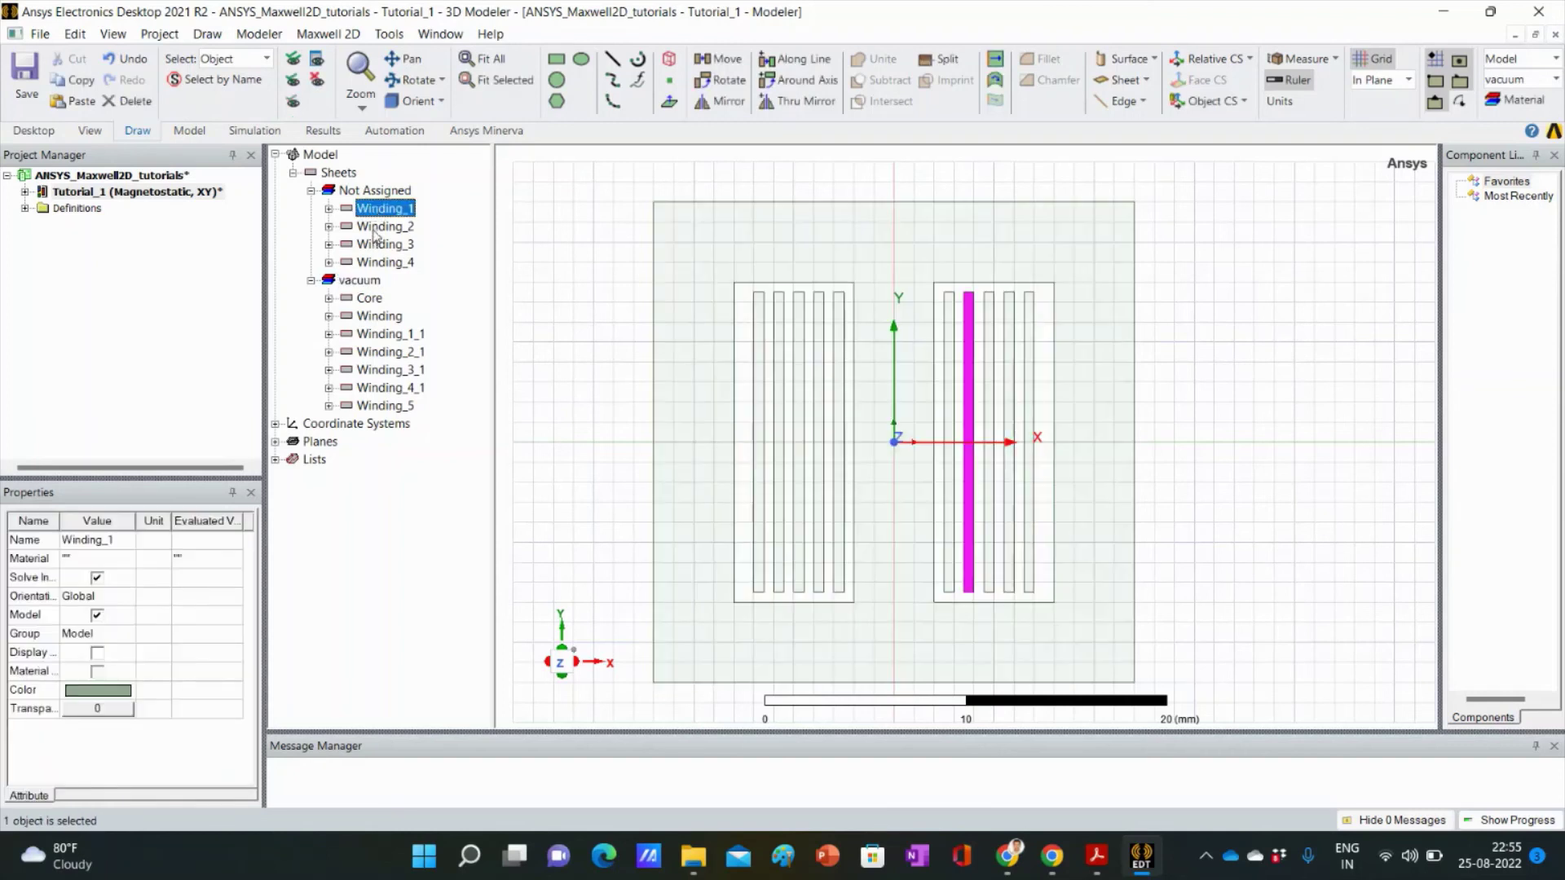
pyautogui.click(379, 226)
pyautogui.click(379, 244)
pyautogui.click(379, 262)
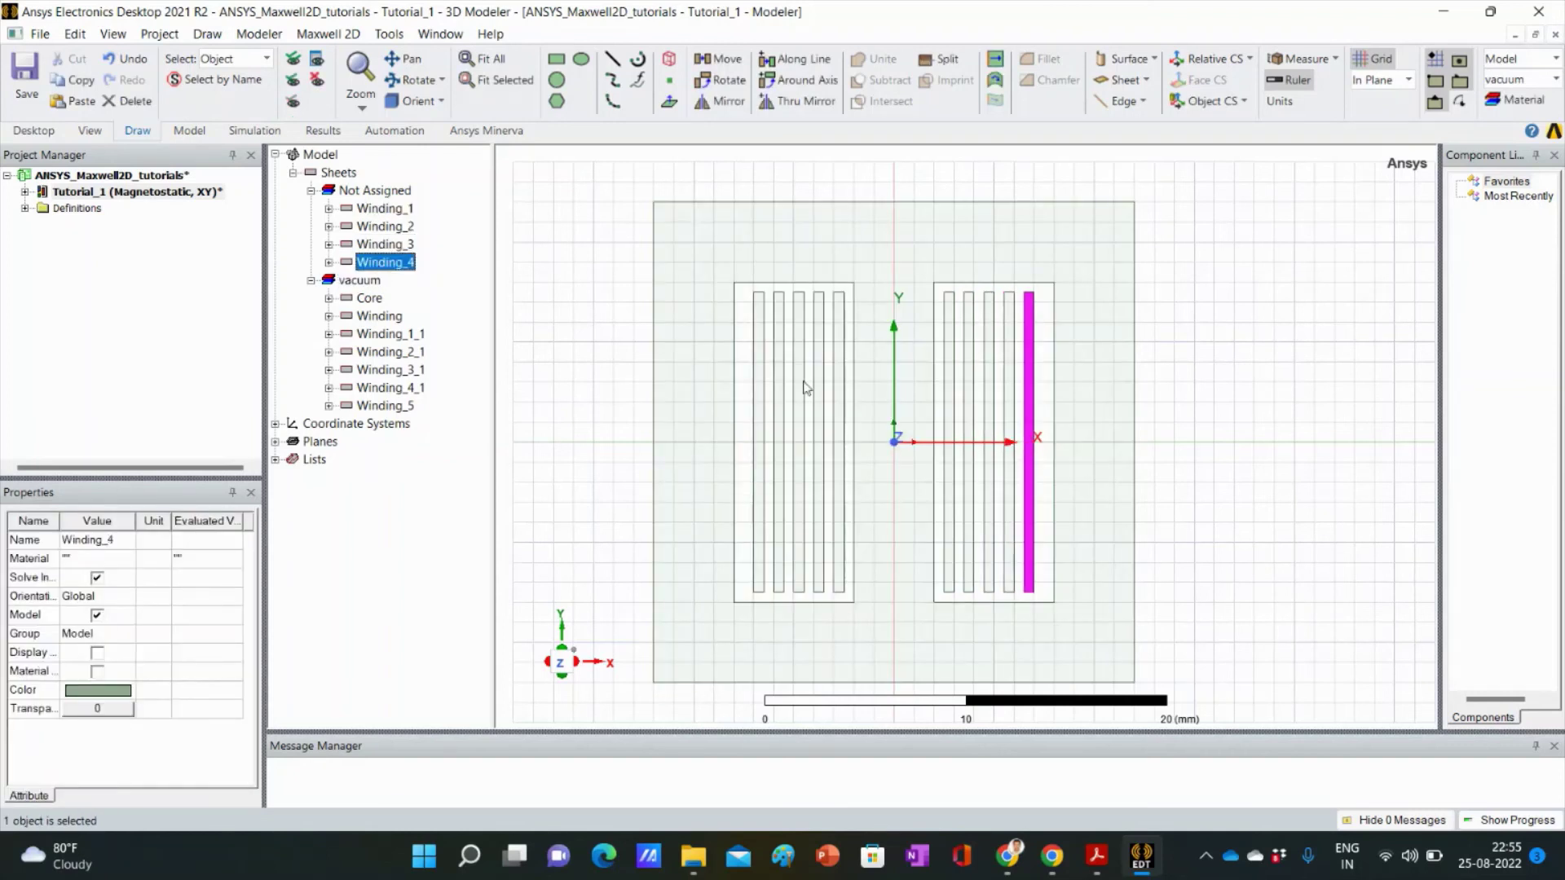
pyautogui.click(1263, 550)
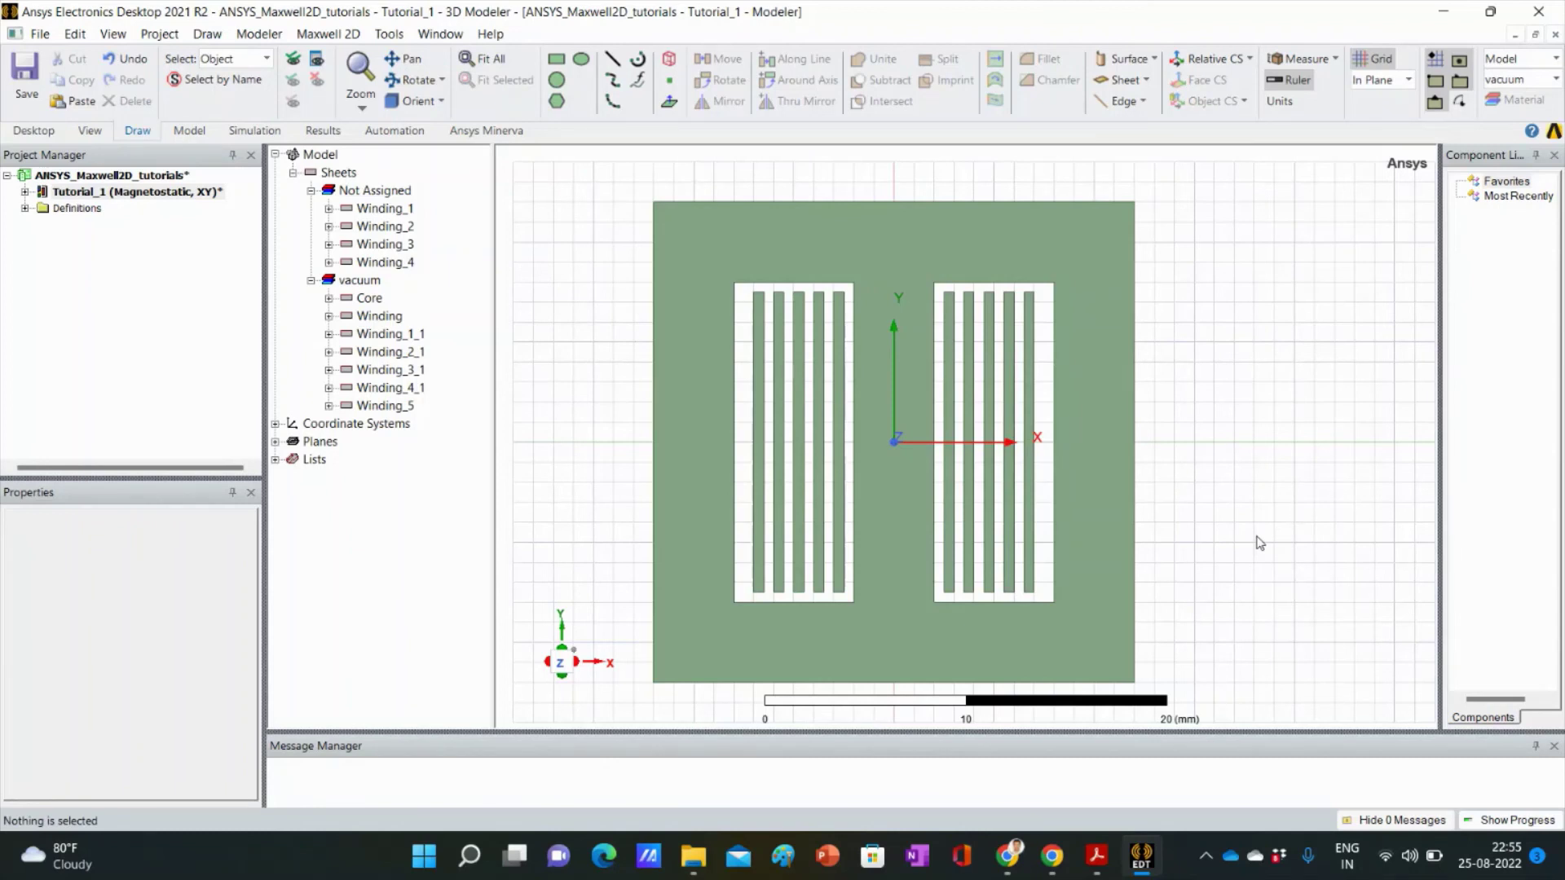
# Step: Assign the vacuum material to Winding_1, Winding_2, Winding_3 and Winding_4 together, and clear the selection
pyautogui.click(384, 210)
pyautogui.keyDown('shift'); pyautogui.click(380, 264); pyautogui.keyUp('shift')
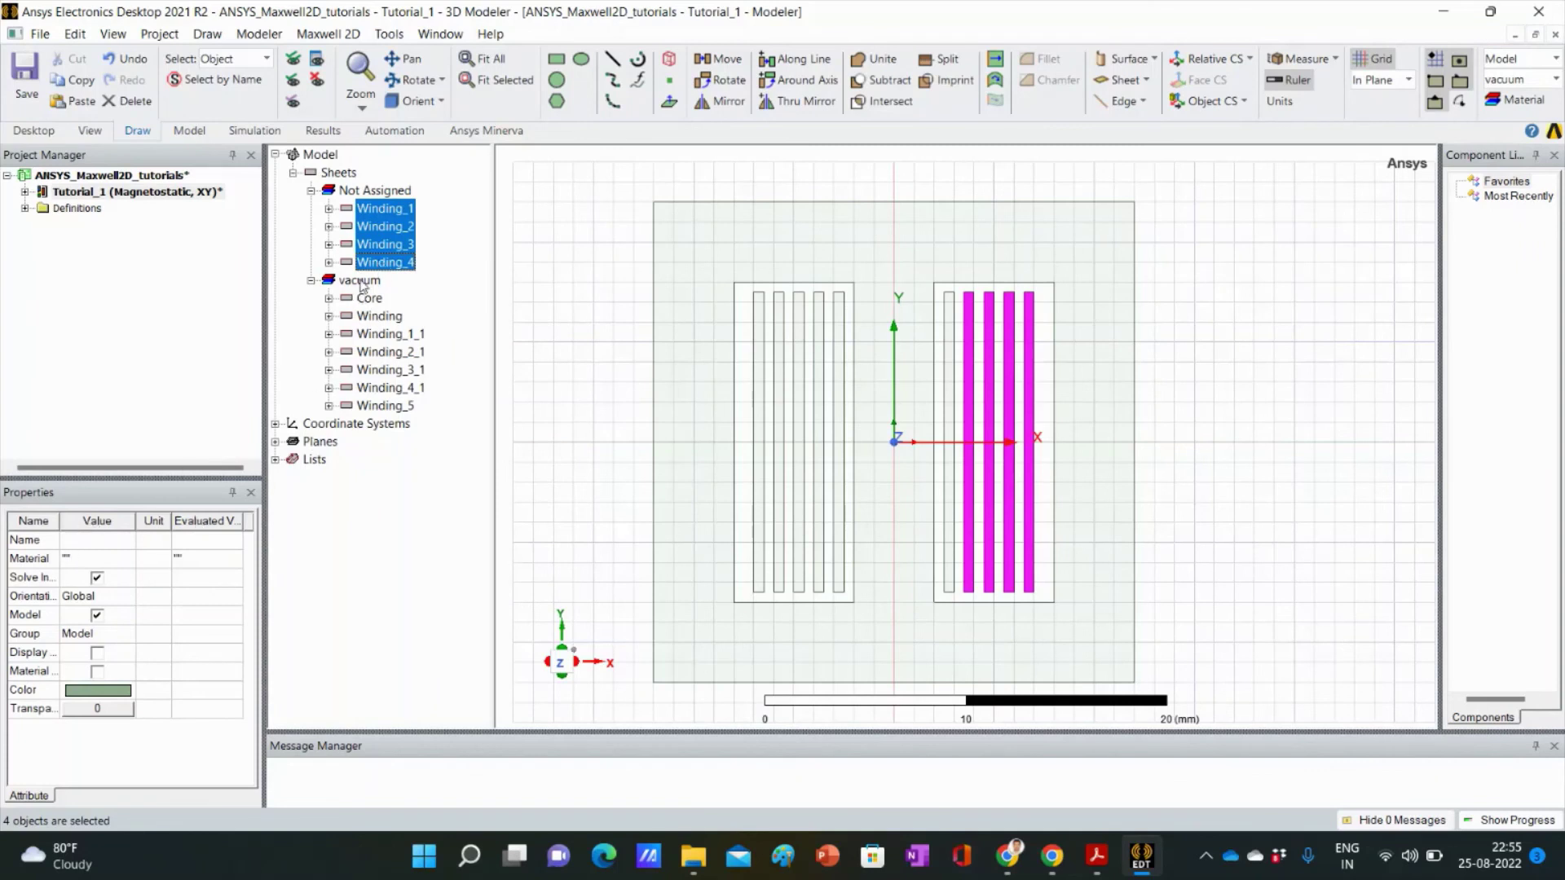
pyautogui.click(79, 559)
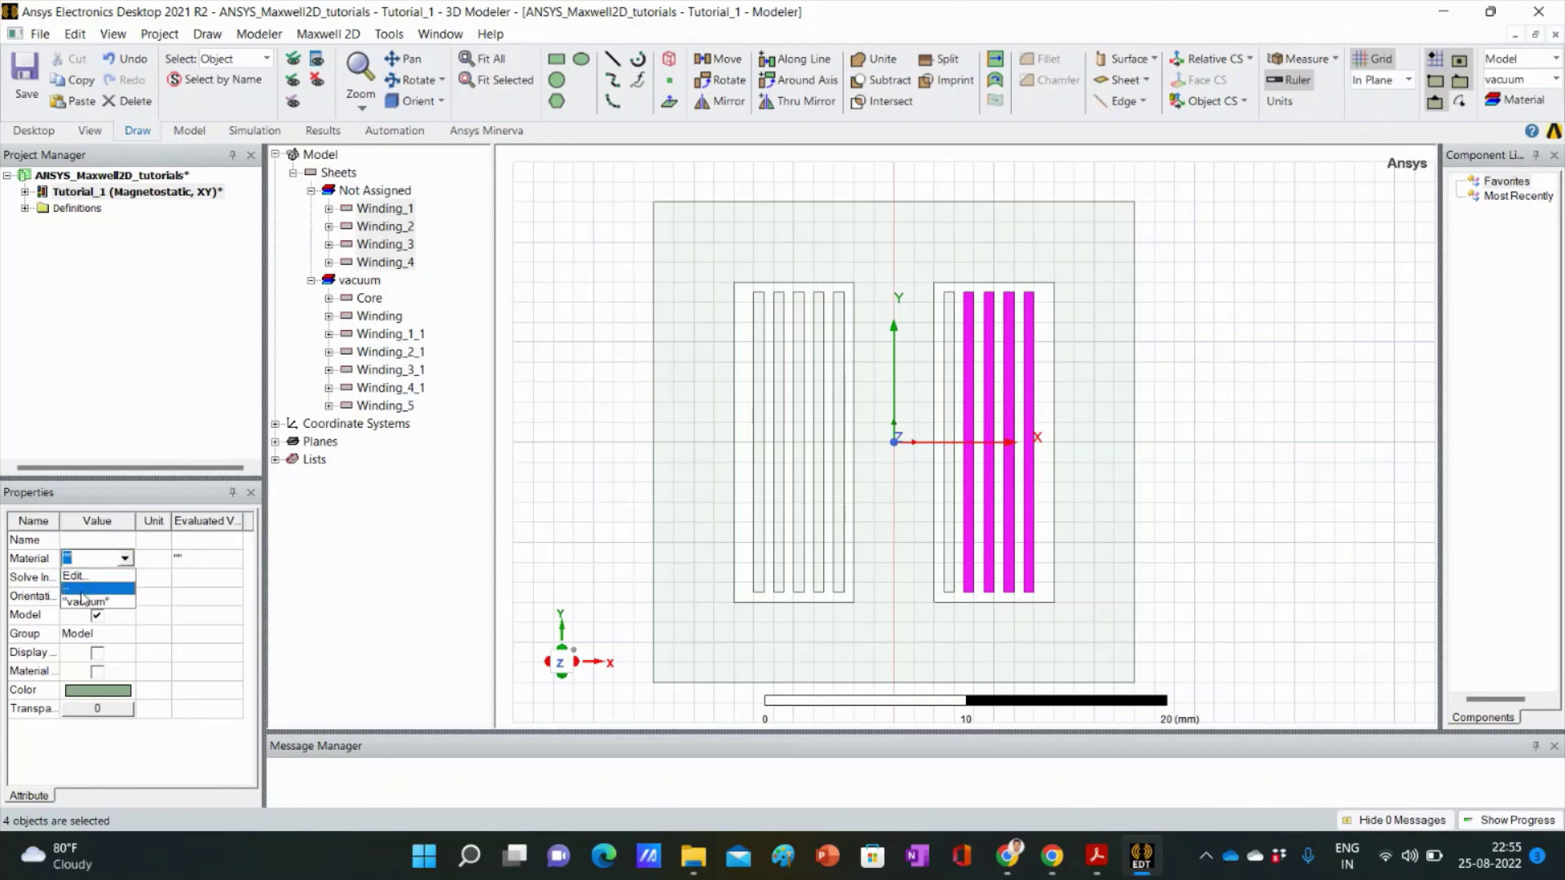
pyautogui.click(84, 603)
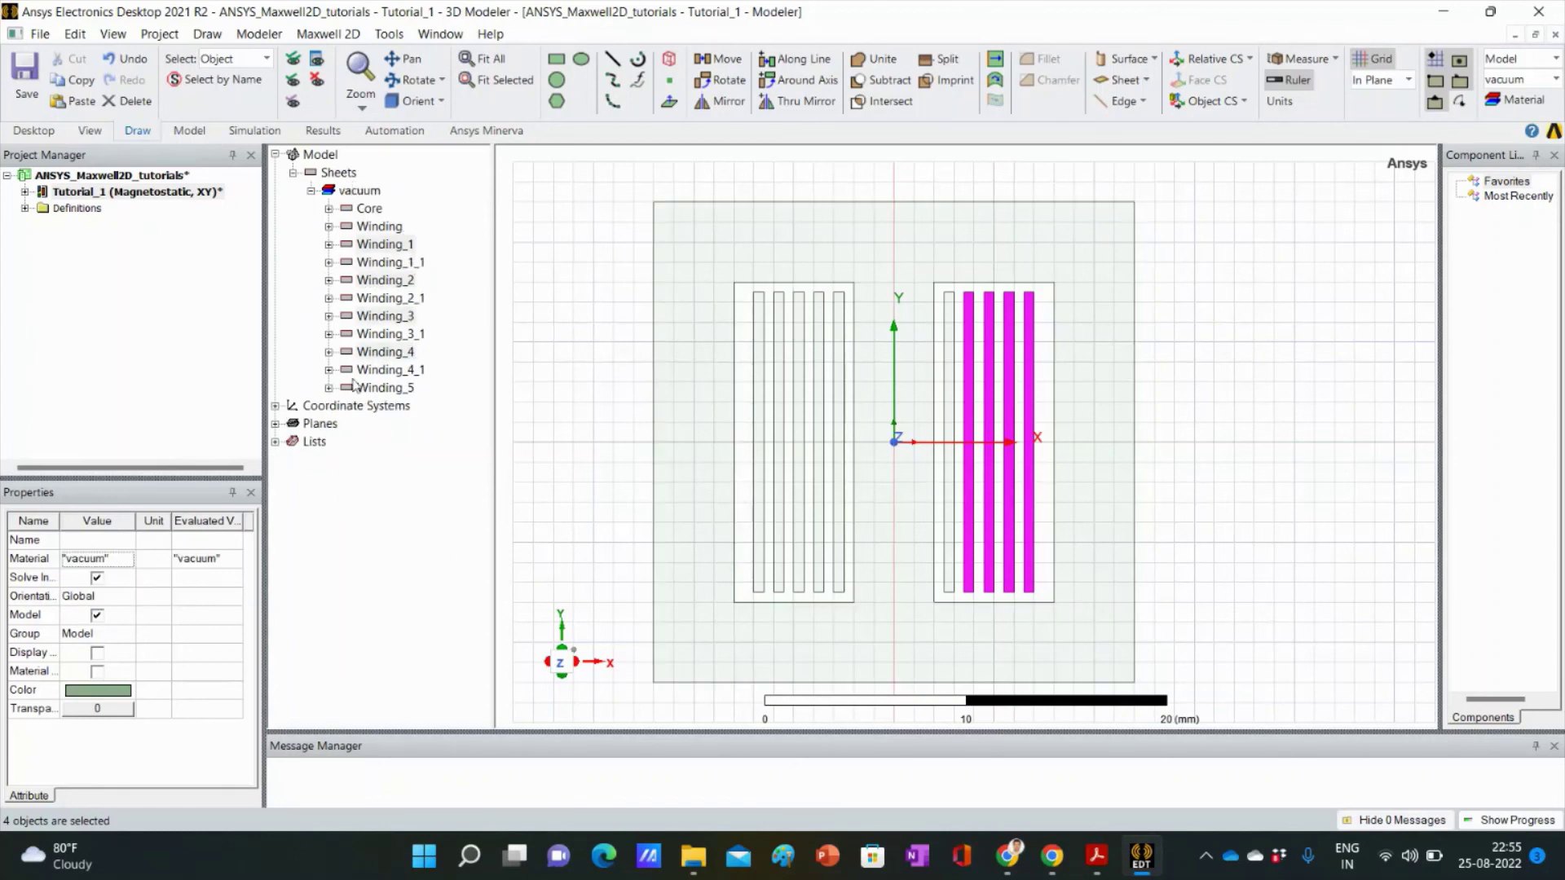
pyautogui.click(1280, 582)
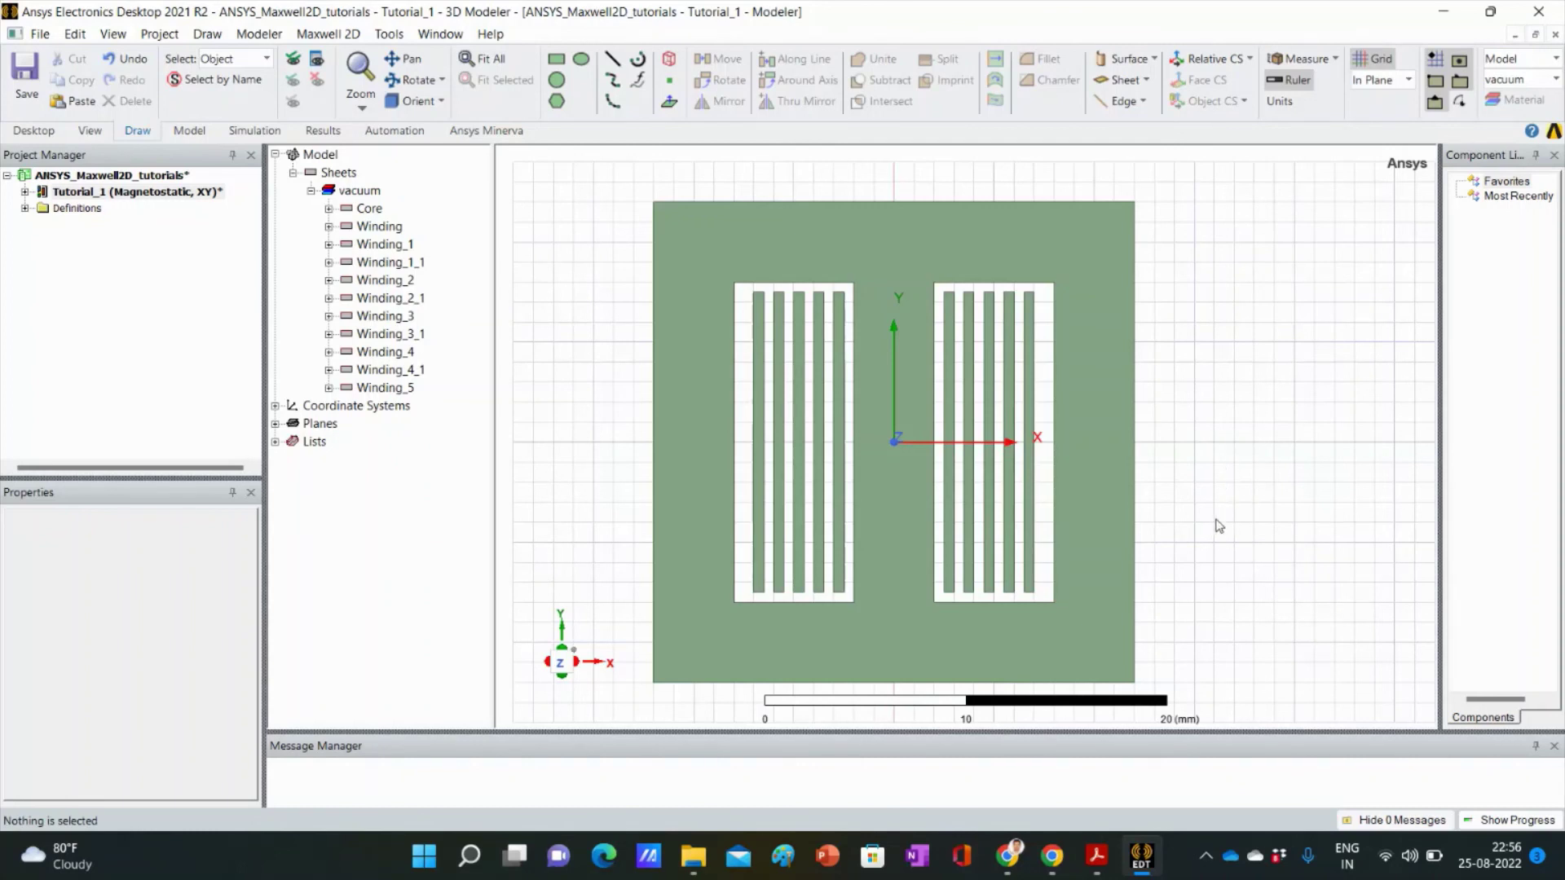
# Step: Review the core and conductor dimensions in trfdrawing1.pdf in Acrobat Reader, and return to the Ansys model
pyautogui.moveTo(1096, 856)
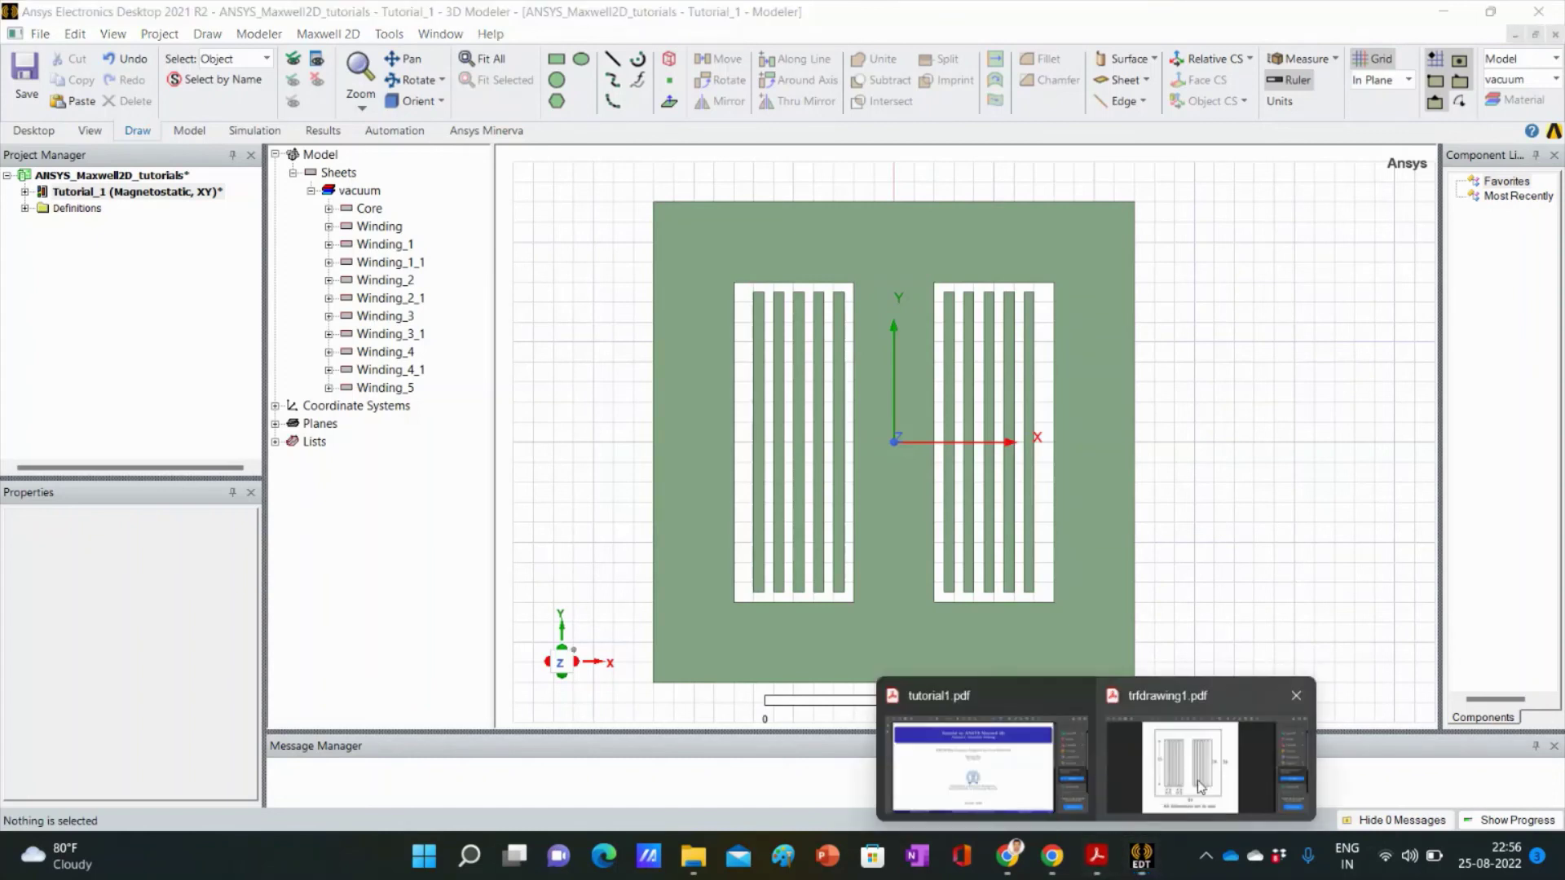
pyautogui.click(1136, 722)
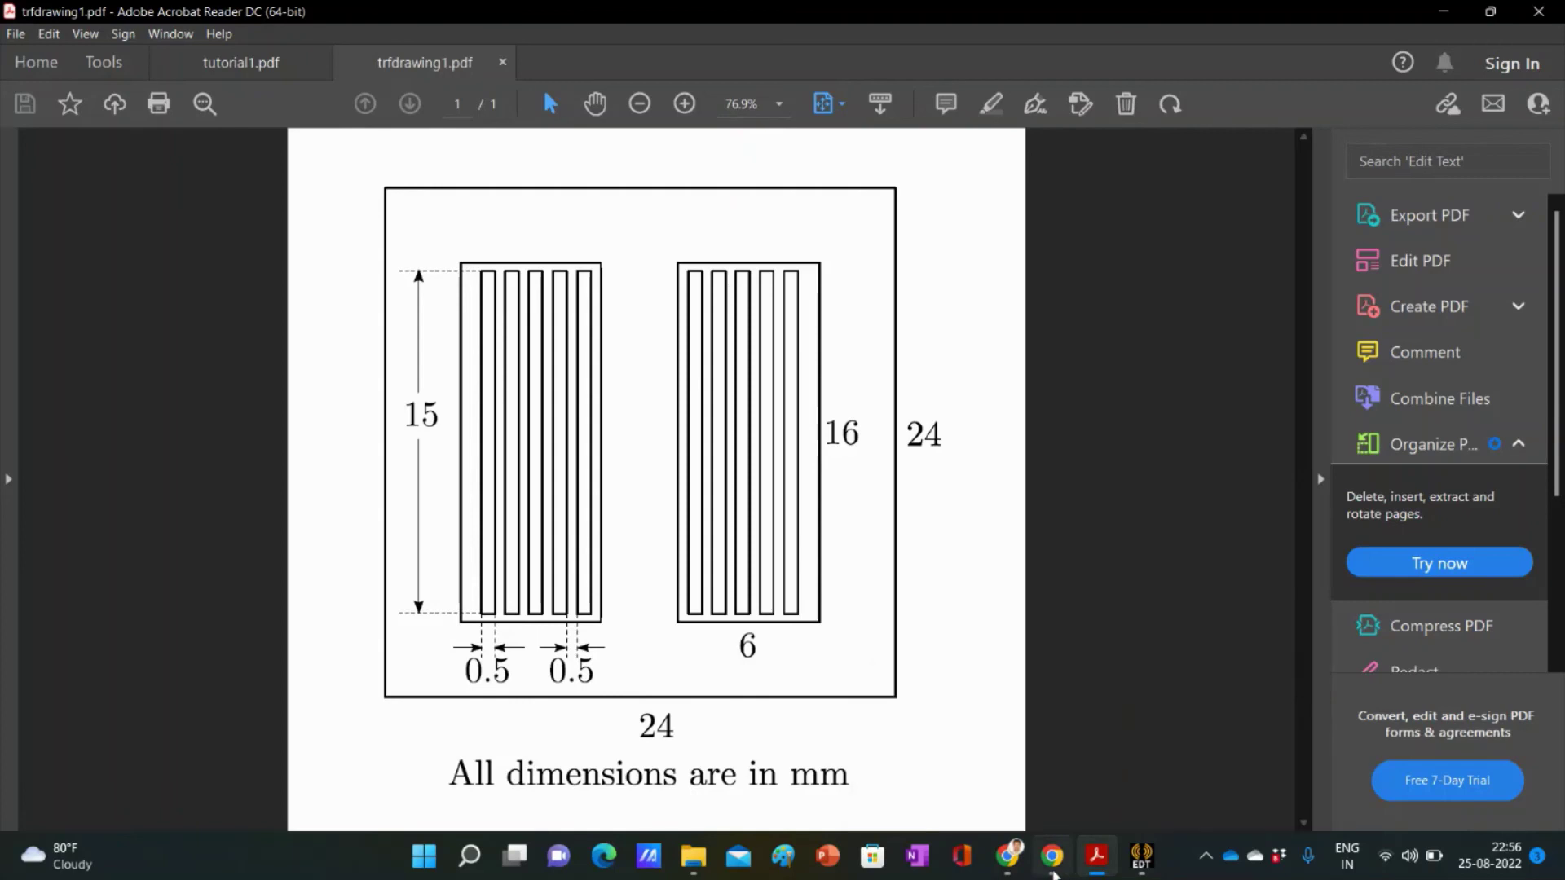
pyautogui.click(1141, 856)
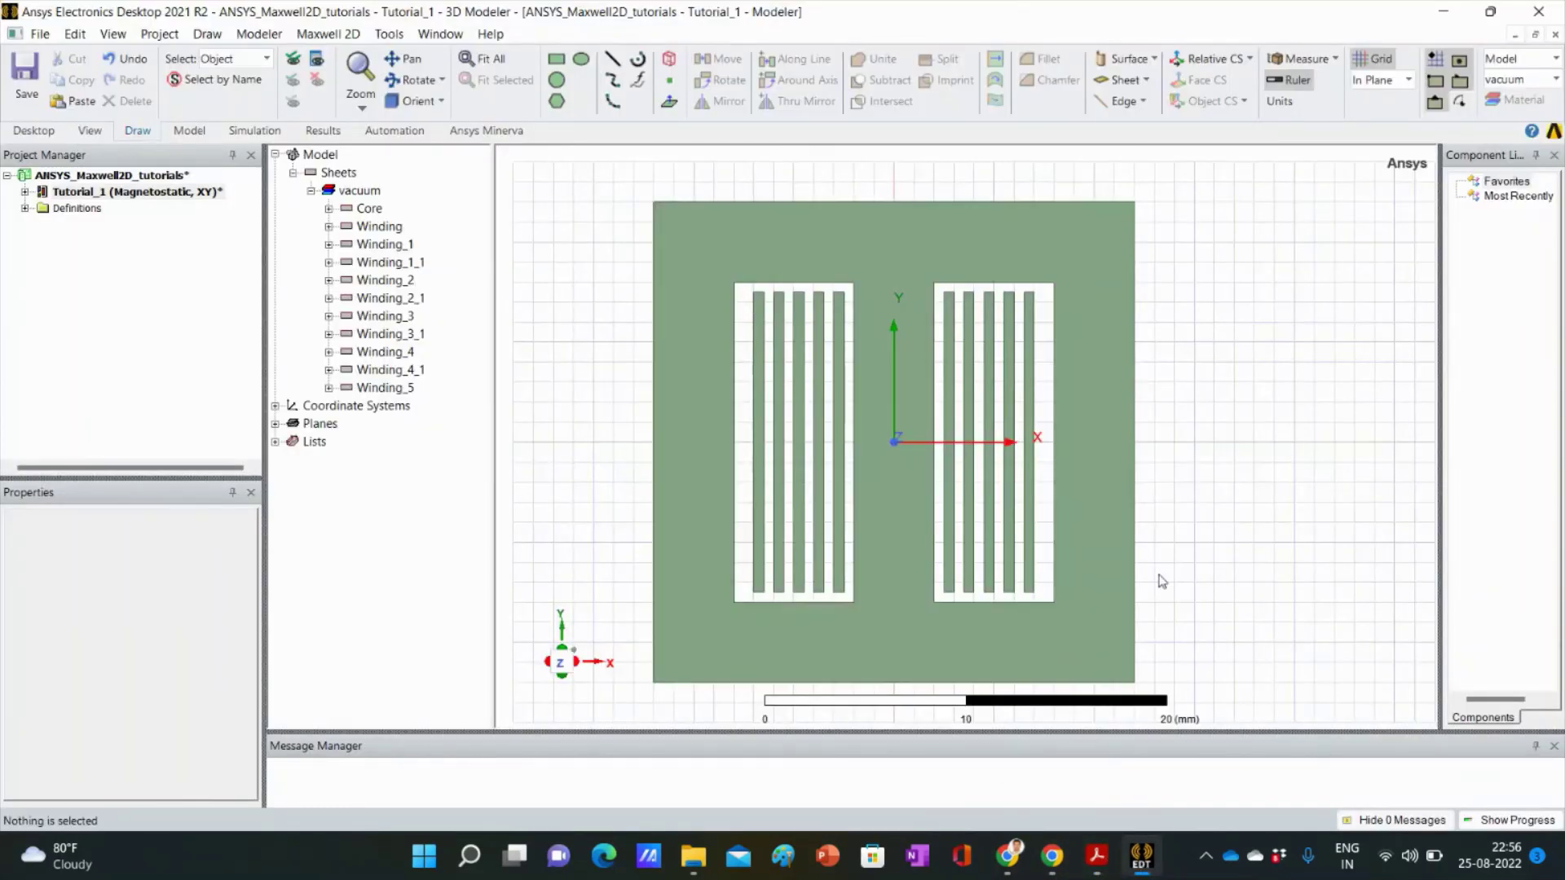